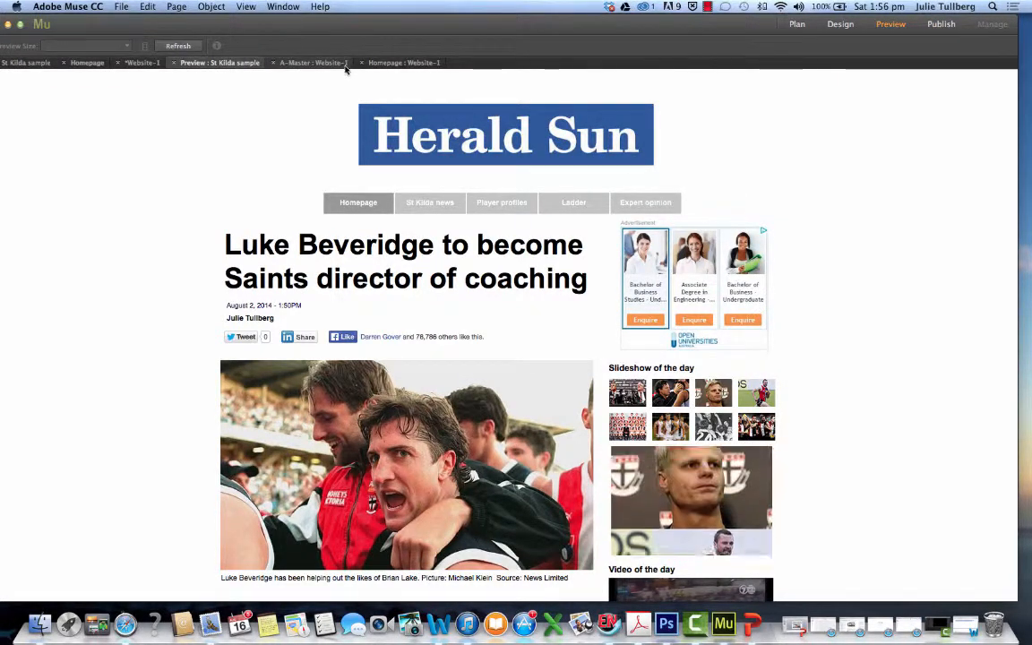
Switch to Design mode and look over the St Kilda sample homepage layout from masthead to article end
left_click(838, 27)
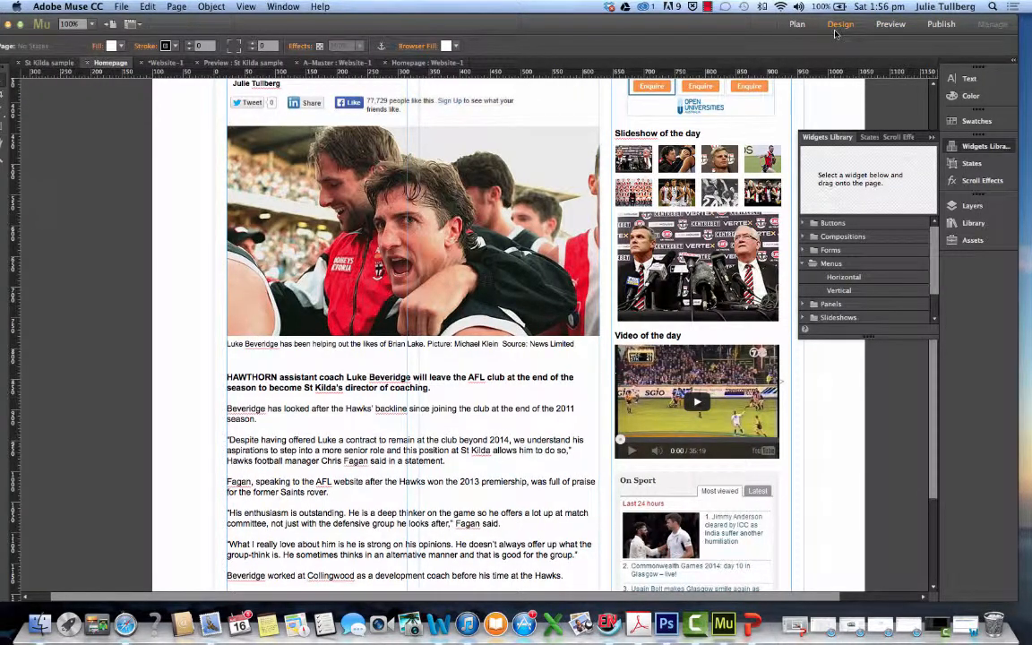
scroll(435, 269, "up", 5)
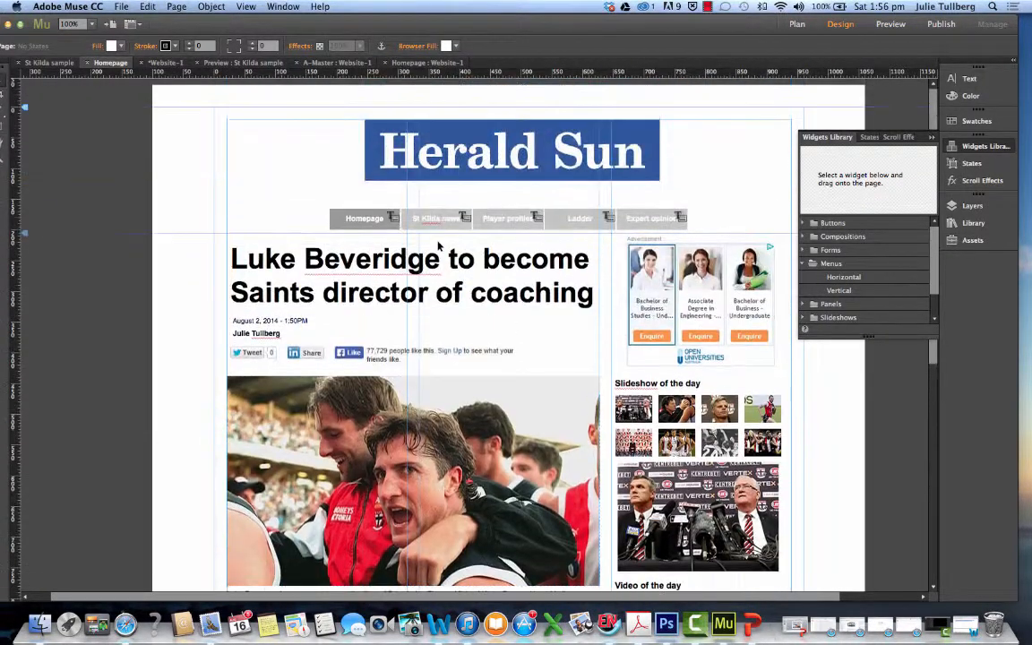
scroll(439, 247, "down", 8)
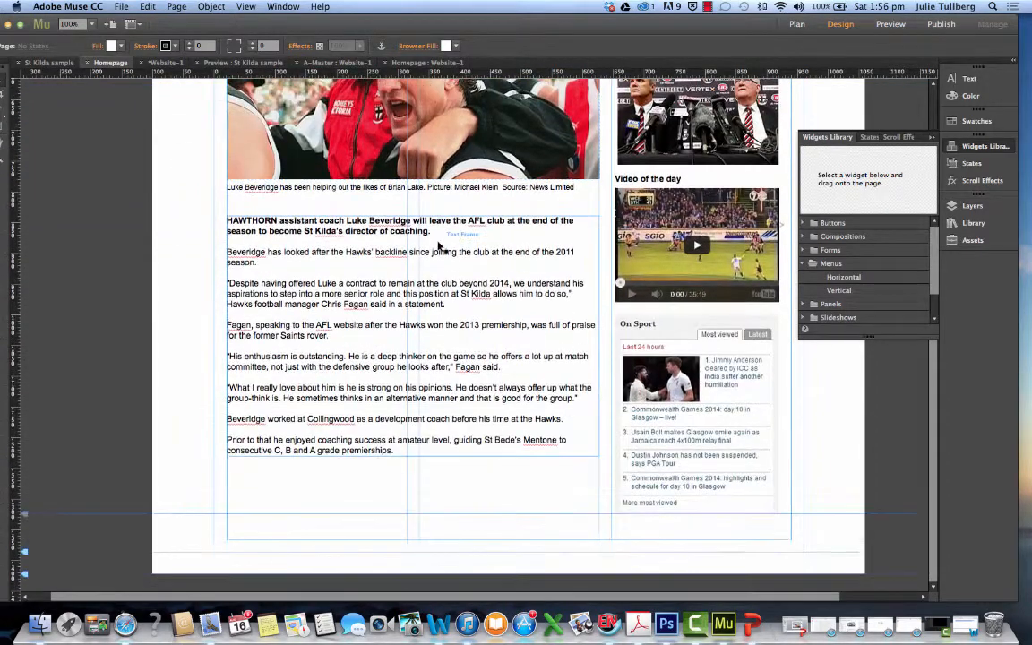
scroll(440, 247, "up", 8)
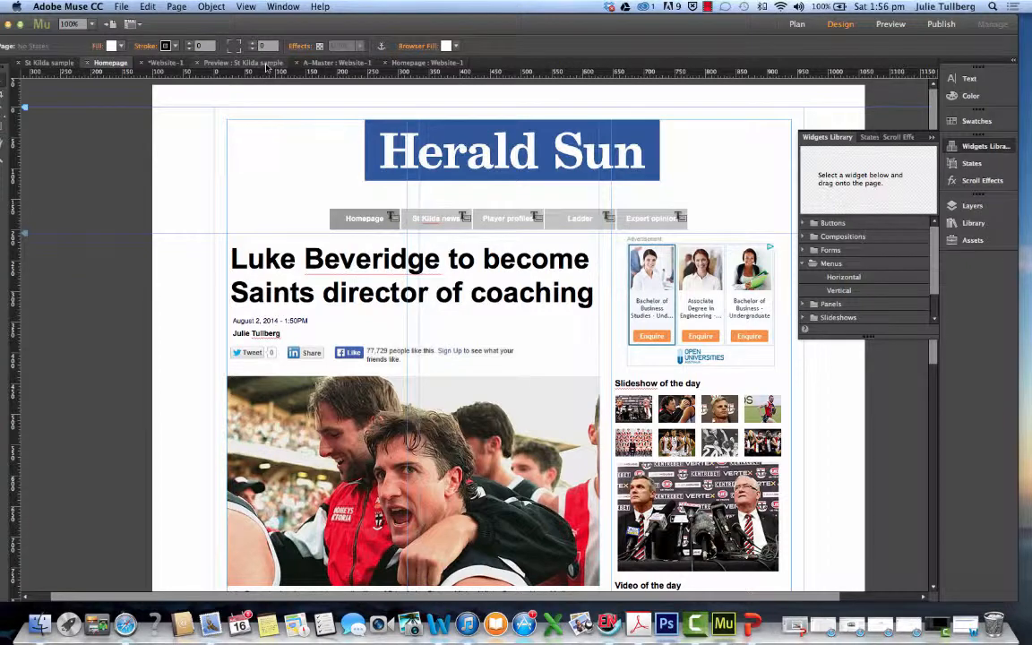
Open the A-Master page of Website-1 from its site plan
left_click(401, 65)
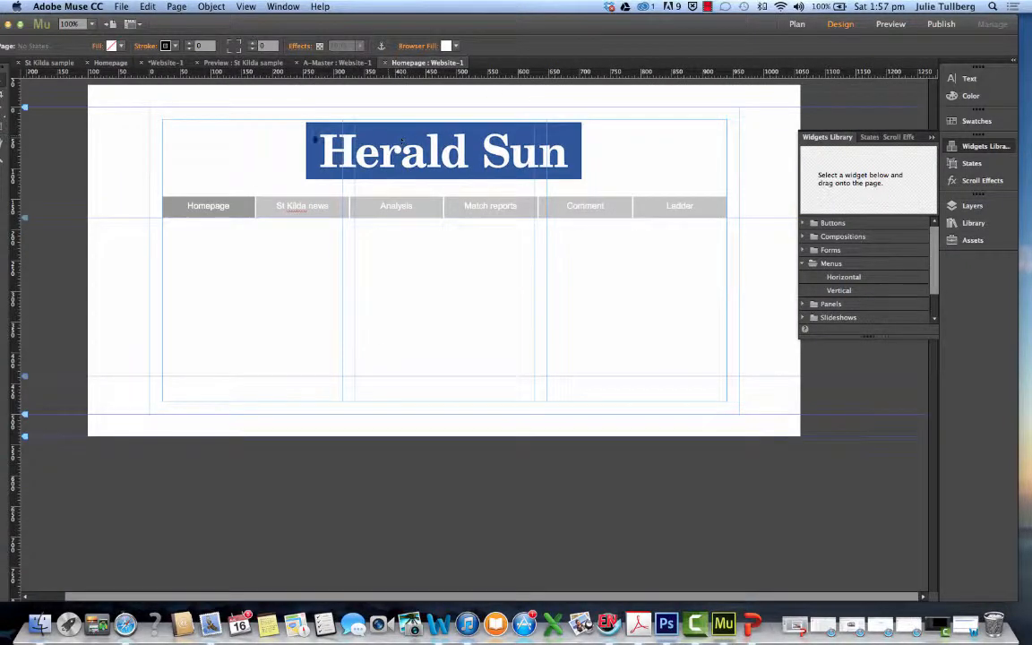
left_click(166, 63)
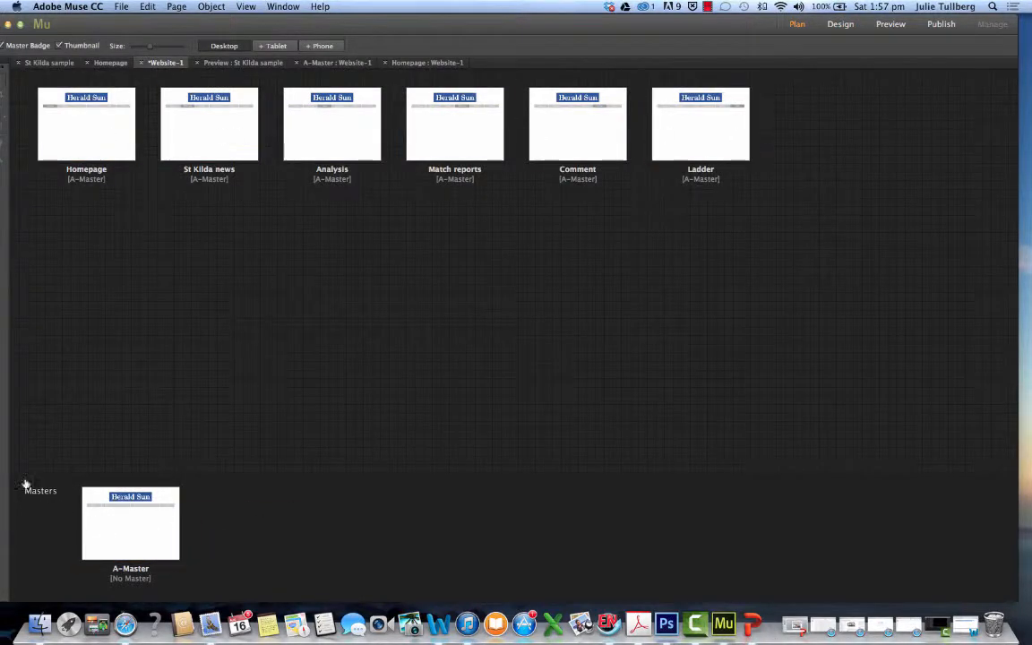
double_click(130, 542)
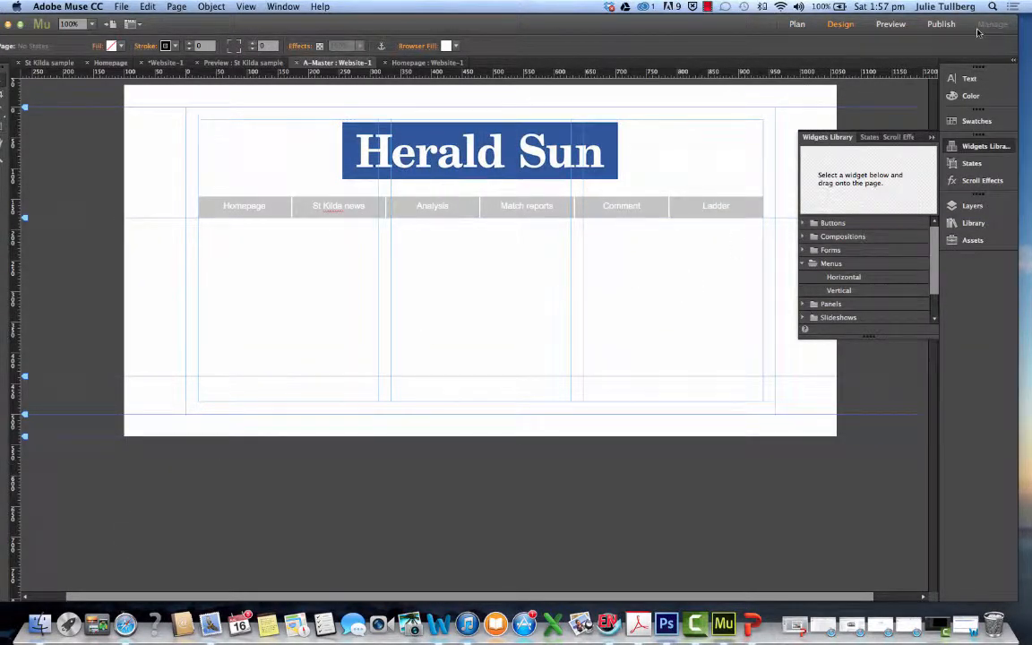
Uncover the desktop files and try to bring the Herald Sun logo image, Unknown.jpeg, onto the master page
left_click_drag(760, 29, 740, 186)
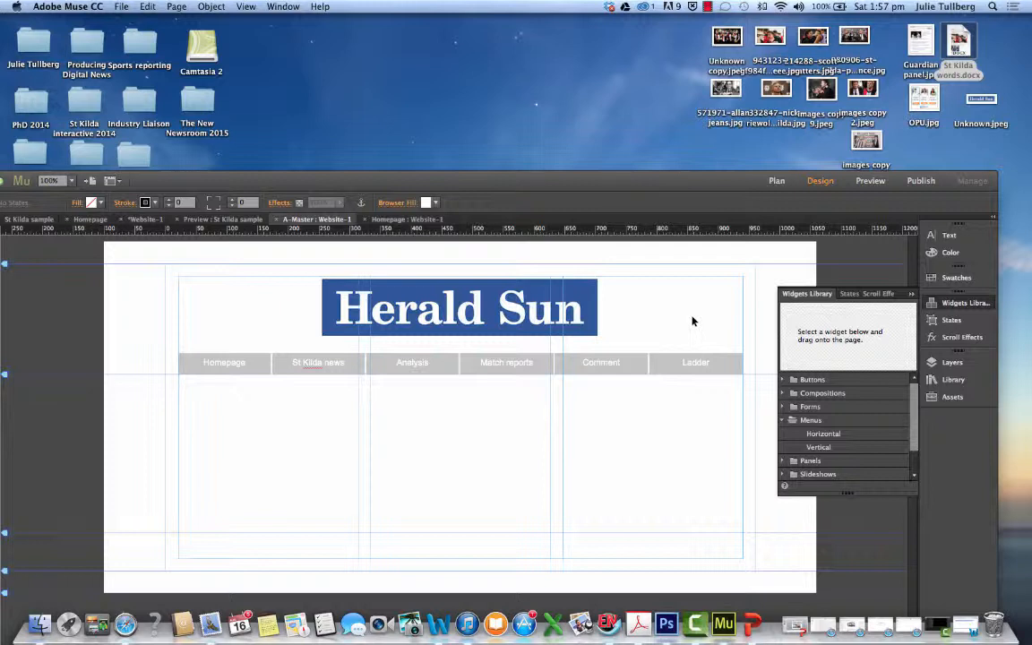
left_click_drag(982, 98, 366, 285)
Resize the Herald Sun masthead to about 432 by 97 and place it near the page centre at about X 258, Y 20
left_click(390, 308)
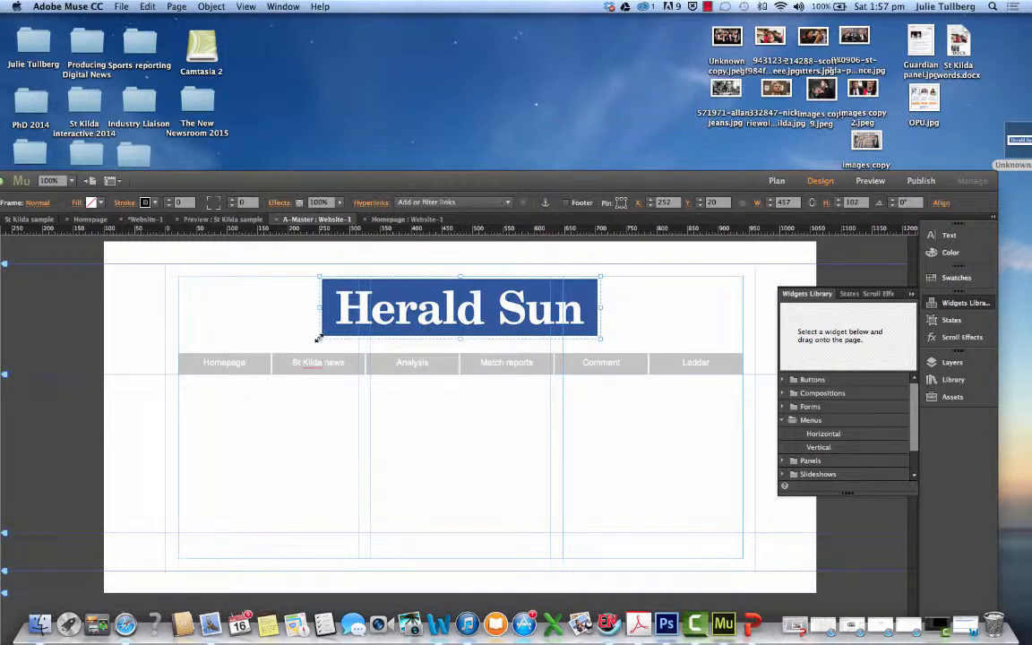
left_click_drag(319, 338, 398, 320)
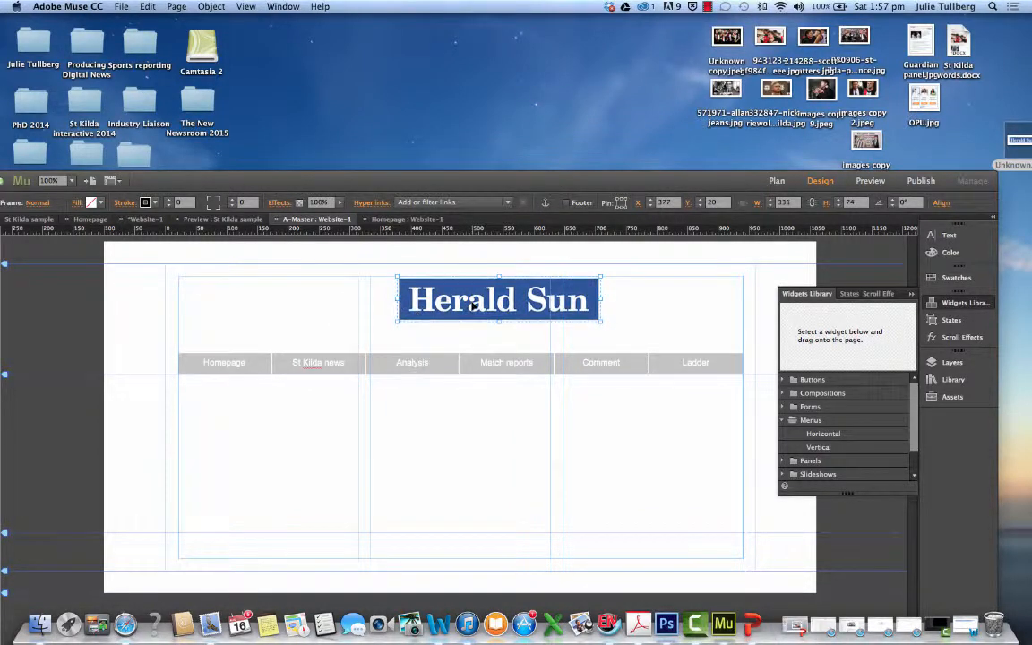
left_click_drag(474, 305, 439, 307)
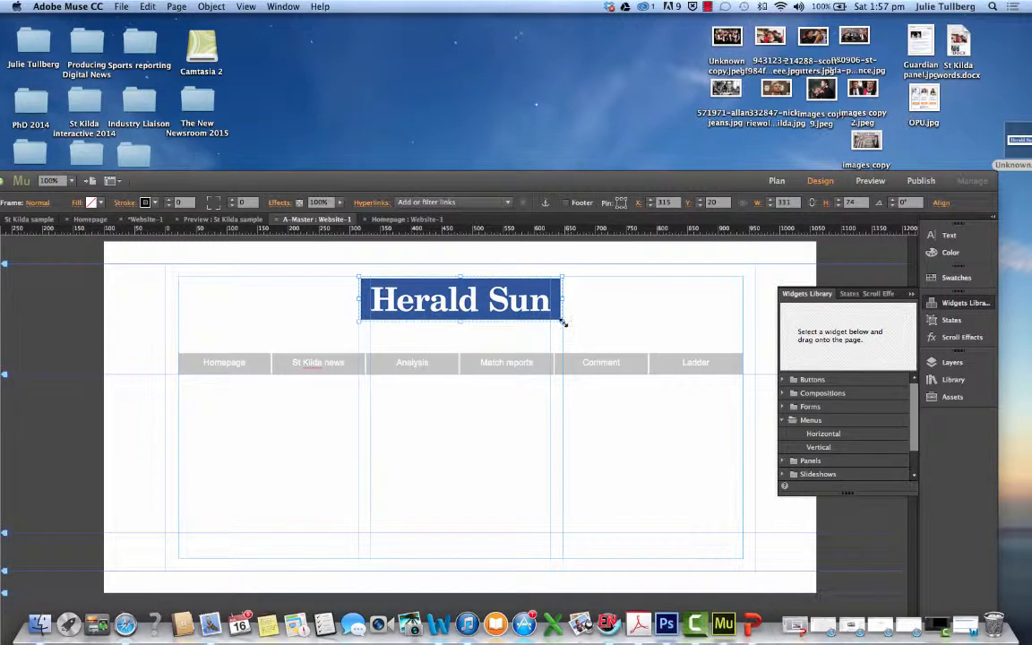
left_click_drag(564, 322, 610, 334)
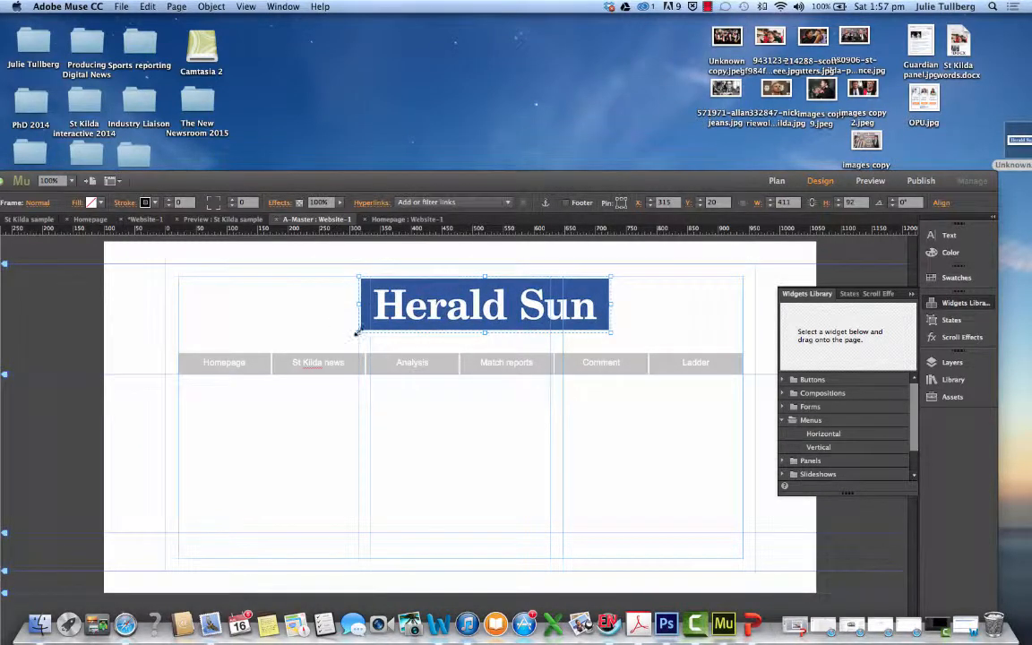
left_click_drag(358, 332, 345, 335)
left_click_drag(406, 322, 393, 321)
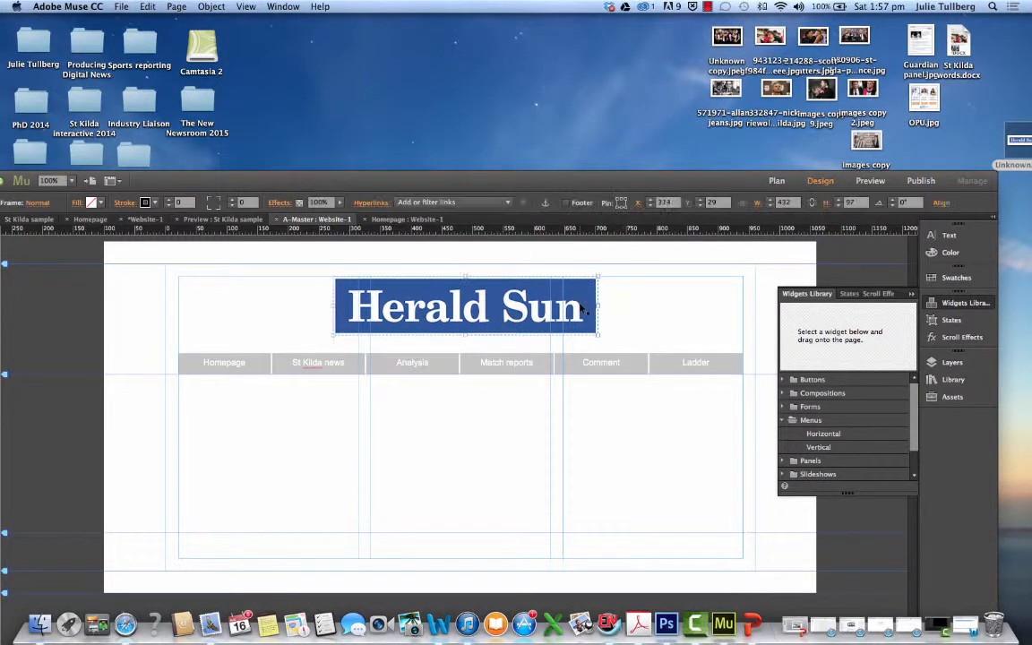
left_click_drag(595, 305, 572, 306)
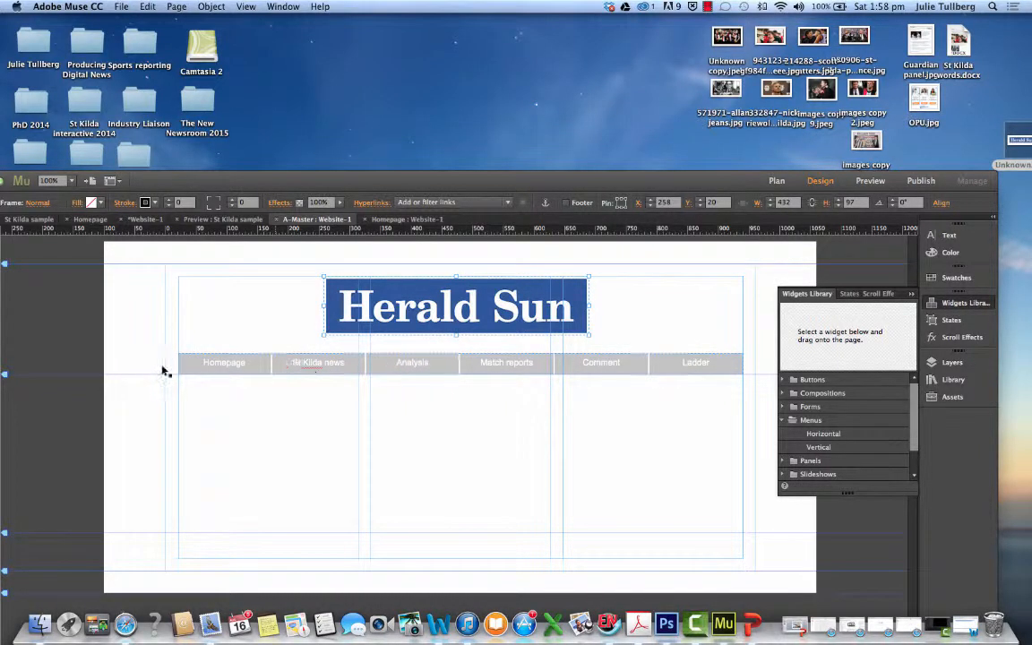
Check the resized masthead on the Website-1 homepage, compare it with the sample preview, and return to the full site plan
left_click(405, 219)
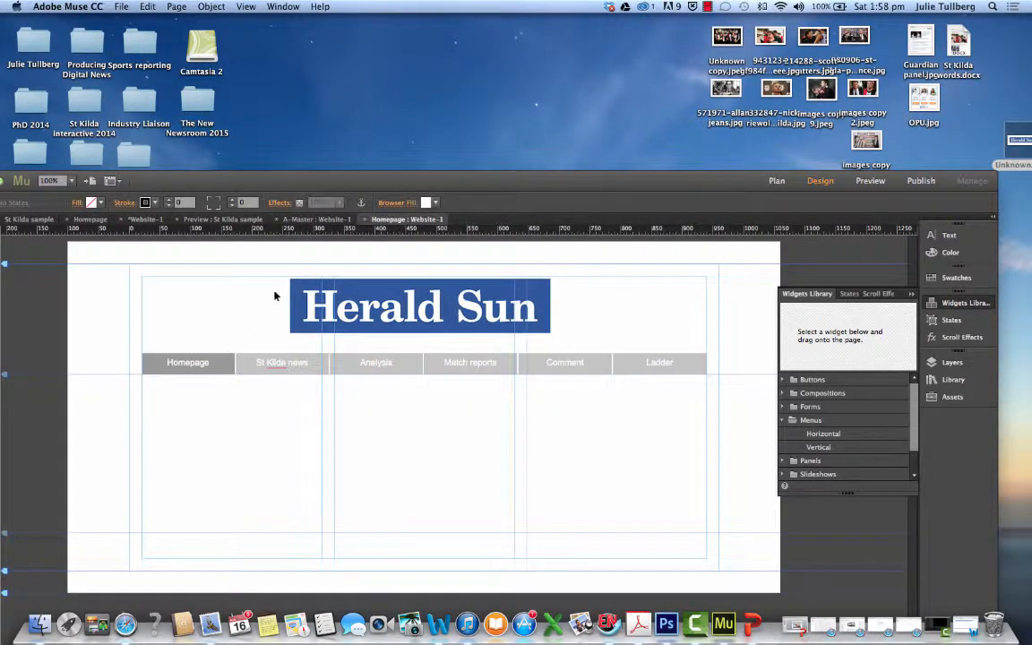
left_click(285, 219)
left_click(233, 221)
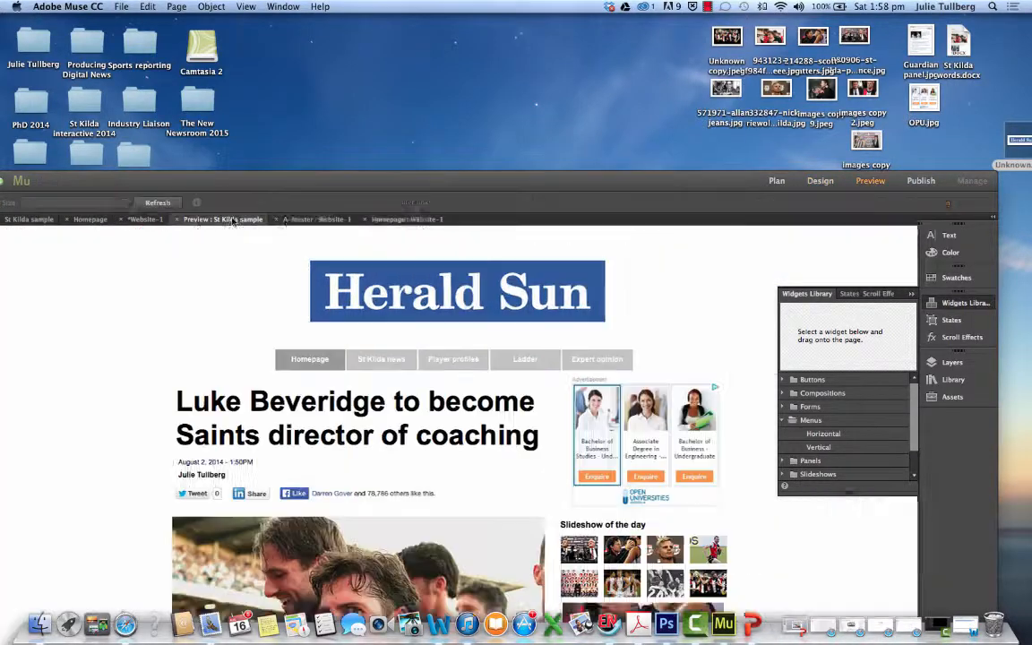
left_click(144, 219)
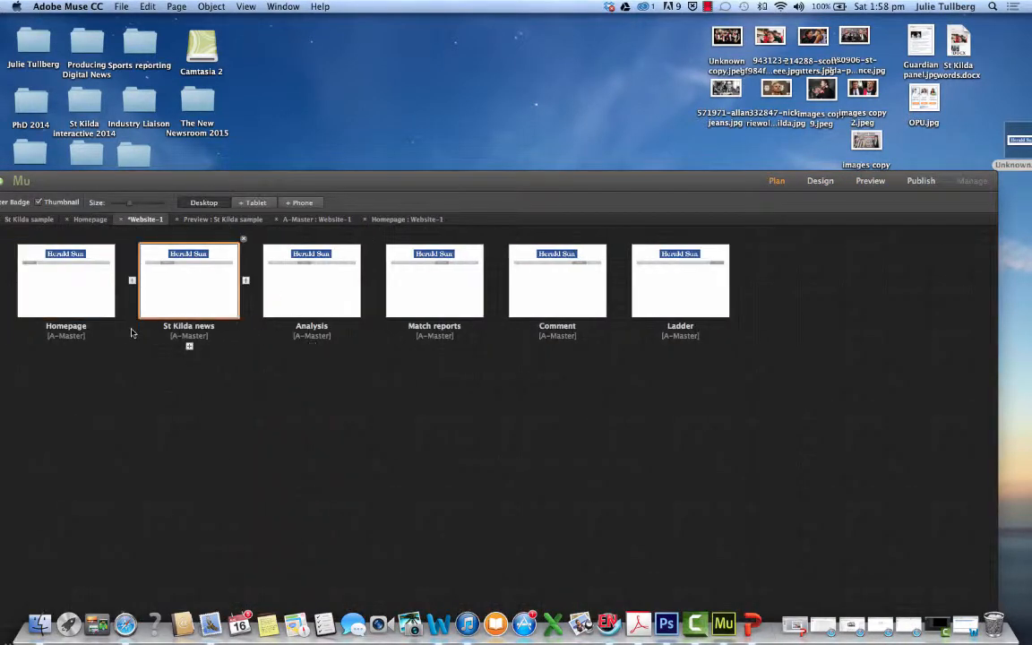
left_click_drag(355, 174, 404, 13)
mouse_move(172, 134)
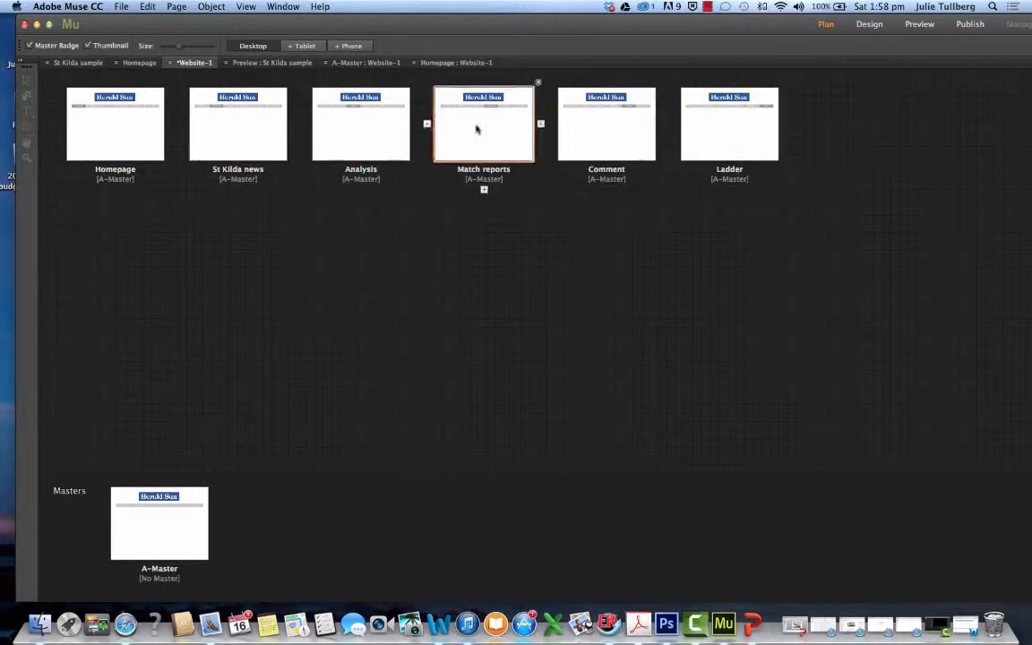
Reopen the A-Master page and select the horizontal menu bar below the masthead
double_click(160, 531)
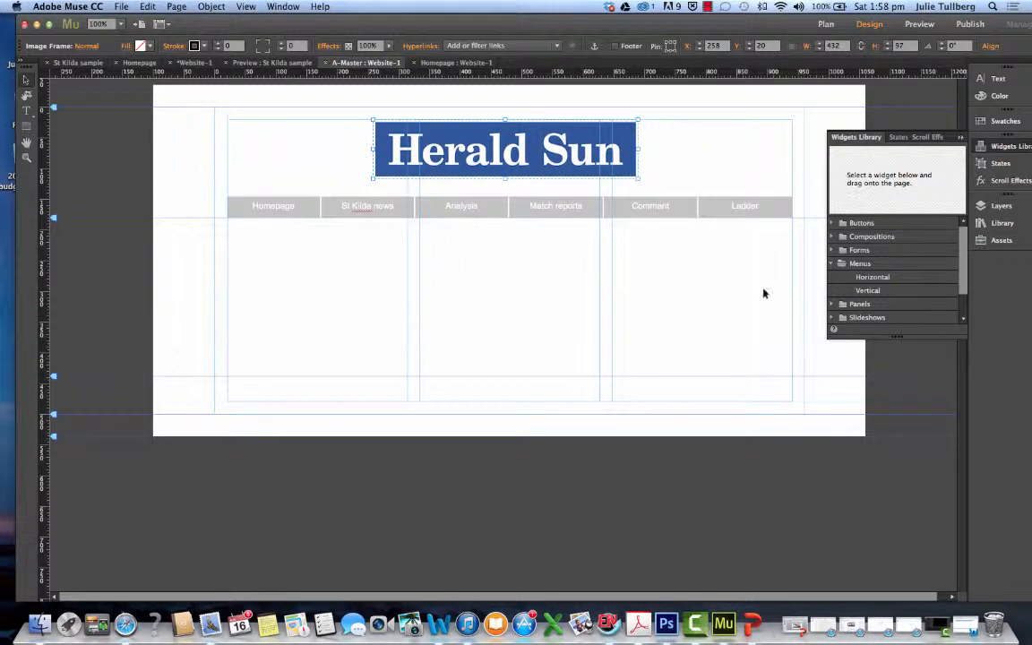
mouse_move(865, 279)
left_mouse_down()
mouse_move(648, 284)
mouse_move(357, 259)
mouse_move(774, 290)
mouse_move(849, 277)
left_mouse_up()
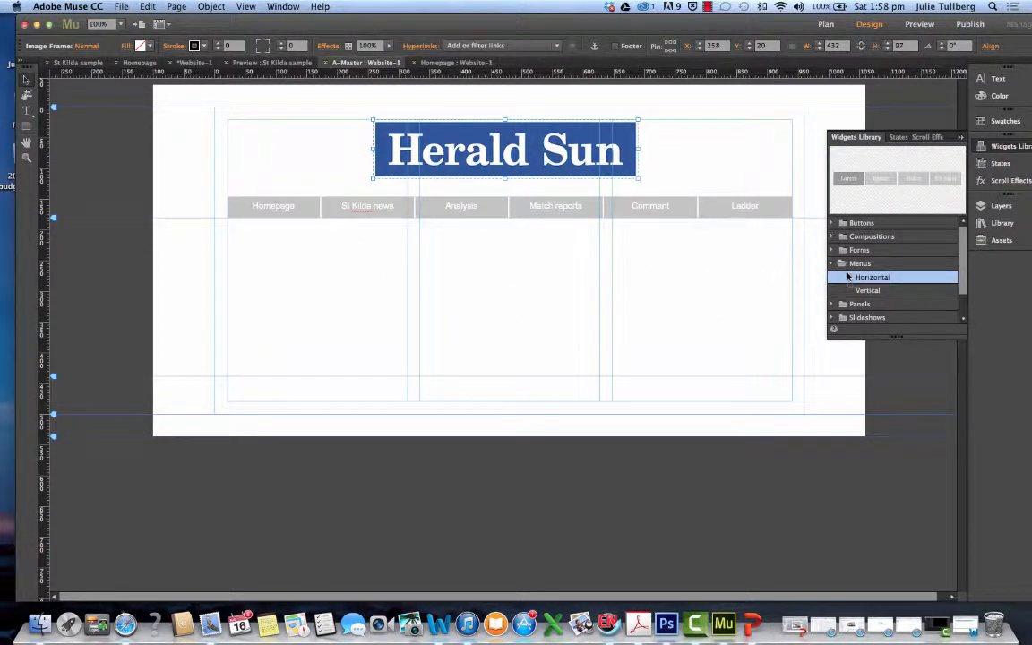
left_click(244, 207)
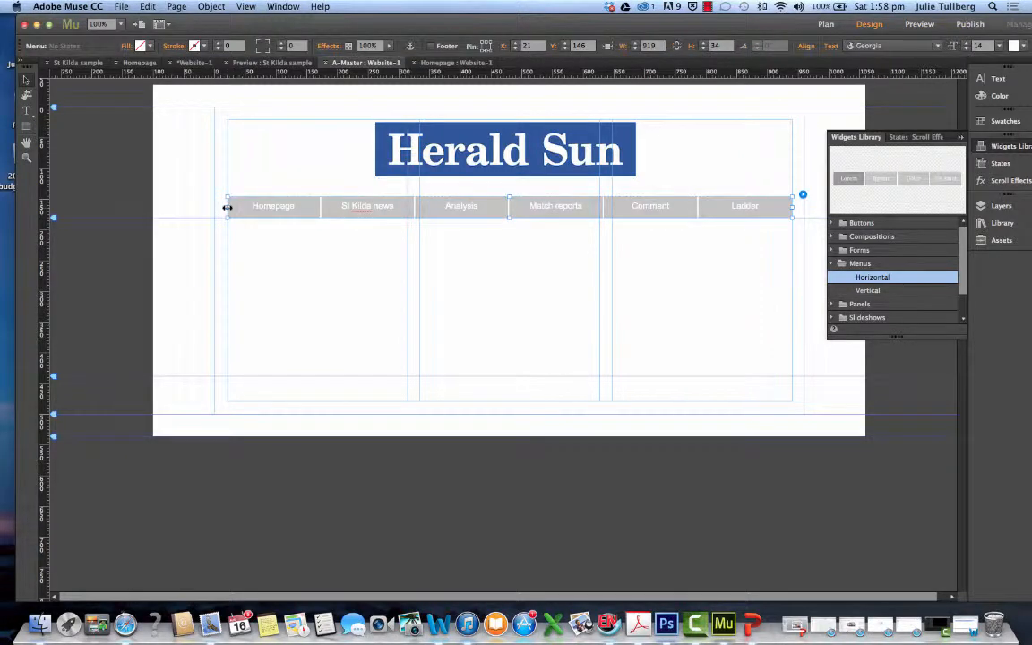
mouse_move(228, 207)
left_mouse_down()
mouse_move(522, 207)
mouse_move(229, 215)
left_mouse_up()
Set the font of the menu's Homepage label to Franklin Gothic Book
left_click(281, 212)
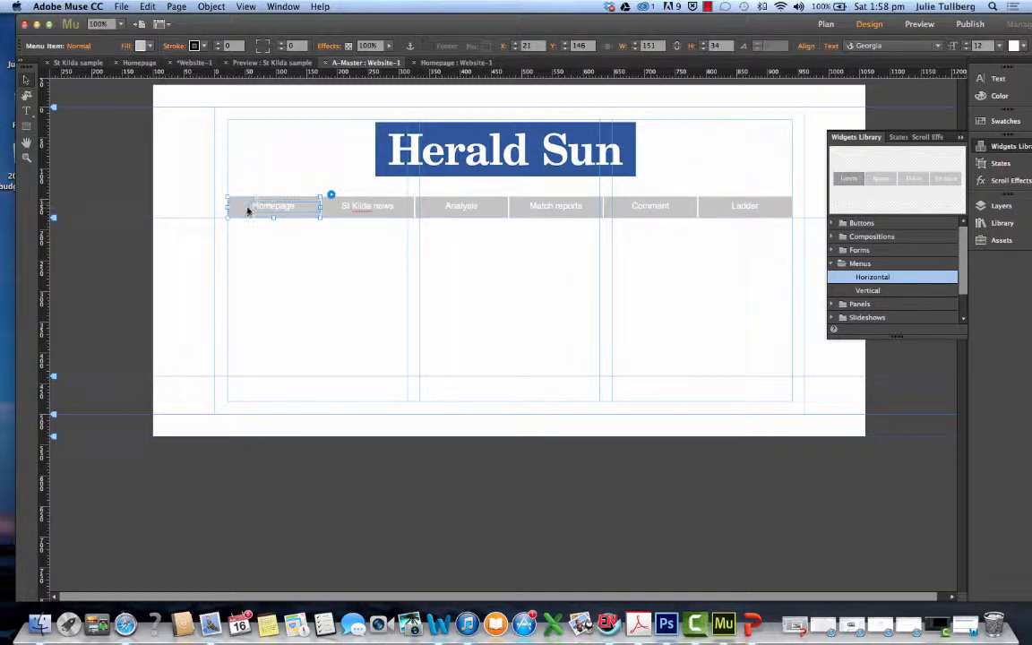
double_click(249, 206)
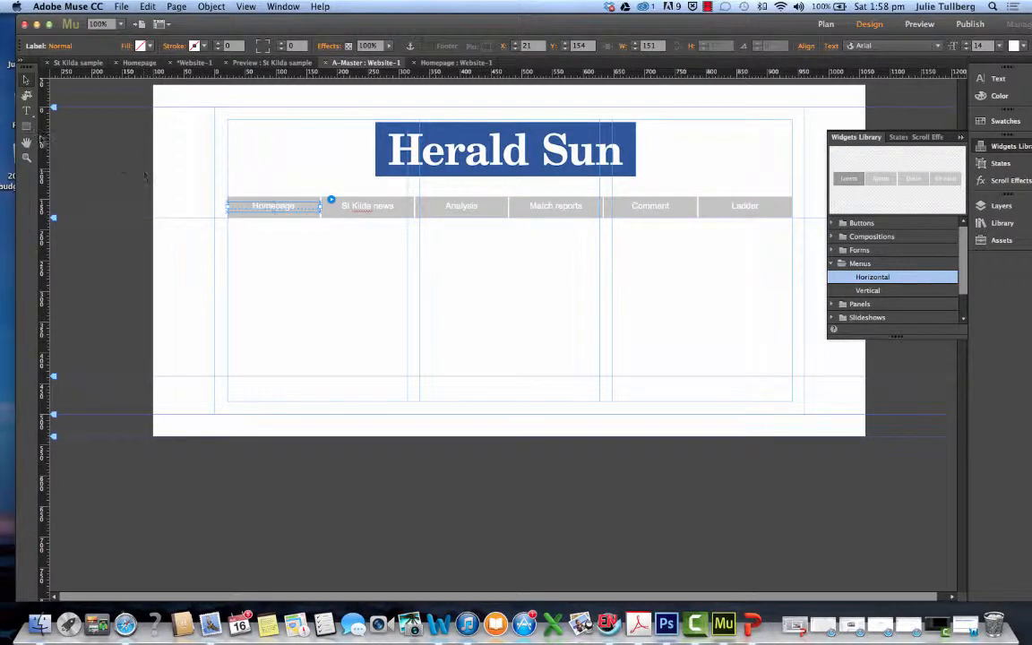
key("t")
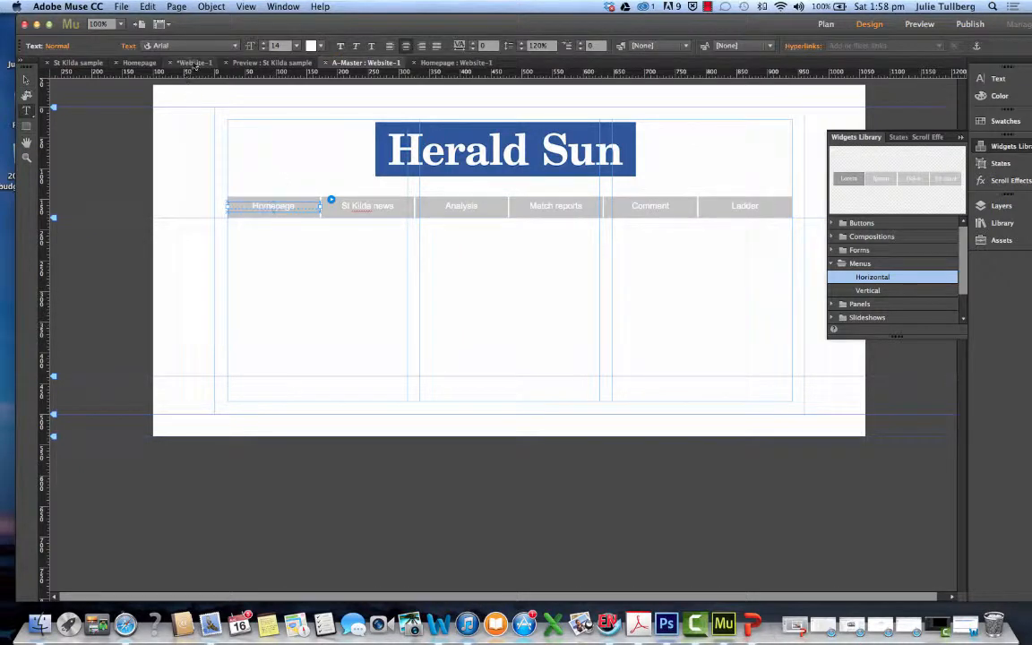
left_click(231, 46)
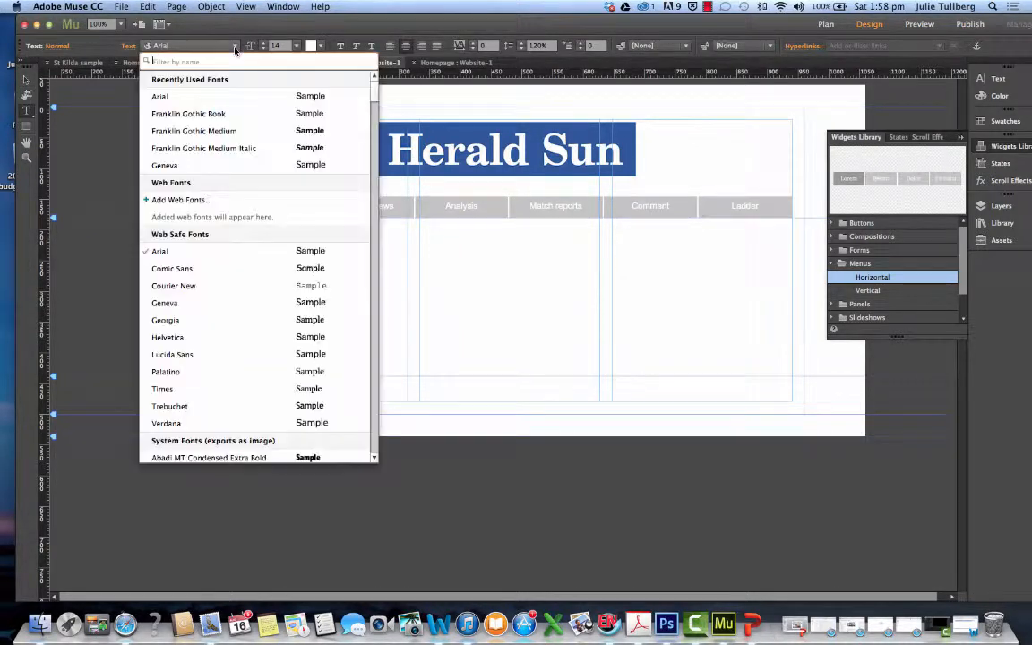
left_click(177, 115)
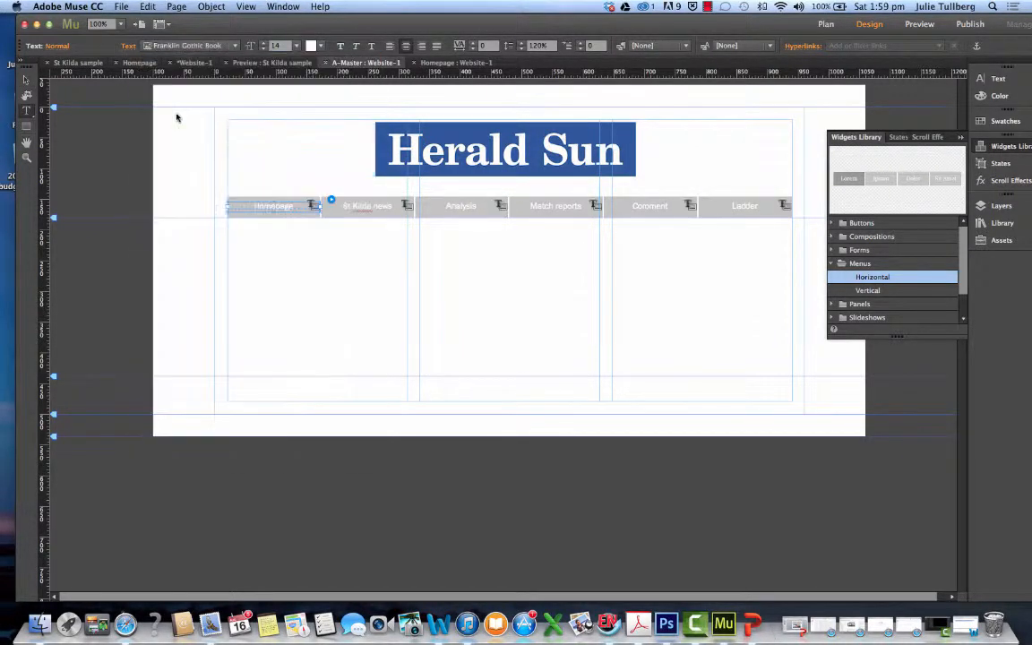
Restore the menu label font to the web-safe Arial and deselect the menu
left_click(236, 48)
scroll(221, 186, "up", 10)
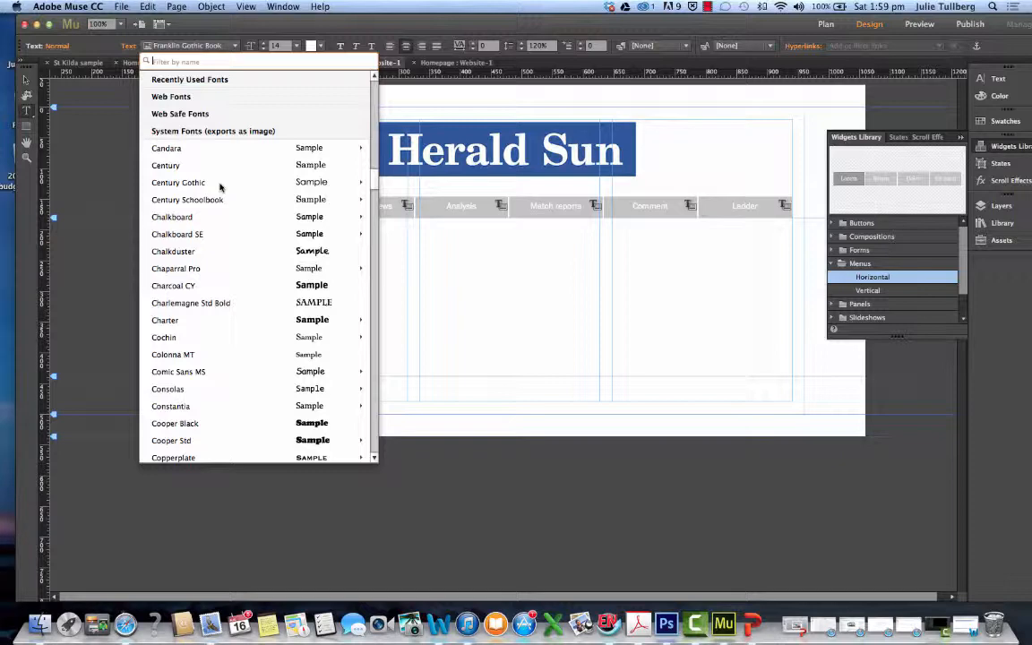
left_click(208, 81)
left_click(163, 113)
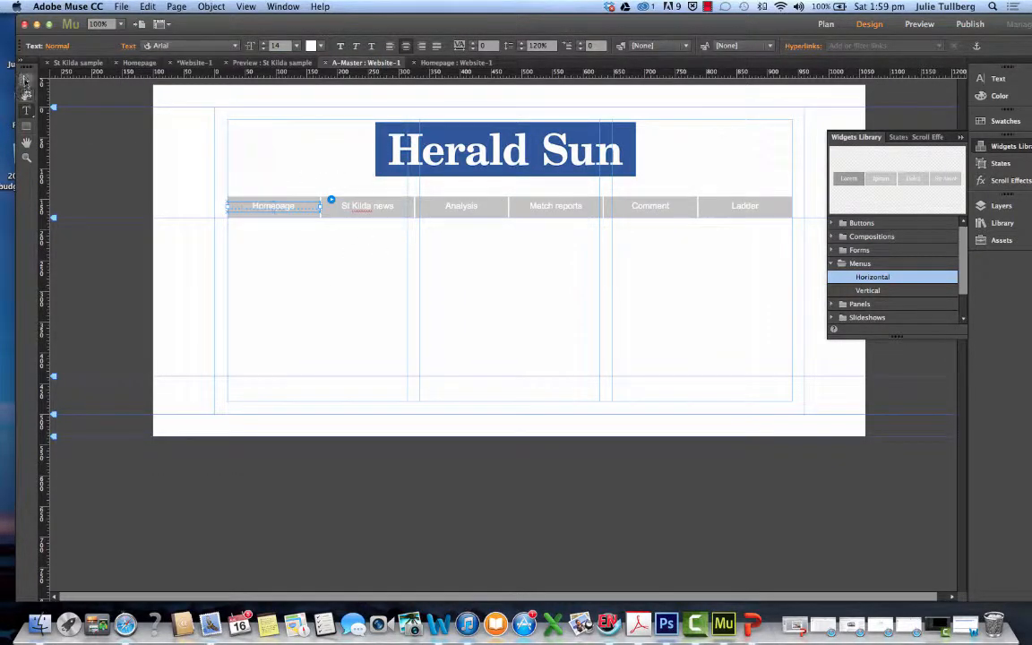
left_click(27, 81)
left_click(277, 181)
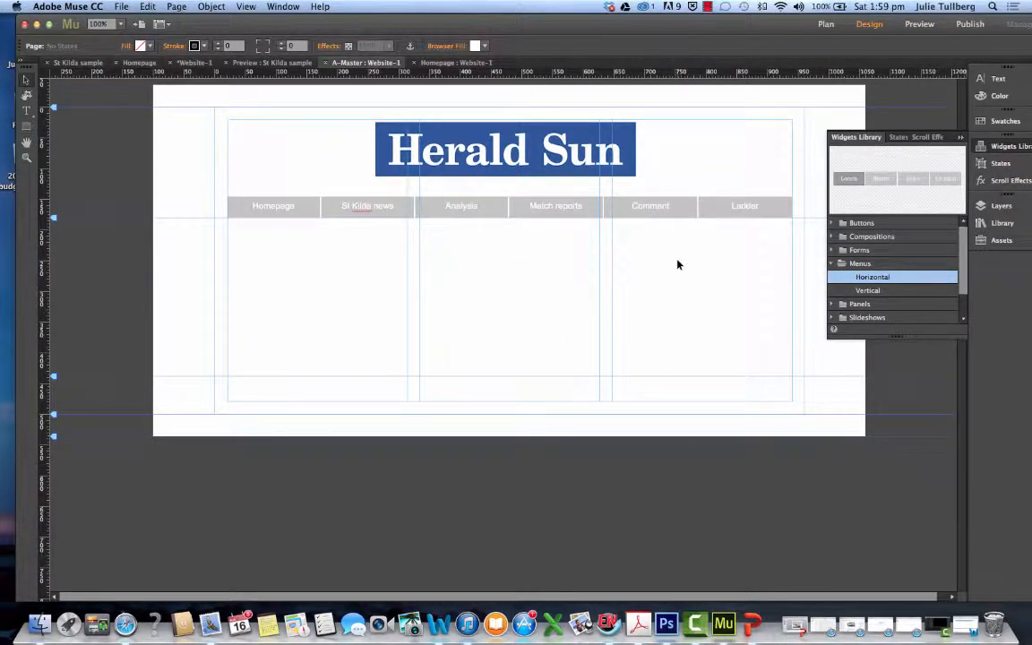
Compare the Website-1 homepage with the St Kilda sample preview and return to the Website-1 site plan
left_click(454, 63)
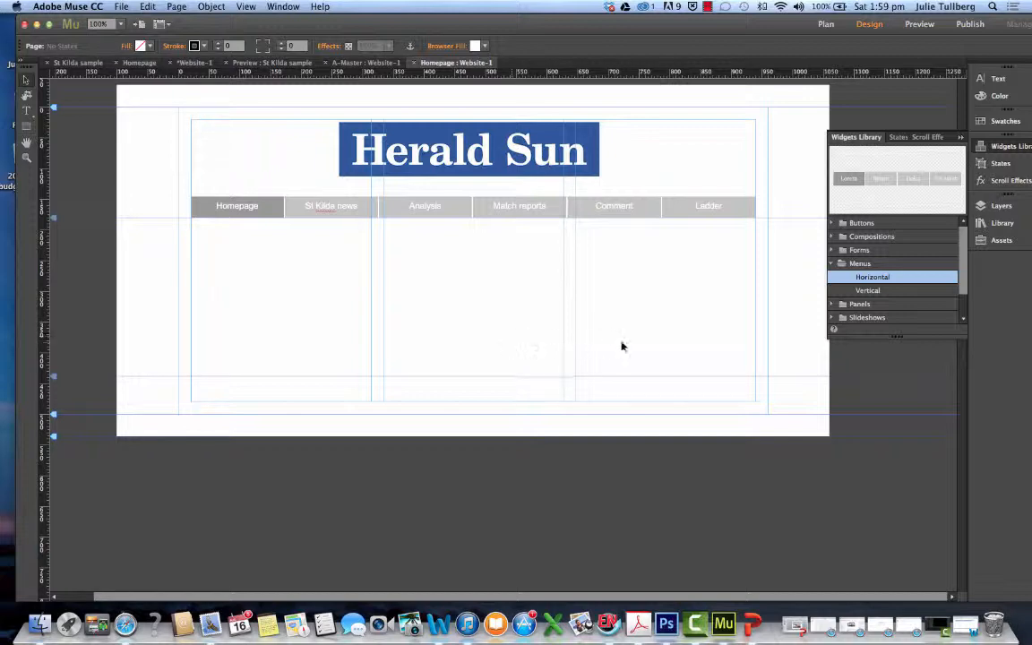
left_click(279, 63)
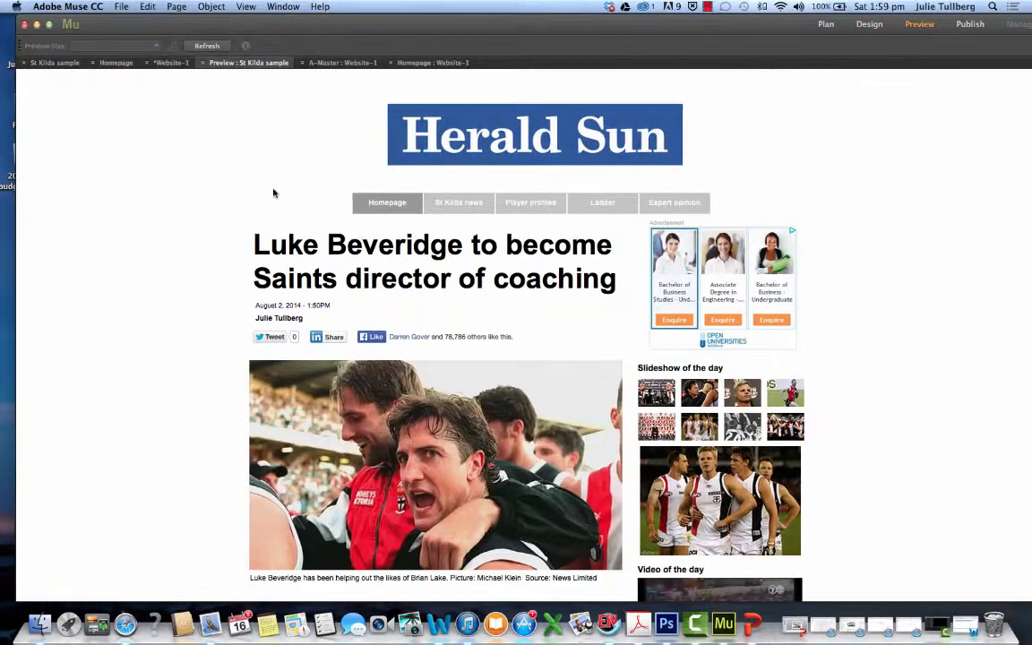
left_click(339, 63)
left_click(184, 62)
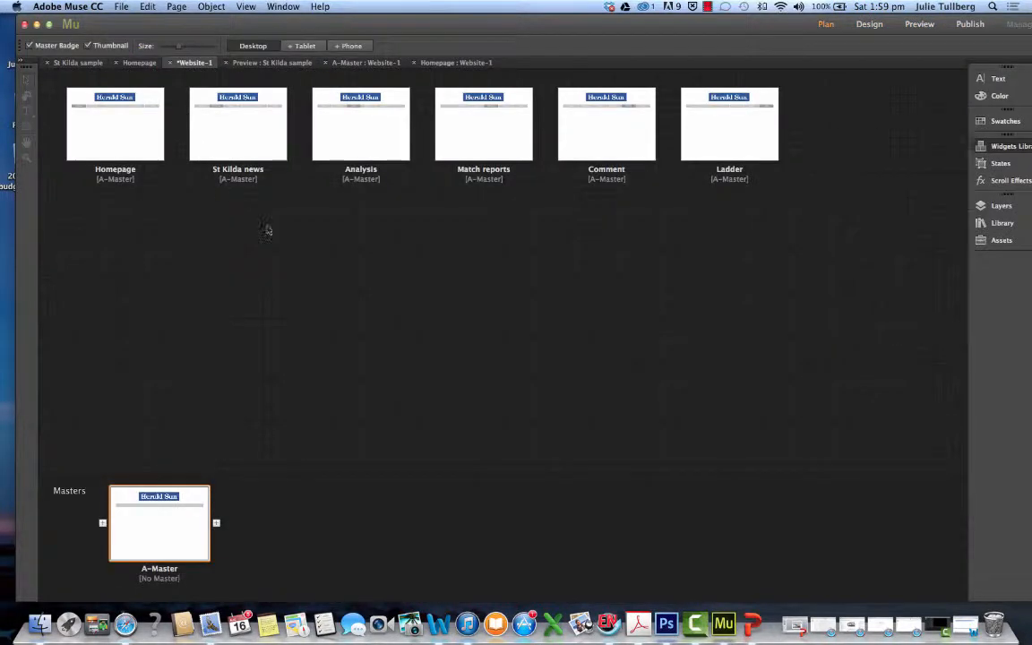
key("ctrl+Up")
left_click(405, 265)
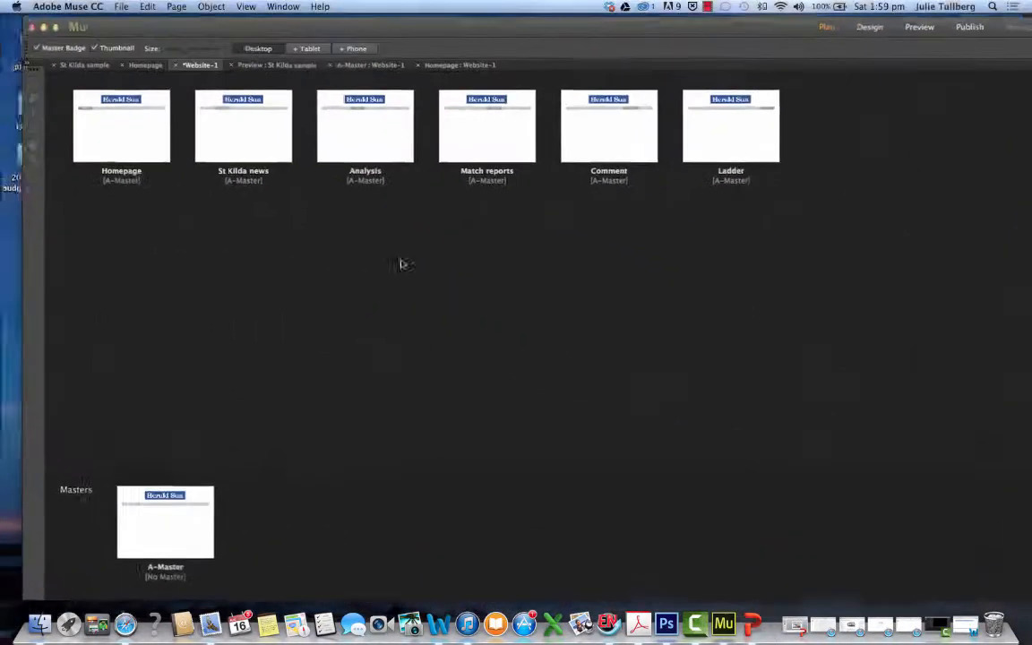
Open the Homepage for design and place the desktop's 943123 football photo on it below the menu bar
double_click(119, 131)
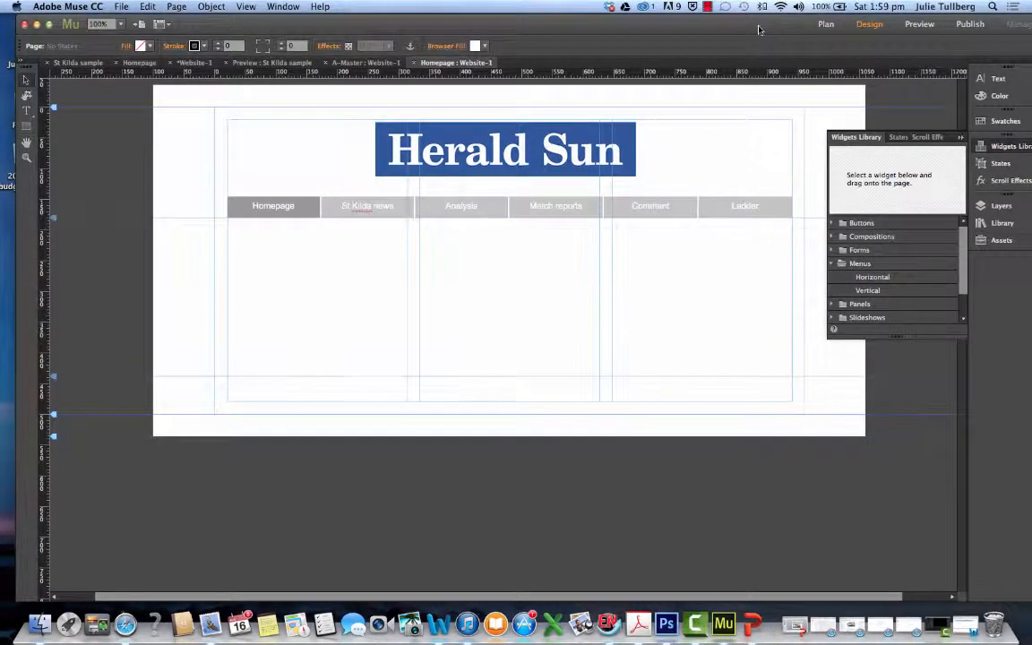
left_click_drag(758, 30, 711, 169)
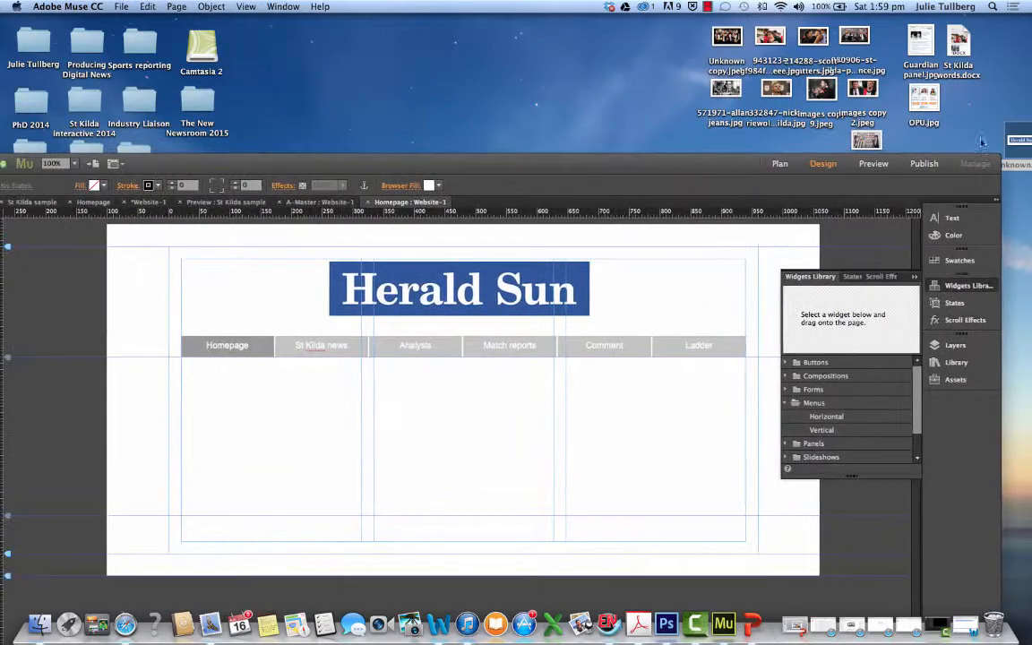
left_click_drag(1020, 136, 87, 45)
left_click_drag(483, 177, 579, 172)
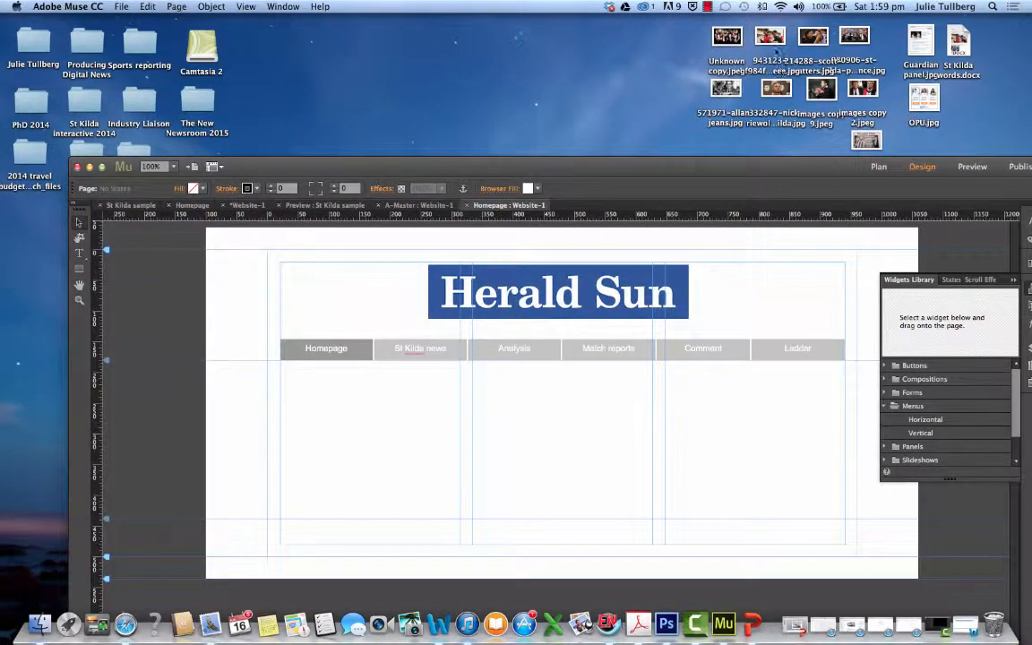
left_click_drag(771, 41, 403, 454)
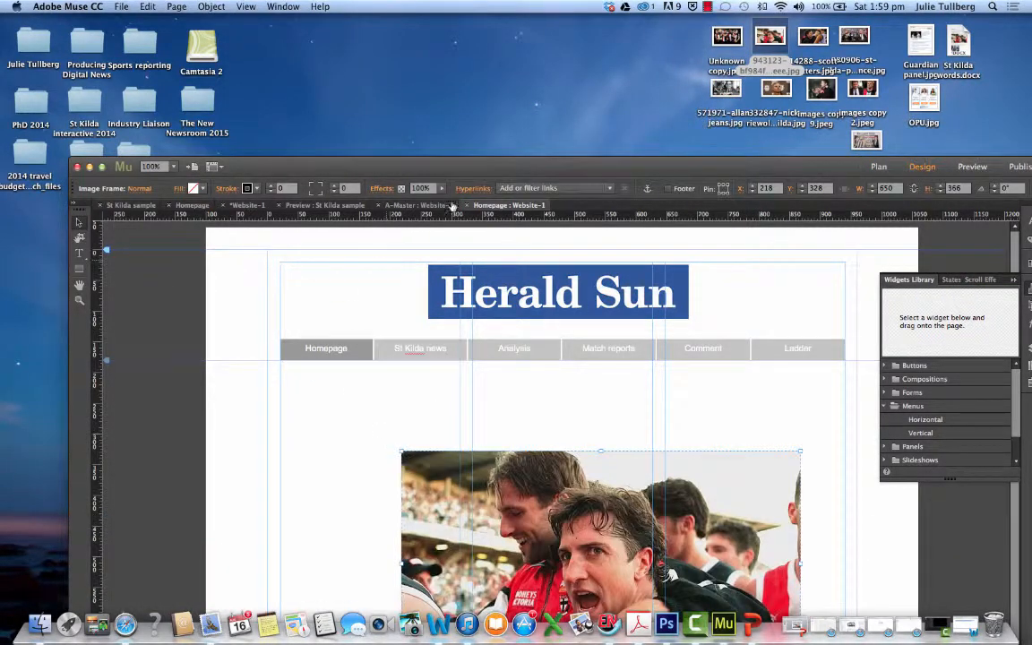
left_click_drag(499, 175, 383, 37)
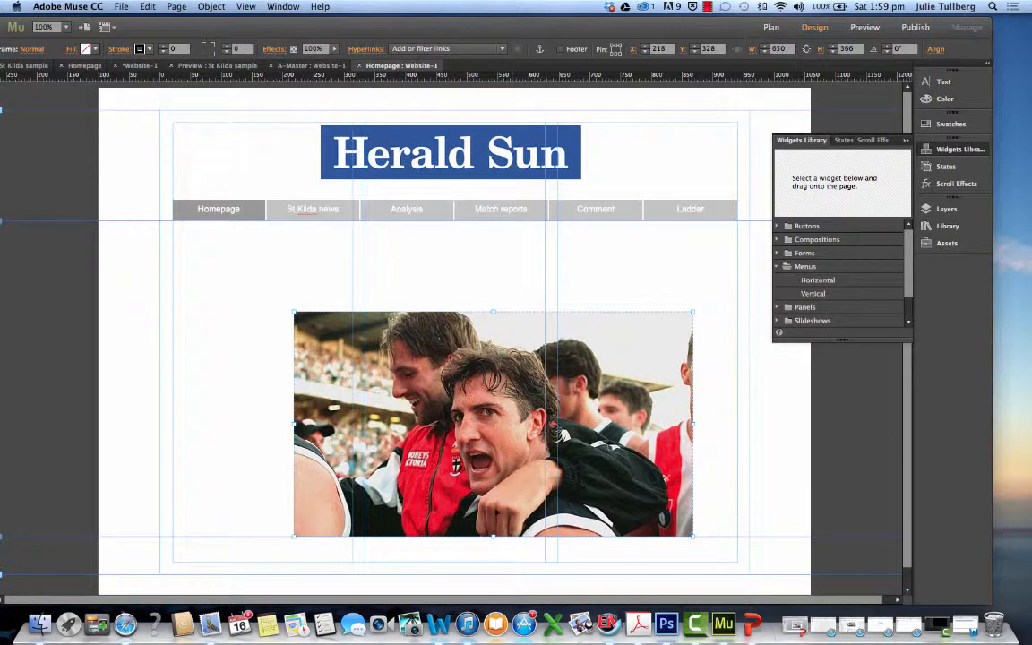
Scale the football photo to about 606 by 341 px and align it across the first two columns, at about X 21, Y 341
left_click_drag(448, 440, 323, 434)
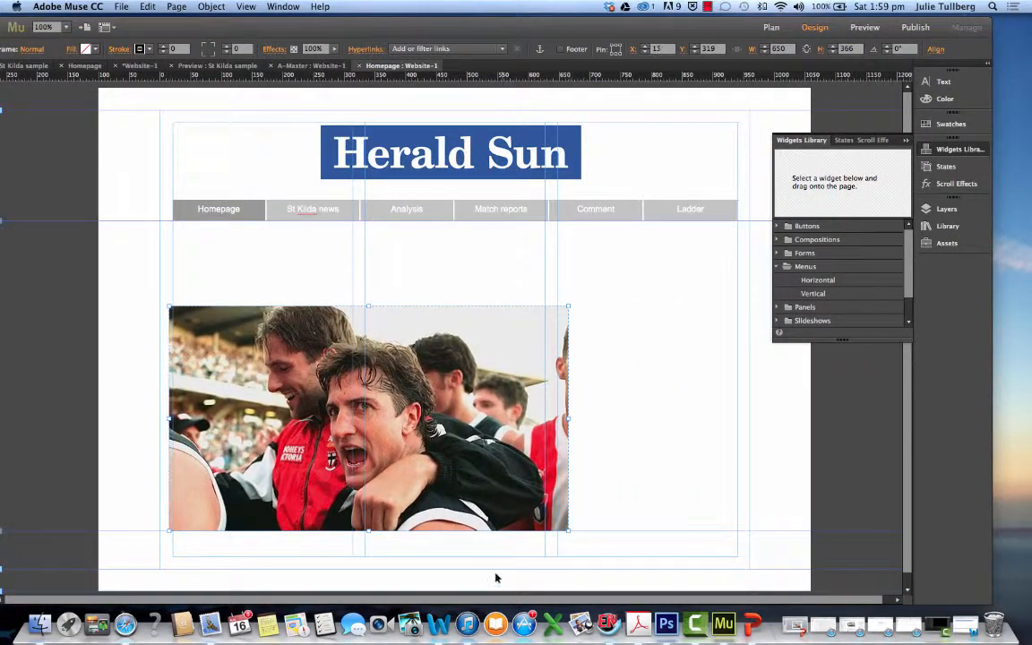
left_click_drag(569, 533, 544, 518)
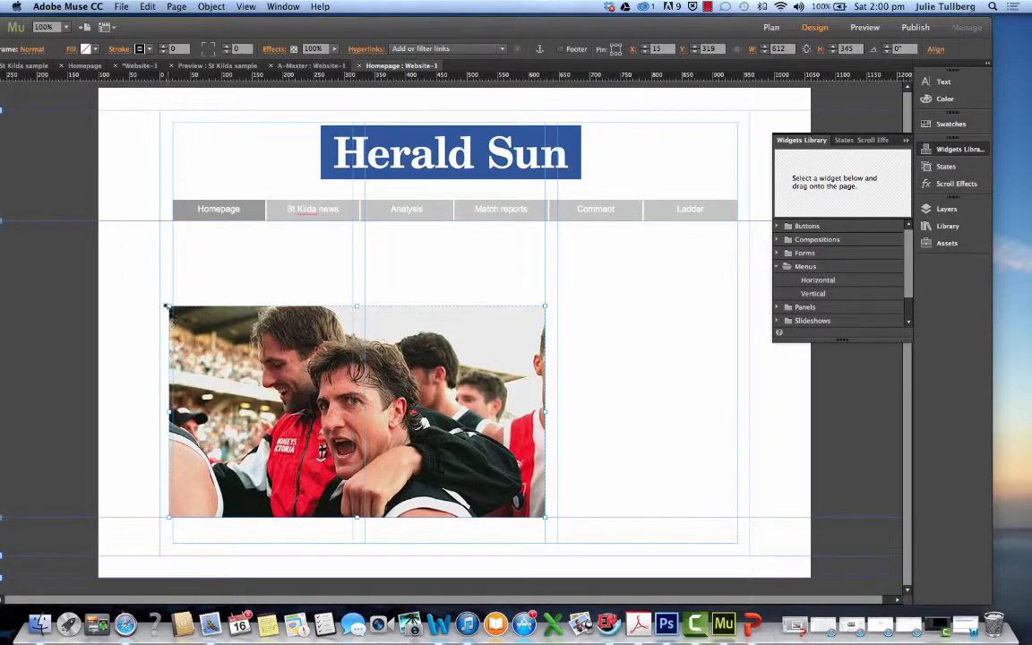
left_click_drag(167, 306, 175, 309)
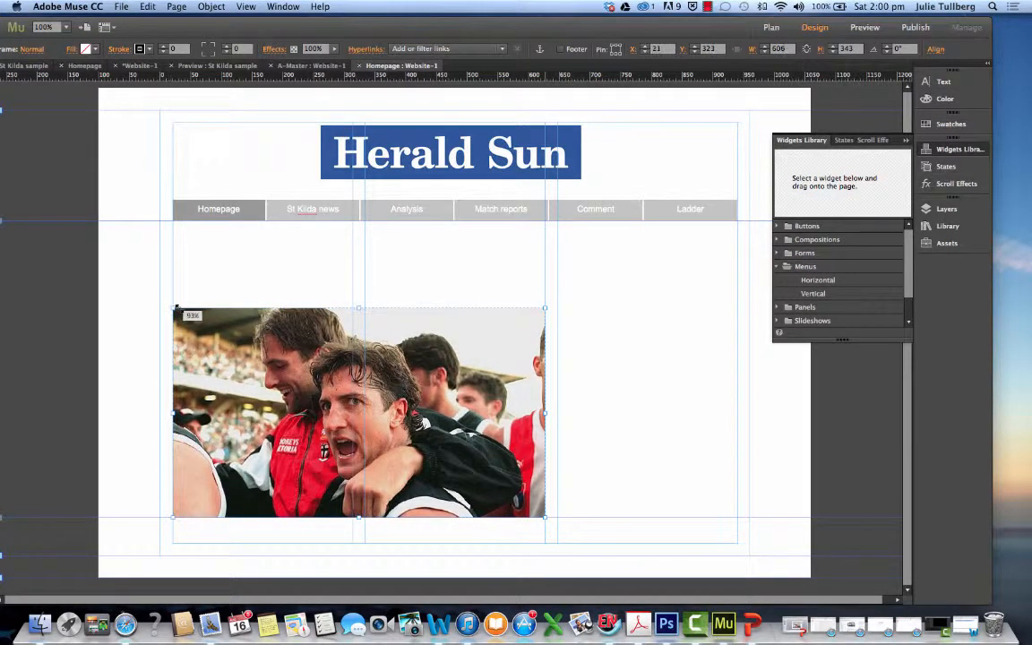
mouse_move(339, 390)
left_mouse_down()
mouse_move(334, 501)
mouse_move(355, 514)
mouse_move(337, 521)
mouse_move(330, 397)
left_mouse_up()
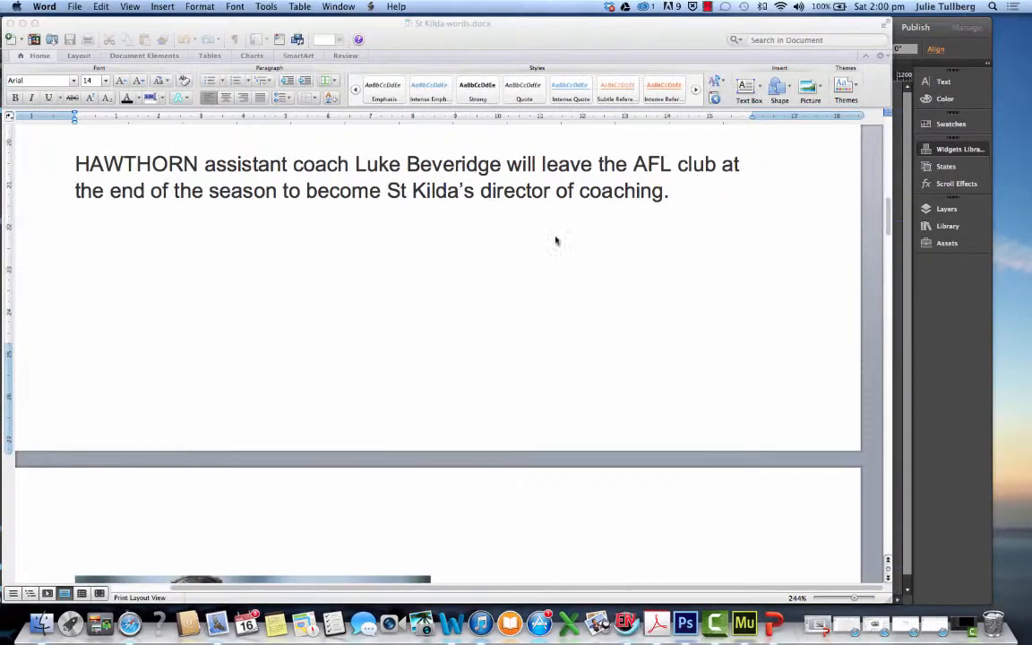
Copy the sentence about the Hawthorn assistant coach from St Kilda words.docx in Word and return to the Muse homepage
left_click_drag(74, 157, 673, 192)
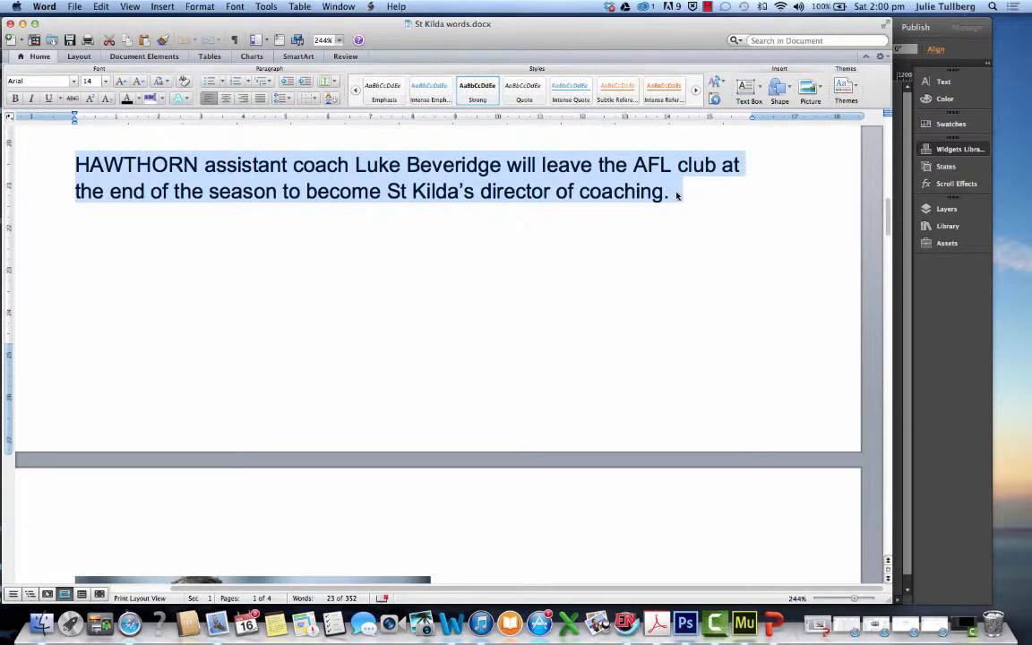
left_click(21, 25)
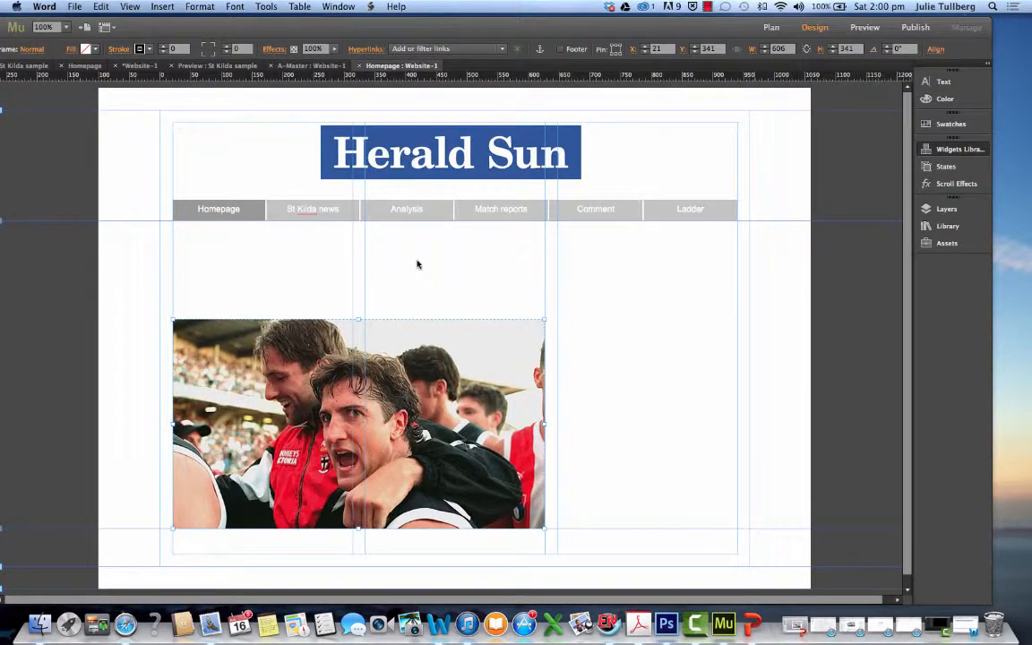
left_click(966, 625)
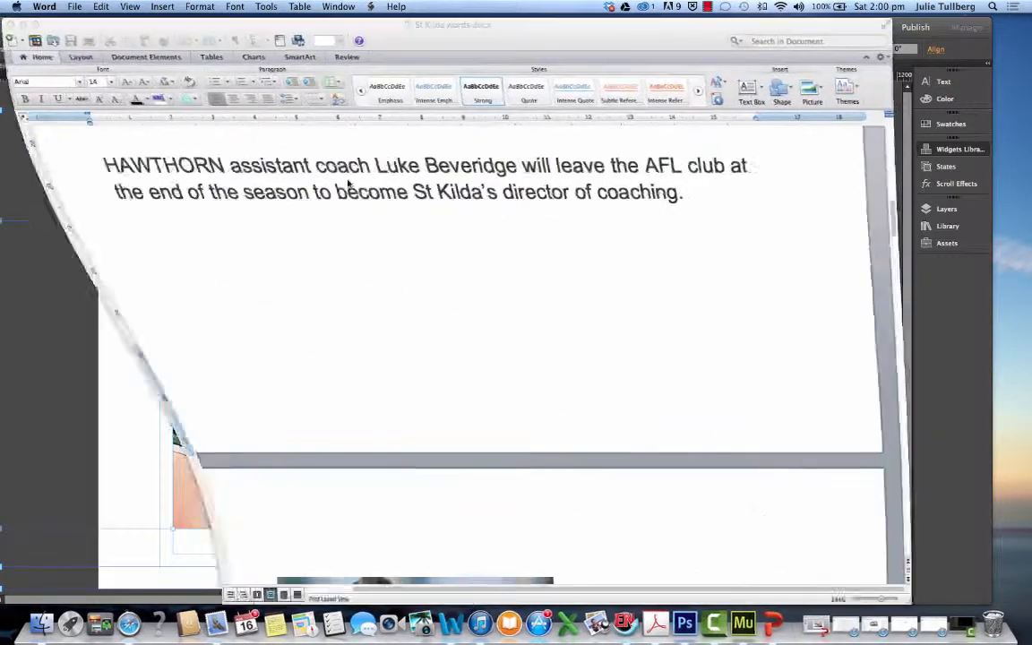
left_click_drag(72, 159, 674, 204)
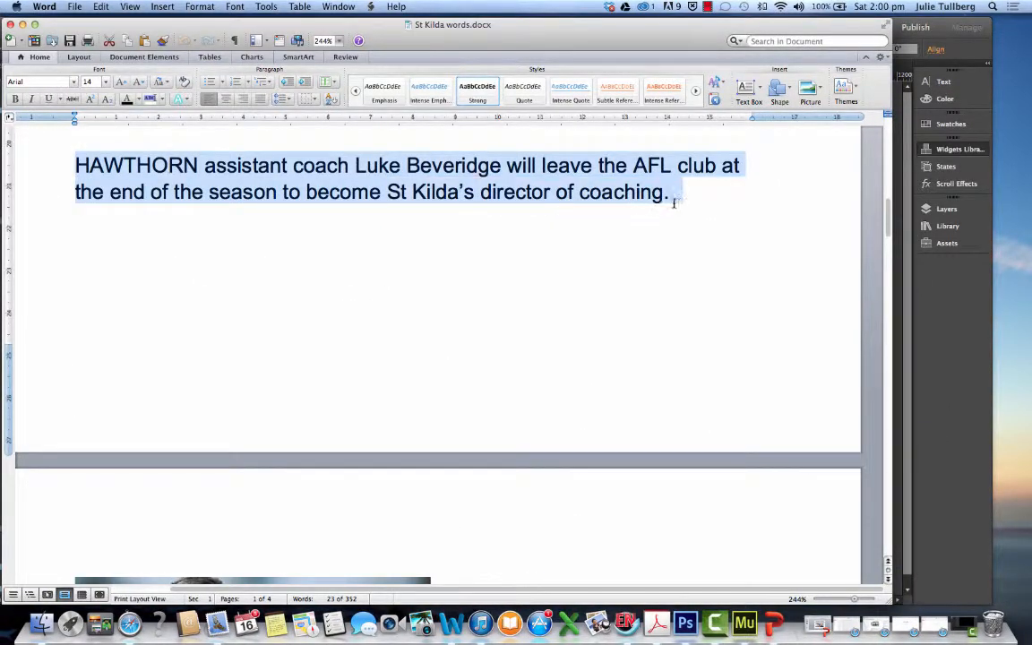
right_click(674, 205)
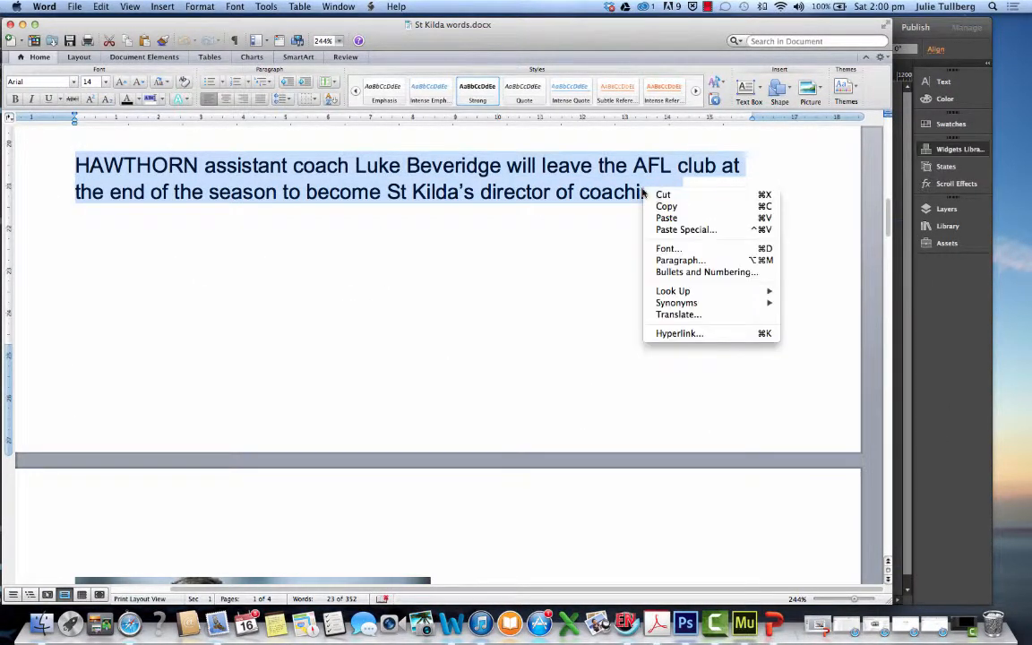
left_click(699, 226)
left_click(22, 24)
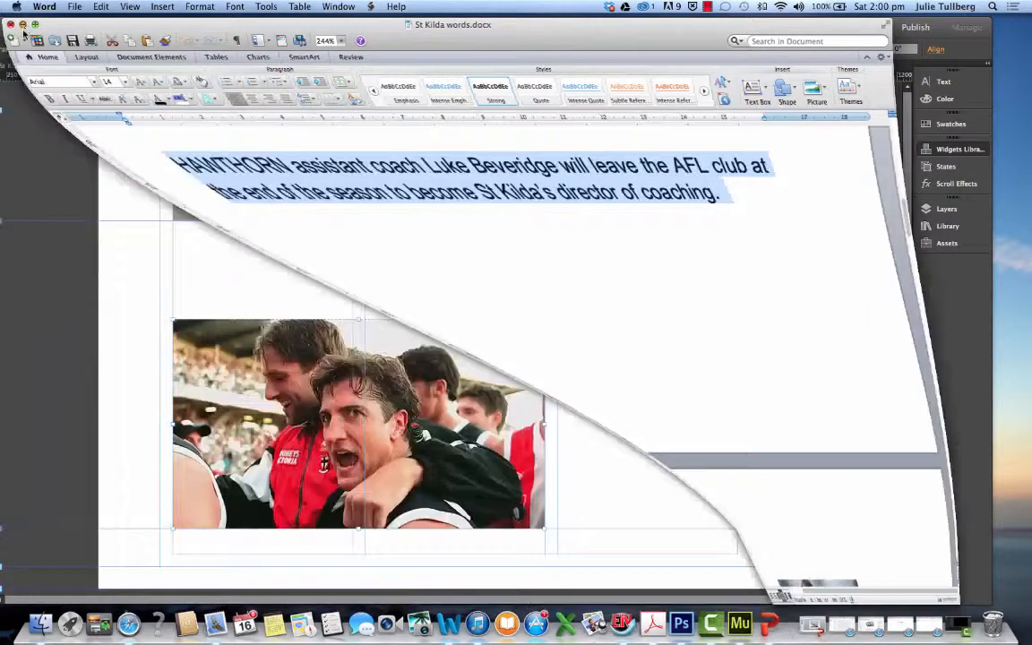
Paste the Hawthorn sentence onto the homepage, move it above the photo and enlarge its frame to about 624 by 72 px
left_click(261, 269)
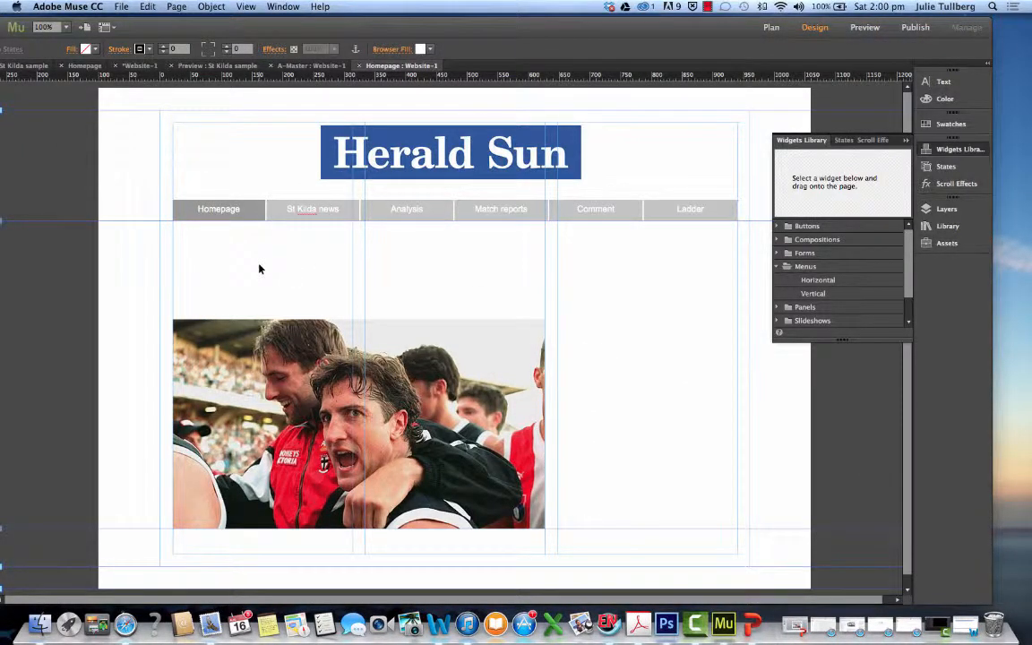
right_click(259, 268)
left_click(269, 270)
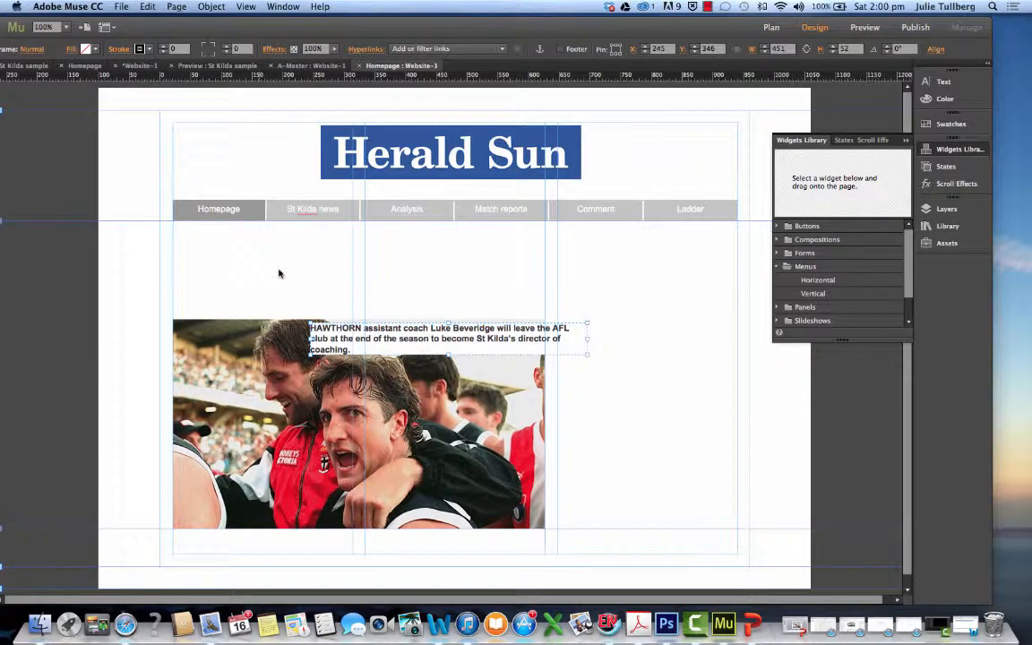
left_click_drag(320, 331, 277, 285)
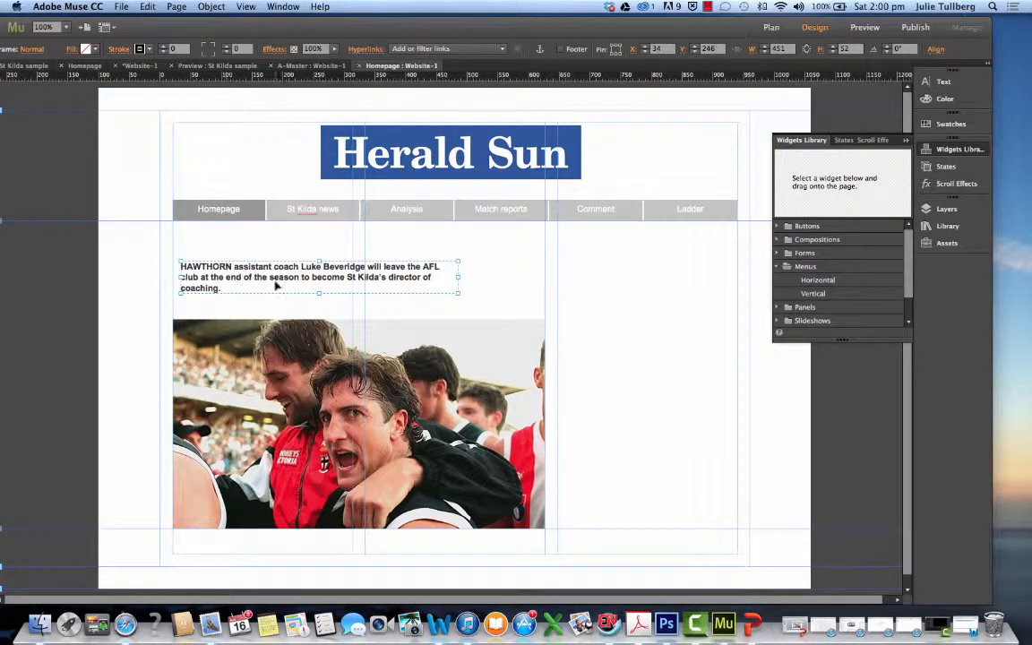
left_click_drag(458, 291, 564, 305)
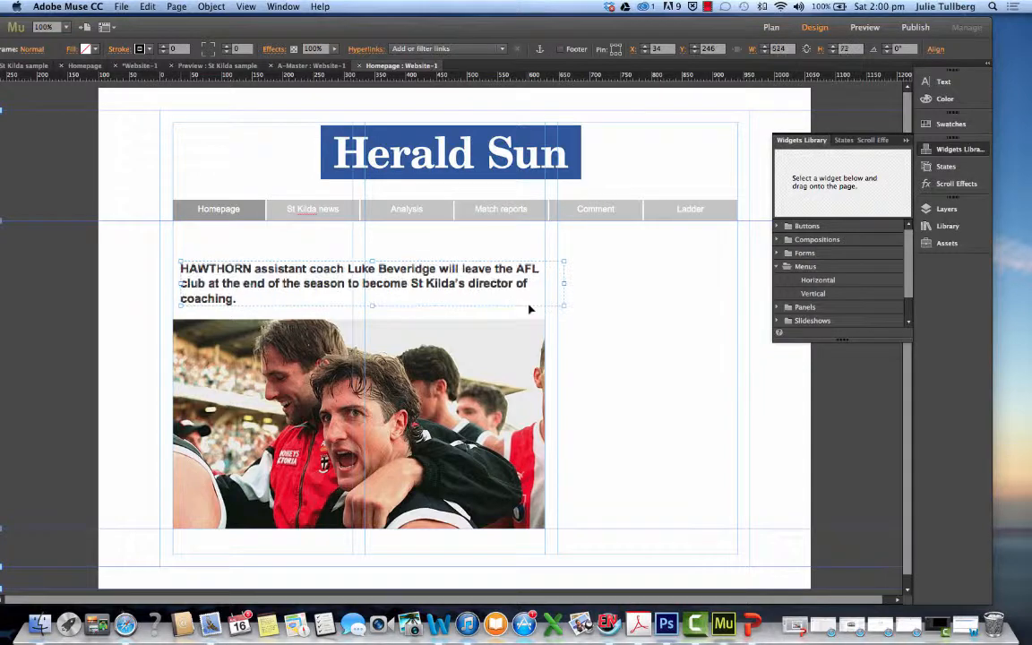
Move the Hawthorn sentence directly below the photo and align it with the first column edge, at about X 21, Y 698
left_click_drag(253, 296, 556, 496)
scroll(609, 363, "down", 1)
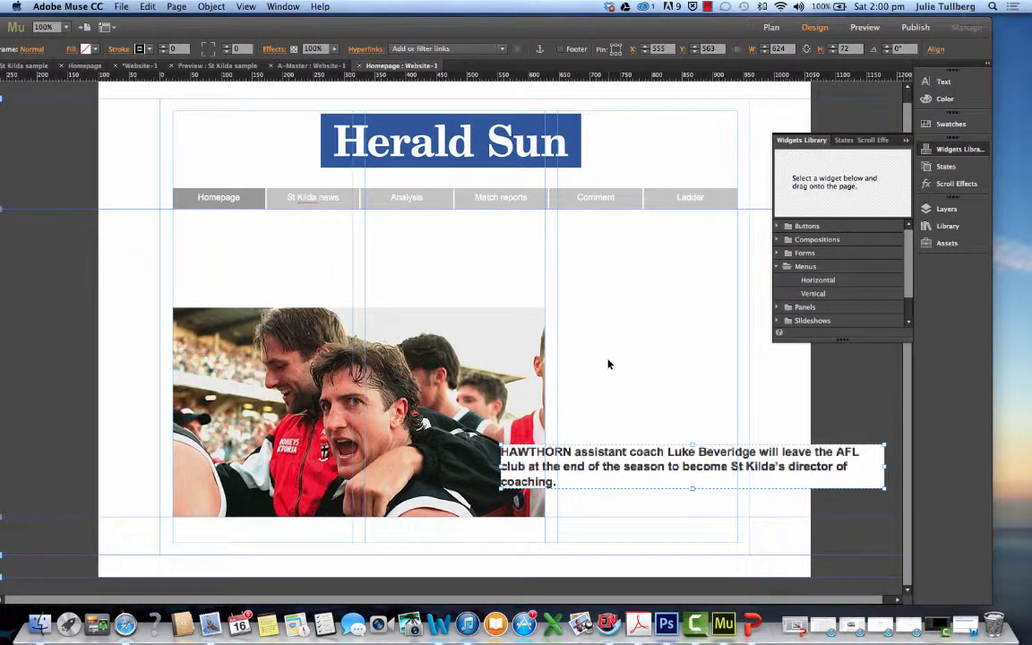
left_click_drag(613, 478, 604, 512)
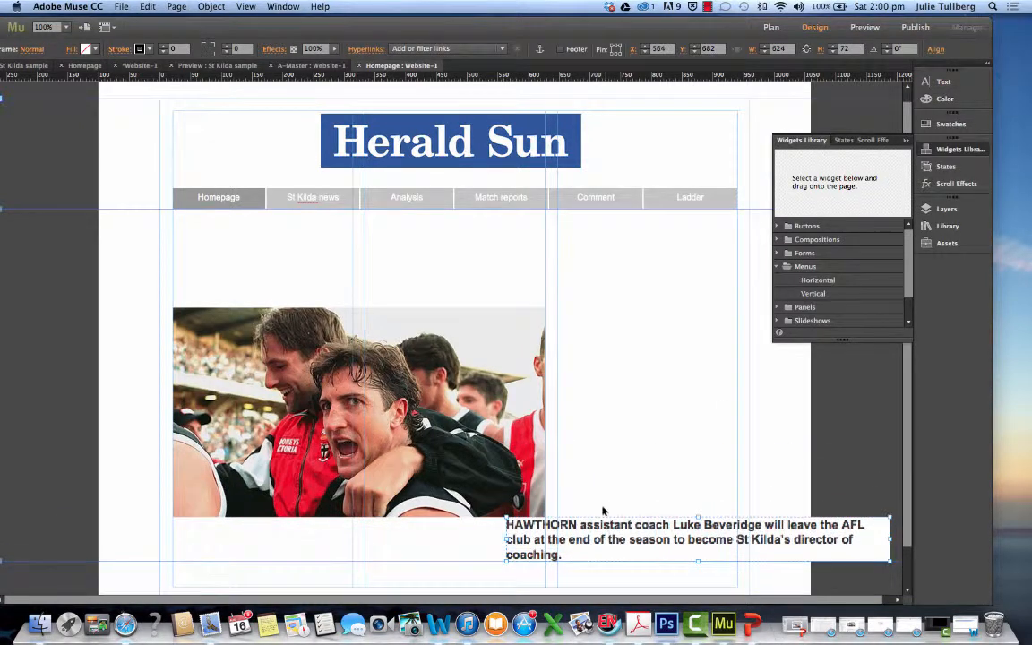
scroll(604, 466, "down", 4)
left_click(593, 443)
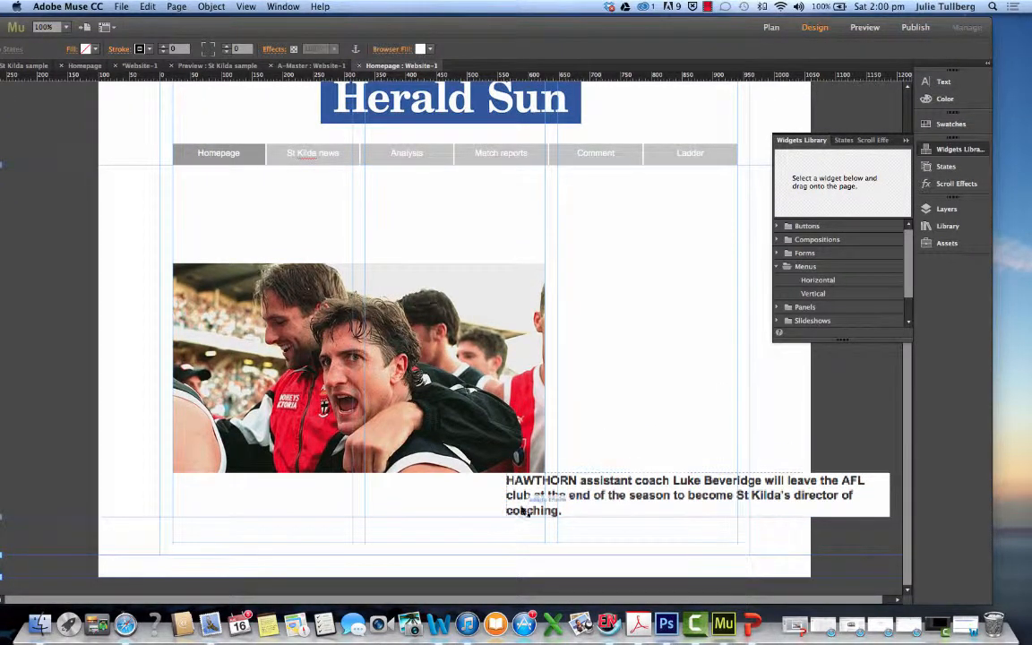
left_click_drag(676, 500, 342, 511)
scroll(349, 511, "down", 1)
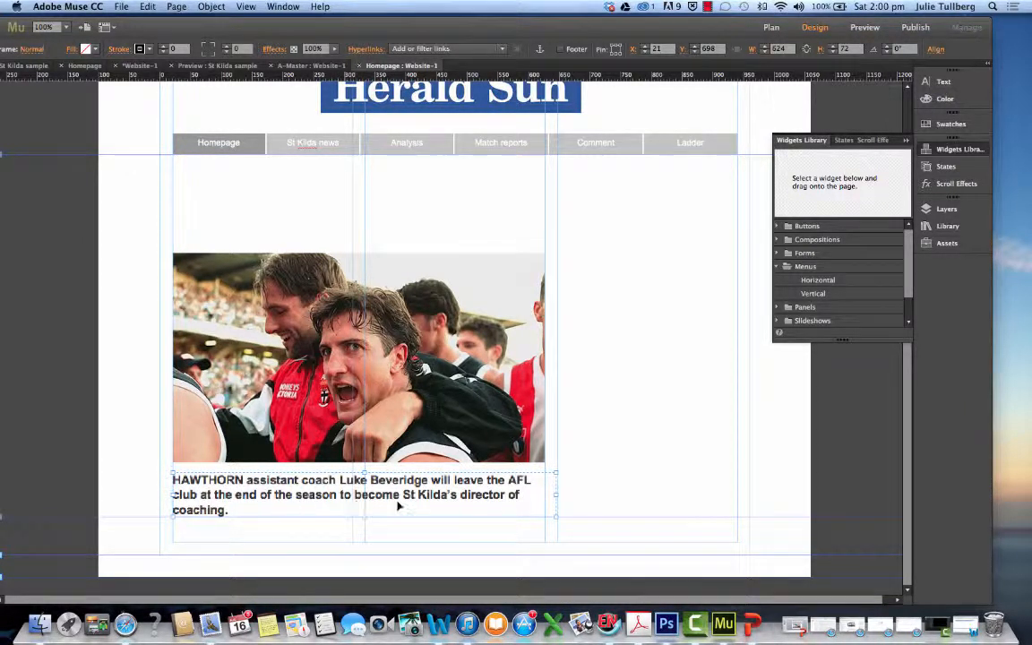
Lower the Hawthorn sentence to about Y 760 to leave a gap beneath the photo
left_click(668, 352)
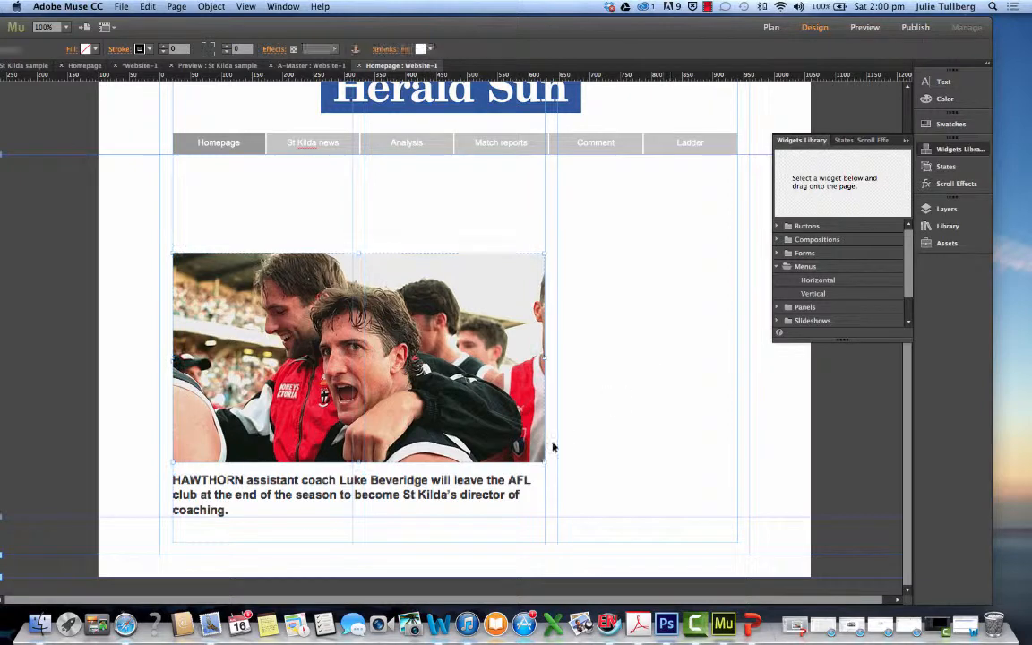
left_click(508, 496)
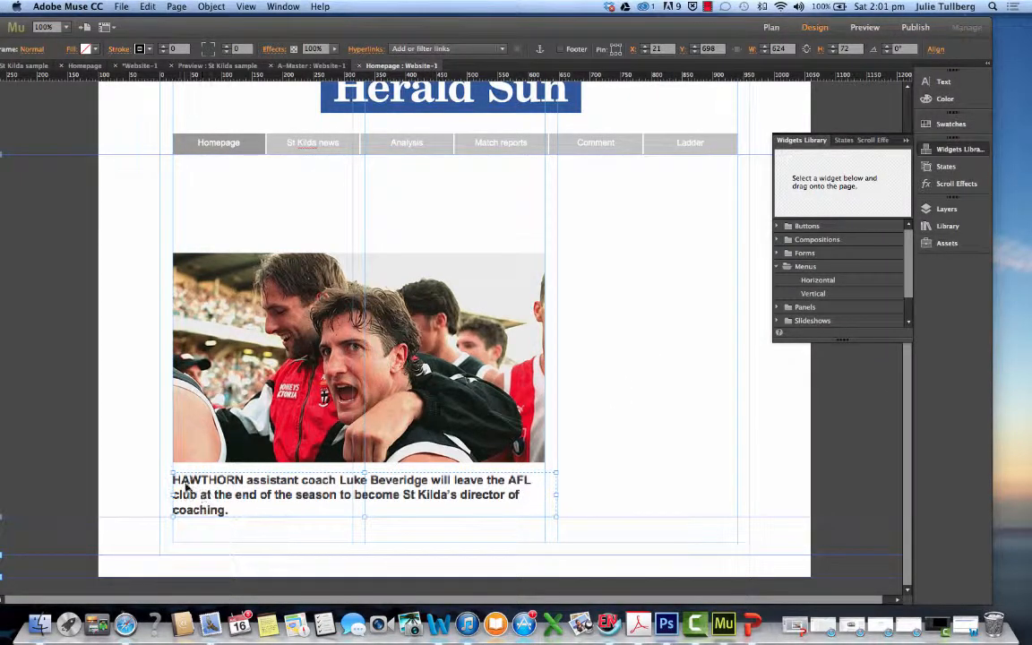
left_click_drag(185, 487, 177, 522)
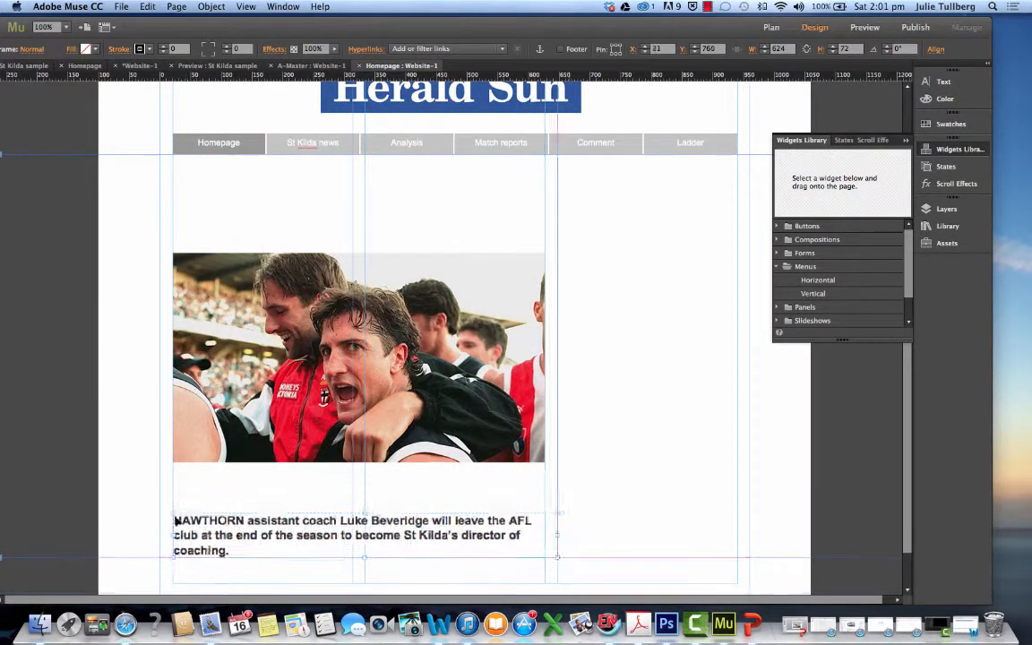
Reopen St Kilda words.docx in Word and review the Hawthorn sentence and the photo that follows it
left_click(937, 625)
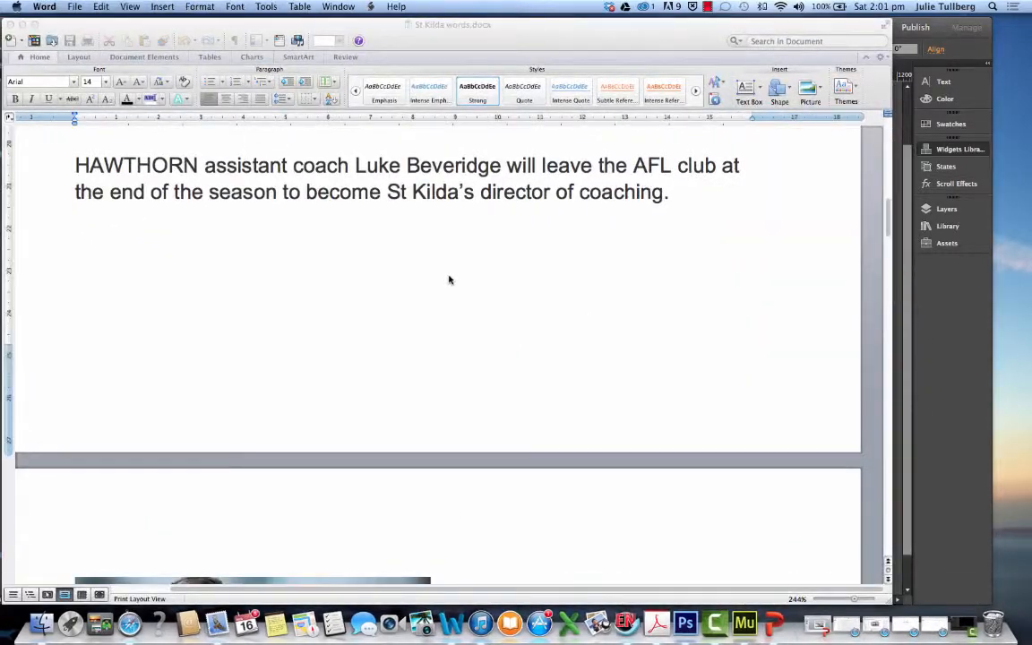
left_click_drag(652, 192, 359, 166)
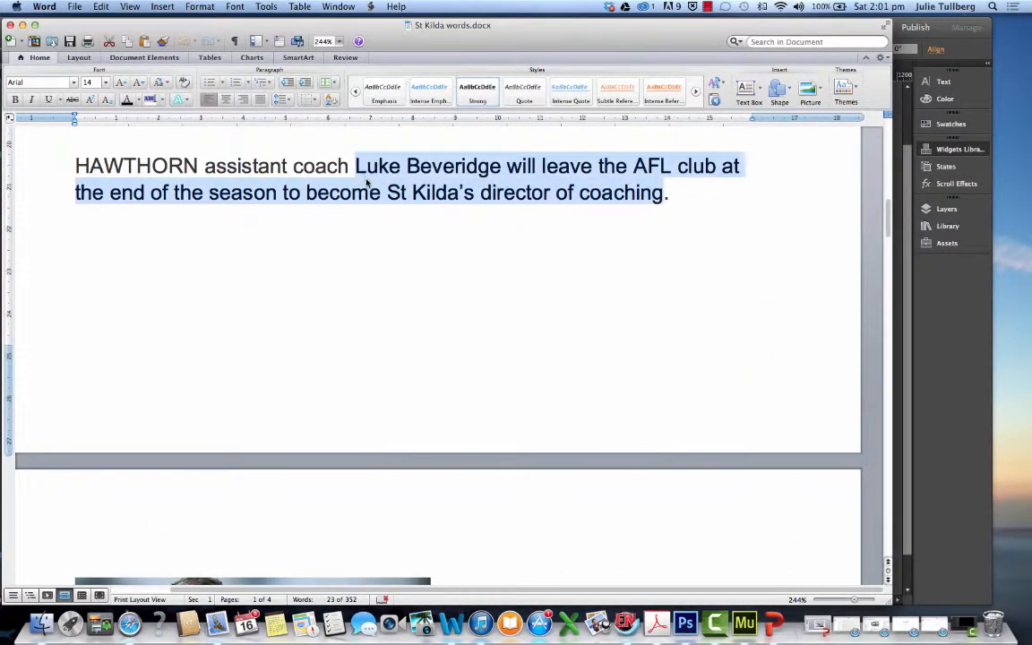
scroll(391, 227, "down", 15)
scroll(392, 227, "up", 10)
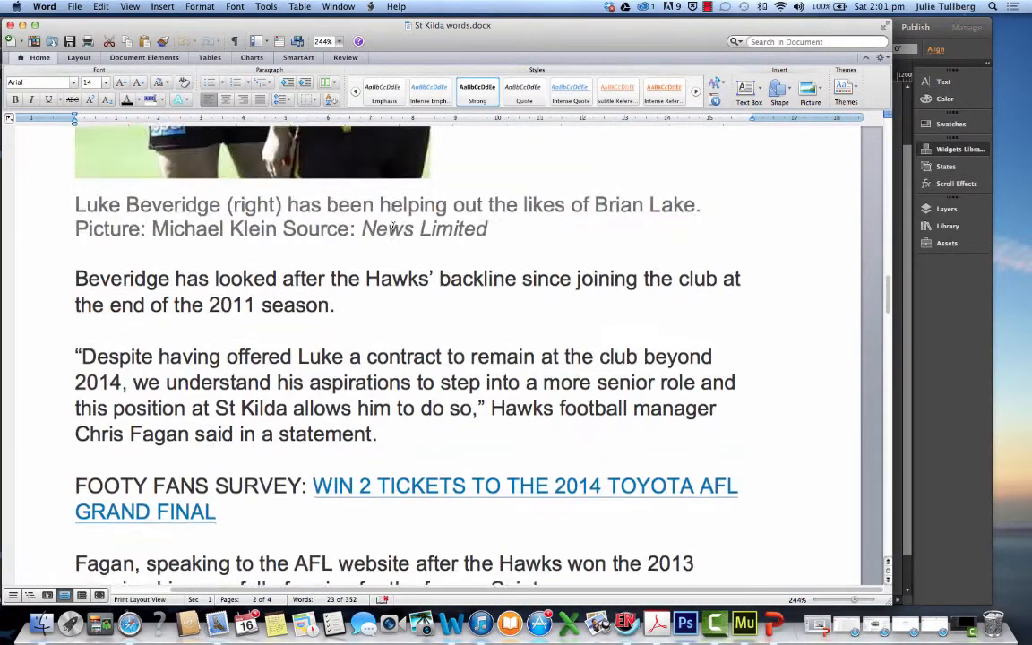
Switch to Safari and search Google for "luke beveridge the age" in a new window
left_click(938, 629)
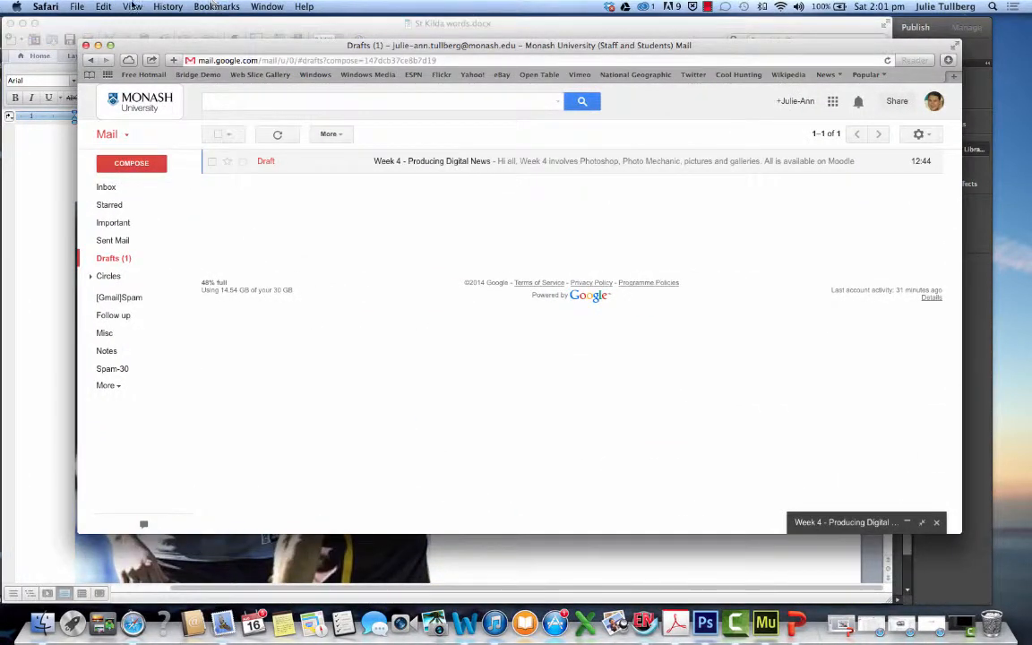
left_click(77, 7)
left_click(103, 20)
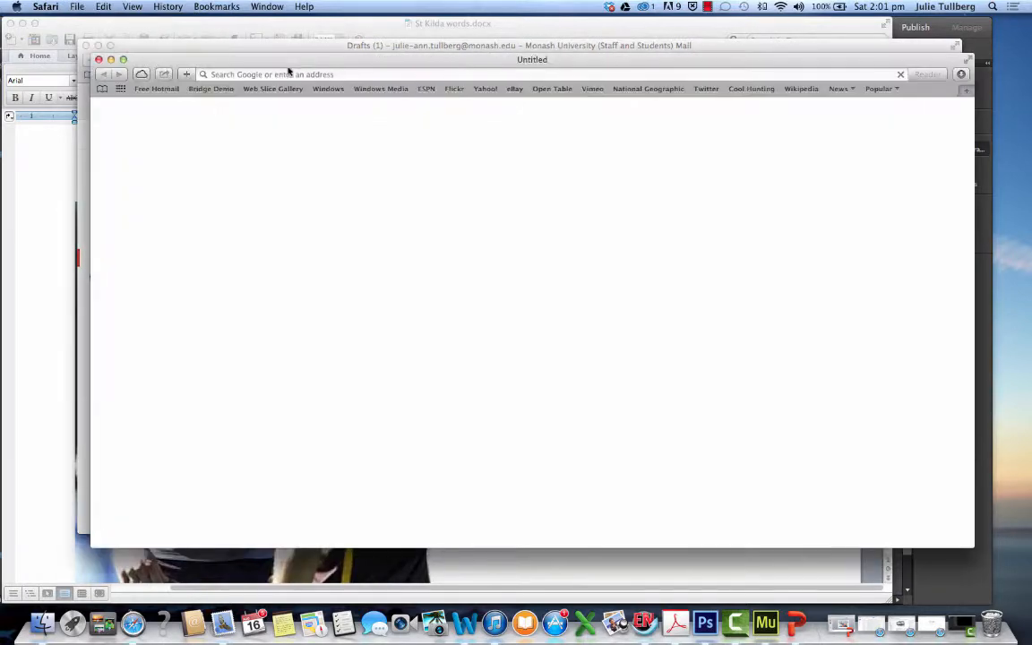
type("luke")
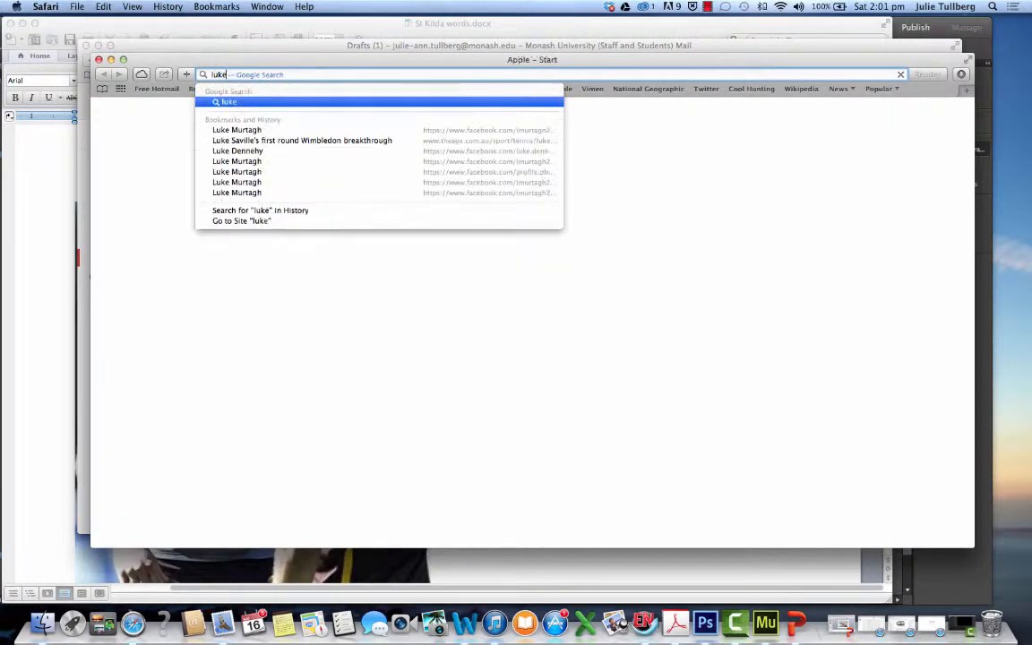
type(" bever")
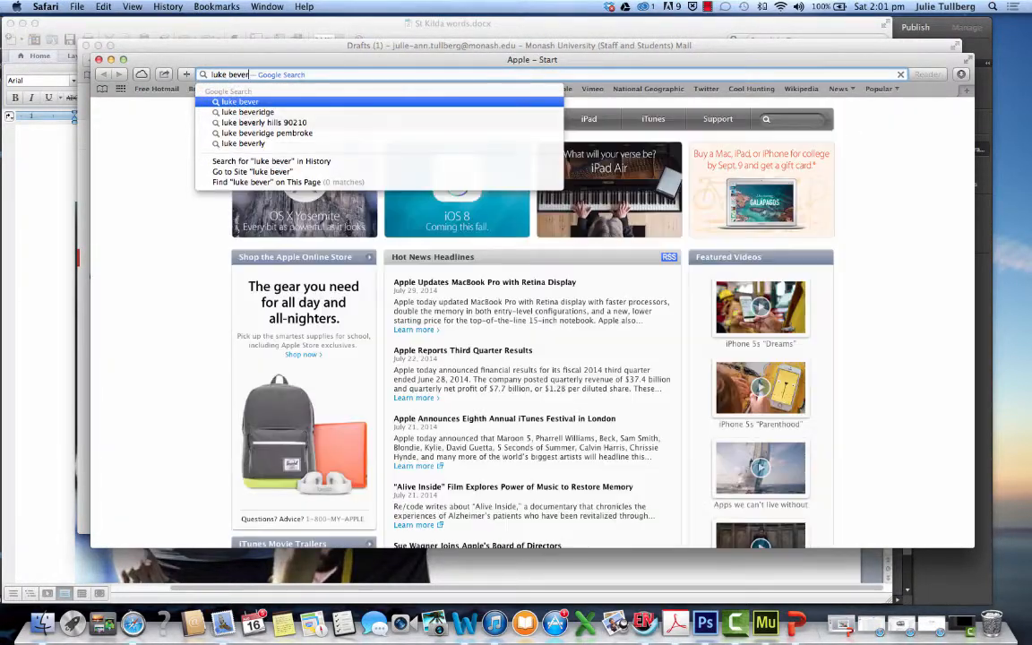
type("idge the age")
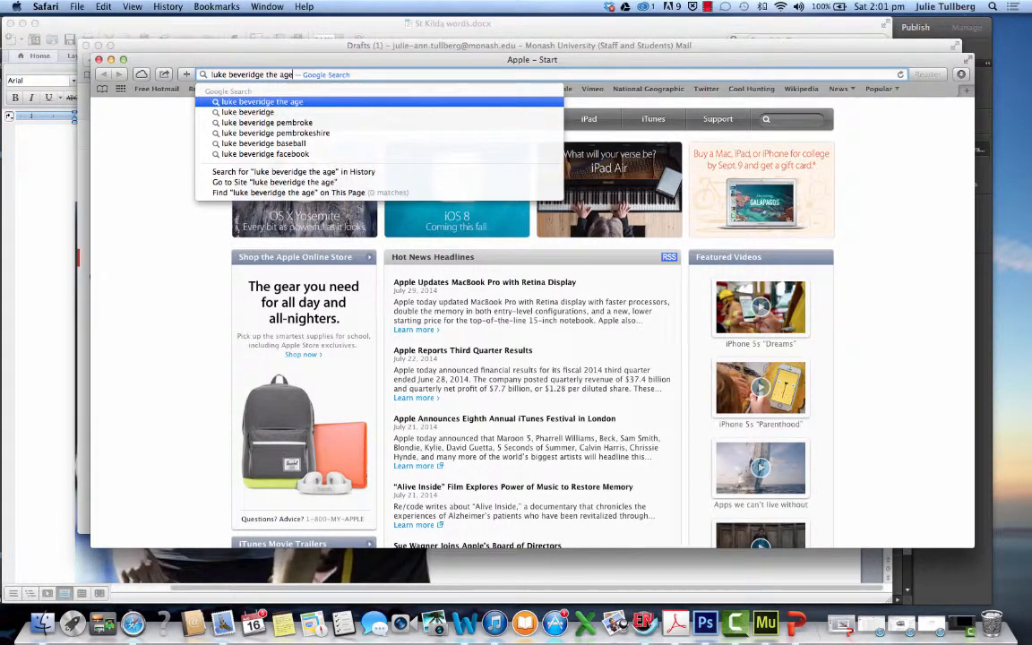
key("Return")
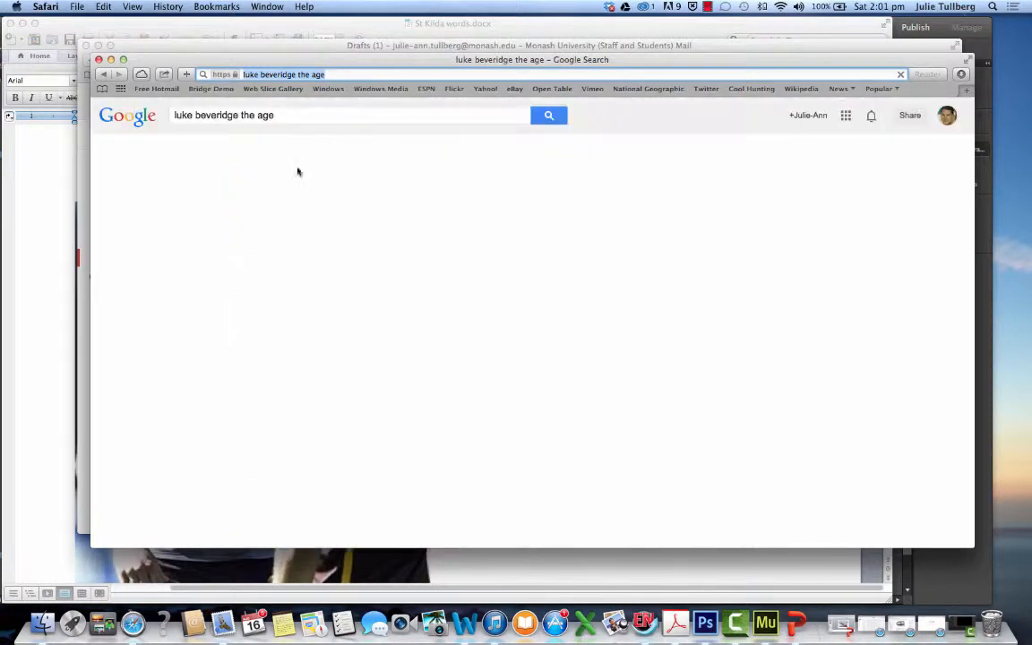
Open The Age article about St Kilda poaching Hawthorn assistant coach Luke Beveridge and copy its full body text
left_click(371, 344)
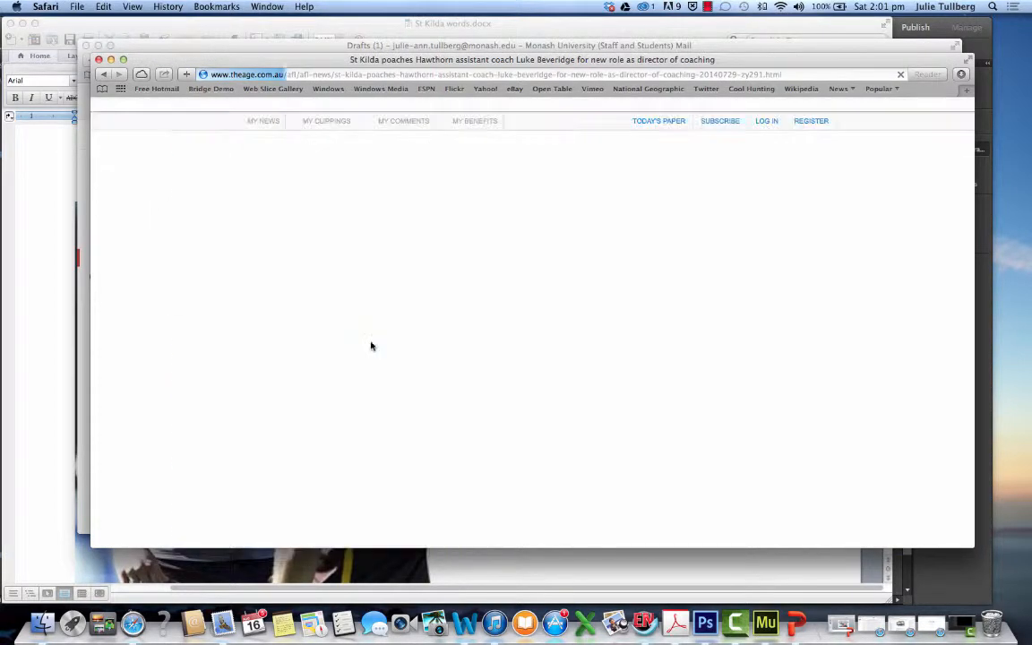
scroll(371, 345, "down", 5)
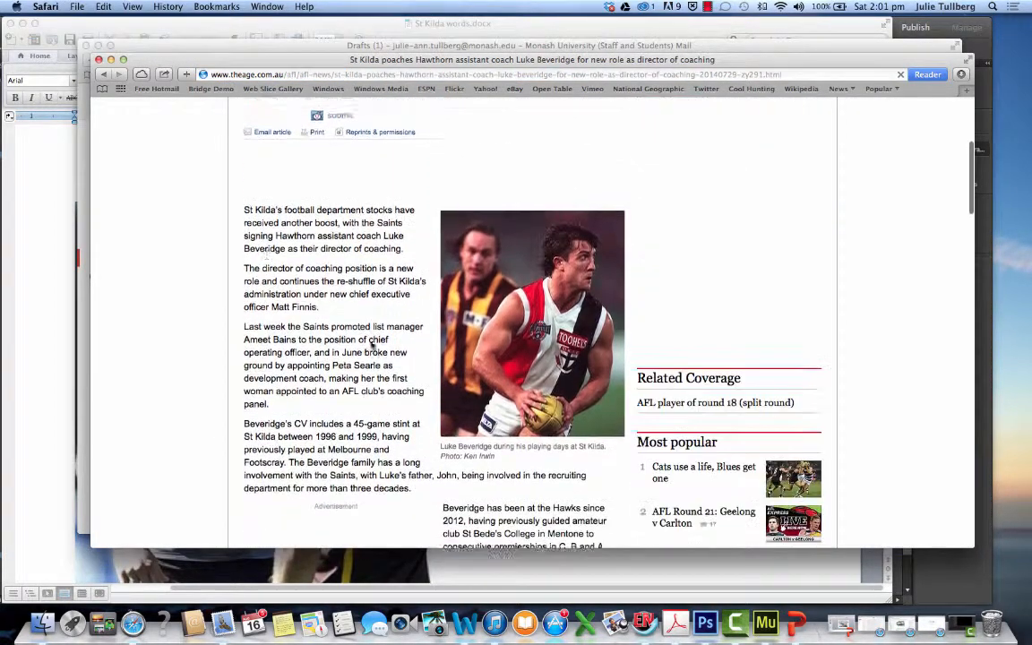
left_click_drag(247, 198, 485, 456)
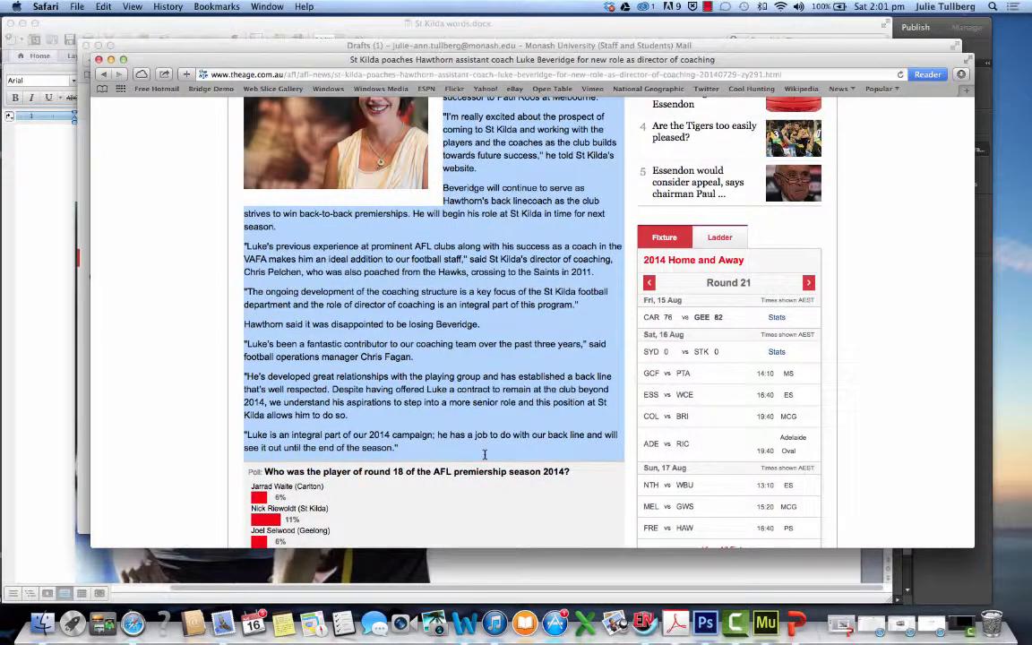
right_click(487, 415)
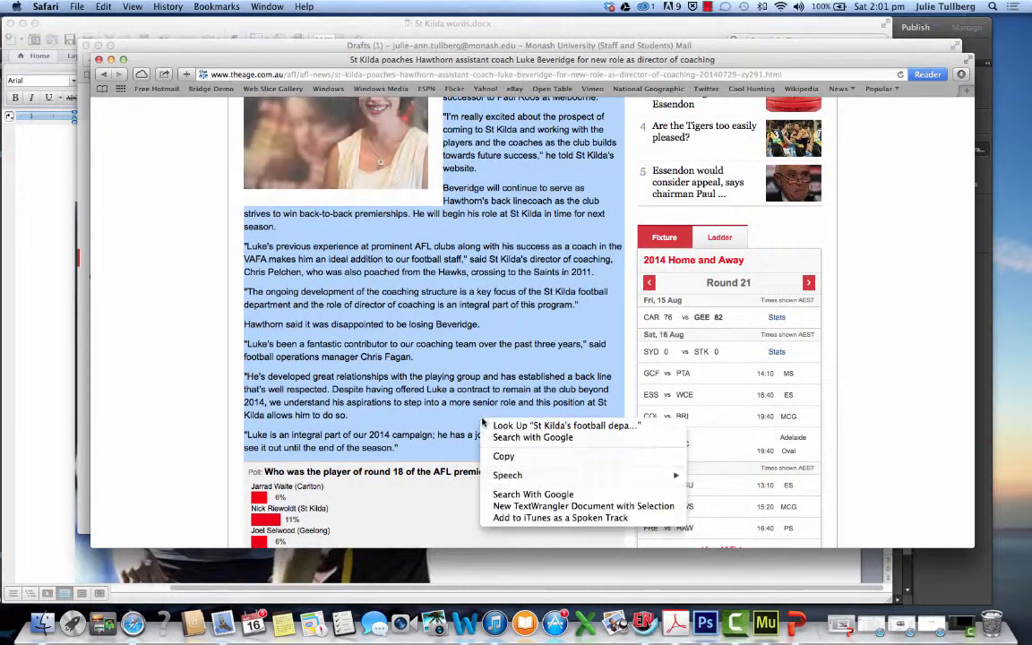
left_click(508, 449)
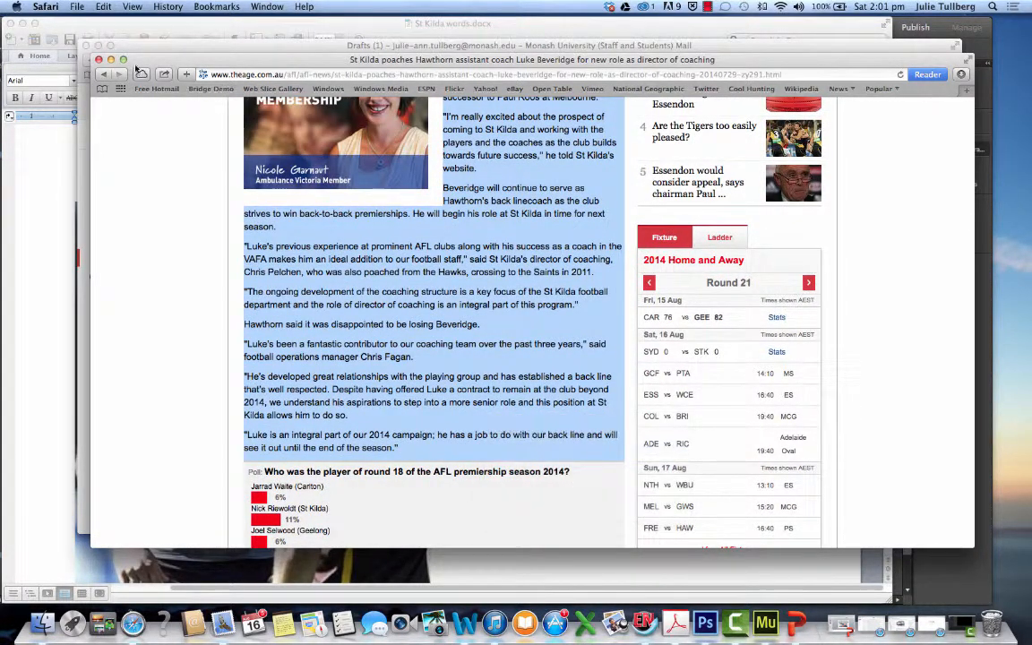
Minimise the Safari article, the mail window and St Kilda words.docx to return to the Muse homepage
left_click(111, 59)
left_click(98, 45)
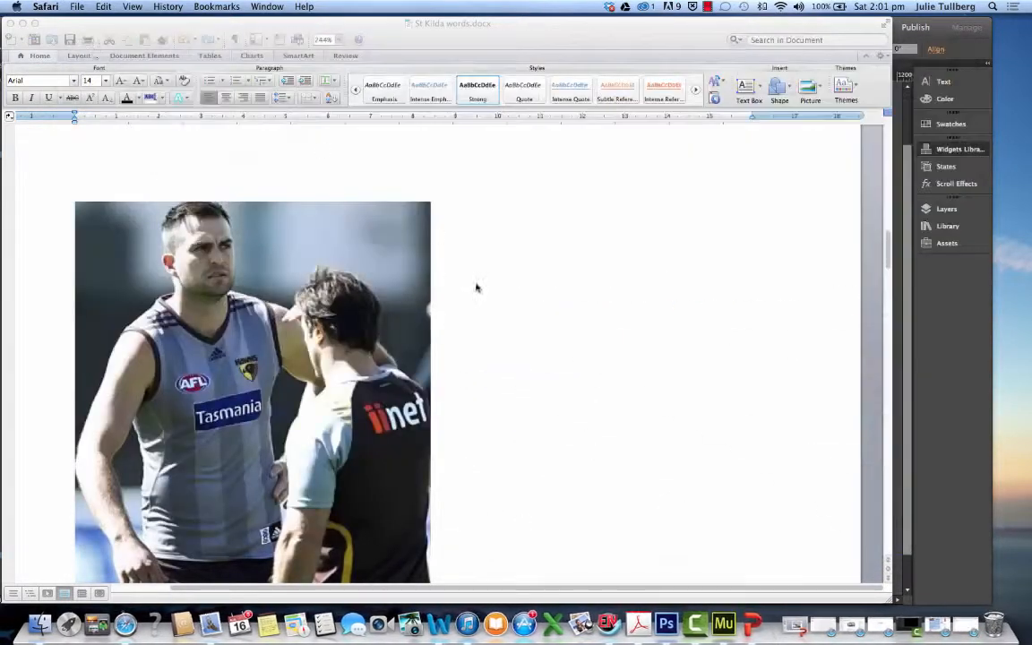
left_click(22, 23)
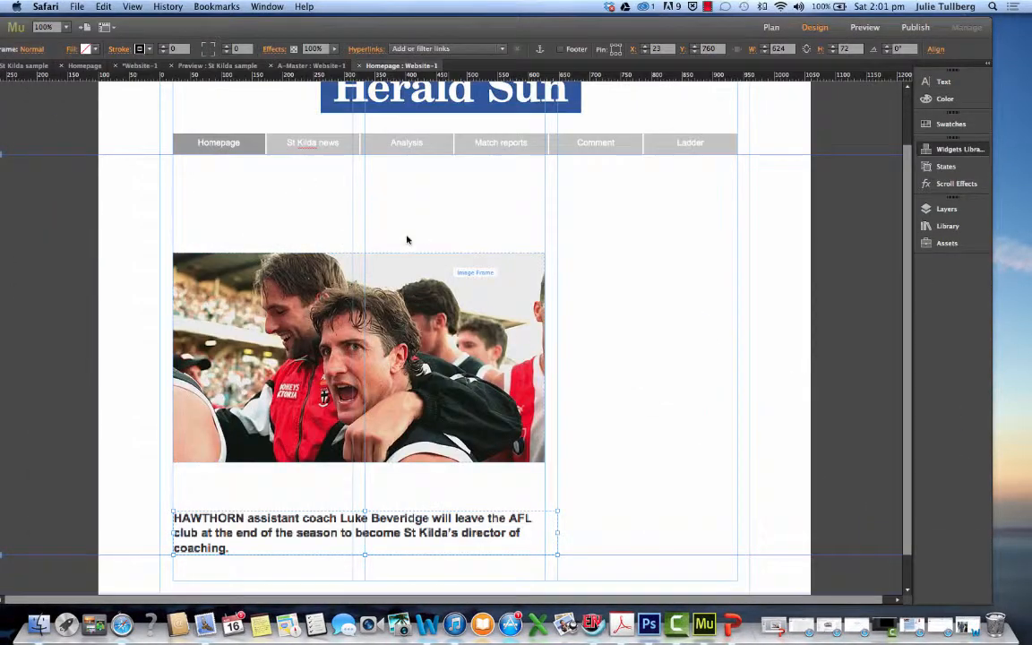
left_click(310, 197)
scroll(307, 477, "down", 2)
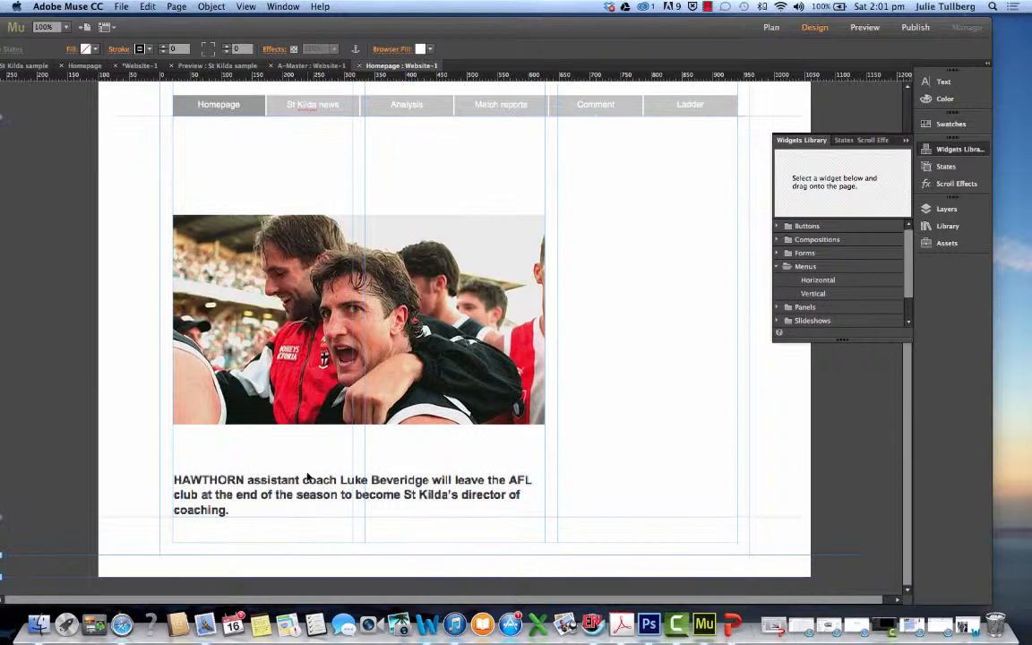
Move the Hawthorn sentence away from the first column edge and paste the copied article text onto the homepage
left_click_drag(237, 509, 333, 554)
left_click(220, 458)
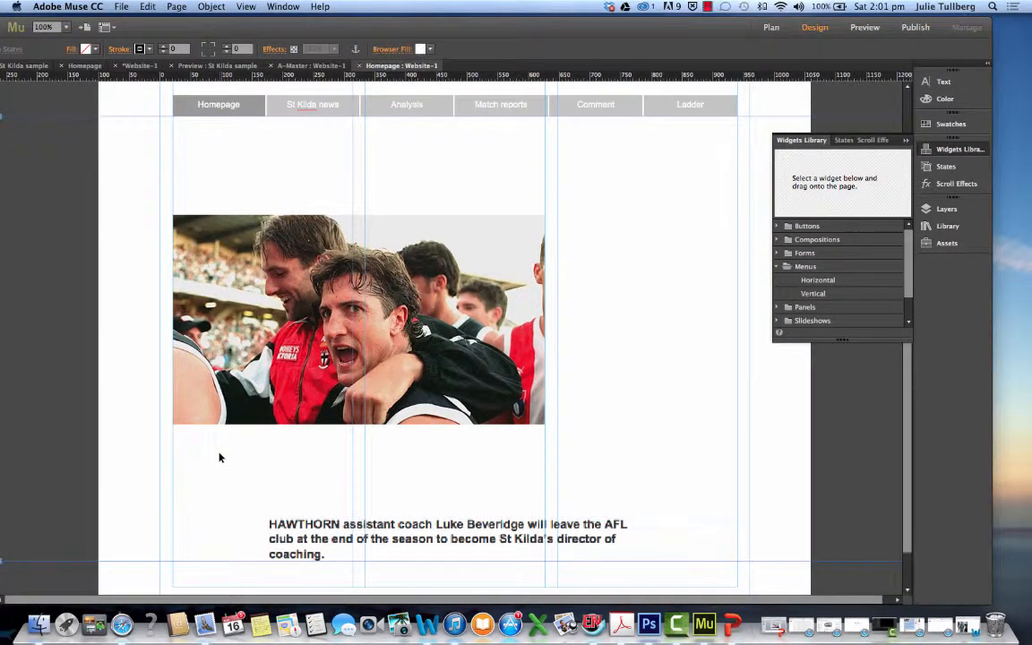
key("super+v")
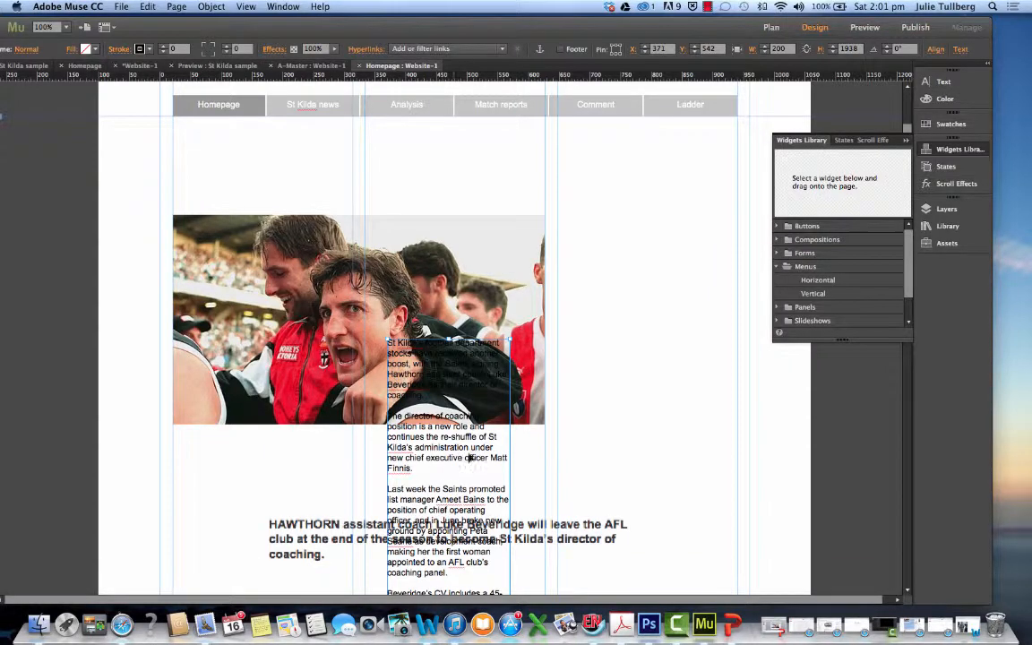
scroll(471, 457, "down", 10)
scroll(376, 380, "up", 8)
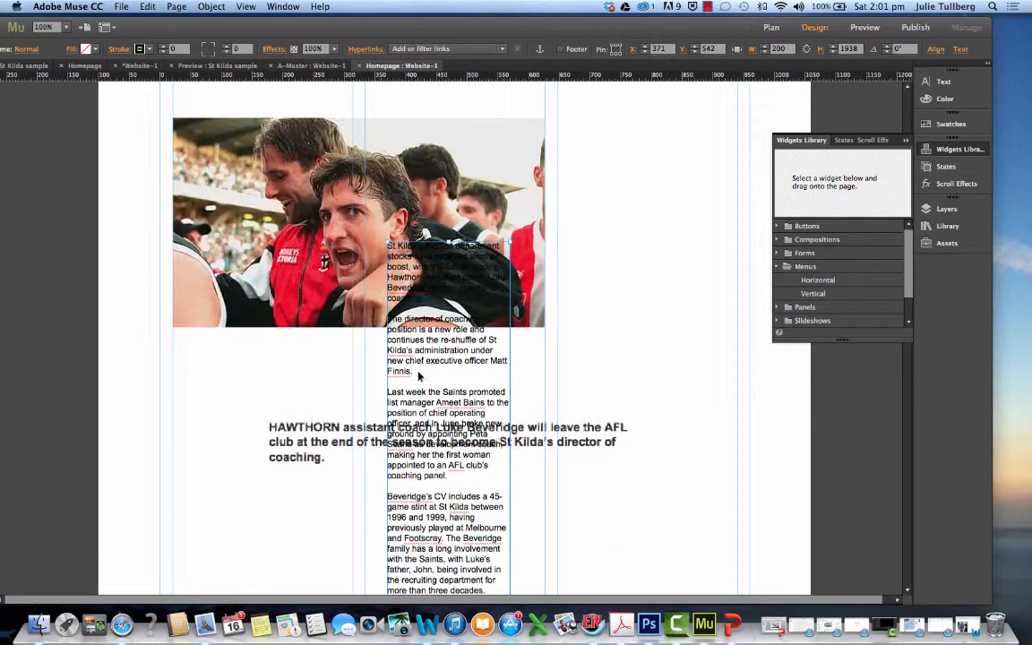
Delete the bold Hawthorn sentence and place the article text below the photo at about X 21, Y 741
left_click(306, 441)
key("Delete")
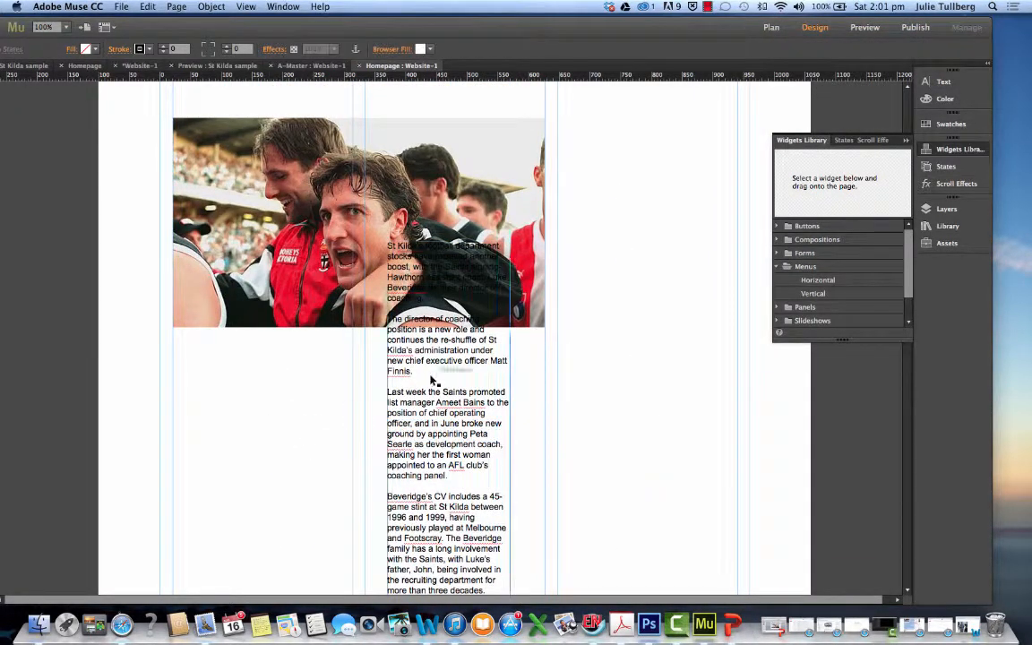
left_click_drag(427, 319, 199, 447)
scroll(411, 452, "down", 5)
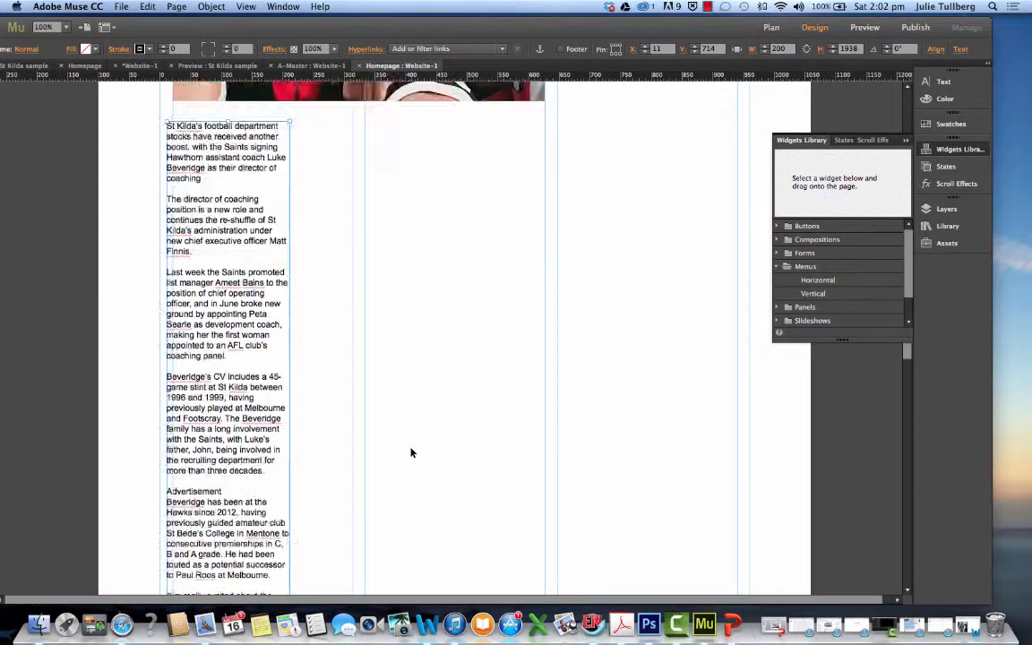
left_click_drag(260, 362, 269, 381)
scroll(314, 390, "down", 10)
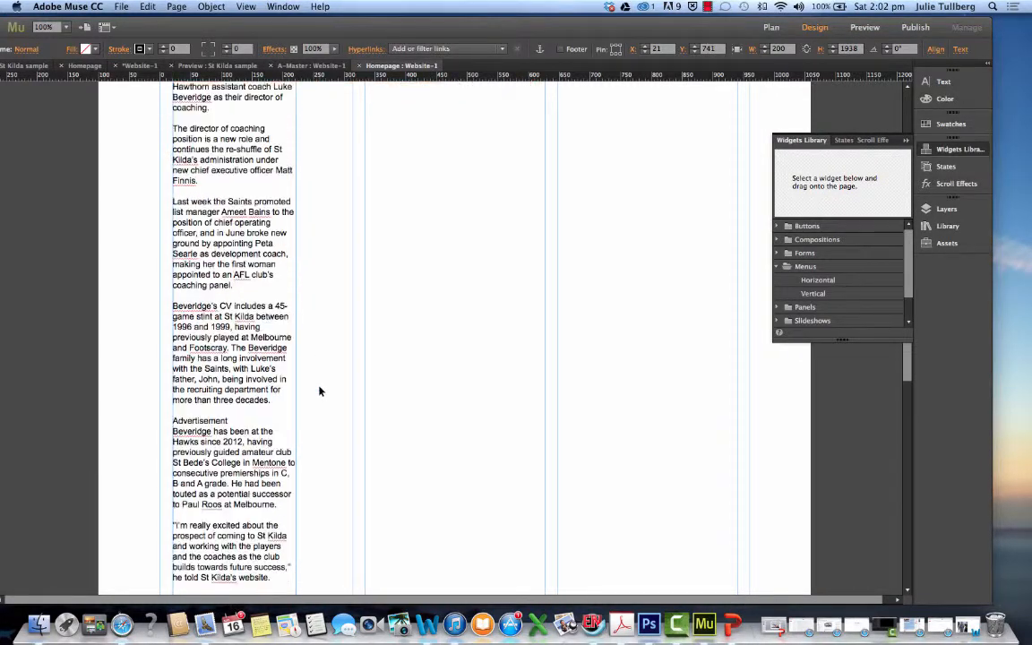
Widen the article text frame to the photo's width, about 606, and lower it to about Y 757
left_click_drag(295, 312, 543, 289)
scroll(436, 293, "up", 15)
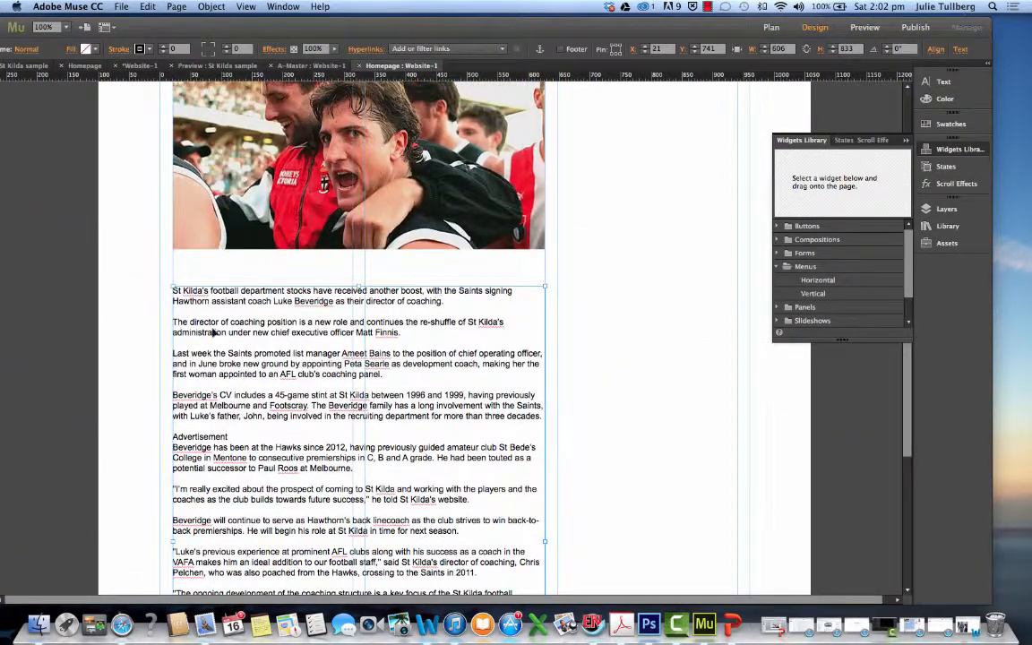
scroll(302, 313, "up", 2)
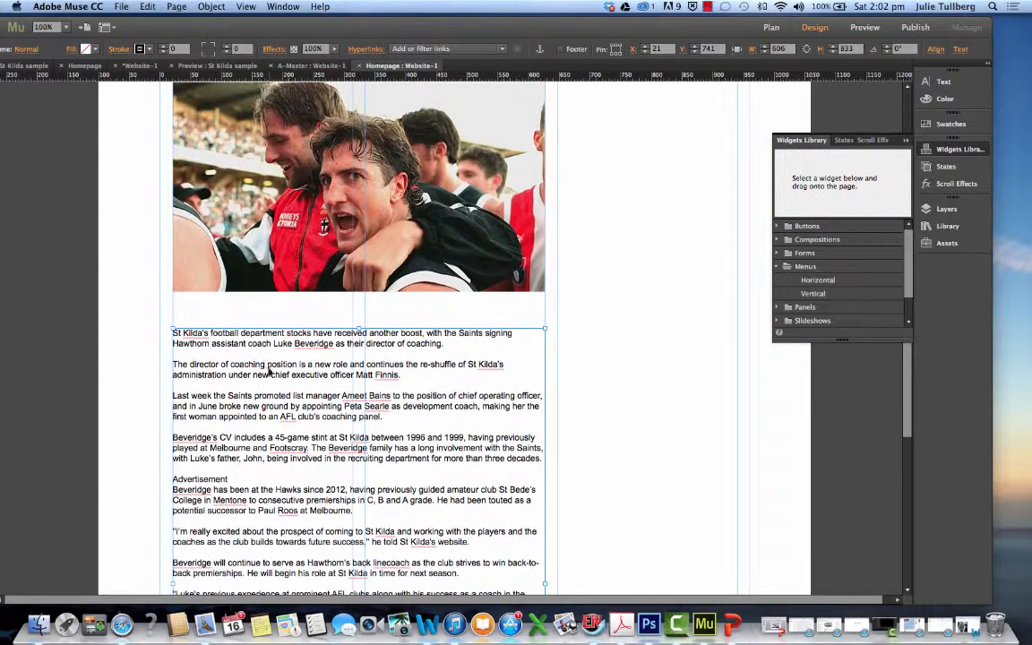
left_click_drag(268, 364, 269, 373)
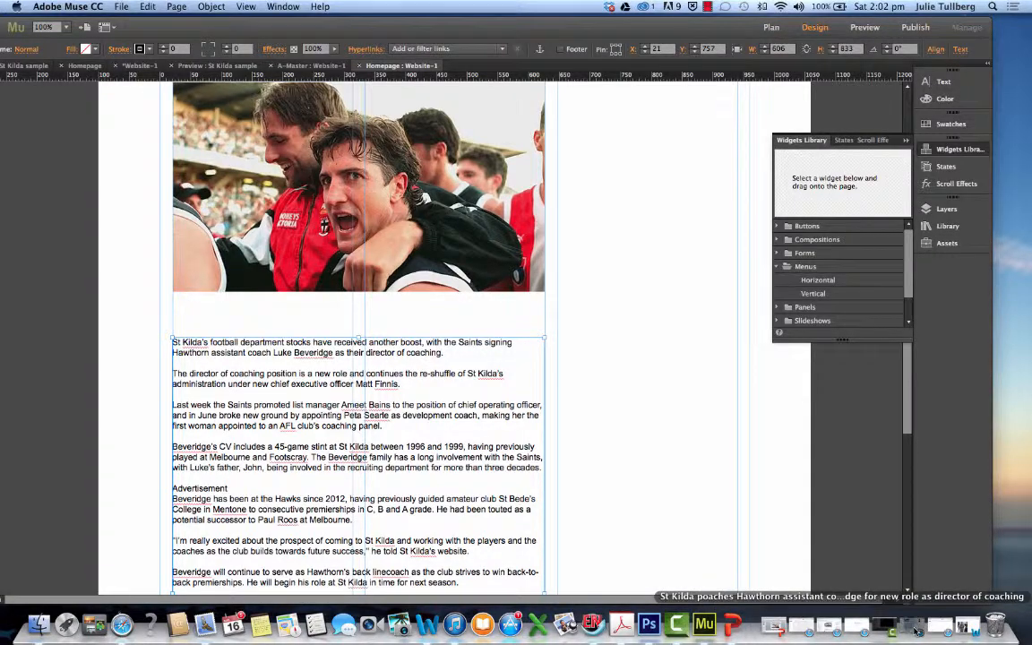
Switch to the Safari article and copy the sentence "Beveridge will continue to serve as Hawthorn's back linecoach as the club strives to win back-to-back premierships."
left_click(817, 627)
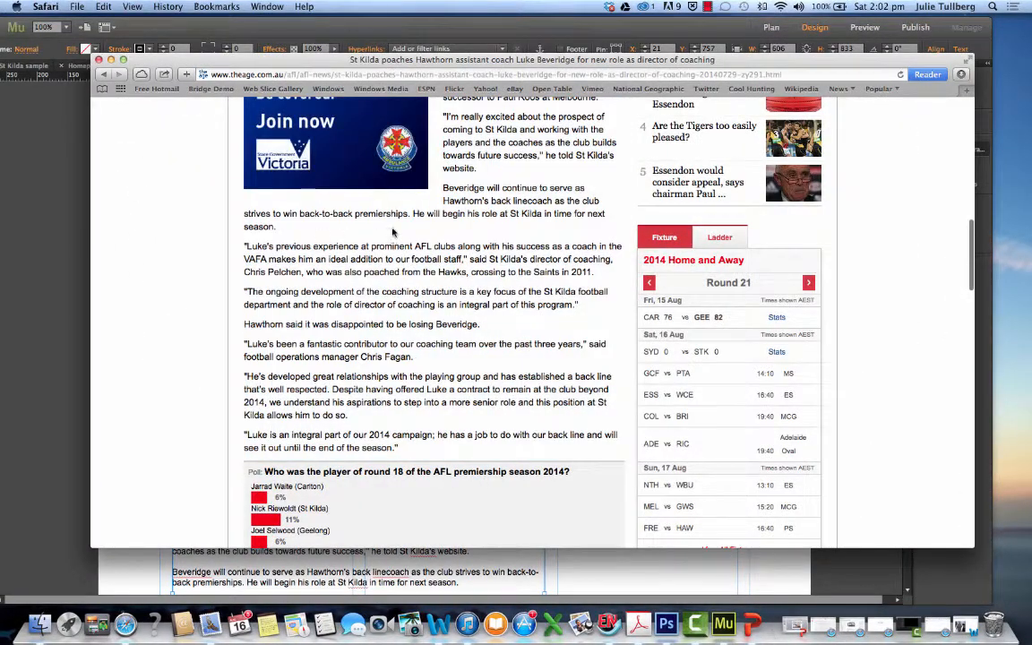
left_click_drag(444, 194, 413, 216)
key("super+c")
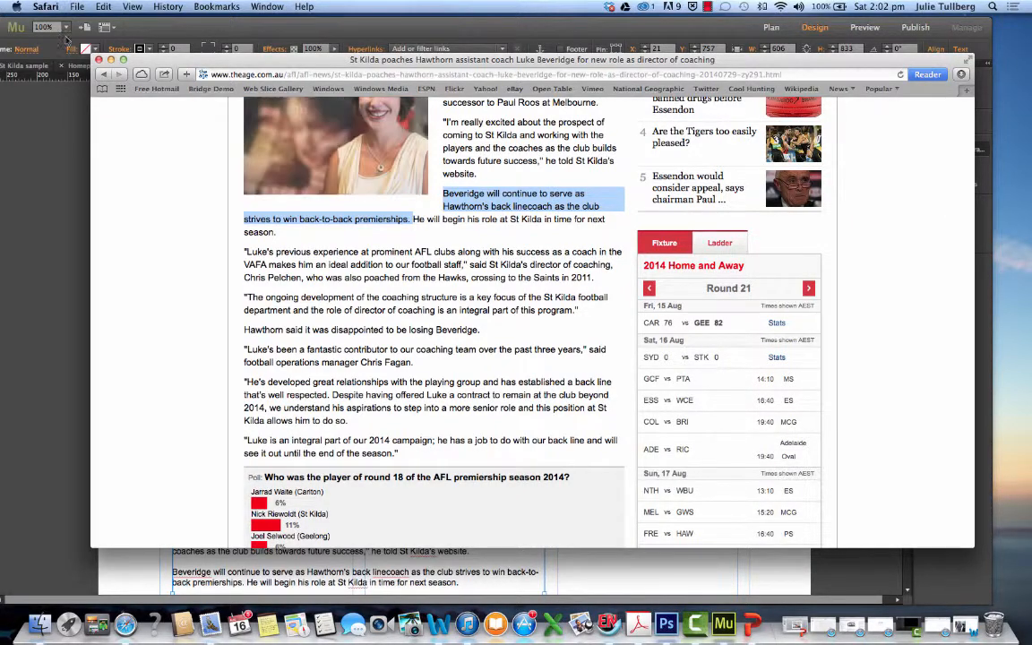
scroll(338, 220, "down", 1)
right_click(336, 221)
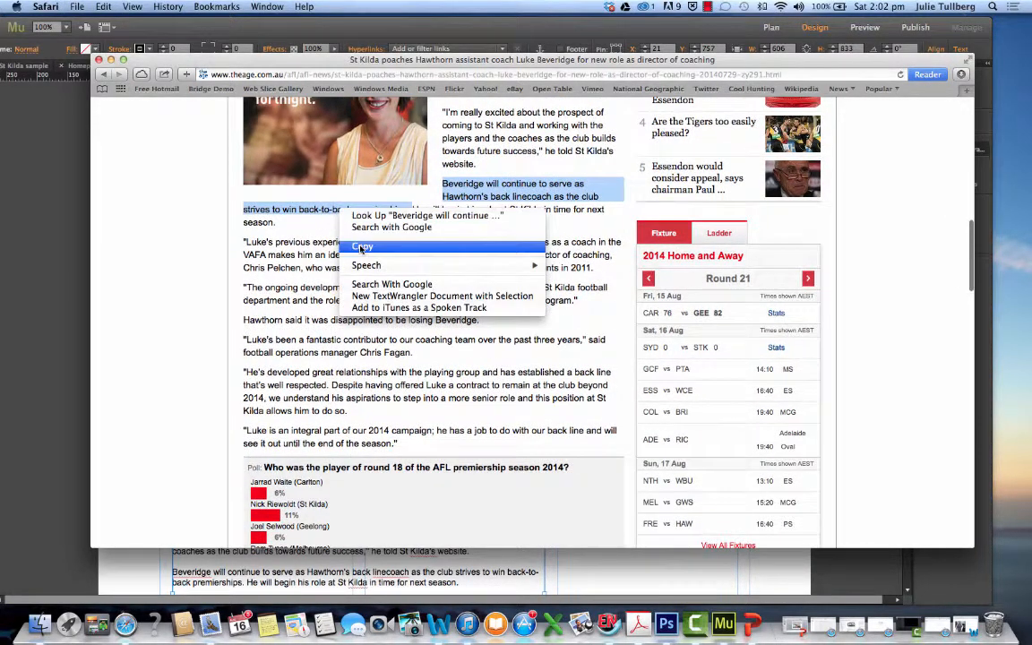
left_click(357, 243)
Return to the Muse homepage, paste the copied sentence and widen its frame to about 869, placed over the photo at about X 107, Y 499
left_click(111, 60)
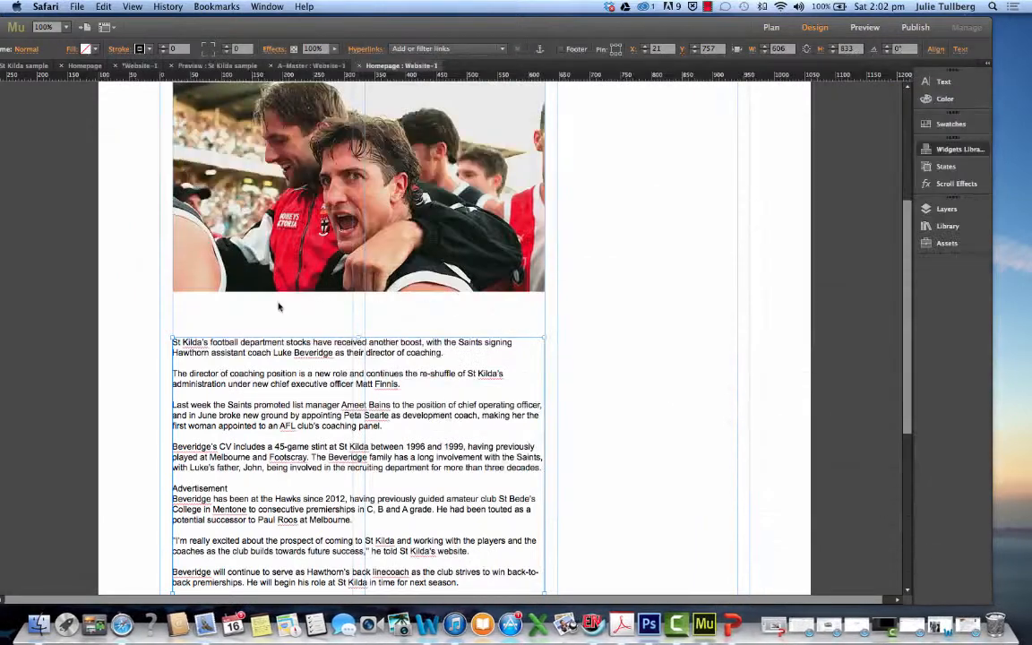
left_click(245, 309)
key("super+v")
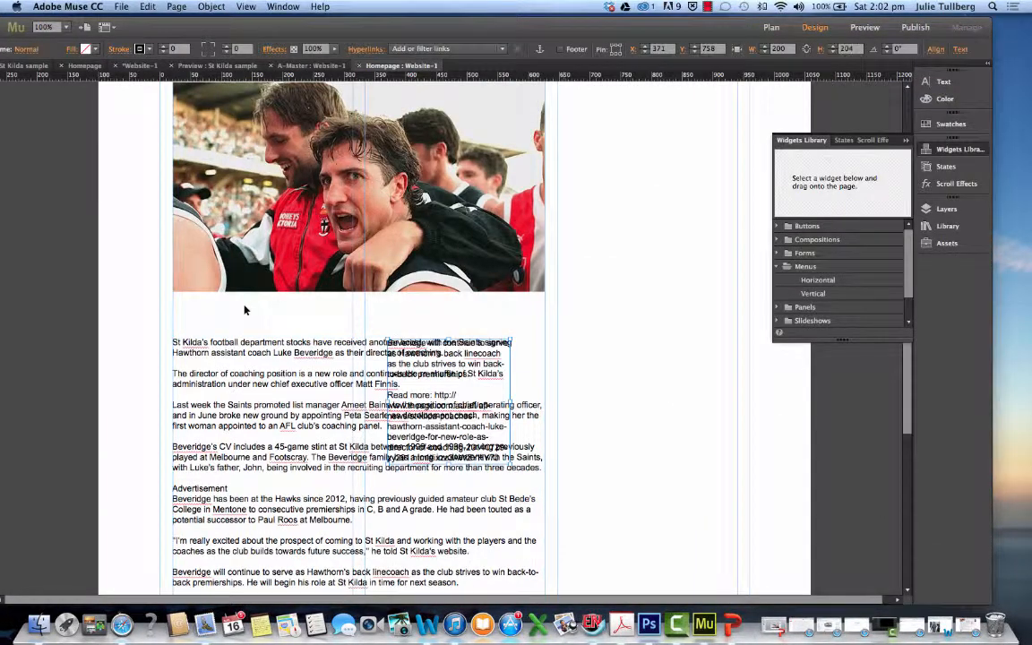
left_click_drag(386, 339, 166, 292)
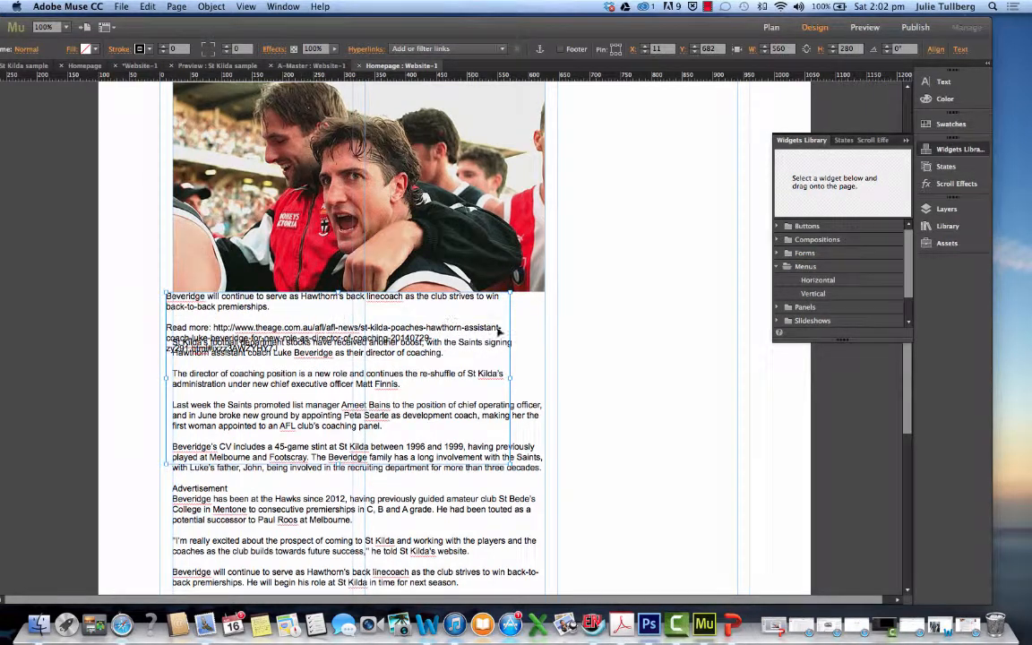
left_click_drag(510, 375, 700, 303)
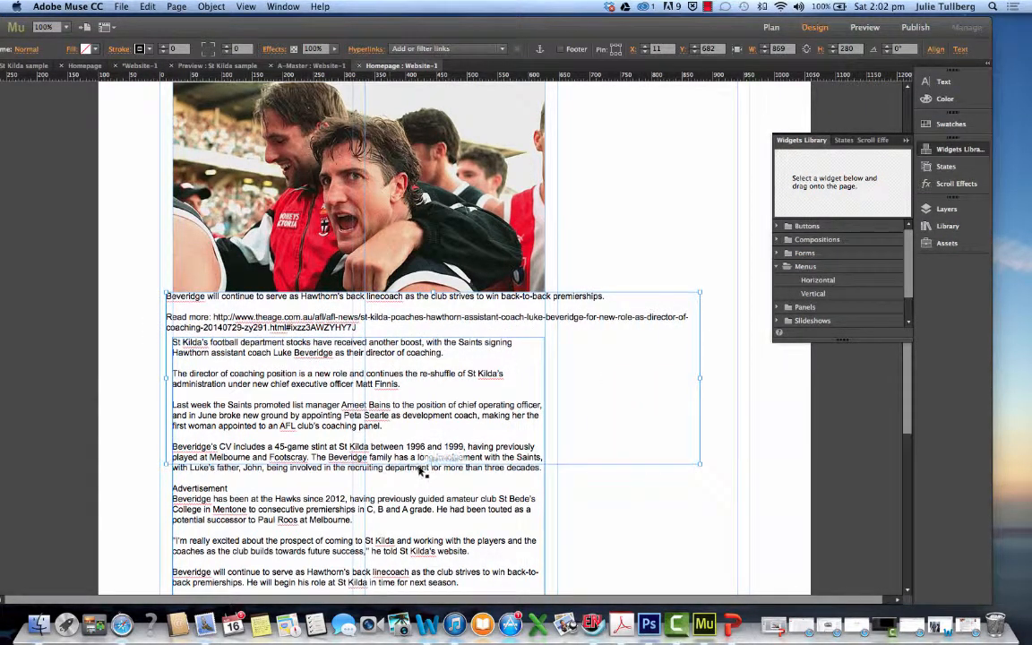
left_click_drag(432, 465, 437, 325)
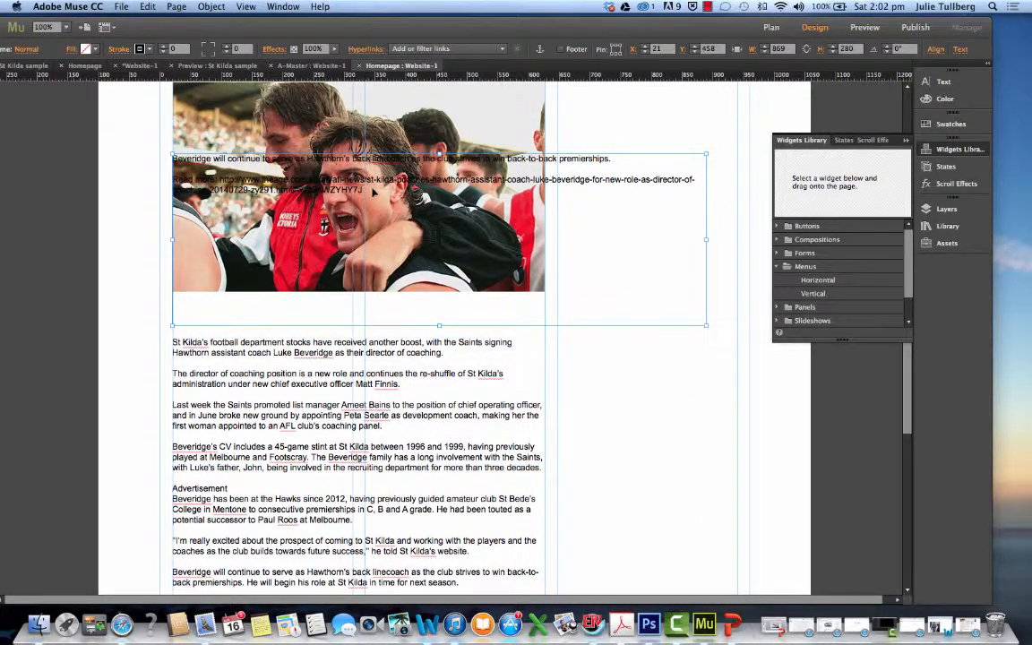
left_click_drag(373, 192, 427, 218)
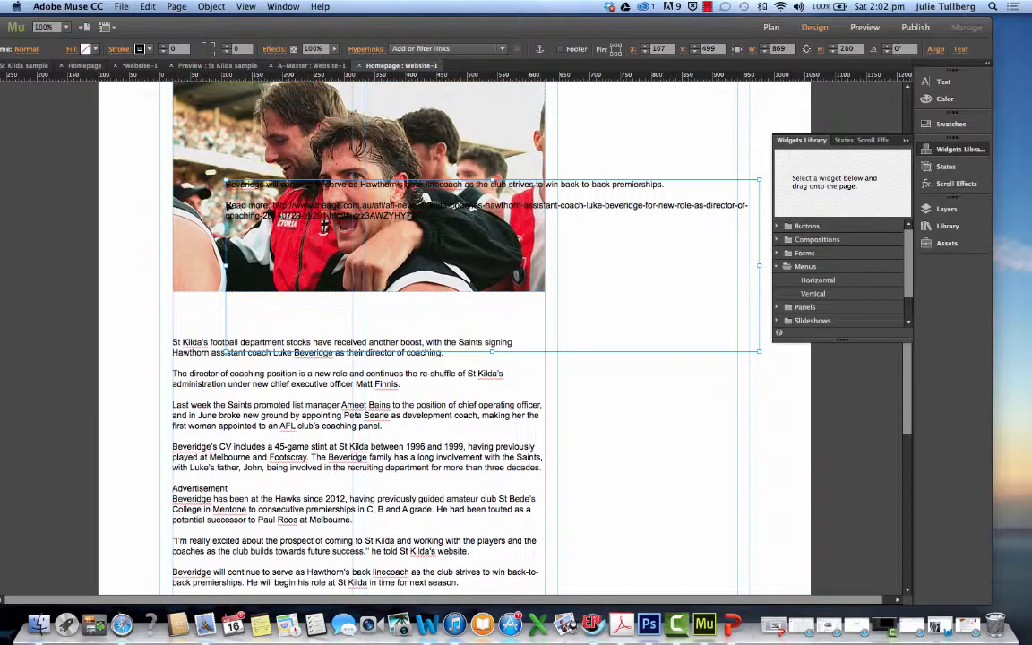
Delete the "Read more" line with its web address from the pasted Beveridge sentence
double_click(670, 186)
left_click_drag(670, 187, 54, 111)
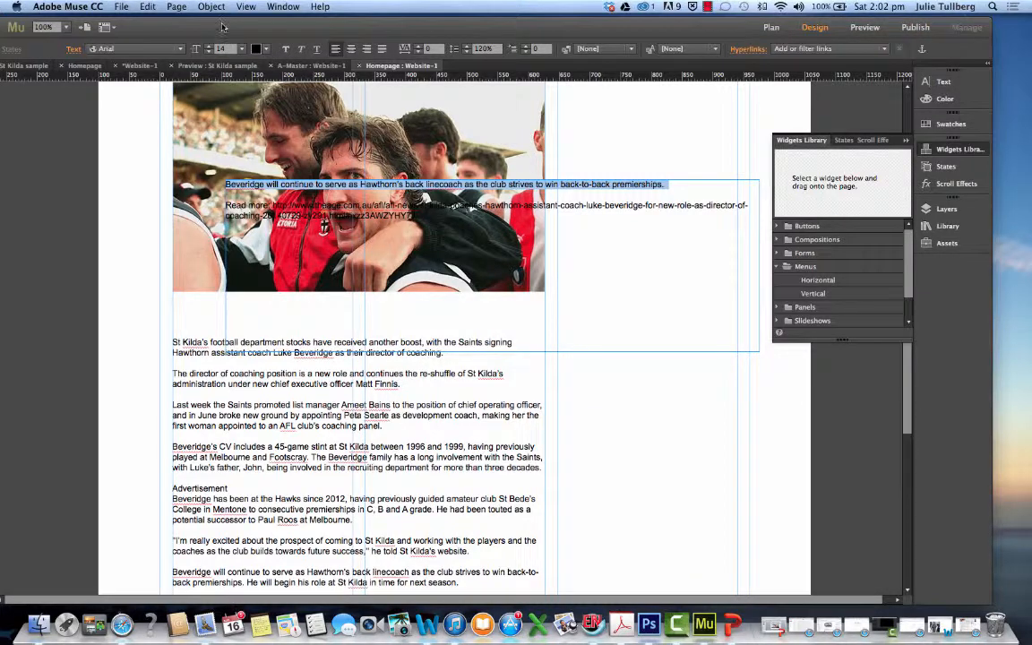
left_click_drag(222, 26, 274, 24)
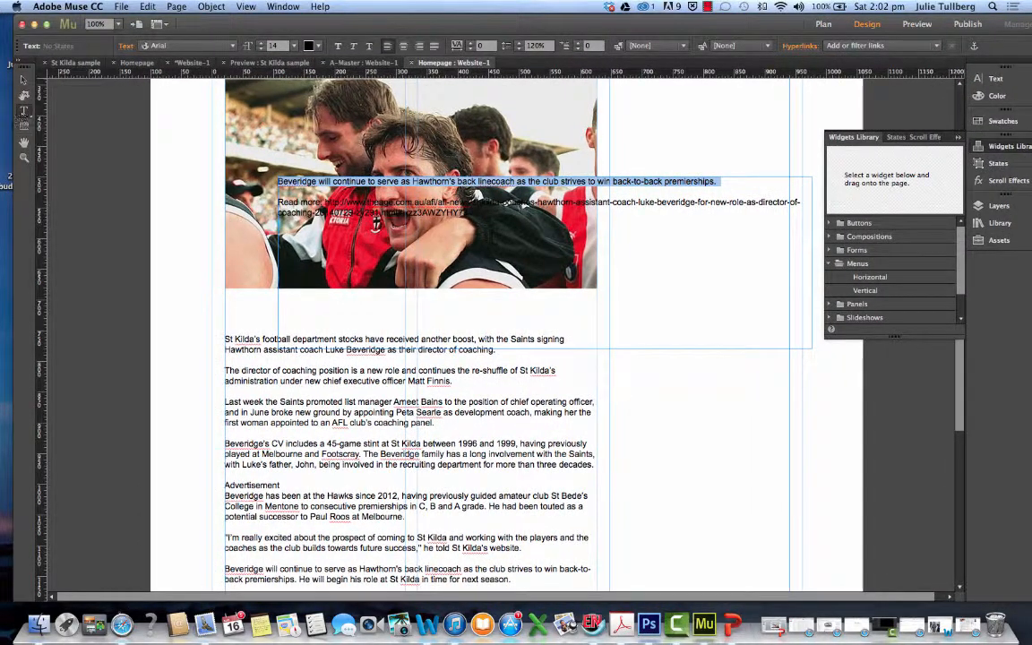
left_click_drag(466, 217, 278, 197)
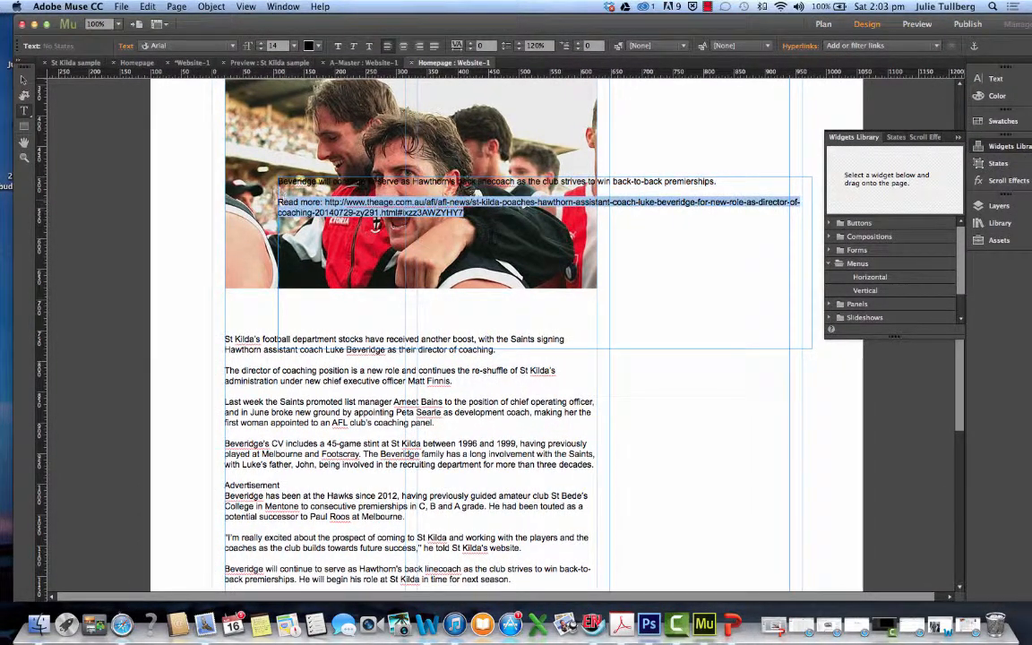
key("BackSpace")
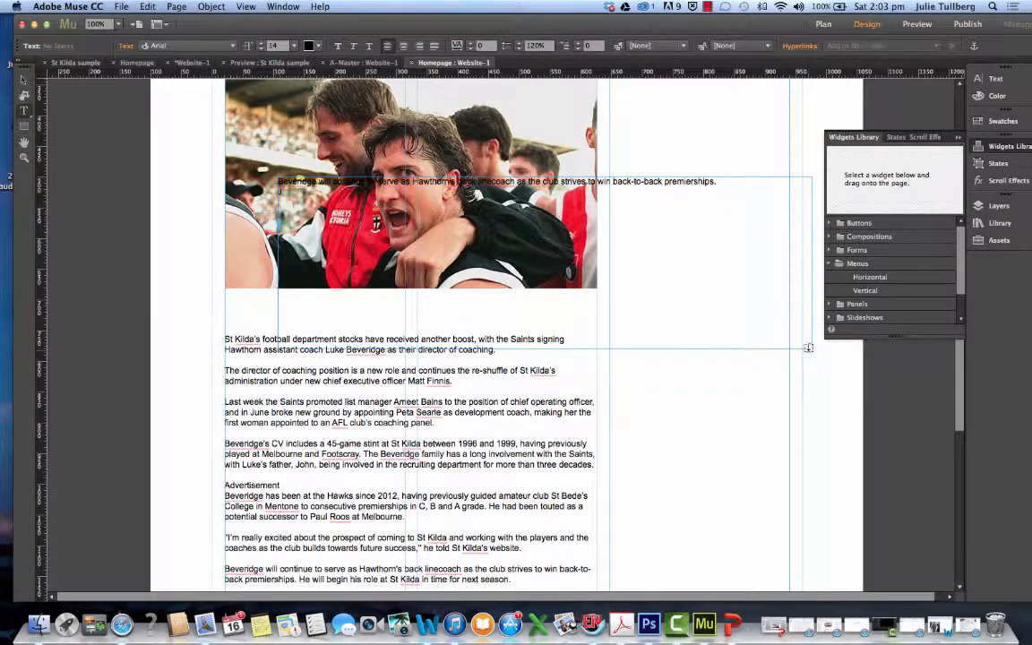
Shrink the Beveridge sentence's frame to about 600 by 51 and place it directly beneath the photo at about X 27, Y 691
left_click(24, 81)
left_click_drag(809, 350, 762, 196)
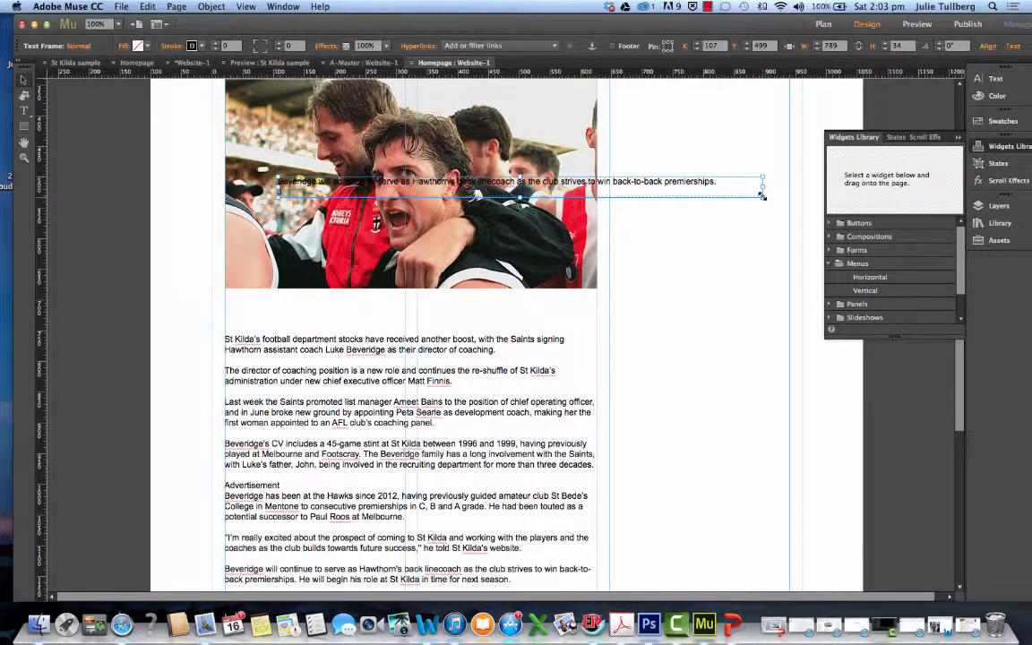
left_click_drag(688, 187, 633, 308)
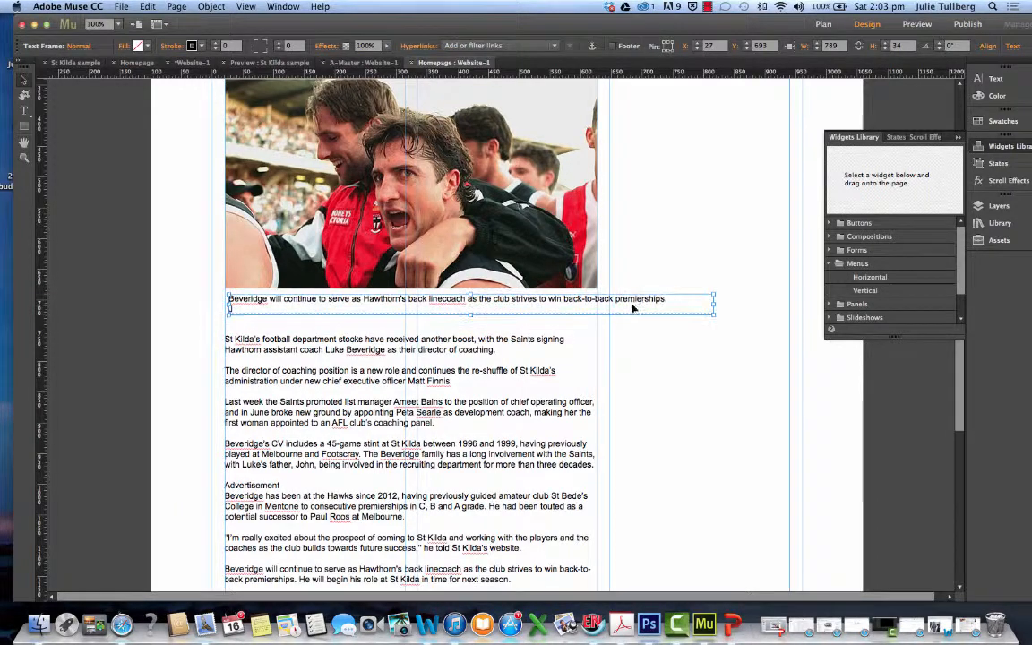
left_click_drag(714, 314, 598, 308)
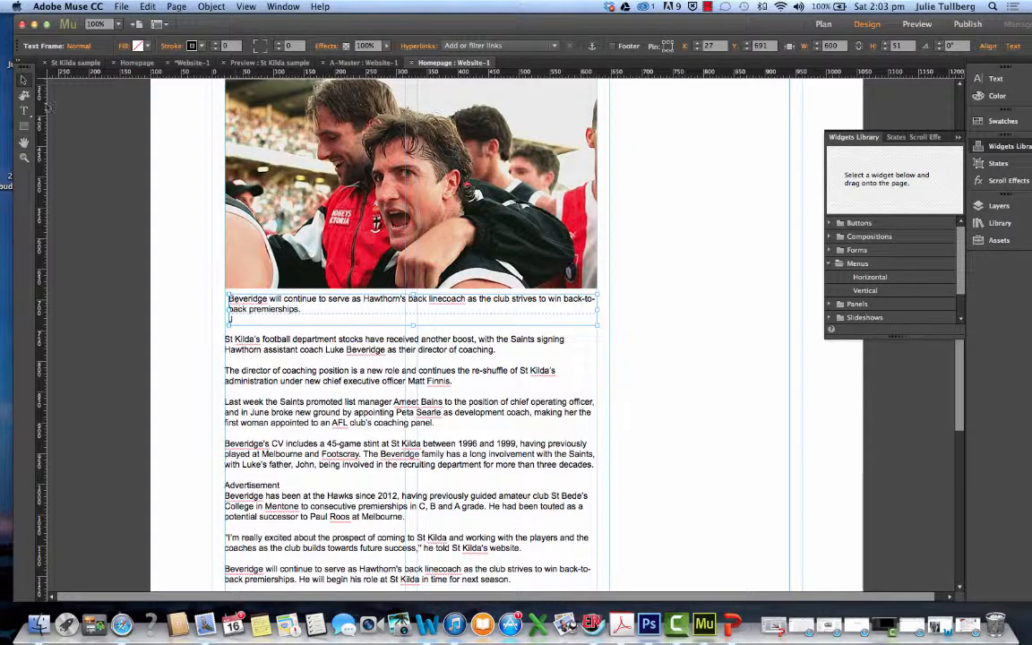
Add "Luke" before "Beveridge" at the start of the caption beneath the photo
double_click(237, 320)
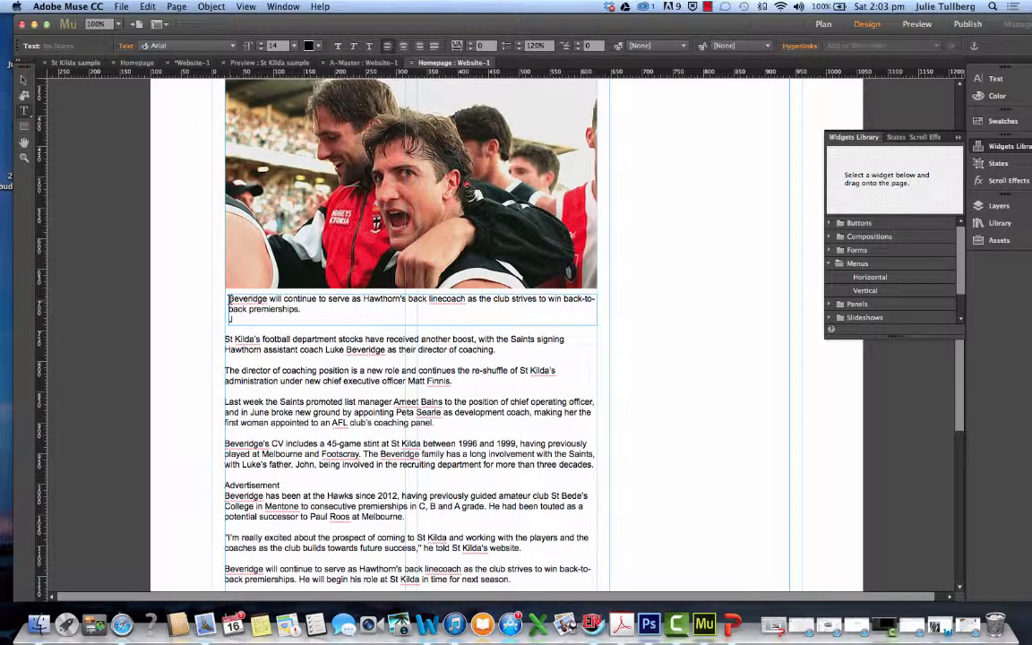
type("Luke")
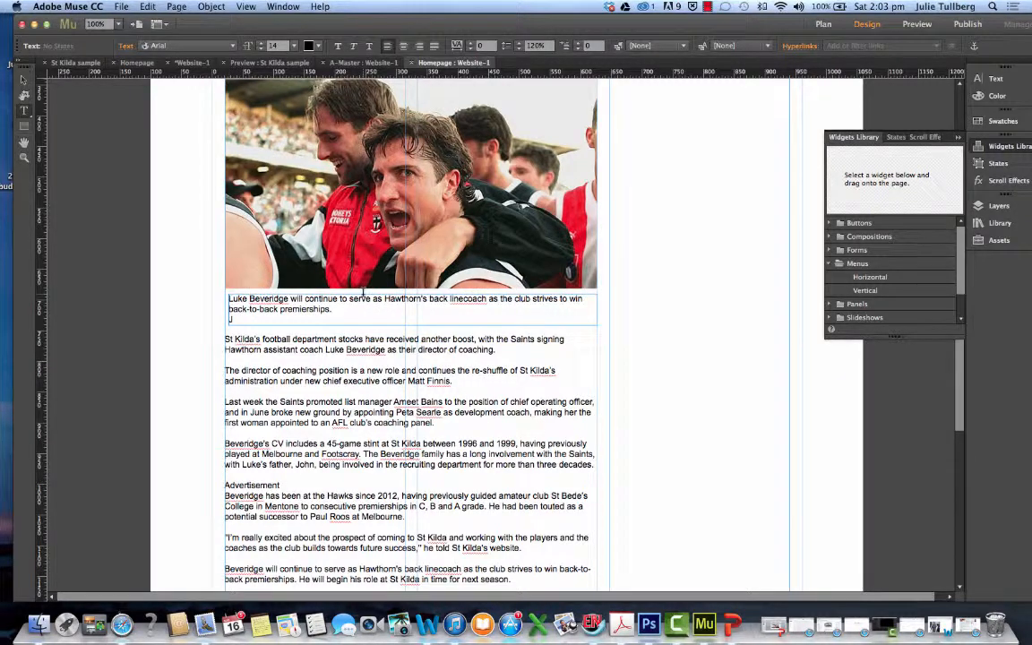
Replace the caption text after "Luke Beveridge" with "has been appointed as St Kilda's director of coaching. Picture: News Corp"
left_click_drag(294, 299, 399, 305)
left_click(390, 304)
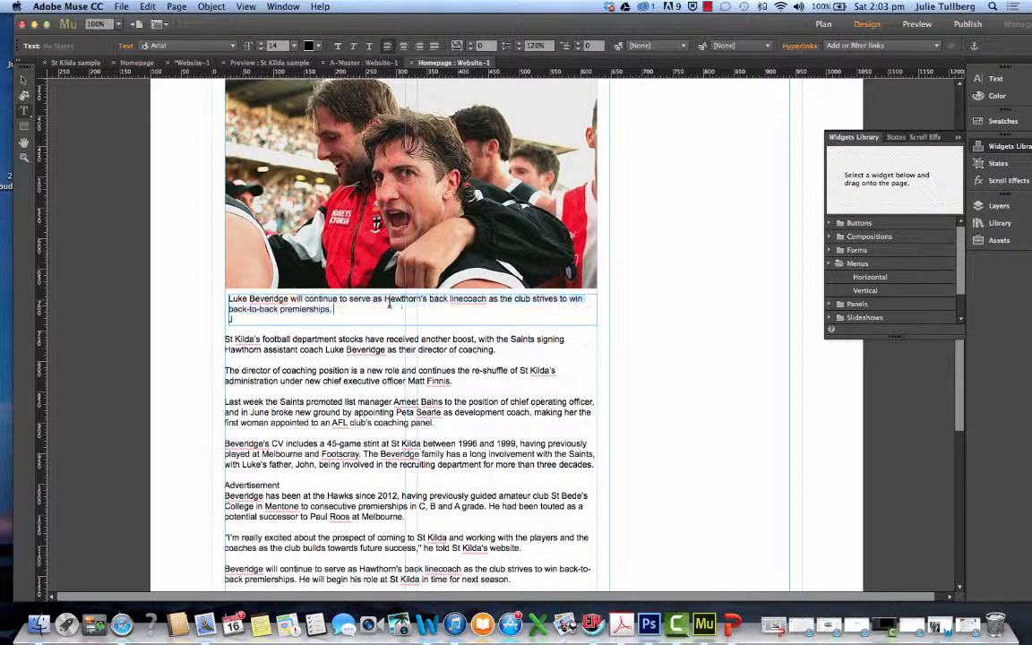
left_click_drag(334, 309, 298, 298)
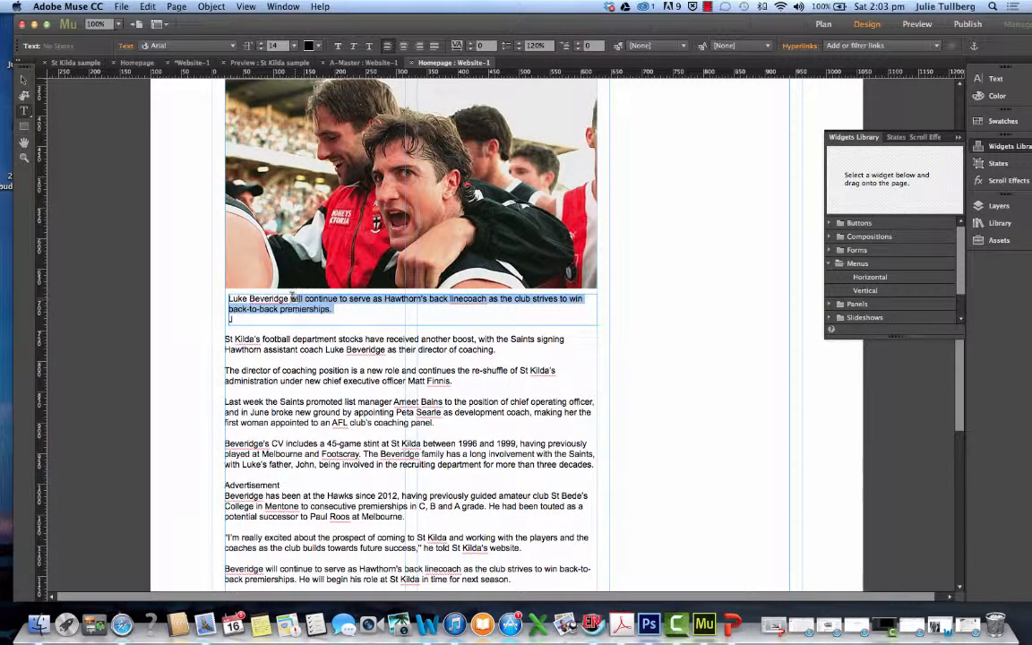
type("has been")
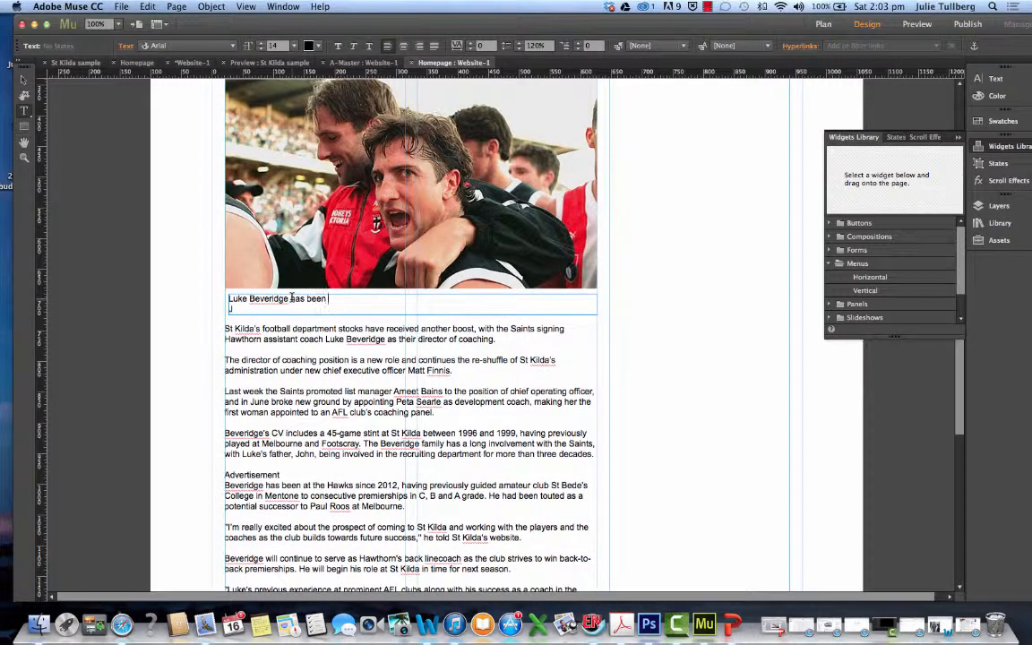
type(" appointed as")
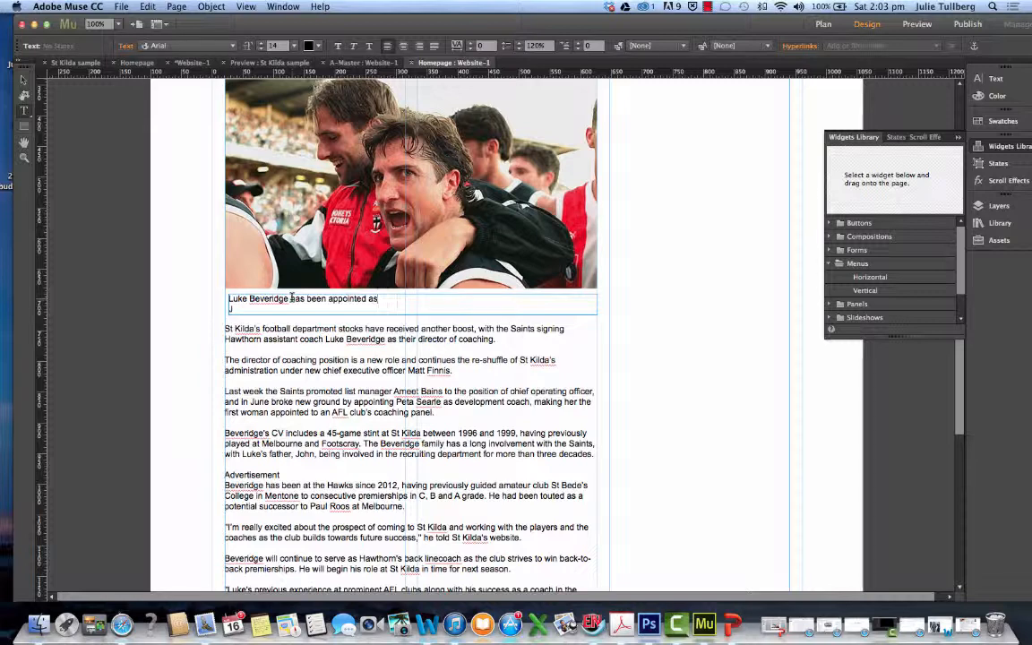
type(" St Kilda's director of coaching.")
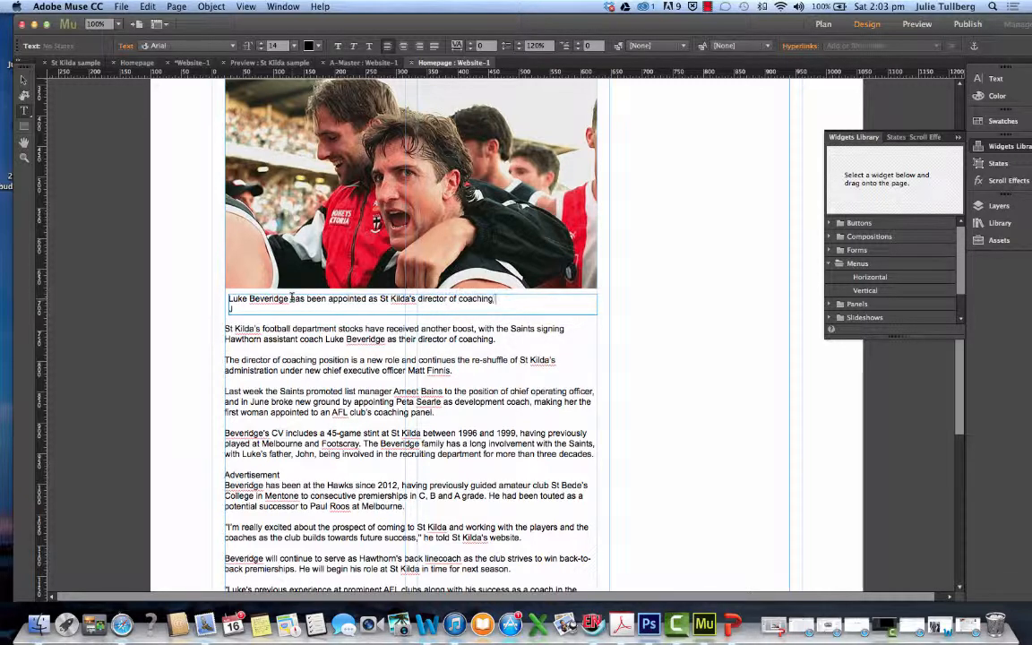
type("ture: News Corp")
scroll(291, 298, "up", 1)
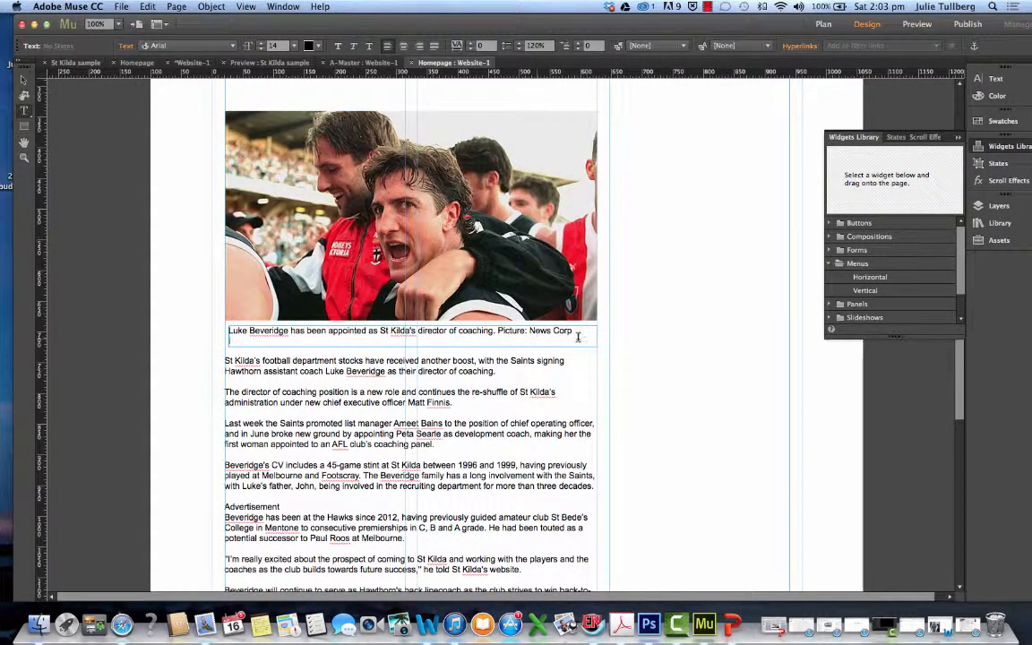
Narrow the caption's frame to about 593 and delete the empty line below its text
left_click(25, 79)
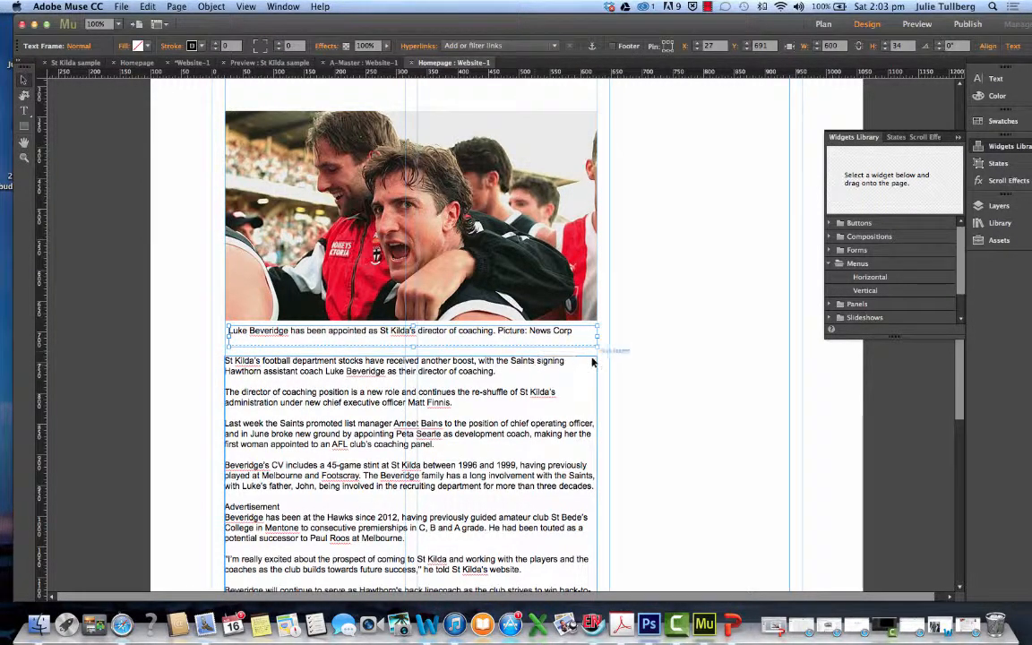
left_click_drag(596, 346, 593, 336)
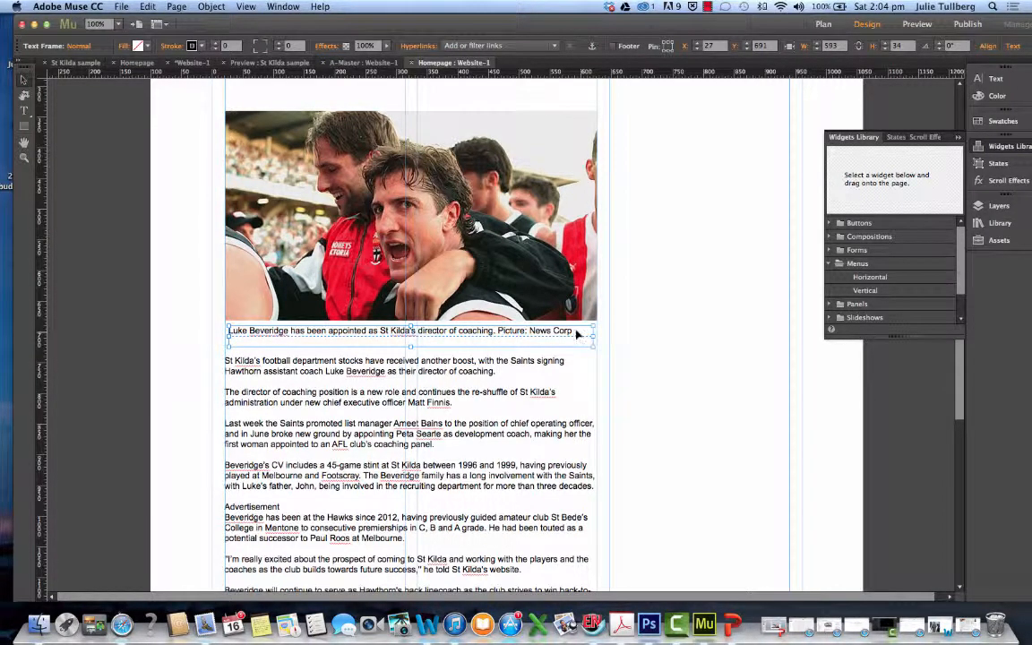
double_click(572, 332)
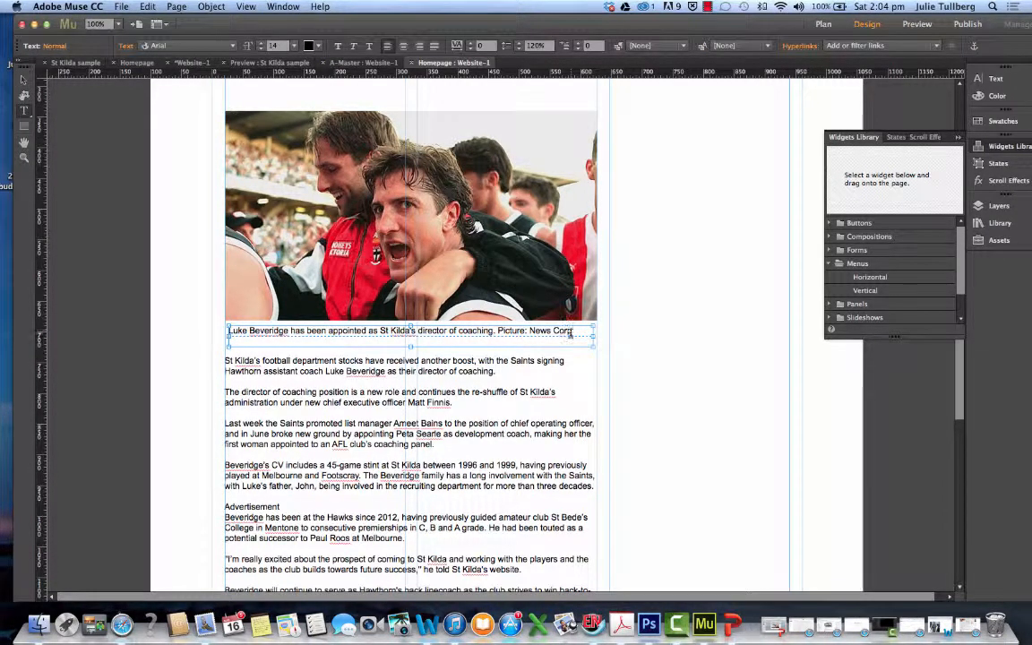
left_click_drag(571, 334, 586, 341)
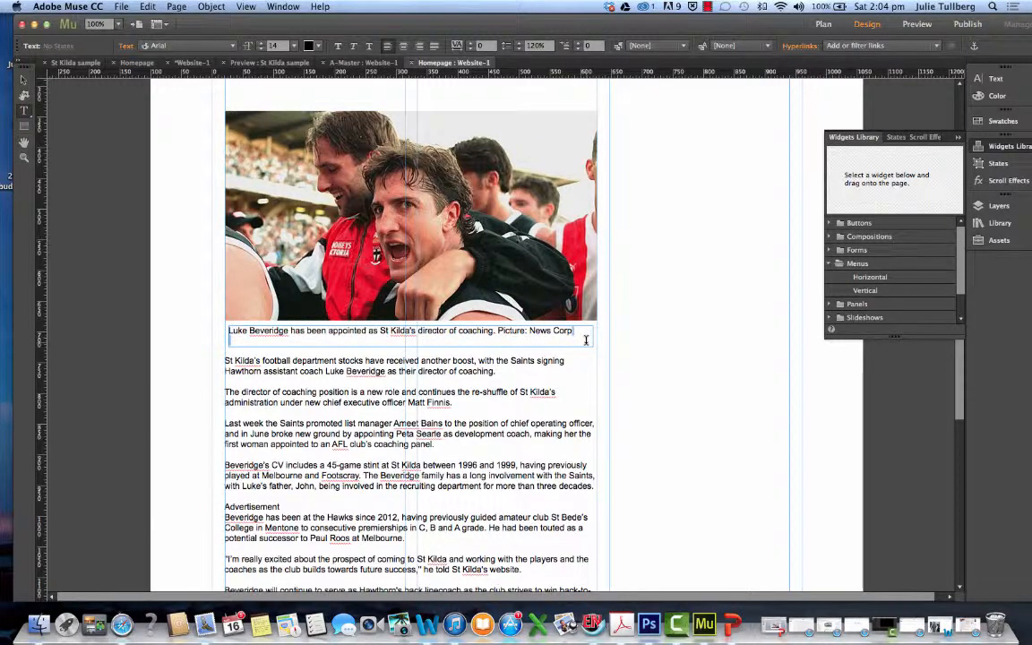
key("BackSpace")
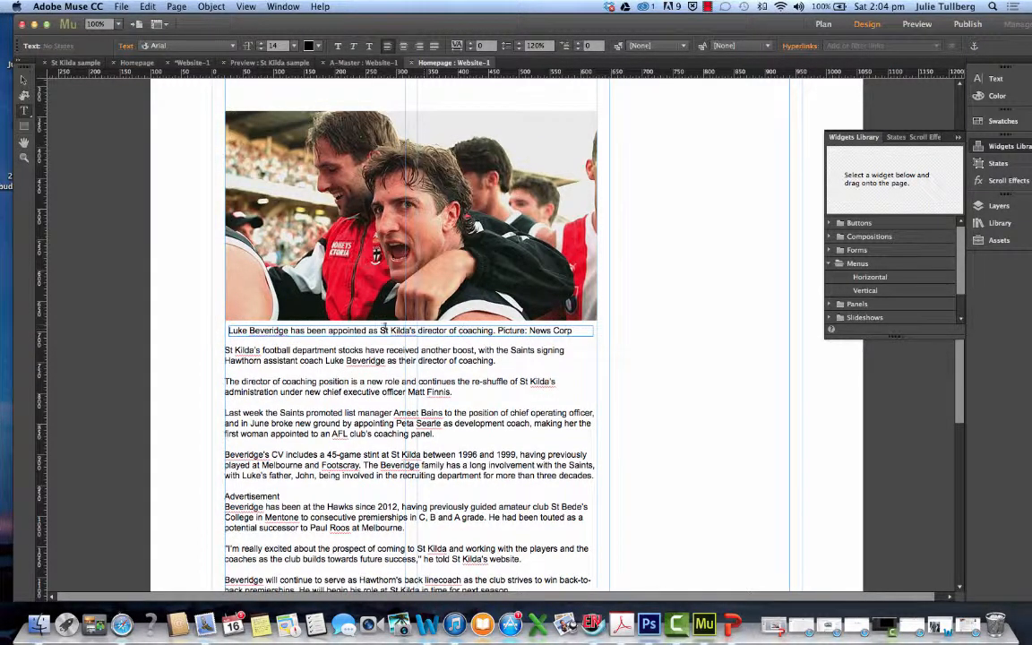
key("Escape")
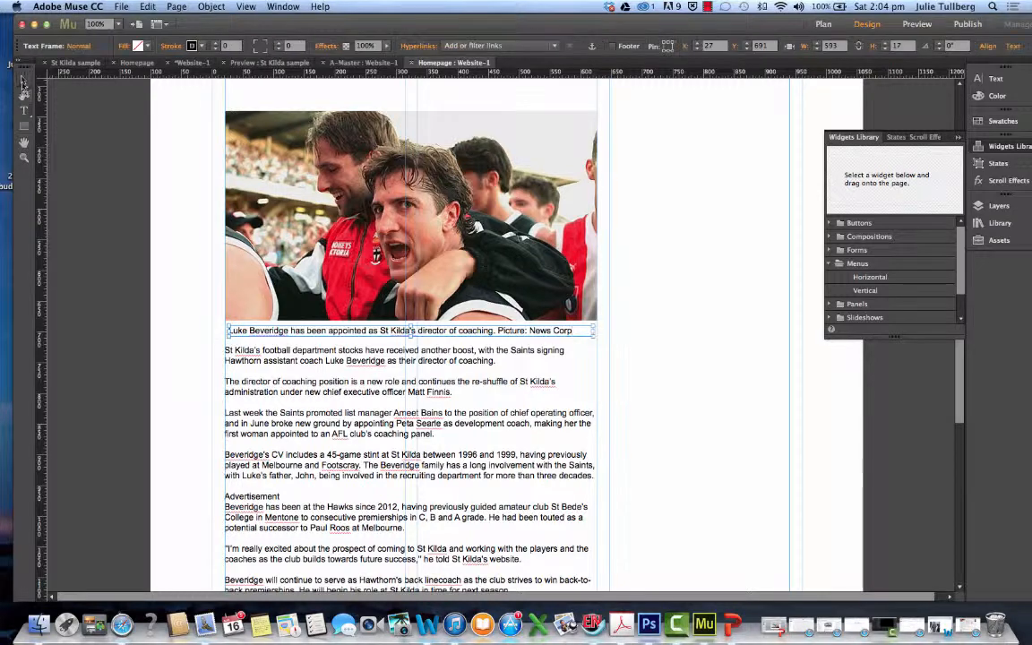
Align the caption with the photo's left edge at about X 21 and set its text size to 12
left_click_drag(312, 334, 307, 334)
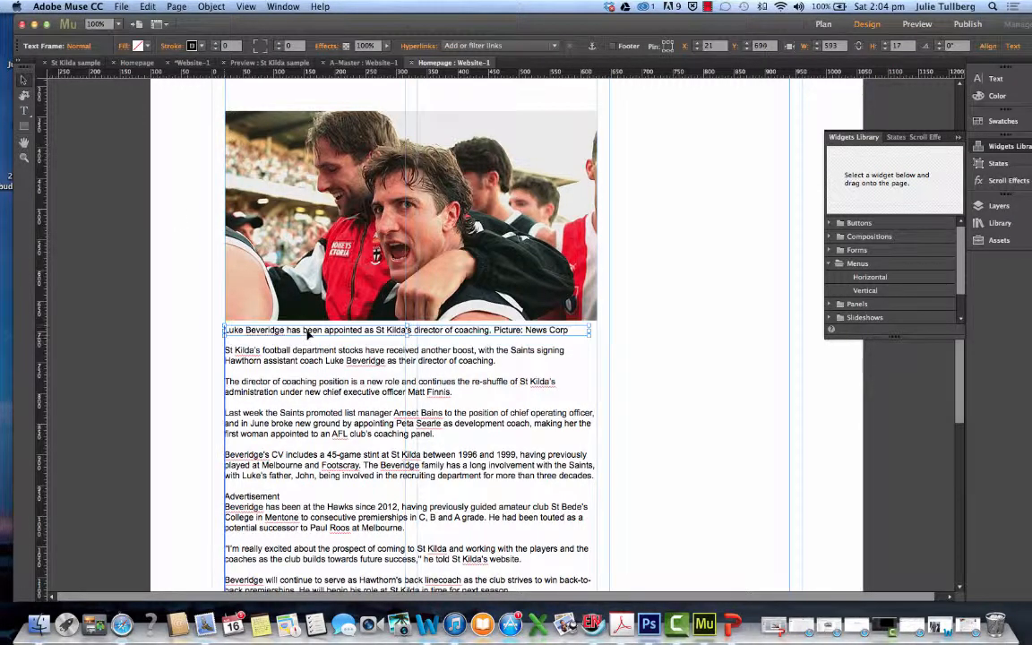
left_click(24, 111)
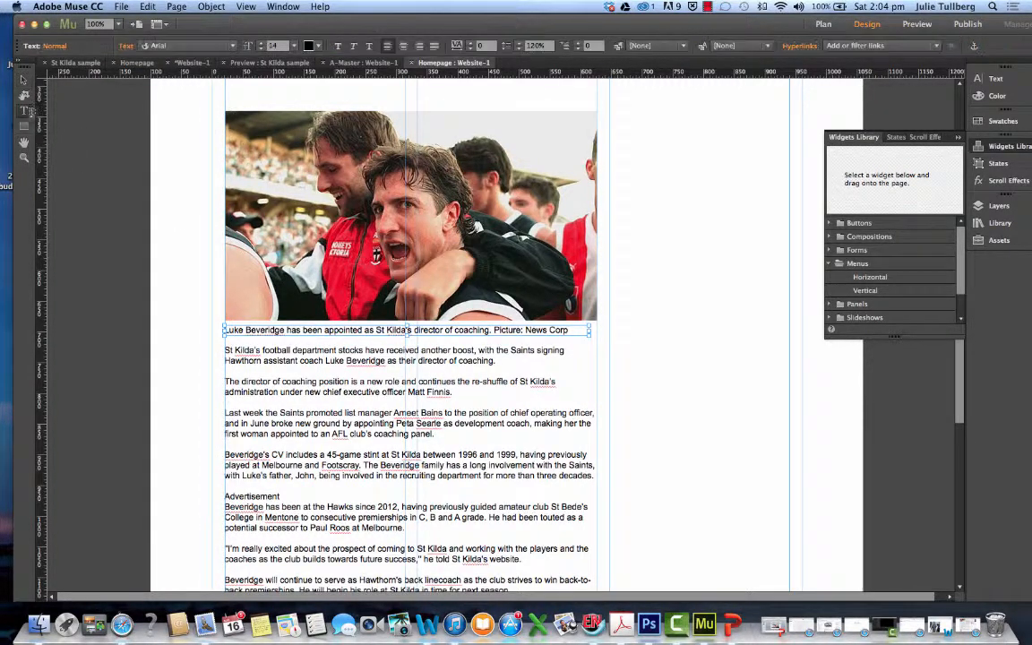
left_click(227, 329)
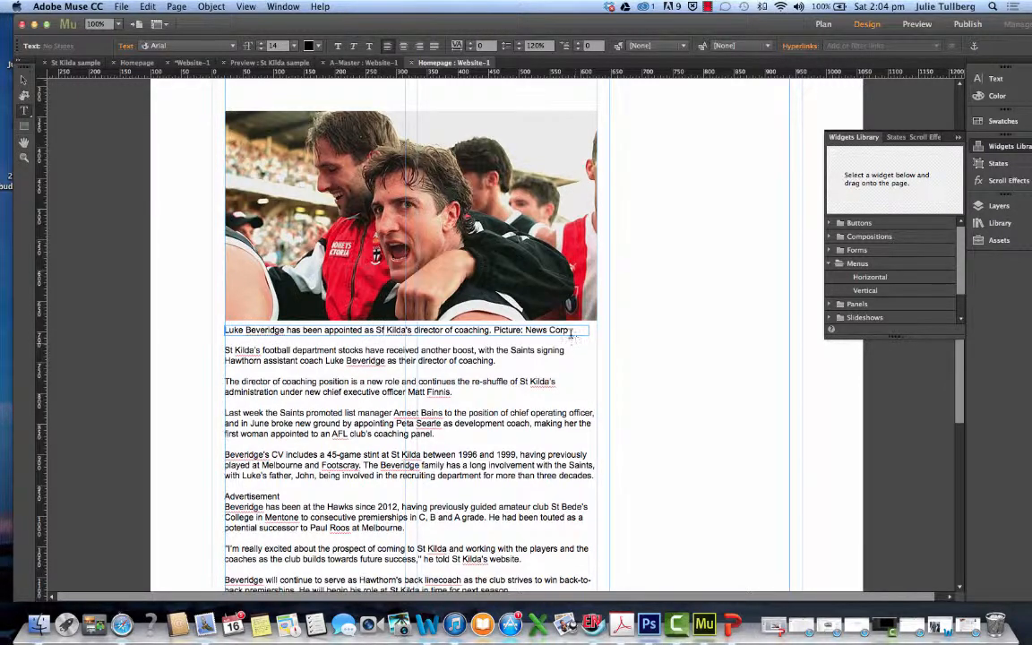
left_click_drag(569, 330, 216, 325)
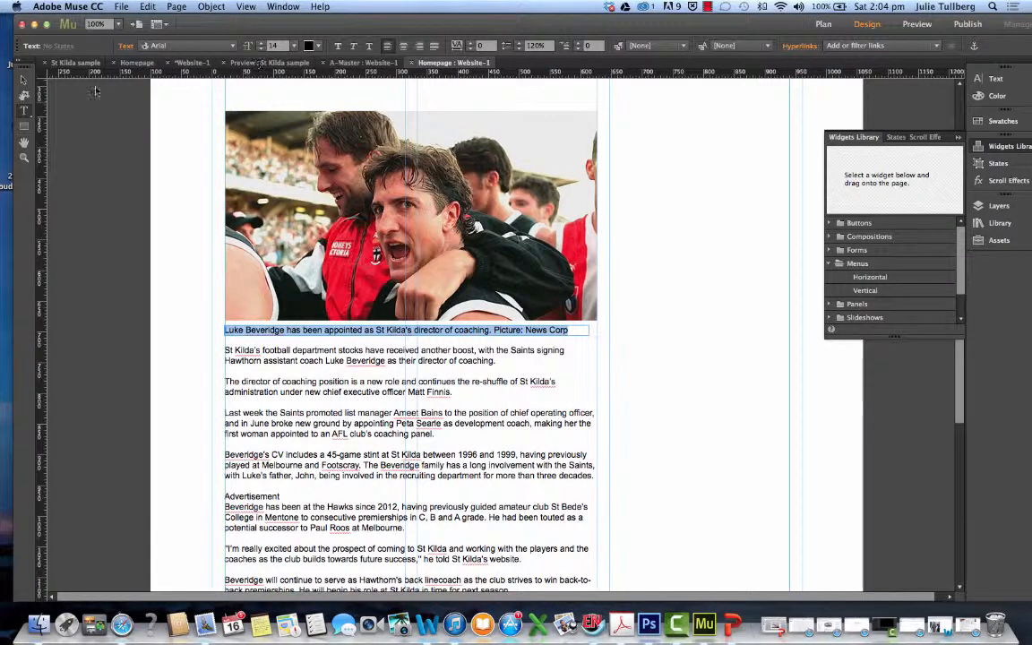
left_click(260, 51)
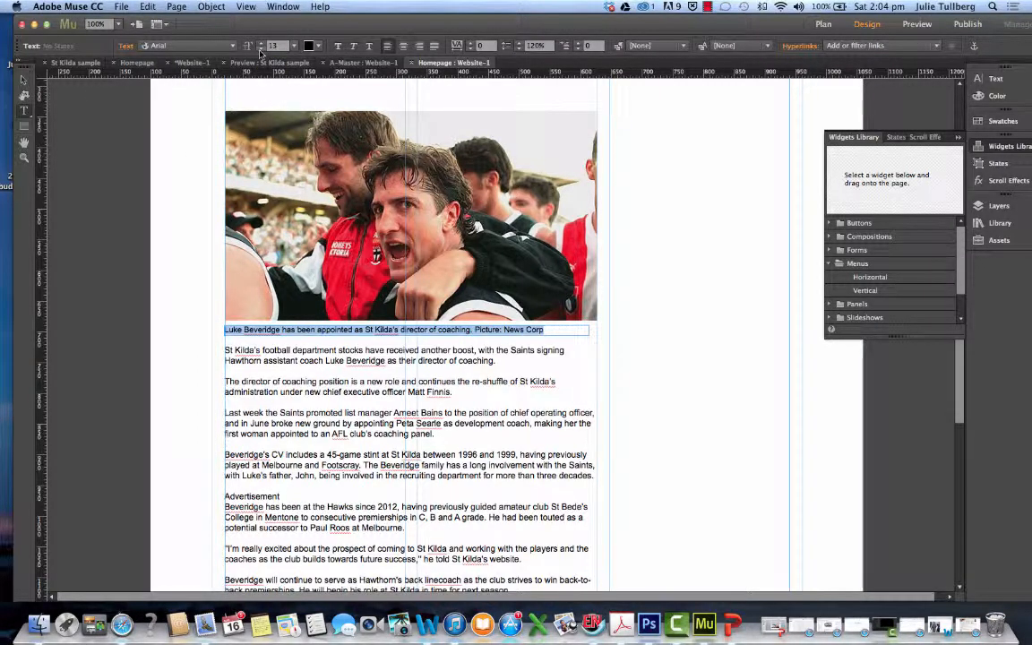
left_click(260, 50)
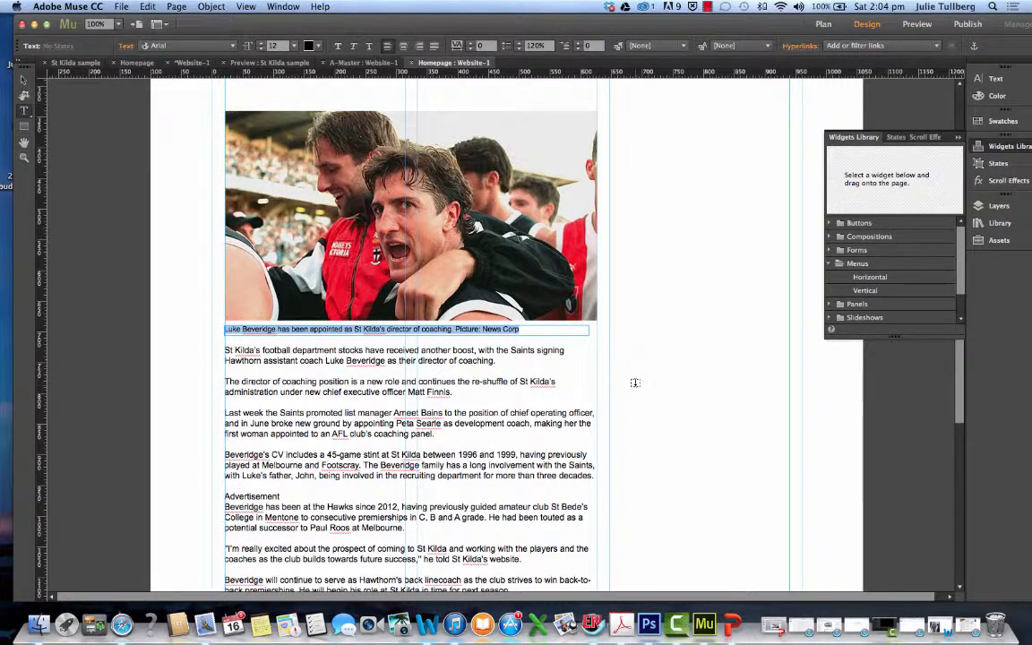
Shift the caption slightly right to about X 27, Y 690 and move the story text frame down to about Y 731
left_click(24, 80)
left_click(537, 394)
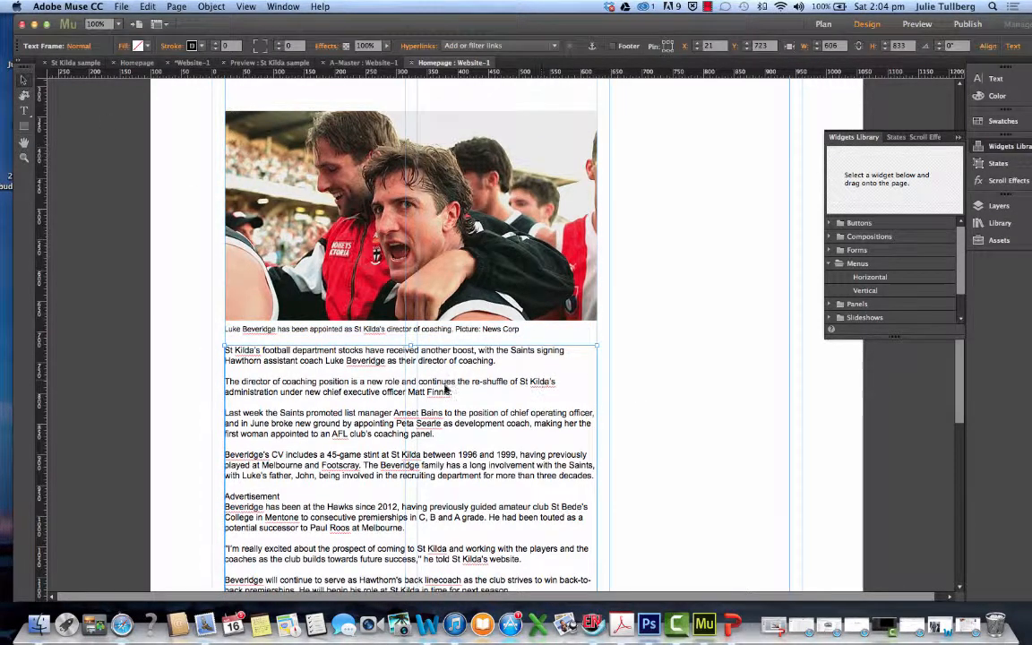
left_click(367, 330)
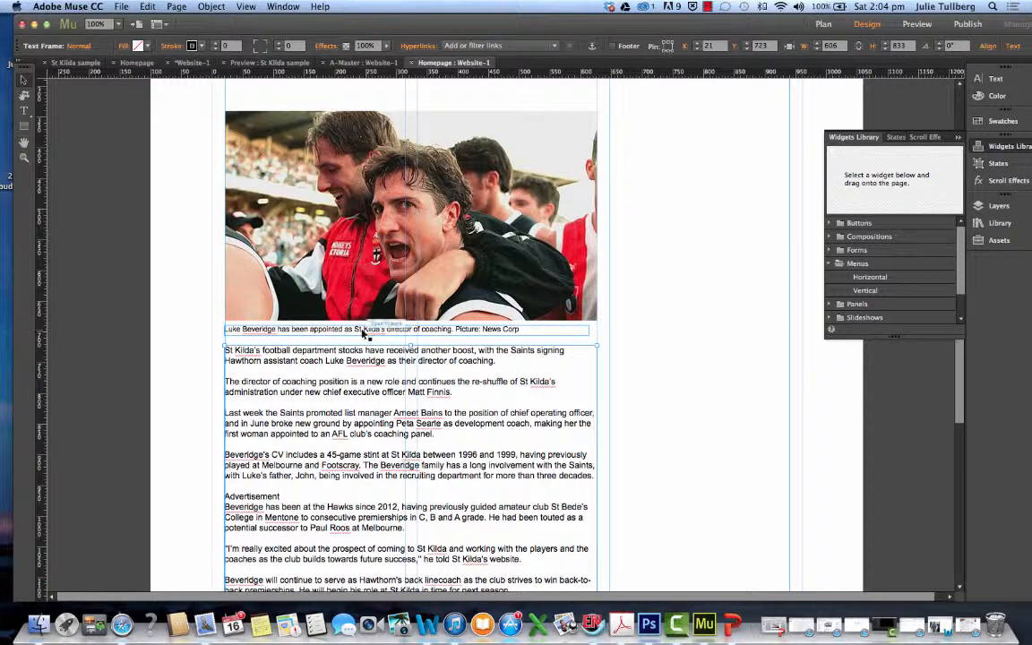
left_click_drag(364, 329, 366, 330)
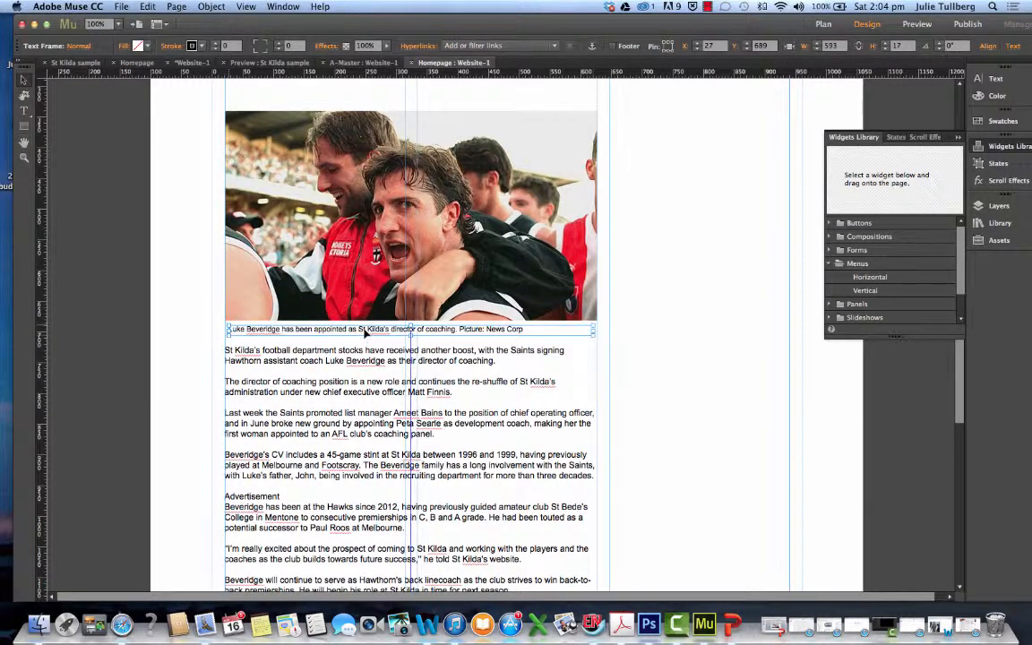
left_click(229, 351)
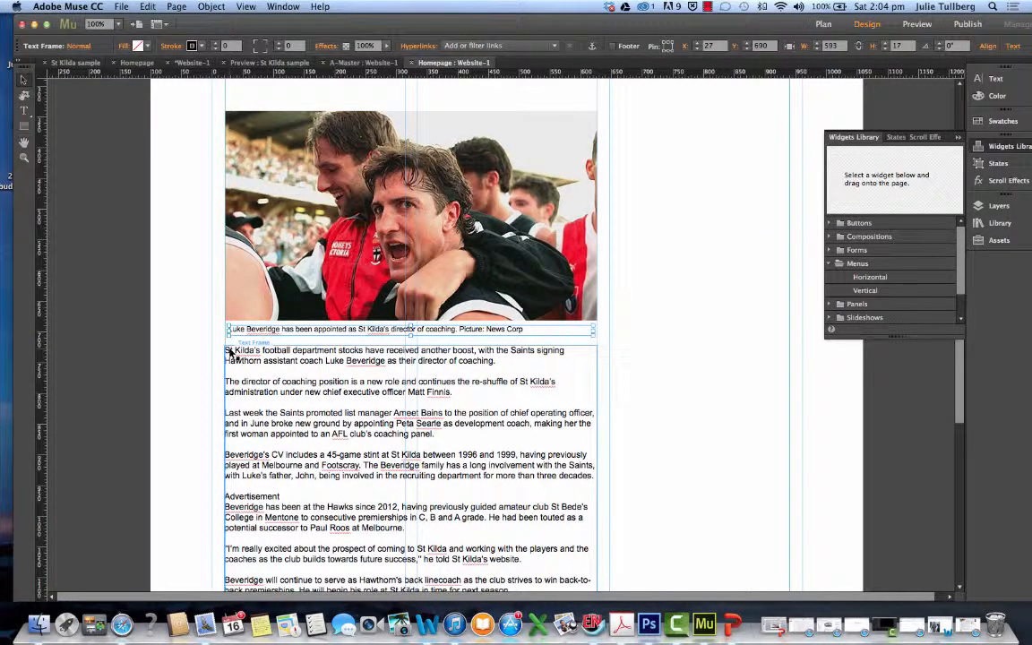
left_click_drag(237, 358, 340, 362)
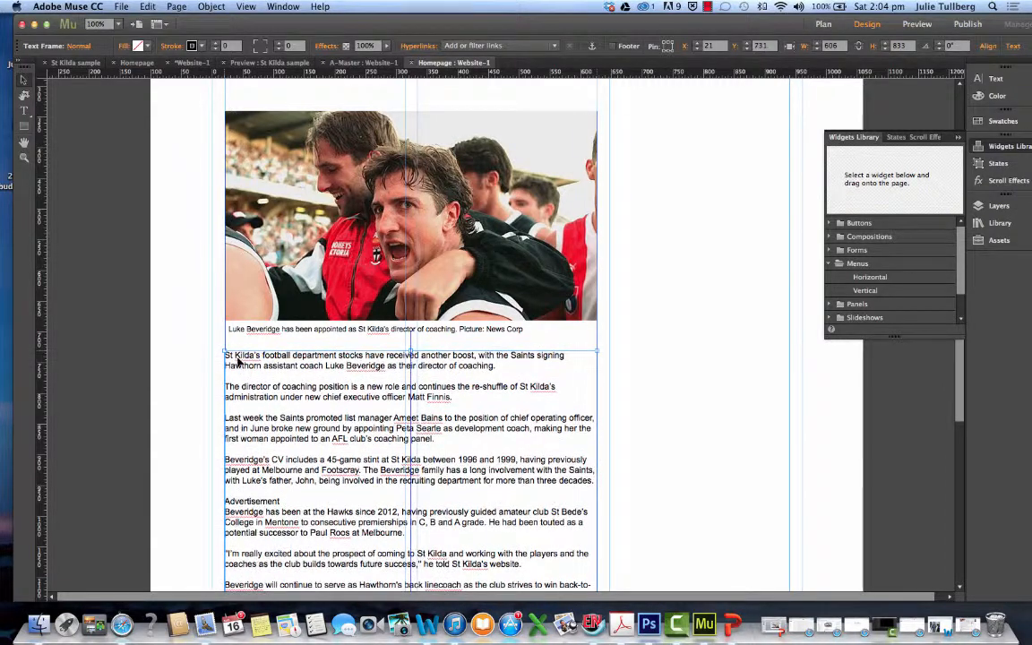
Switch to the Age article in Safari and copy its headline about St Kilda poaching Luke Beveridge
scroll(335, 363, "up", 3)
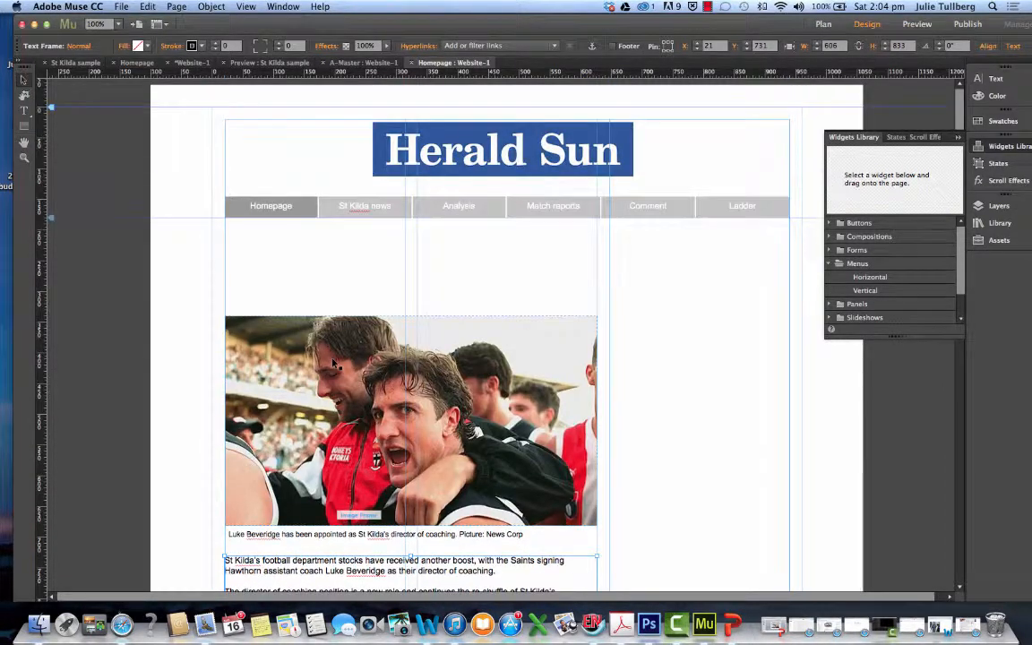
left_click(966, 629)
scroll(329, 133, "up", 15)
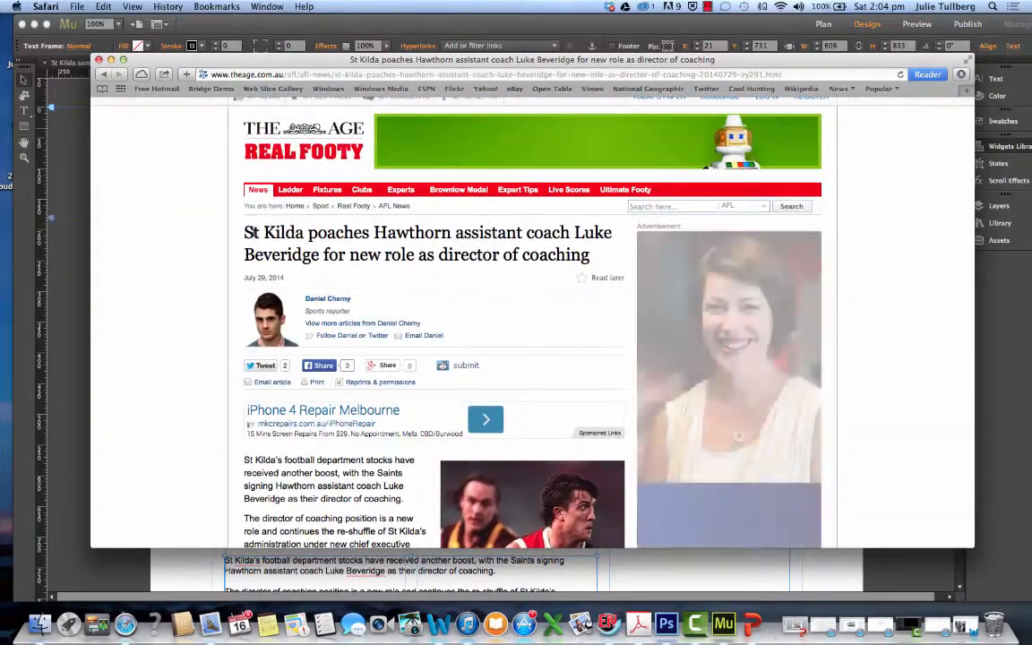
left_click_drag(244, 230, 593, 252)
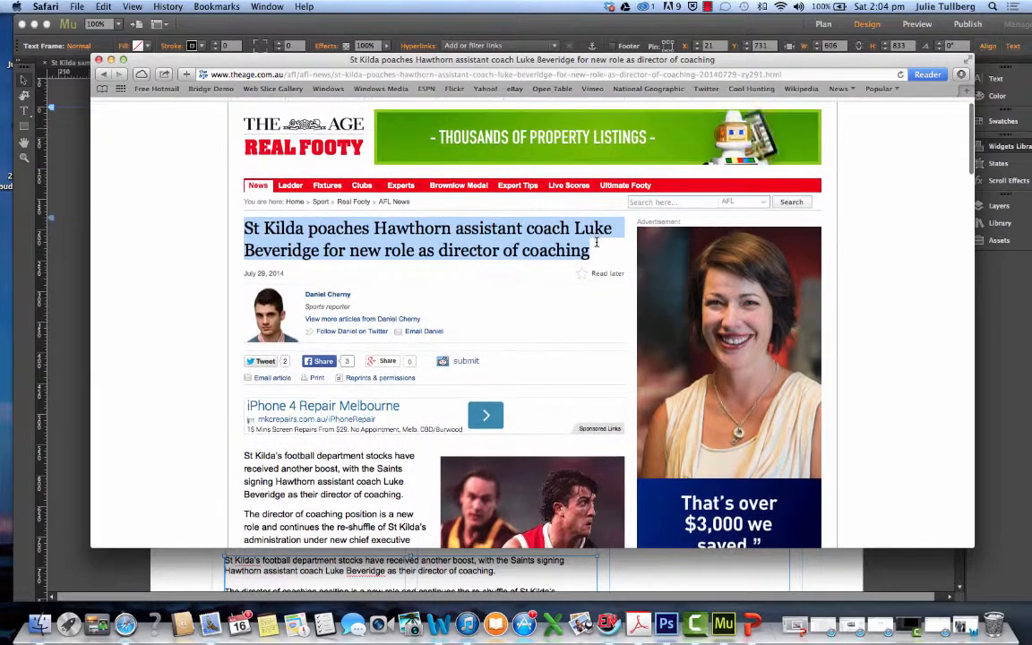
right_click(509, 256)
left_click(538, 287)
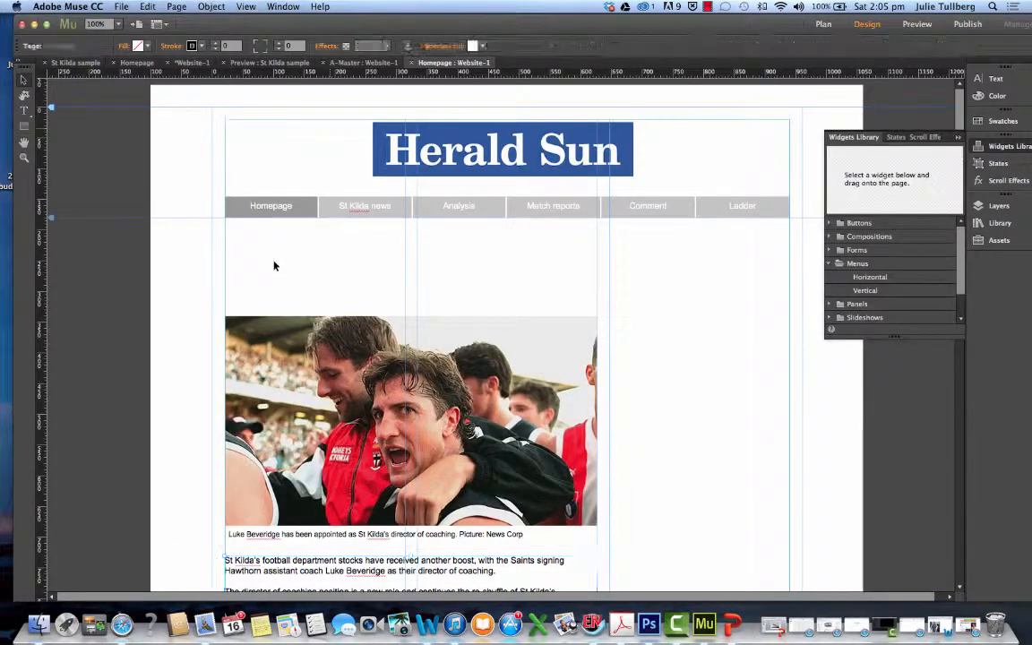
Return to the Muse homepage, paste the headline at about X 21, Y 188 below the navigation bar, and widen its frame to about 550
key("super+v")
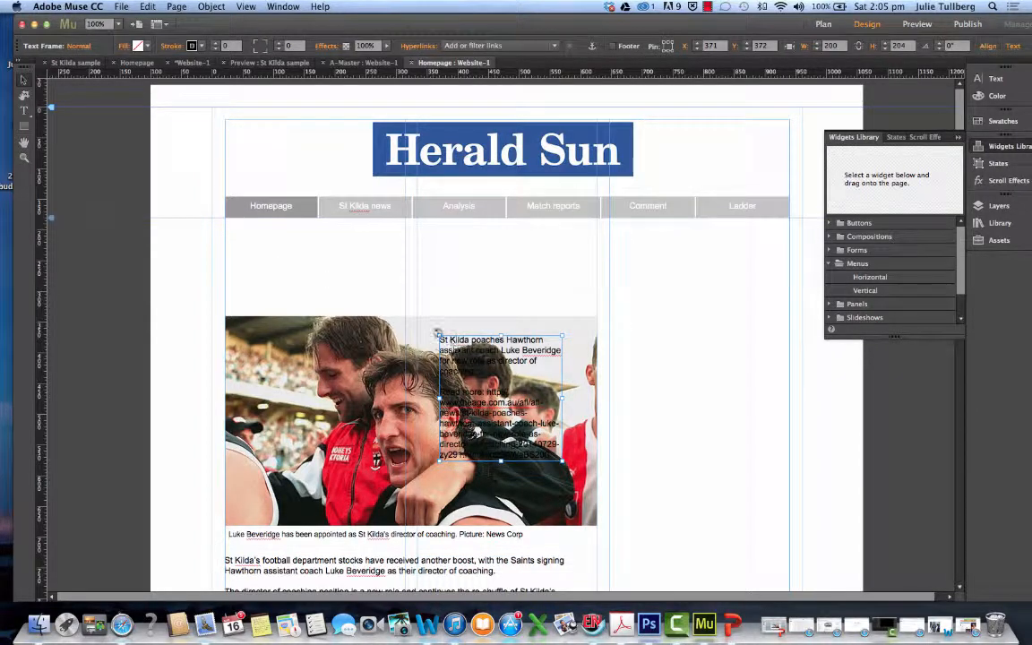
left_click_drag(427, 326, 224, 222)
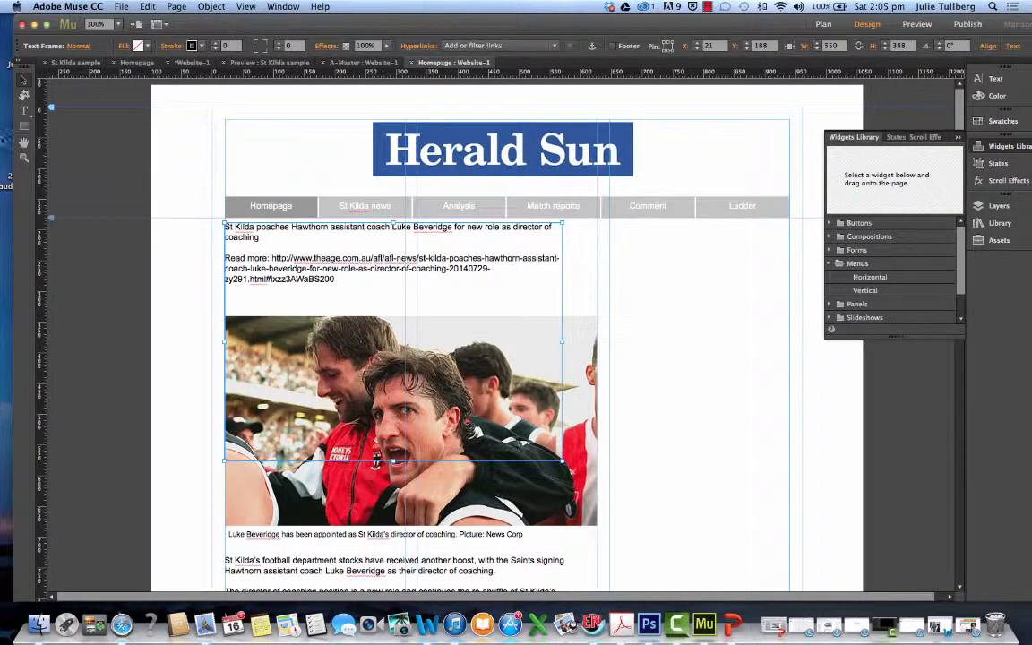
Delete the "Read more" web address and blank line below the headline, and resize its frame to about 600 by 127
left_click(25, 110)
left_click_drag(355, 283, 225, 259)
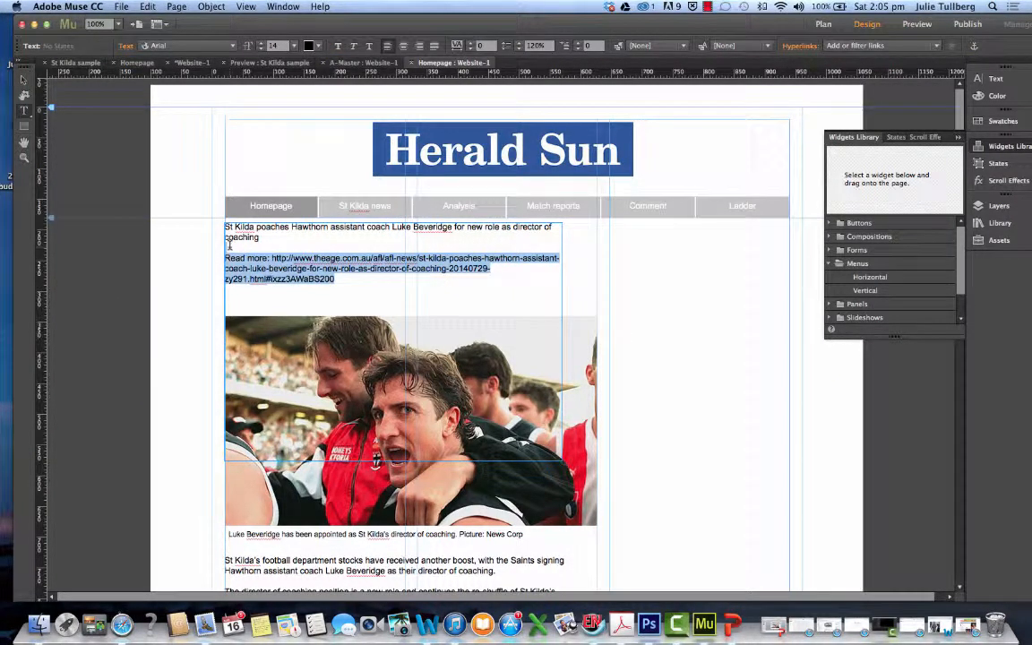
key("BackSpace")
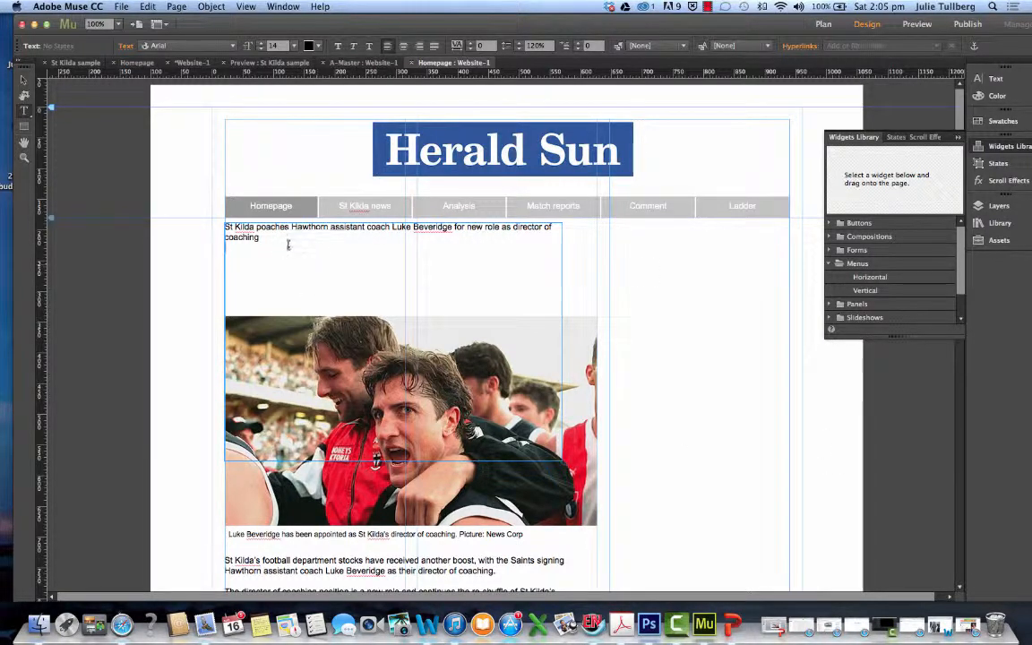
left_click(288, 245)
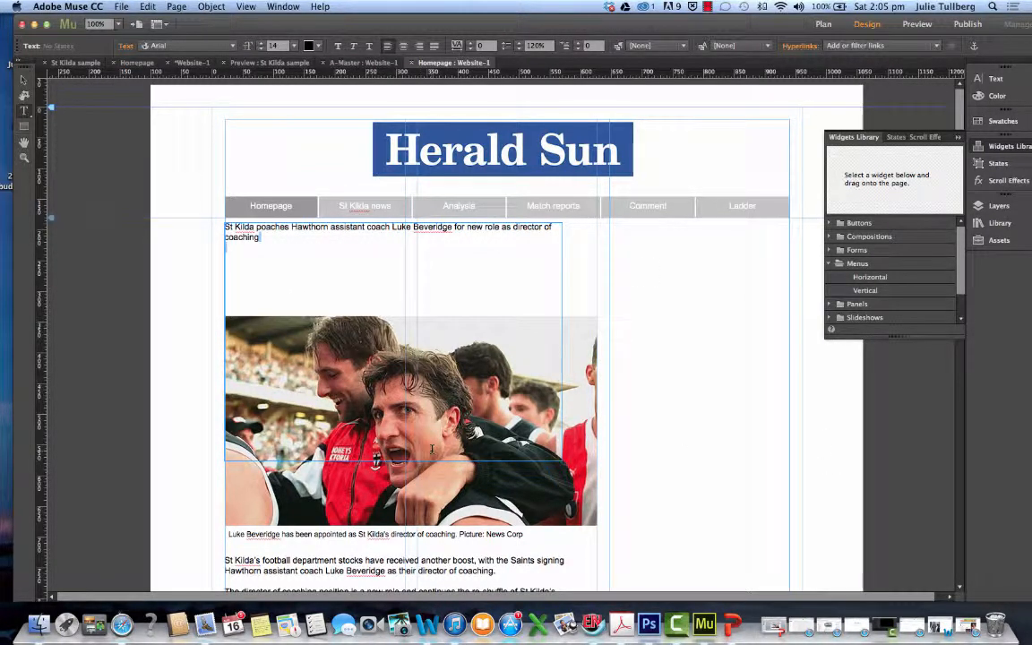
key("BackSpace")
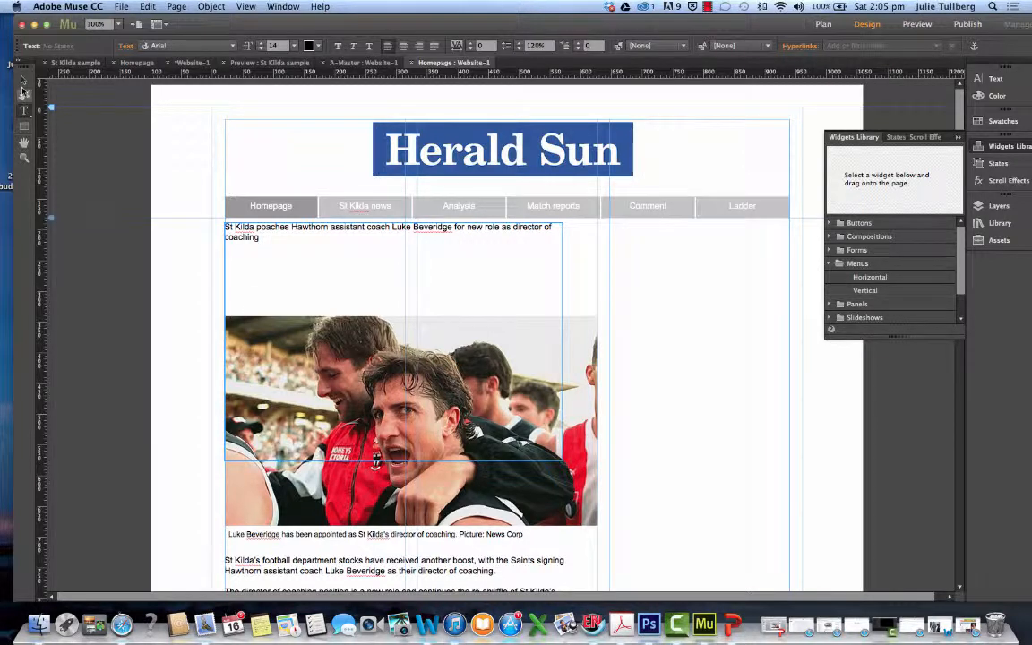
left_click(24, 80)
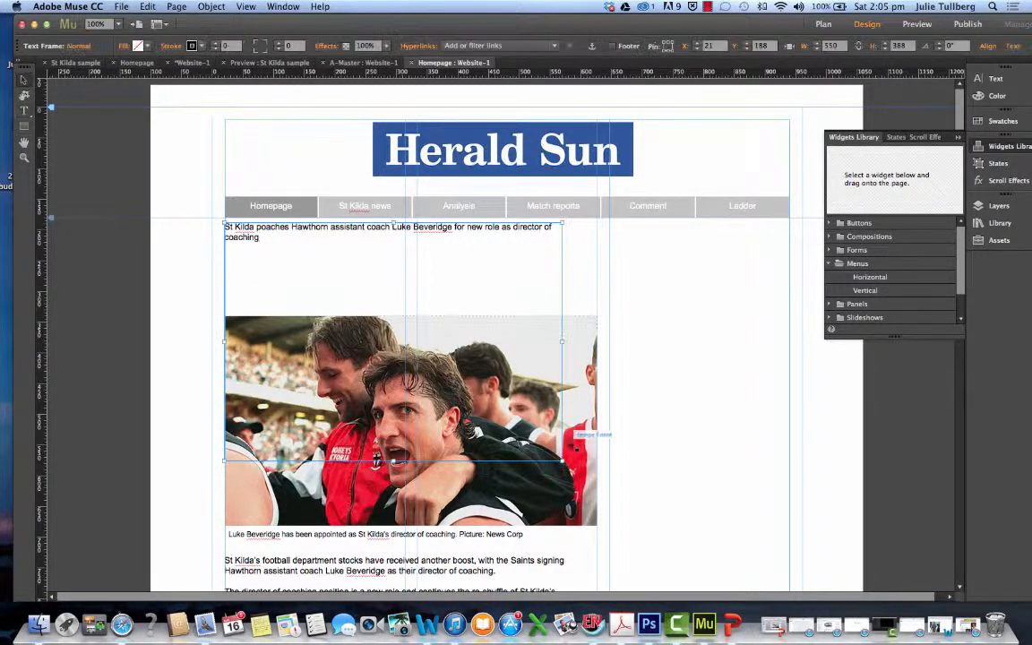
left_click_drag(562, 462, 591, 301)
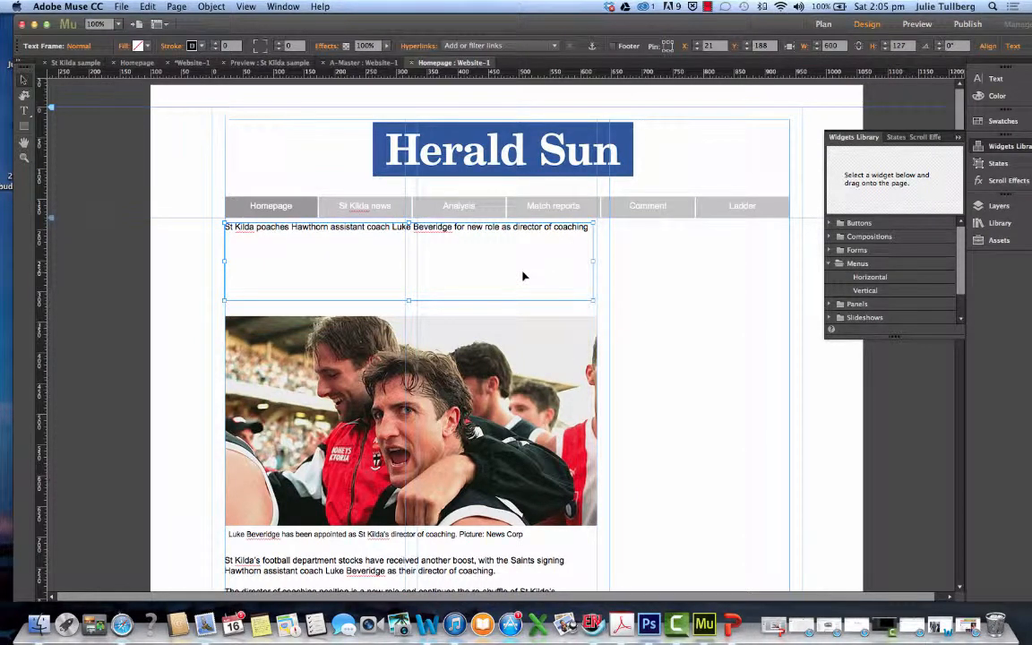
Format the headline text below the navigation bar in Franklin Gothic Medium at size 32
scroll(524, 276, "down", 1)
left_click(23, 108)
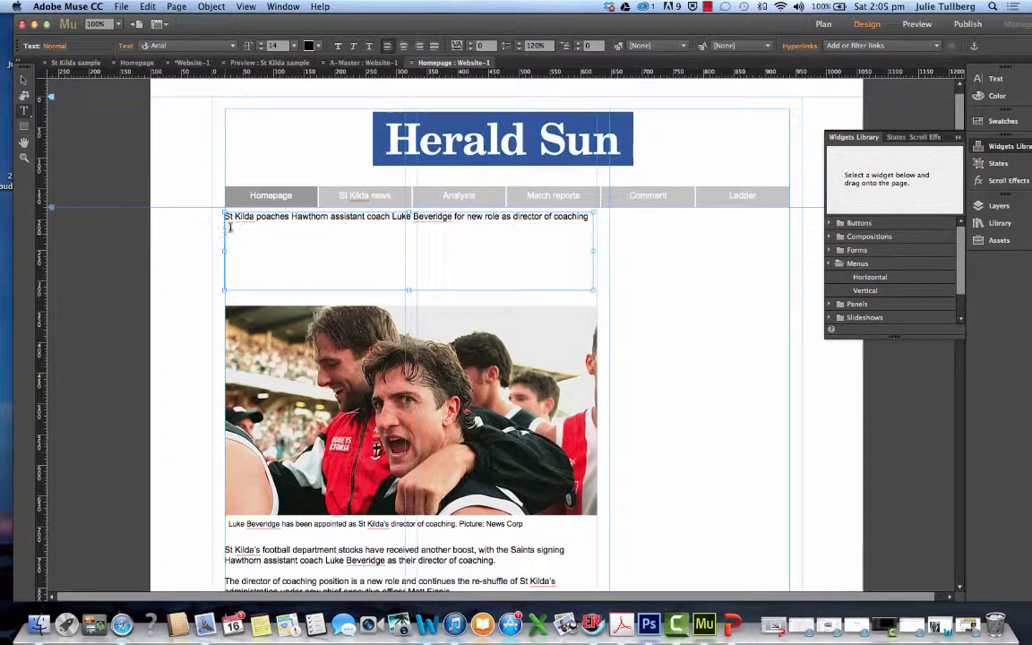
left_click_drag(225, 216, 584, 223)
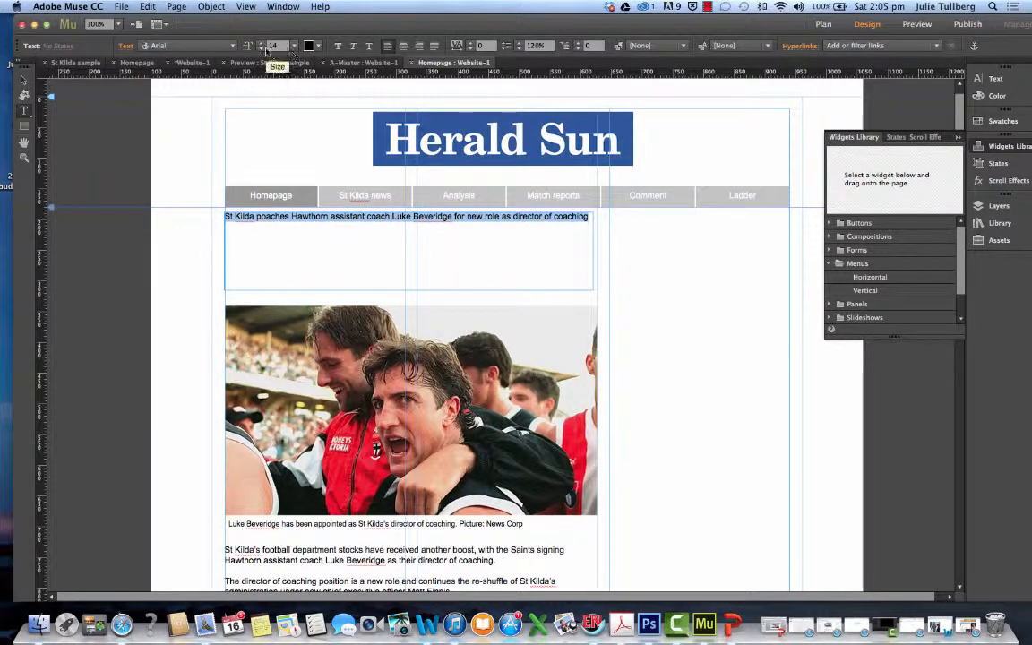
left_click(232, 47)
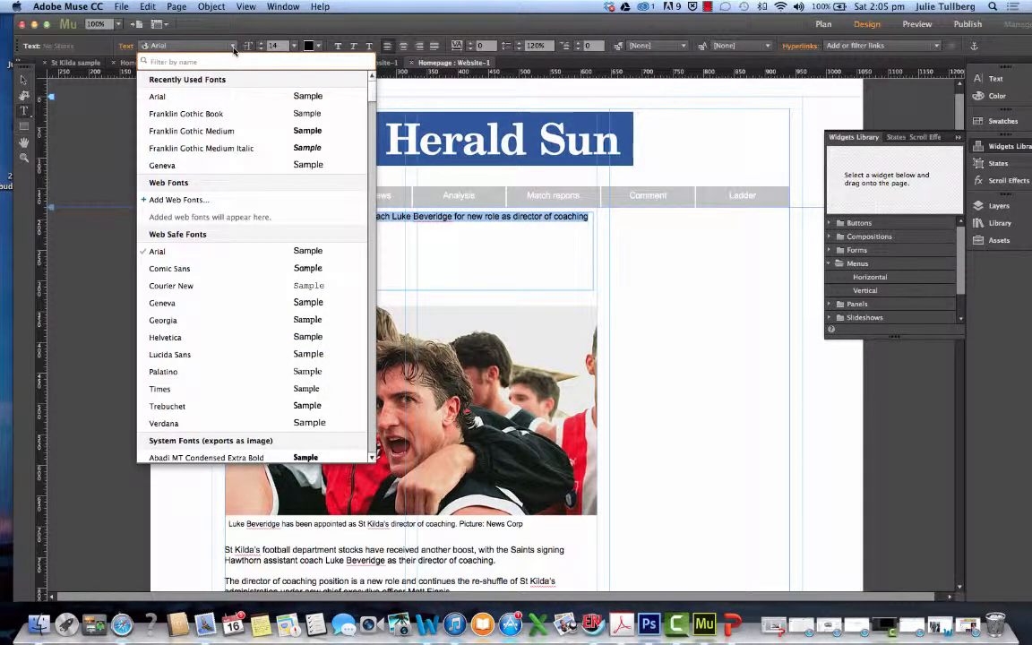
left_click(202, 131)
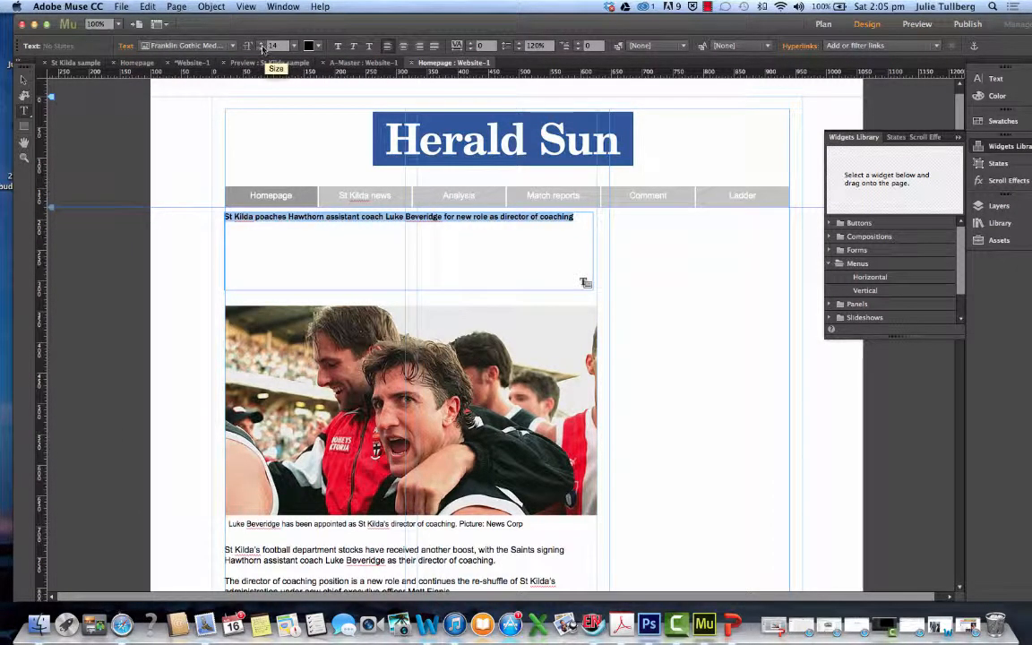
left_click(262, 43)
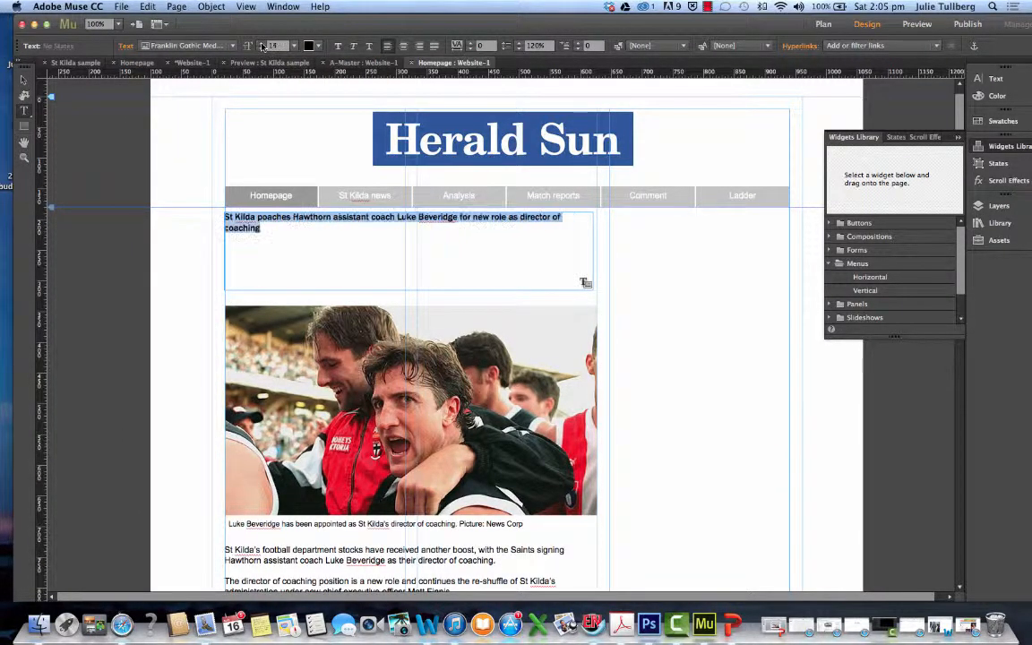
left_click(262, 43)
left_click(261, 43)
left_click(262, 44)
left_click(262, 44)
left_click(261, 44)
left_click(262, 44)
left_click(261, 44)
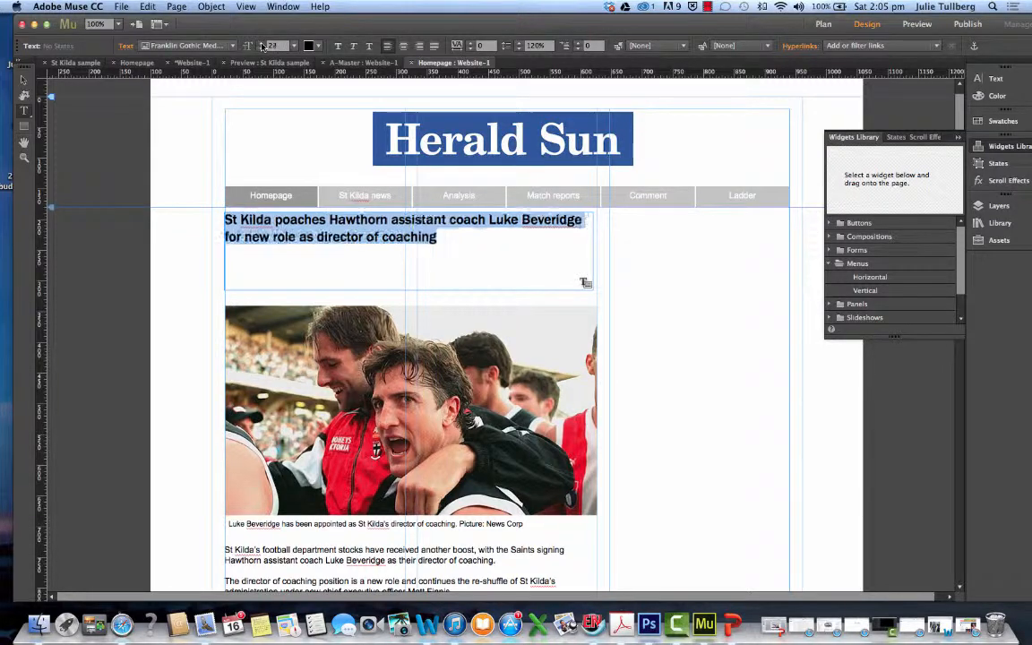
left_click(261, 44)
left_click(262, 44)
left_click(261, 44)
left_click(262, 44)
left_click(262, 44)
left_click(262, 44)
left_click(262, 44)
left_click(262, 44)
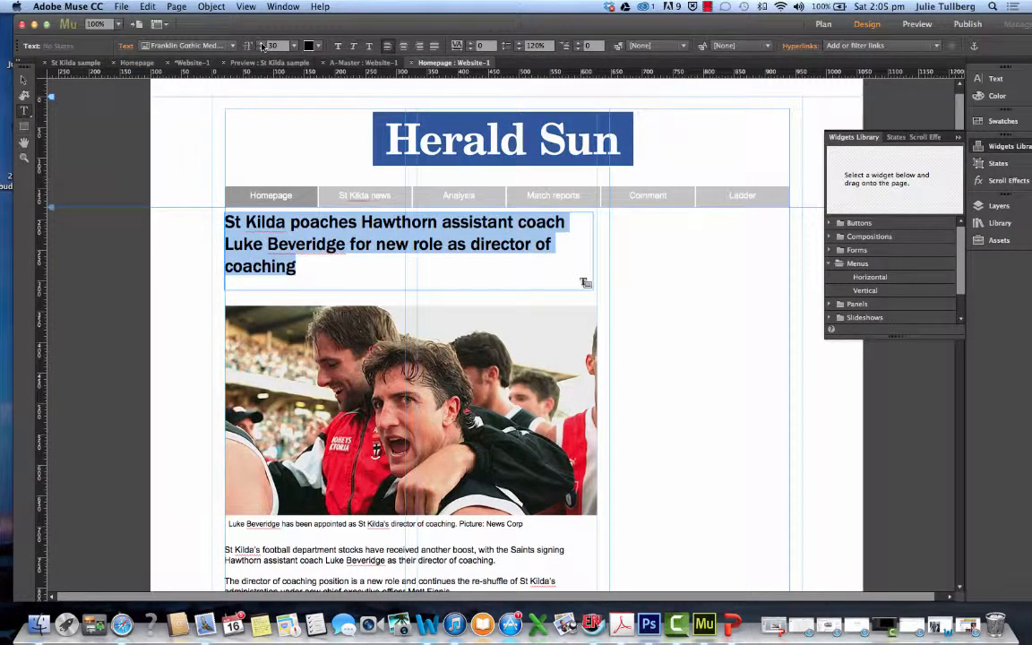
left_click(261, 44)
left_click(261, 44)
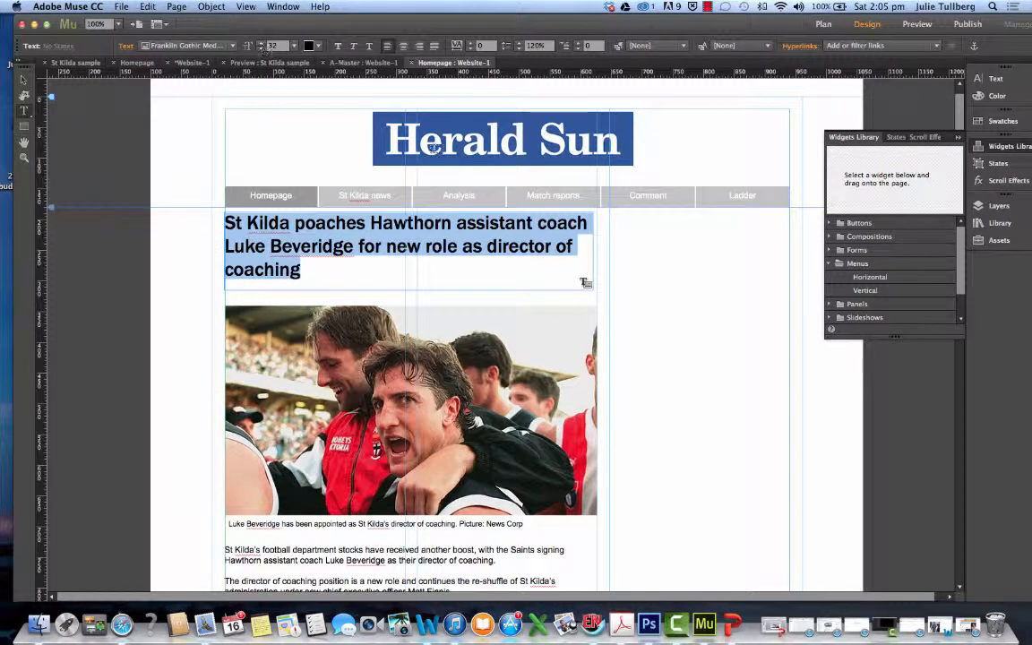
Delete the words "Hawthorn assistant coach" from the headline
left_click(456, 223)
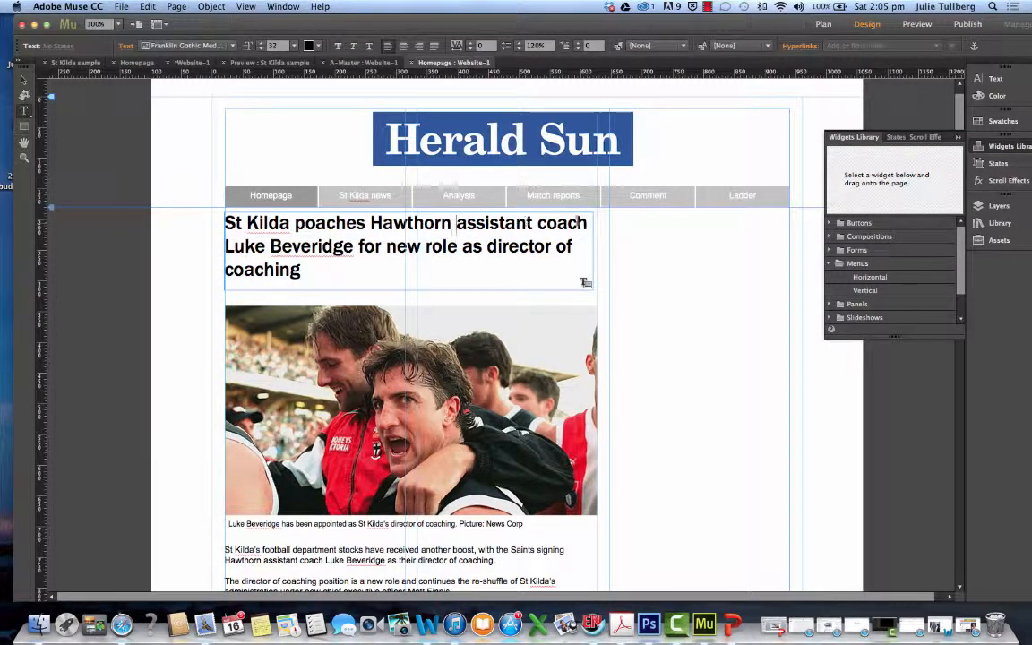
left_click_drag(586, 224, 371, 223)
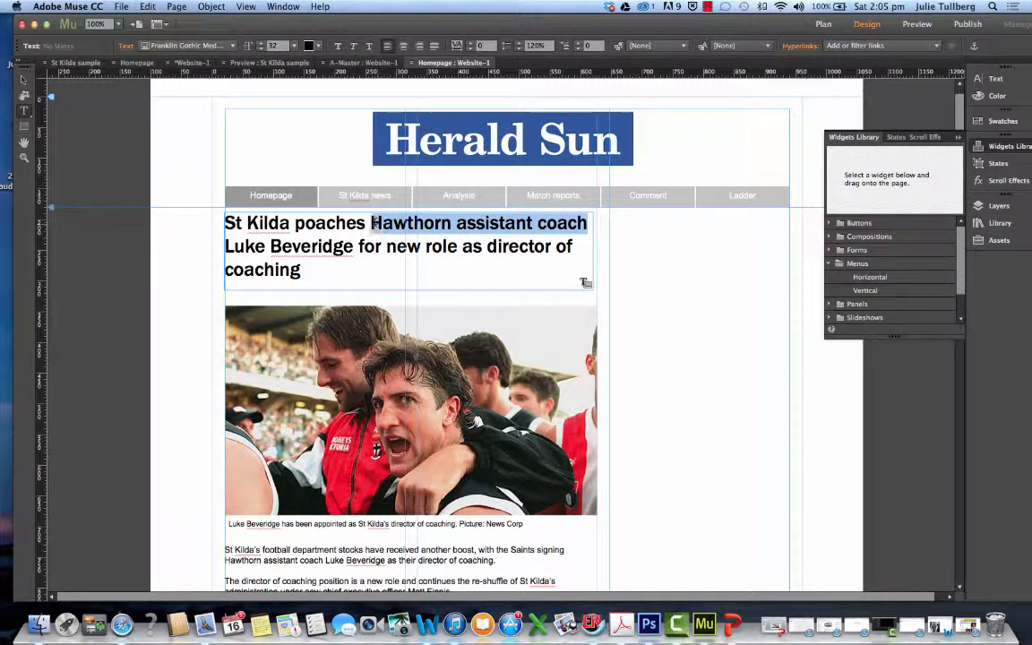
key("BackSpace")
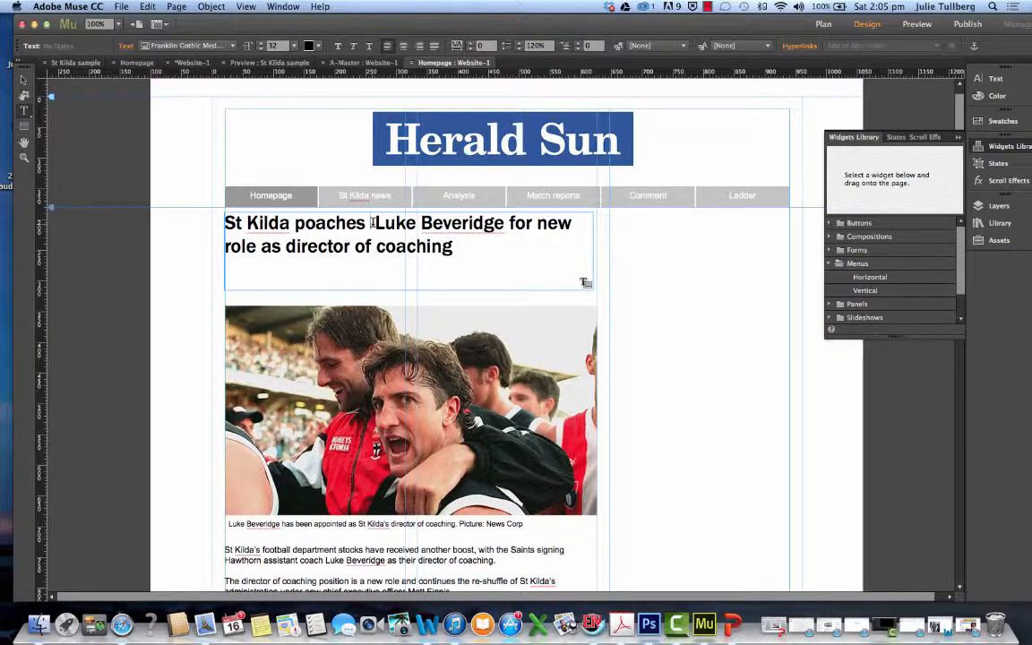
Set the whole shortened headline's font size to 39 so that it fills two lines
left_click_drag(443, 249, 204, 199)
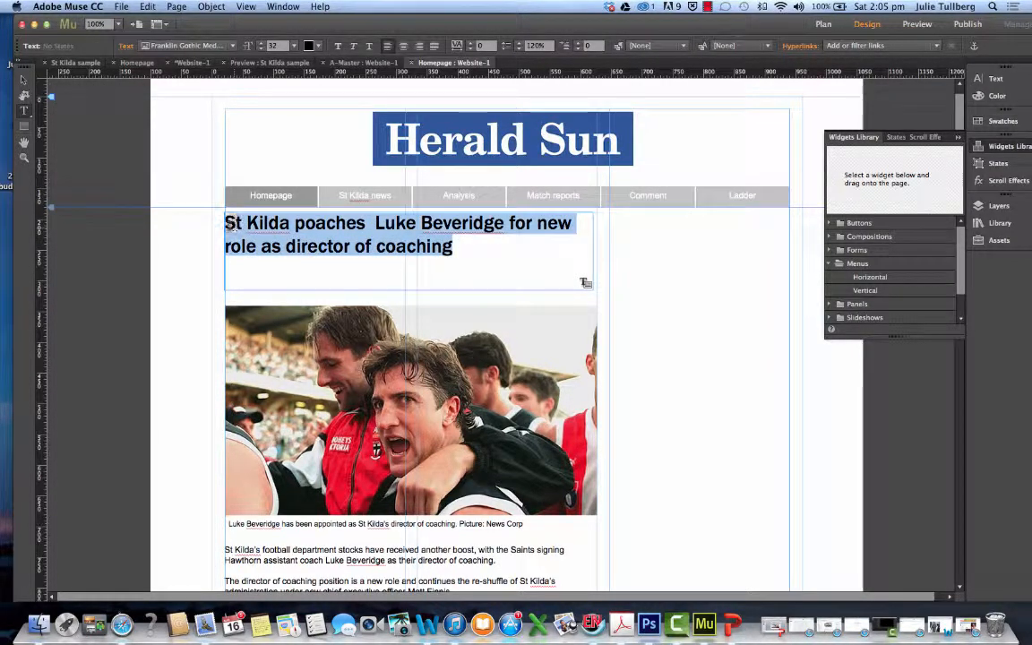
left_click(261, 48)
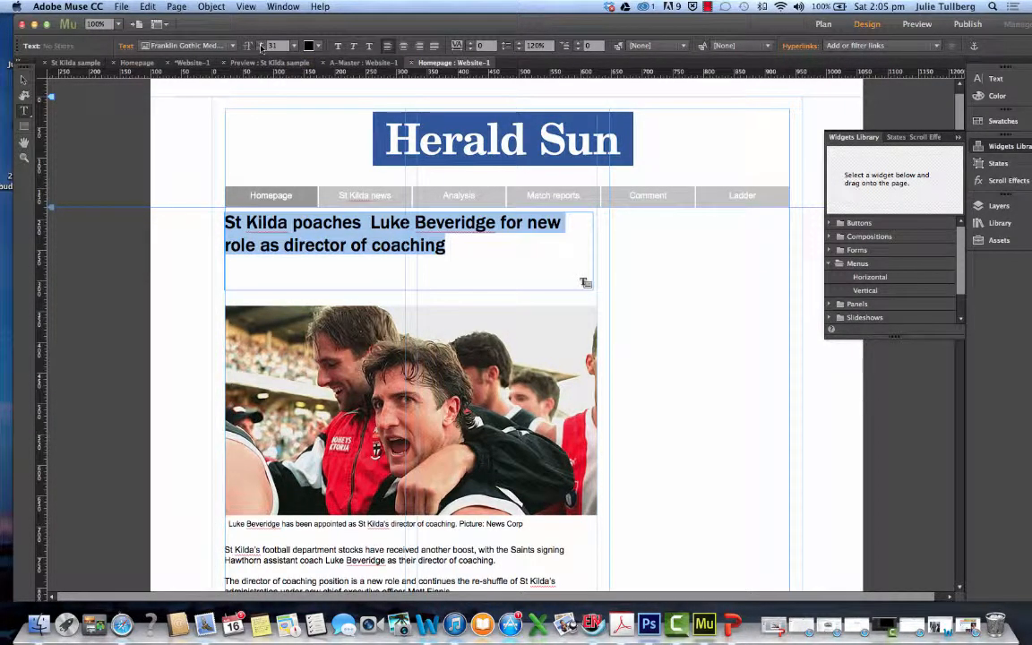
left_click(262, 50)
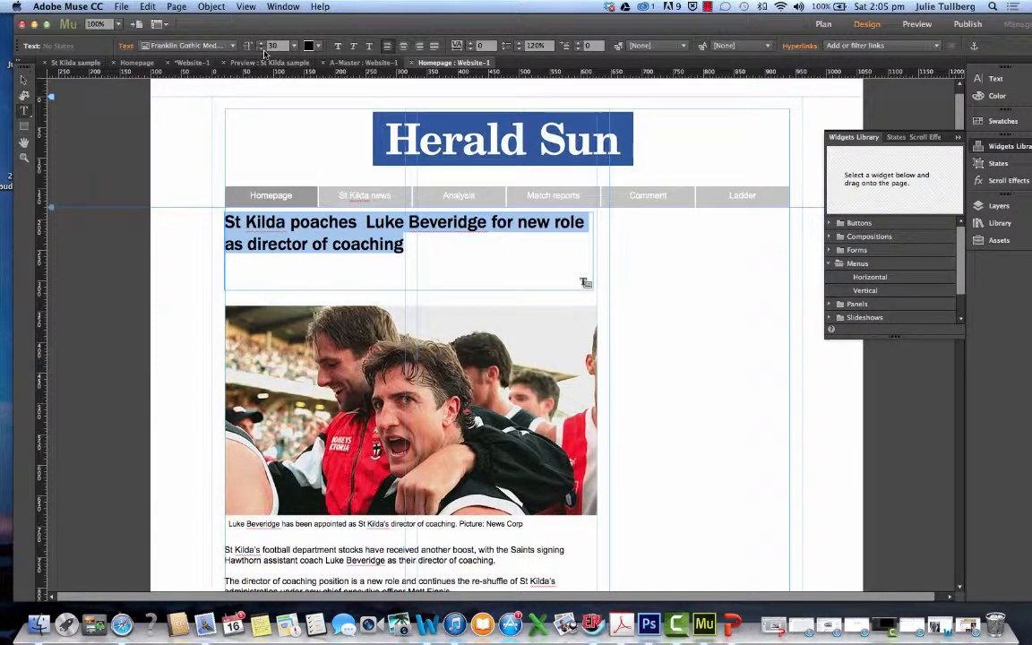
left_click(262, 44)
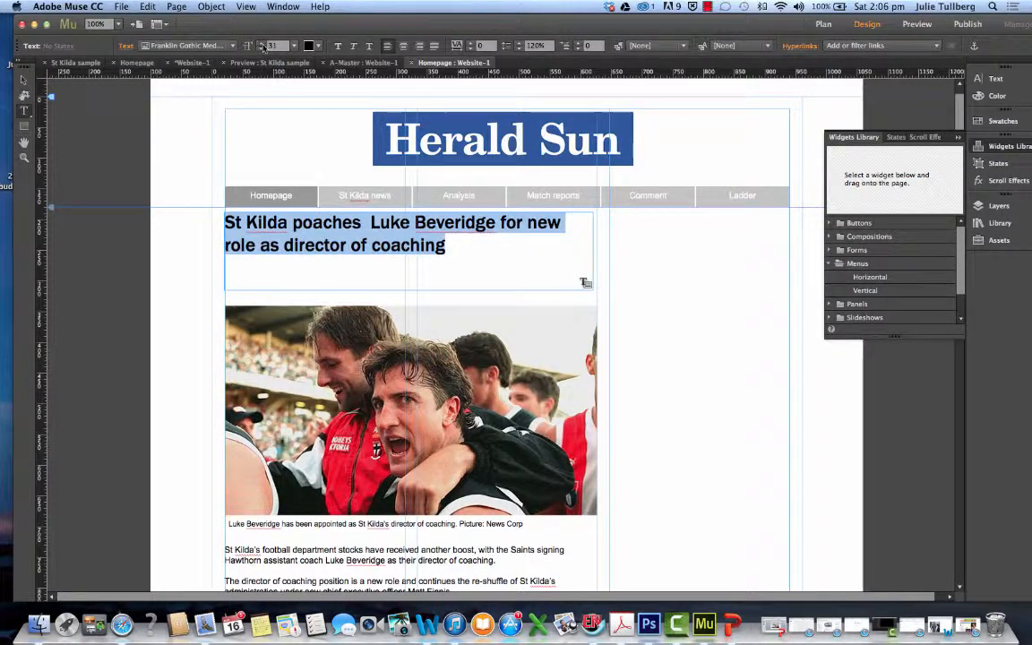
left_click(262, 44)
left_click(262, 44)
left_click(262, 44)
left_click(261, 44)
left_click(262, 44)
left_click(262, 44)
left_click(262, 44)
left_click(262, 44)
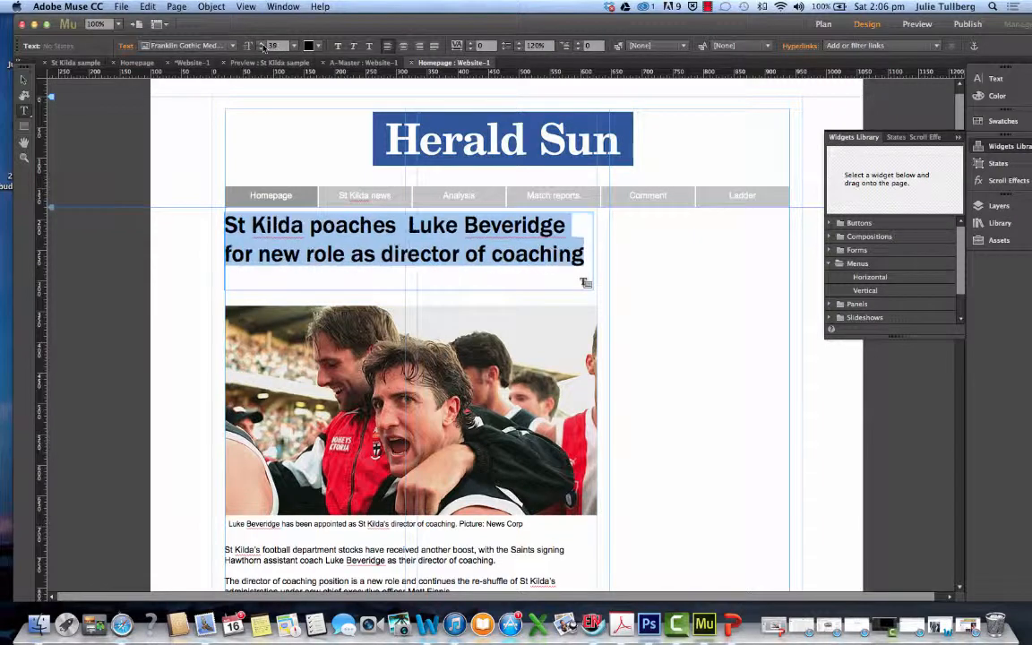
left_click(262, 43)
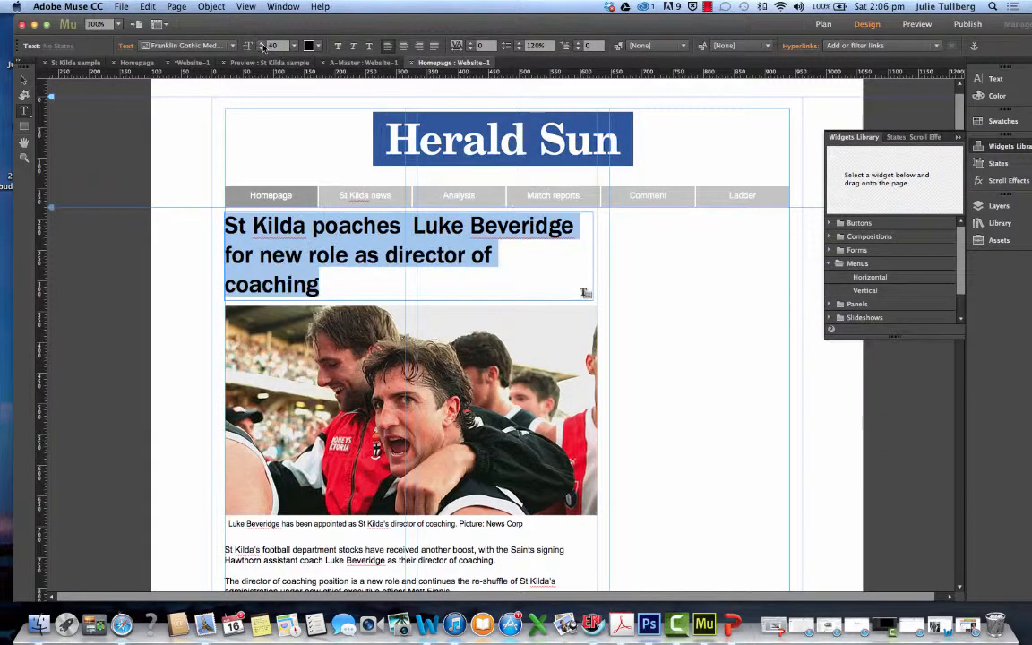
left_click(262, 47)
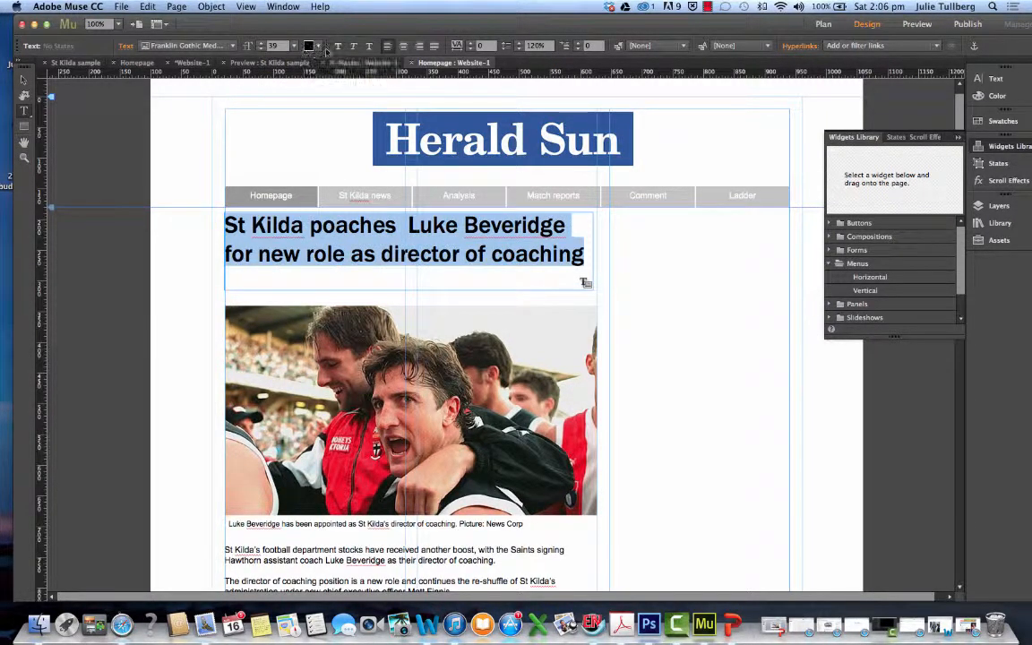
left_click(478, 254)
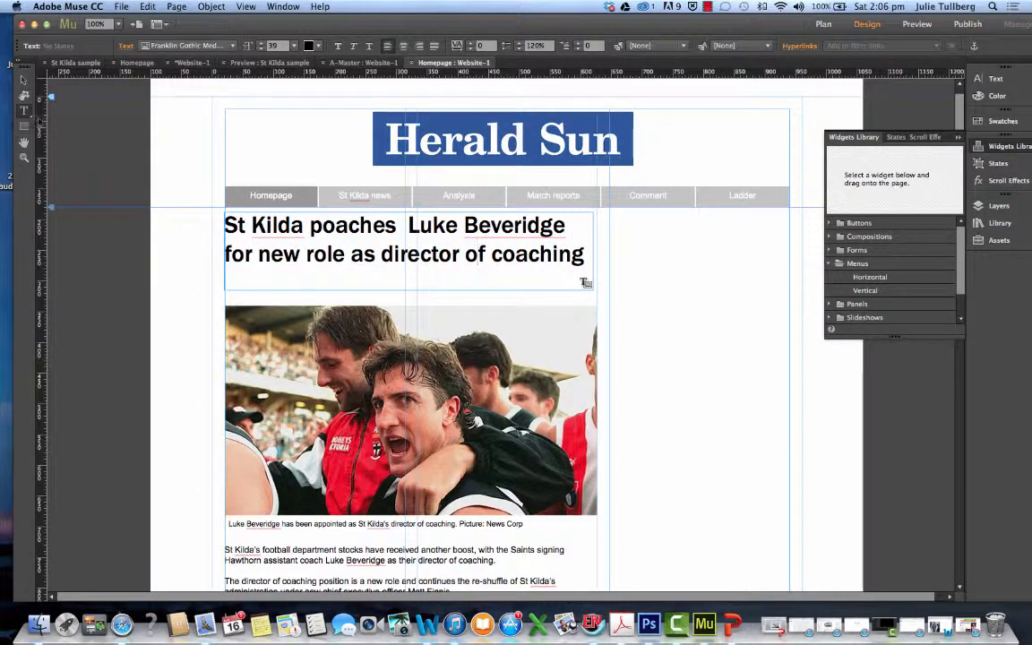
Reduce the headline frame's height to about 94, keeping its width at 600
key("Escape")
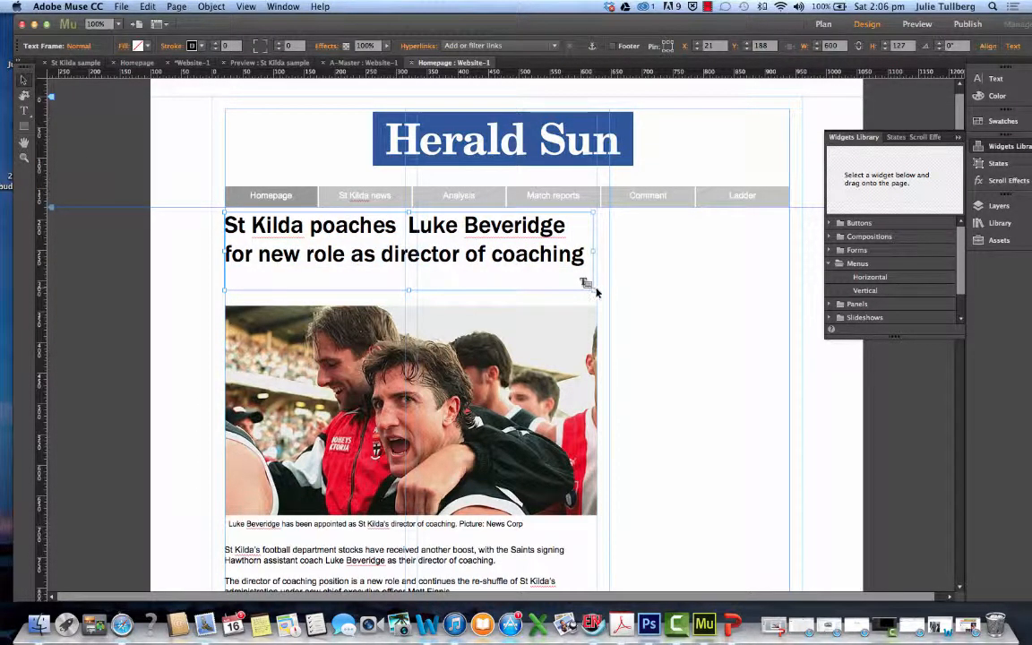
left_click_drag(587, 285, 588, 267)
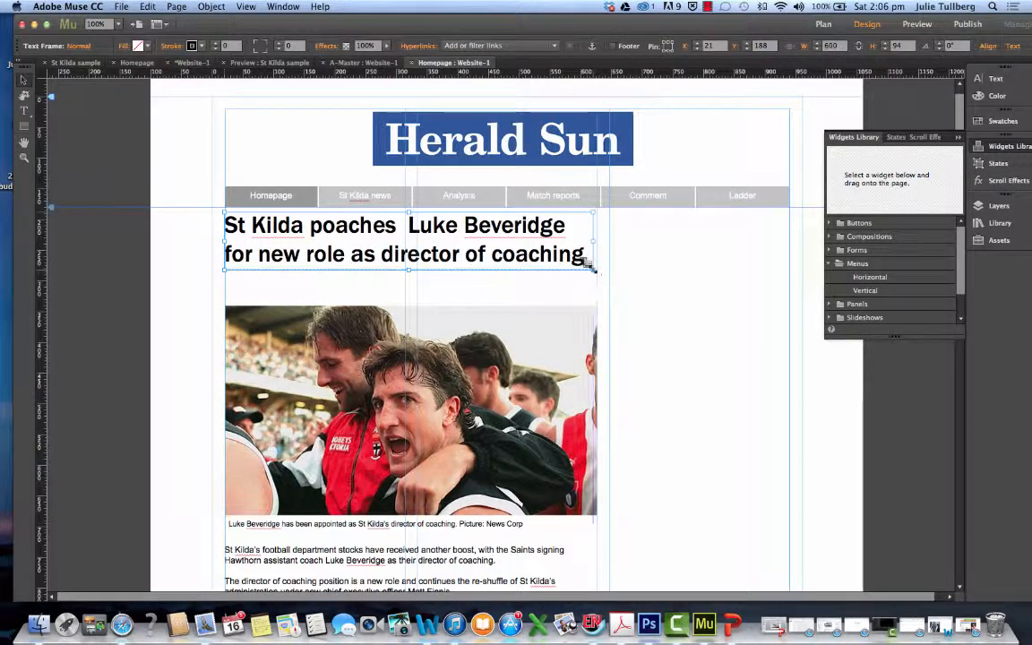
left_click(454, 305)
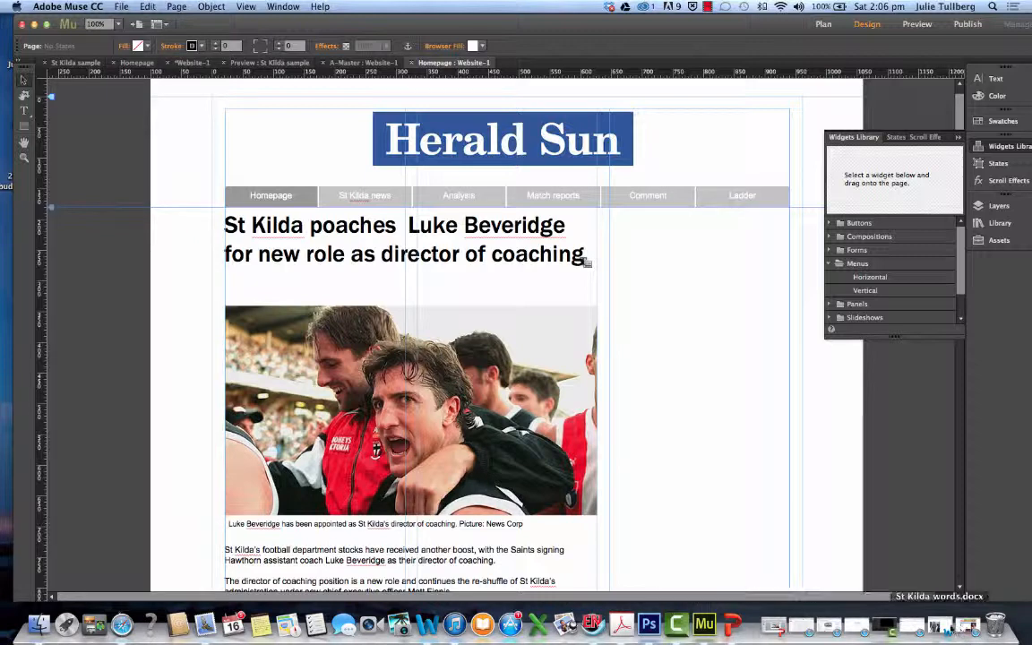
Consult the St Kilda sample preview, and on the homepage move the lead photo to about X 20, Y 357 and resize it to about 600 by 338
left_click(269, 63)
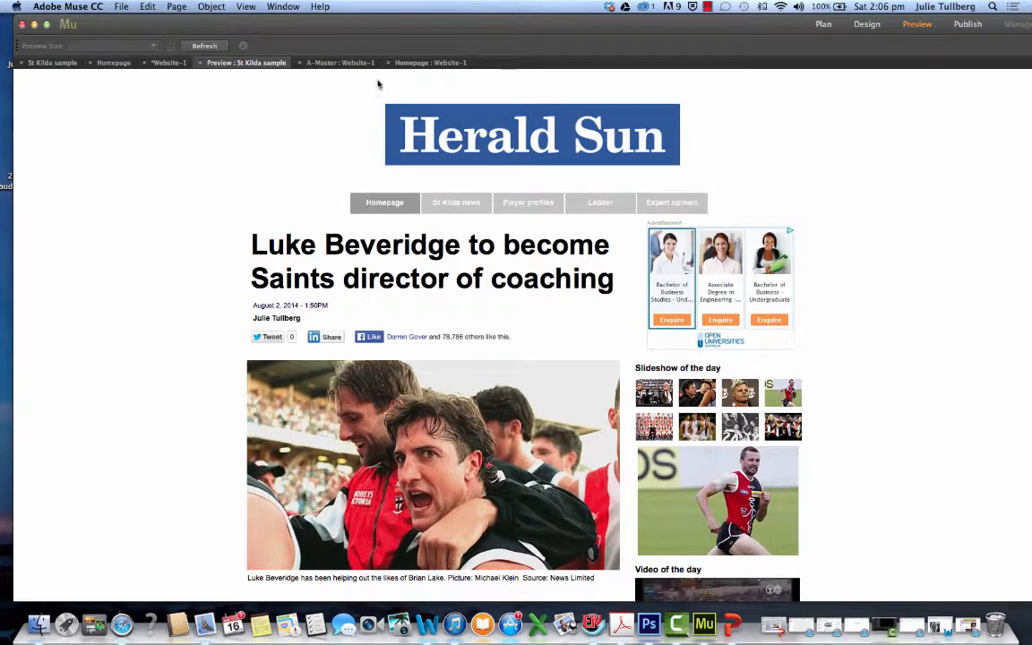
left_click(421, 63)
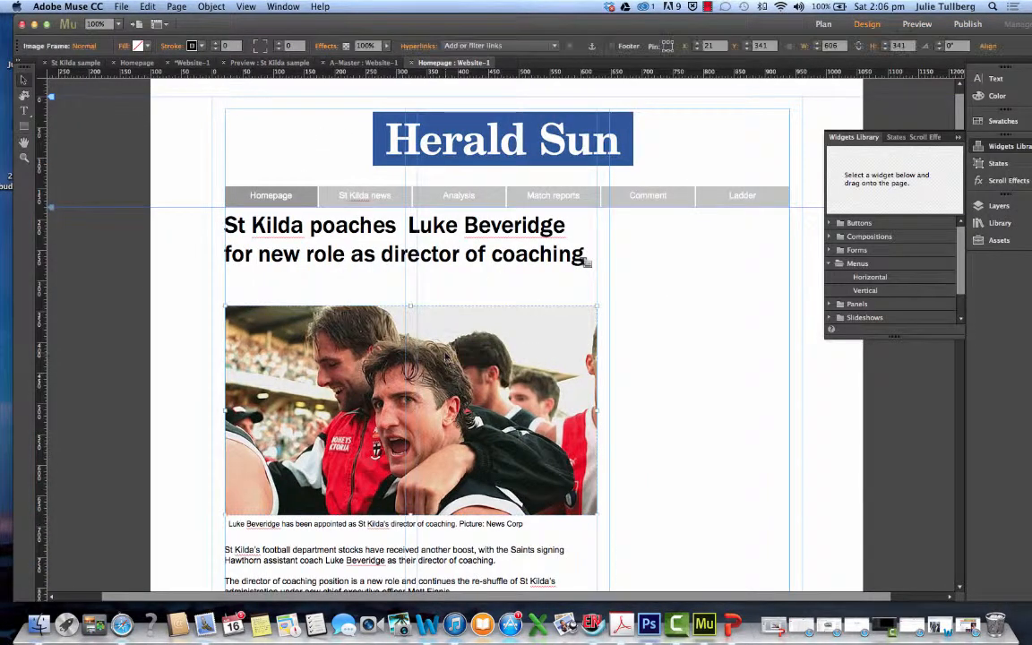
left_click_drag(445, 356, 441, 364)
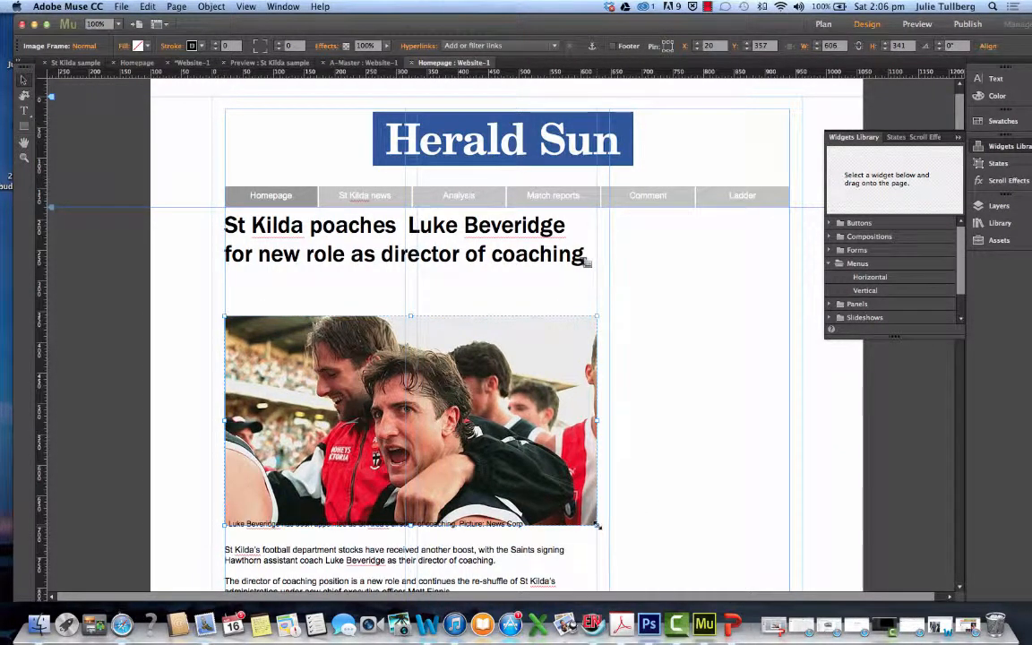
left_click_drag(598, 526, 593, 524)
Move the photo caption down to about Y 704 and the story text frame down to about Y 749
scroll(609, 537, "down", 3)
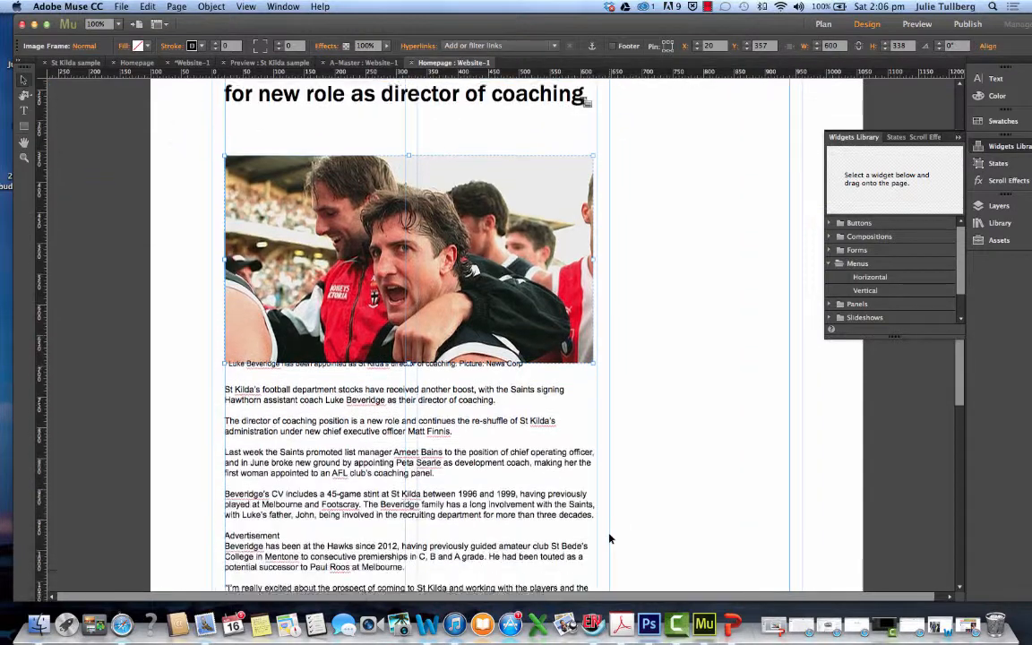
scroll(609, 537, "down", 1)
left_click(441, 346)
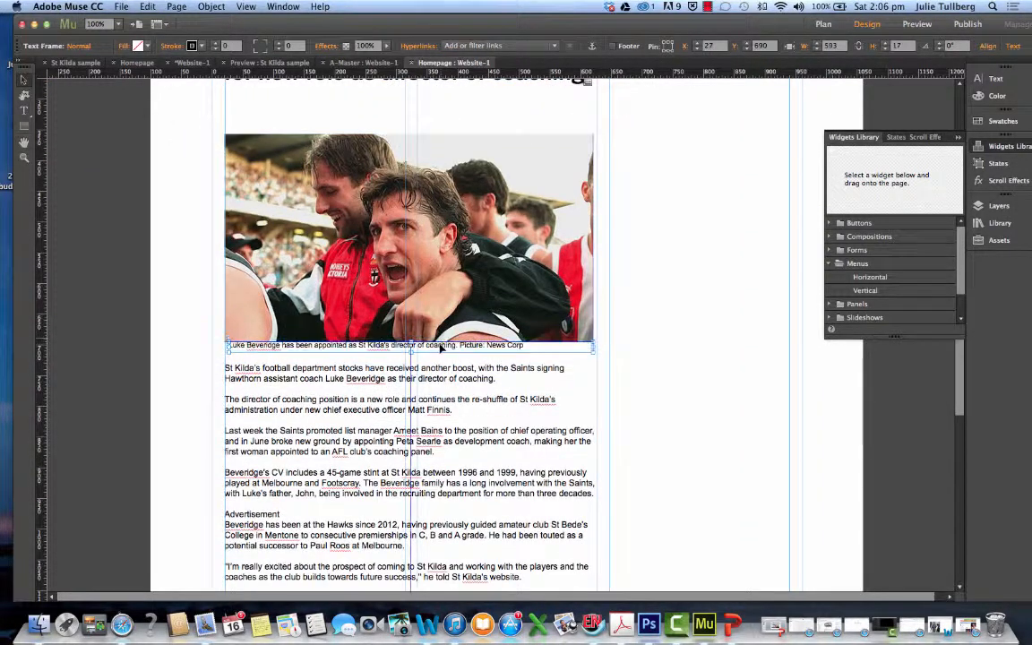
left_click_drag(441, 348, 441, 356)
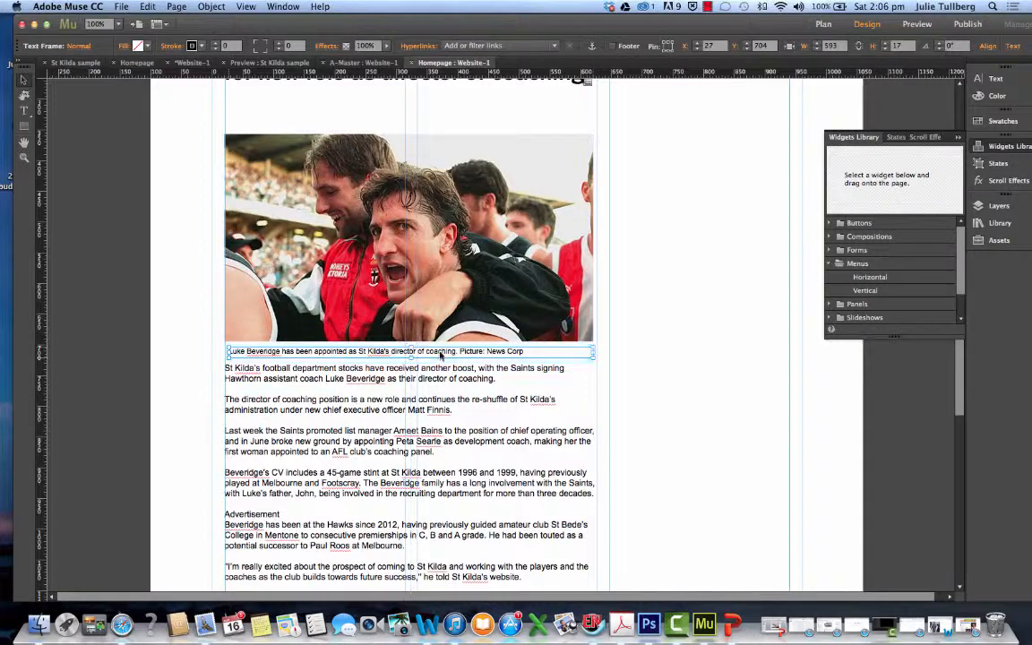
left_click(267, 387)
left_click_drag(267, 387, 267, 393)
left_click_drag(267, 397, 269, 399)
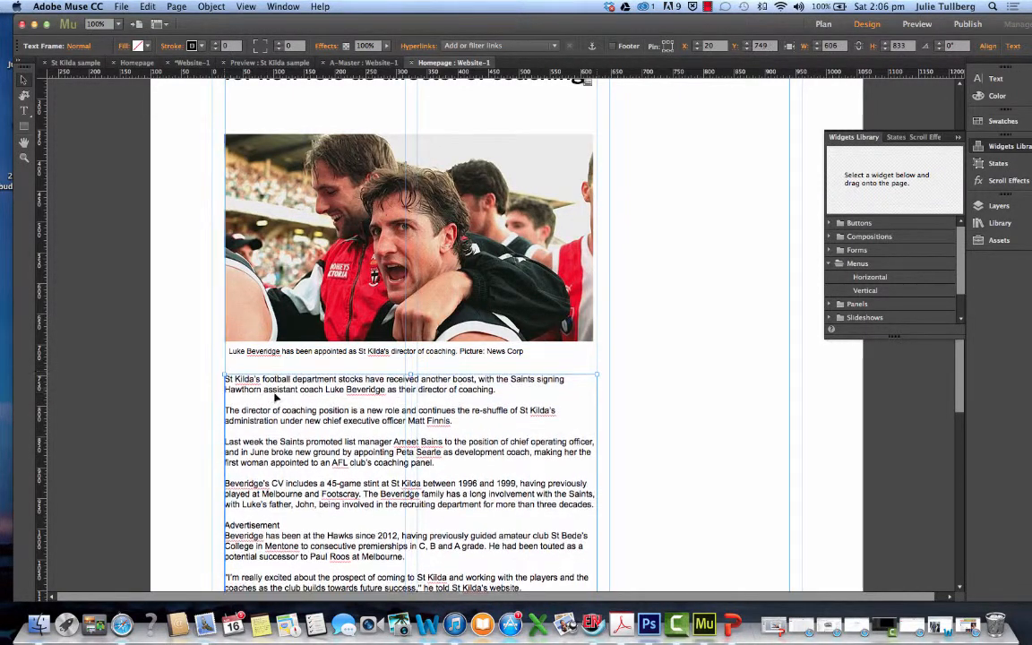
Make the first paragraph of the story text bold
left_click(24, 110)
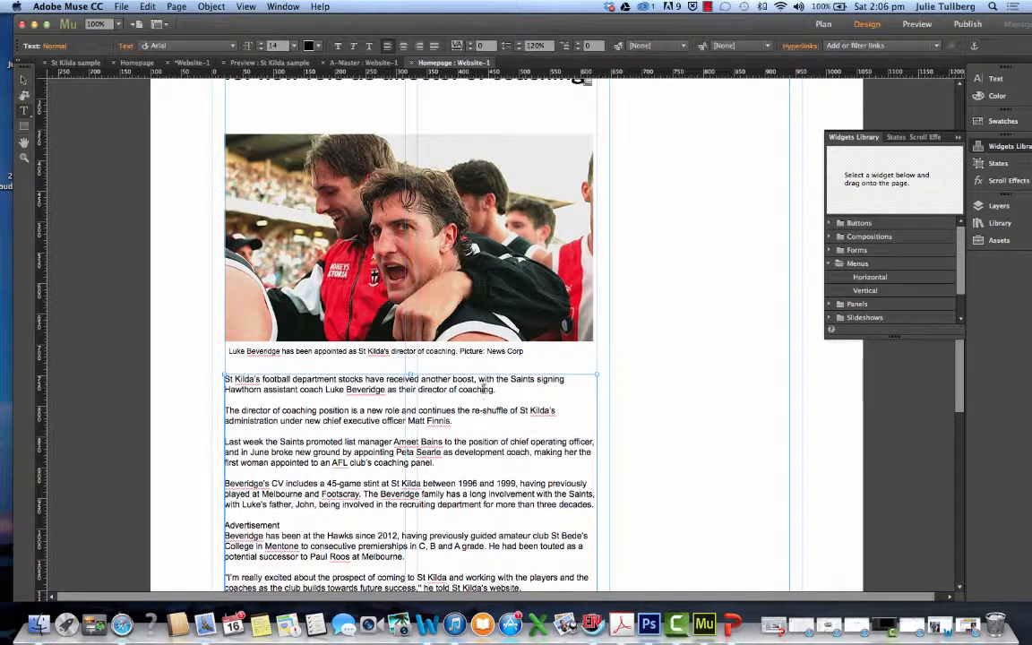
triple_click(265, 380)
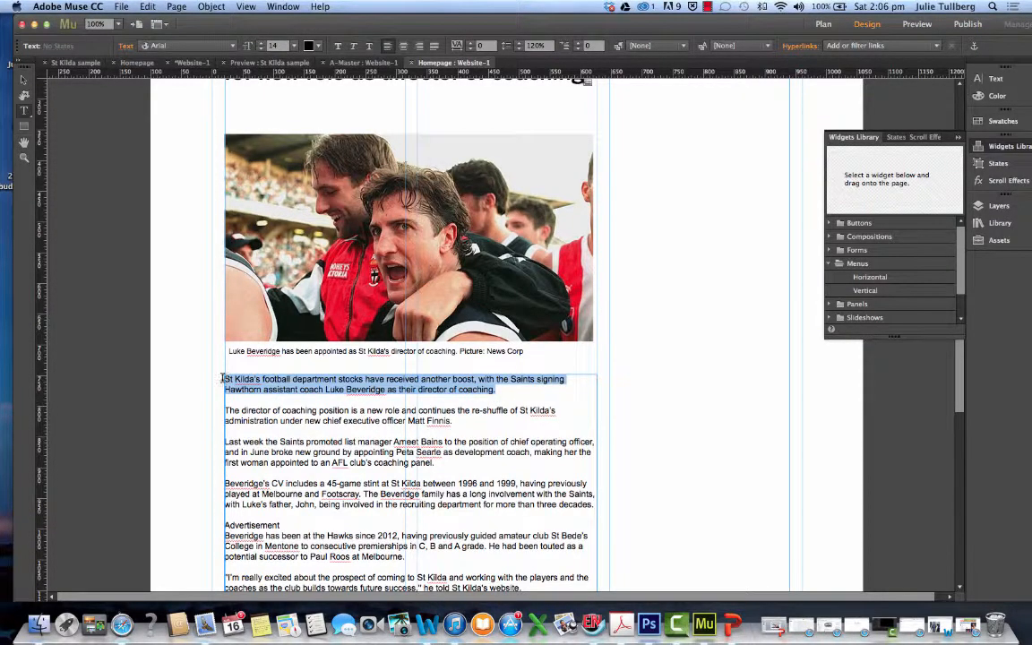
left_click(338, 45)
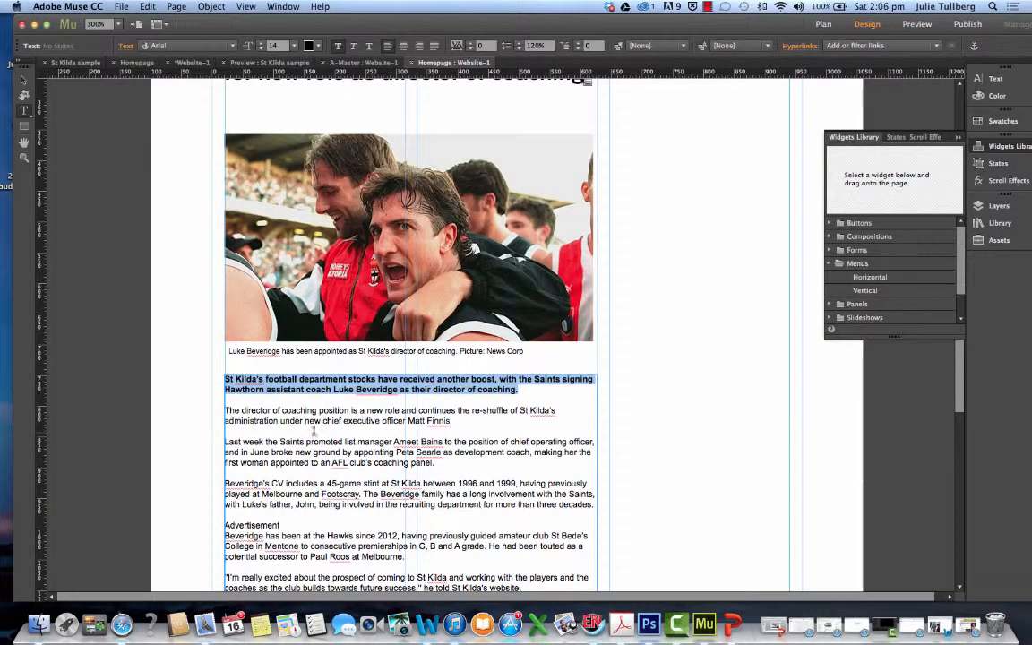
Retype the opening words of the story's bold first paragraph in capitals as "ST KILDA'S"
scroll(287, 420, "down", 2)
left_click(268, 409)
left_click_drag(263, 347, 225, 348)
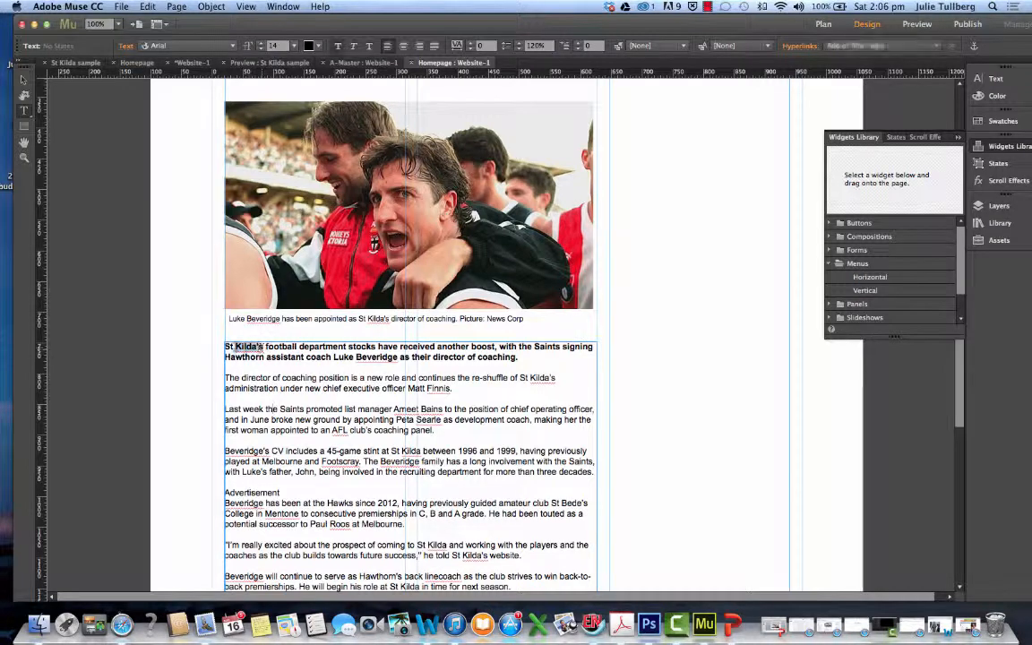
type("ST")
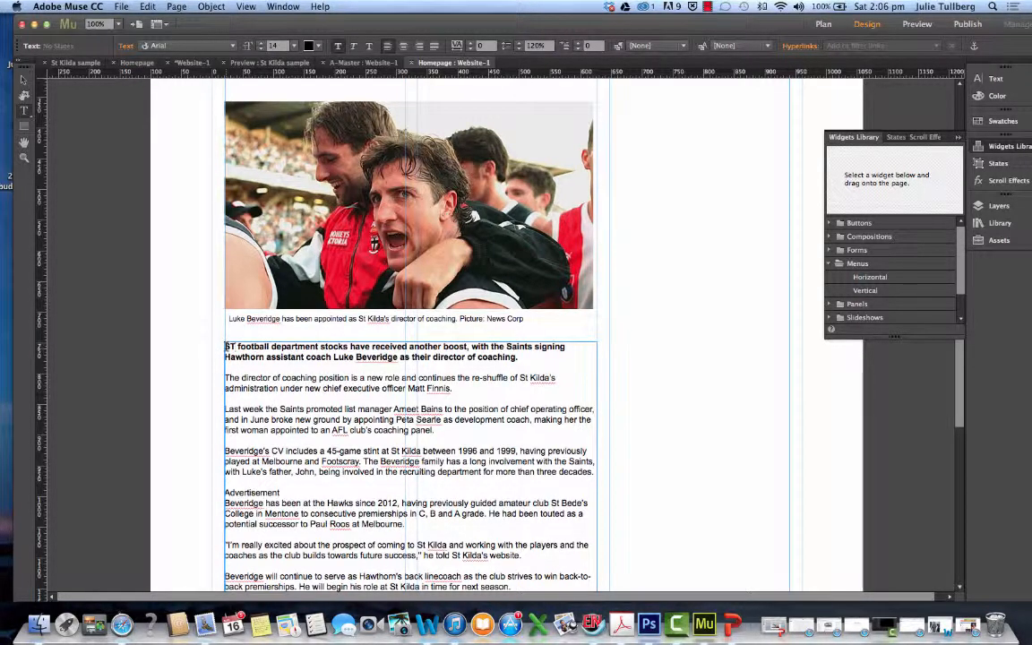
type(" KILDA")
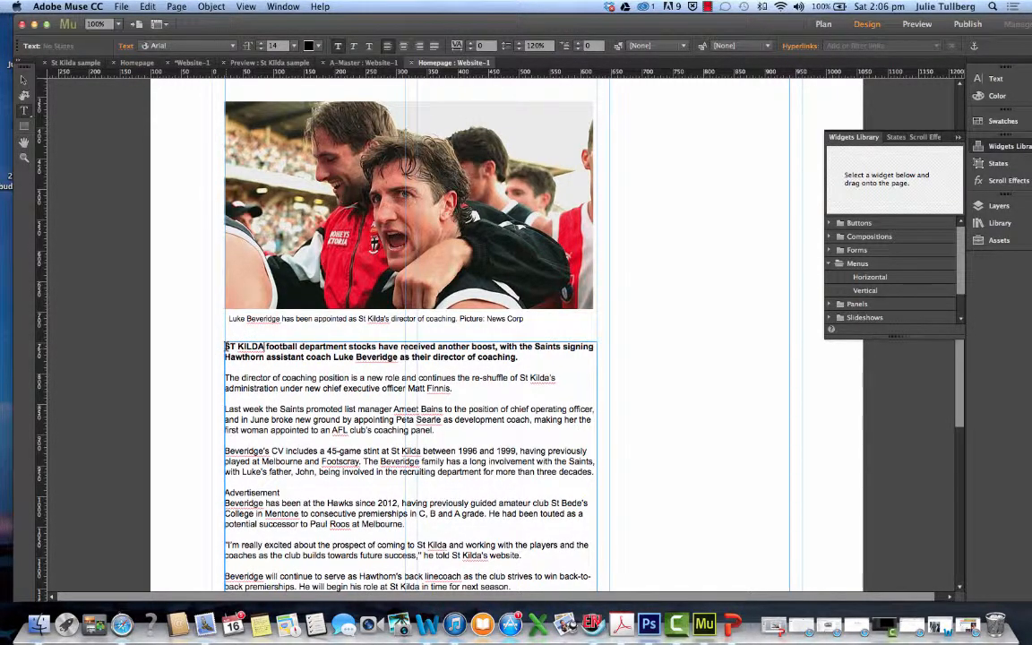
type("'S")
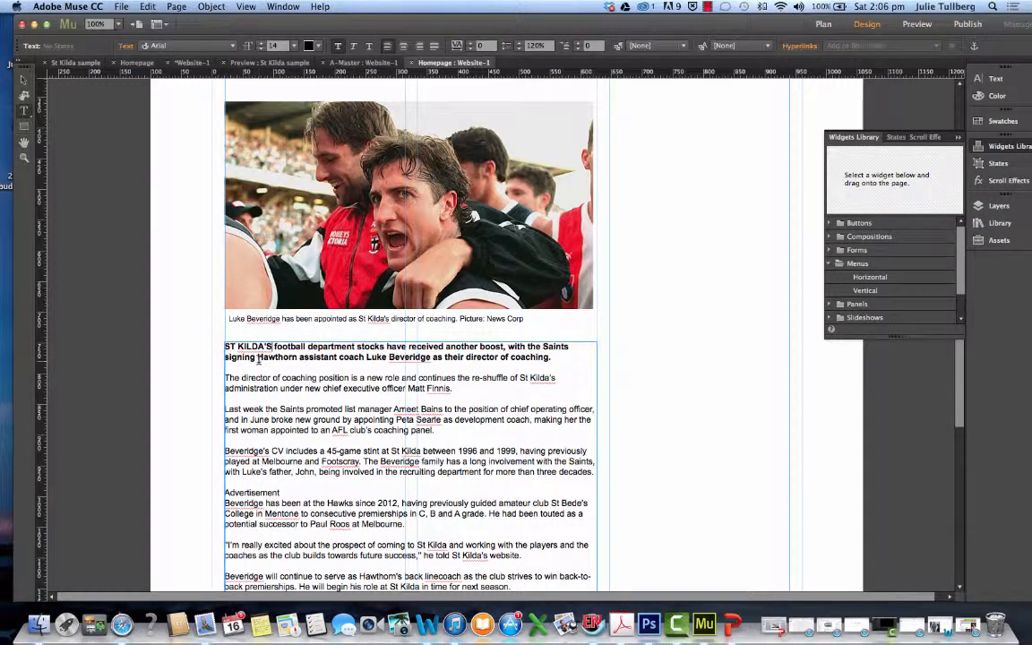
Try the homepage headline in the Geneva font
scroll(621, 382, "up", 5)
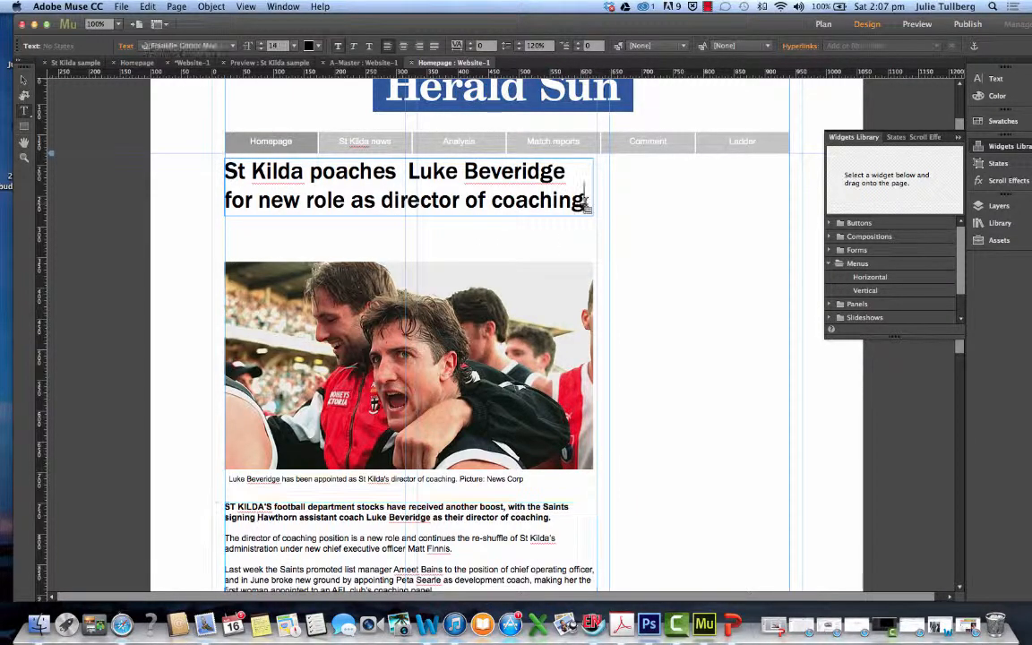
left_click_drag(587, 206, 226, 171)
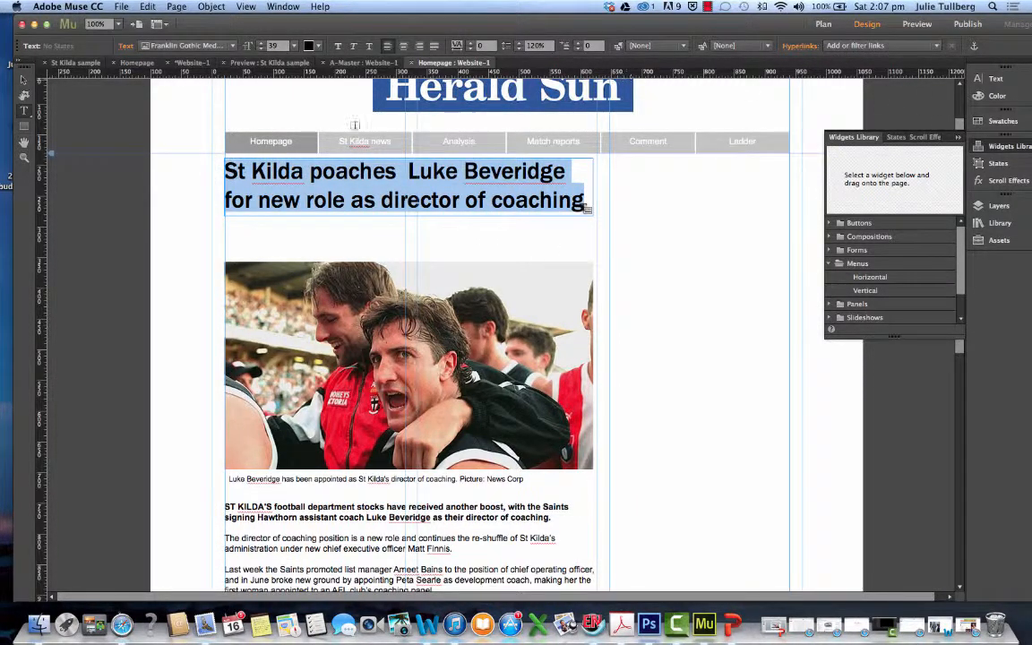
left_click(267, 117)
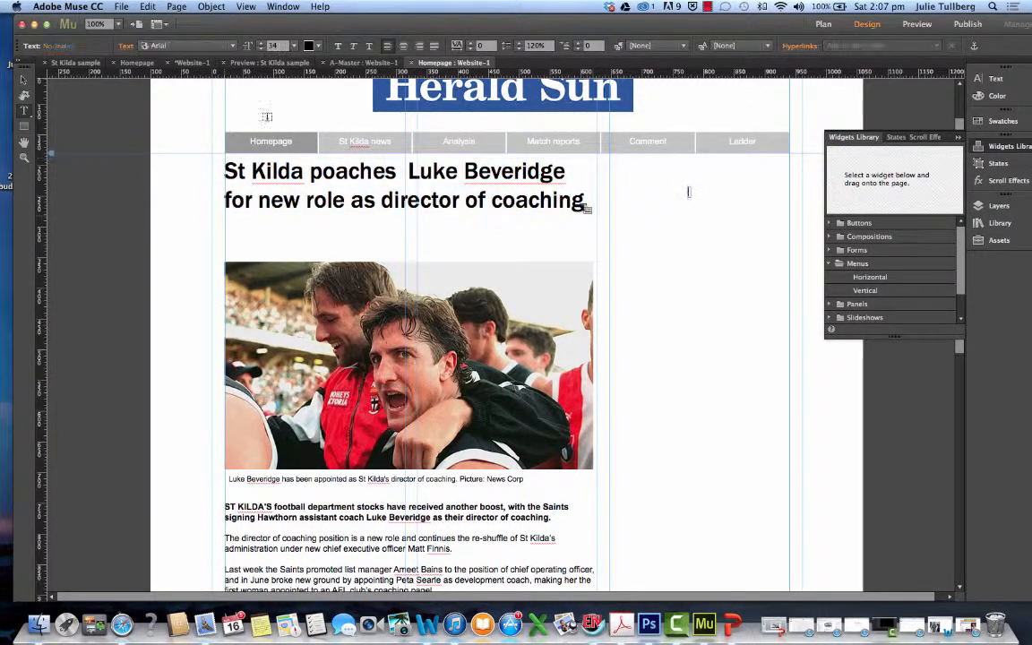
left_click(229, 47)
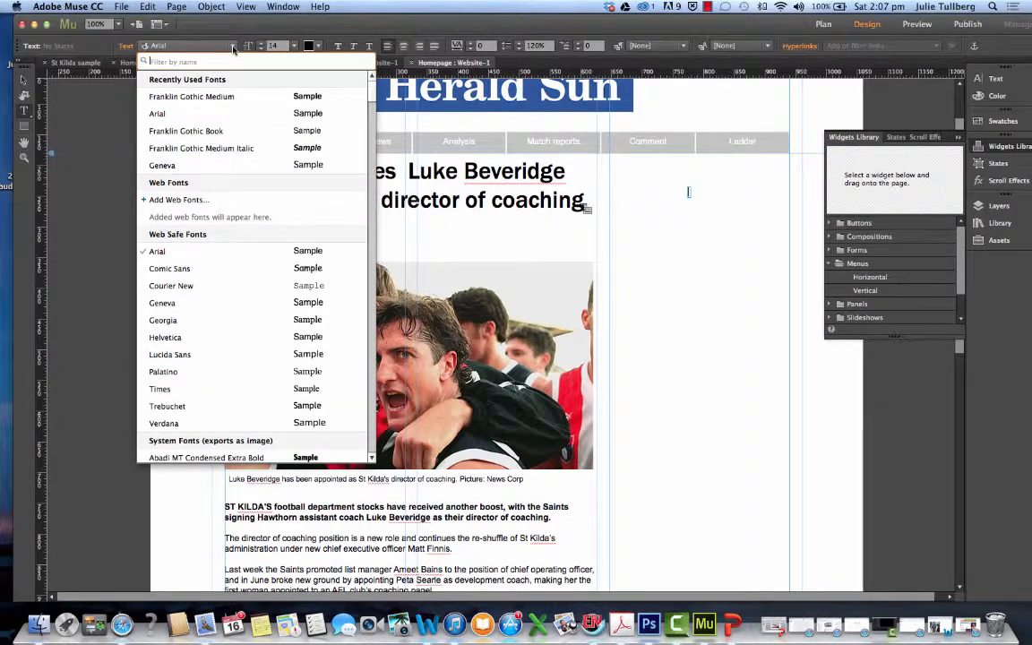
left_click(217, 169)
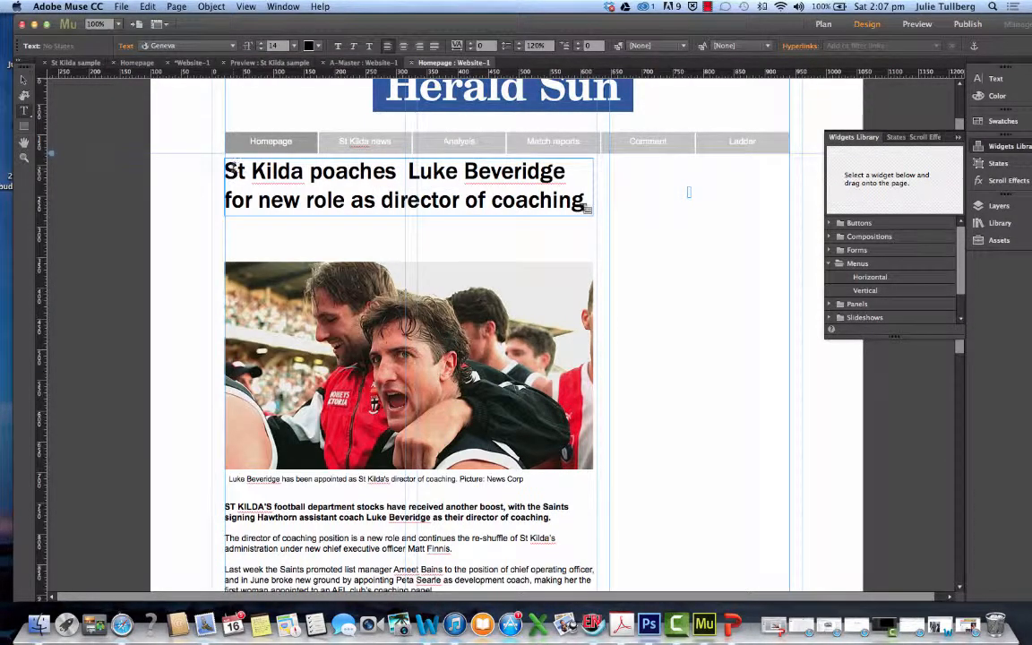
left_click_drag(226, 170, 587, 201)
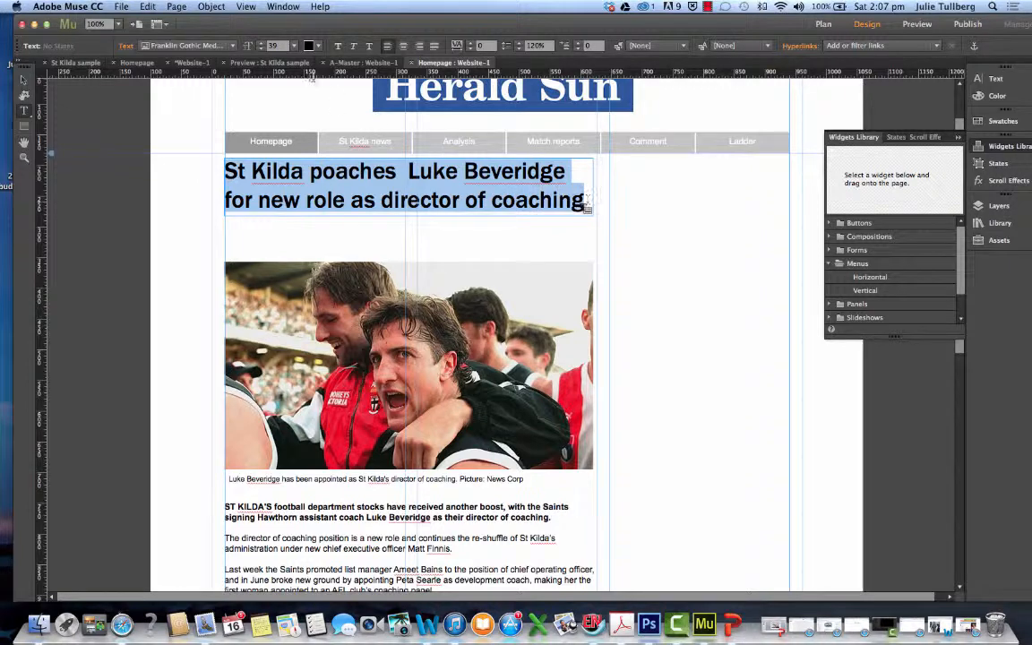
left_click(233, 46)
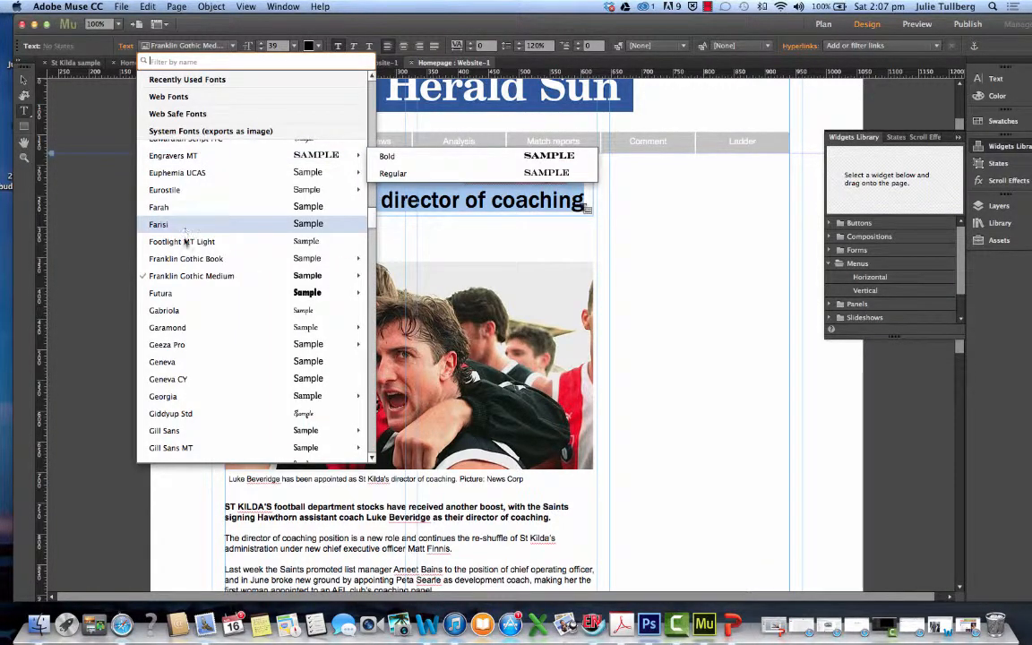
mouse_move(187, 261)
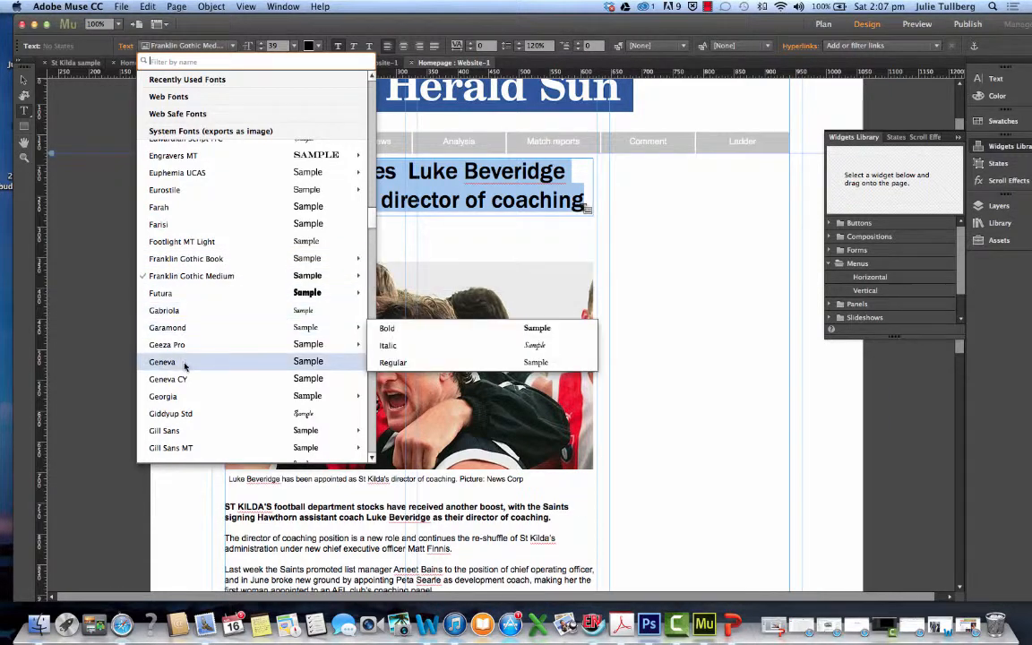
left_click(186, 363)
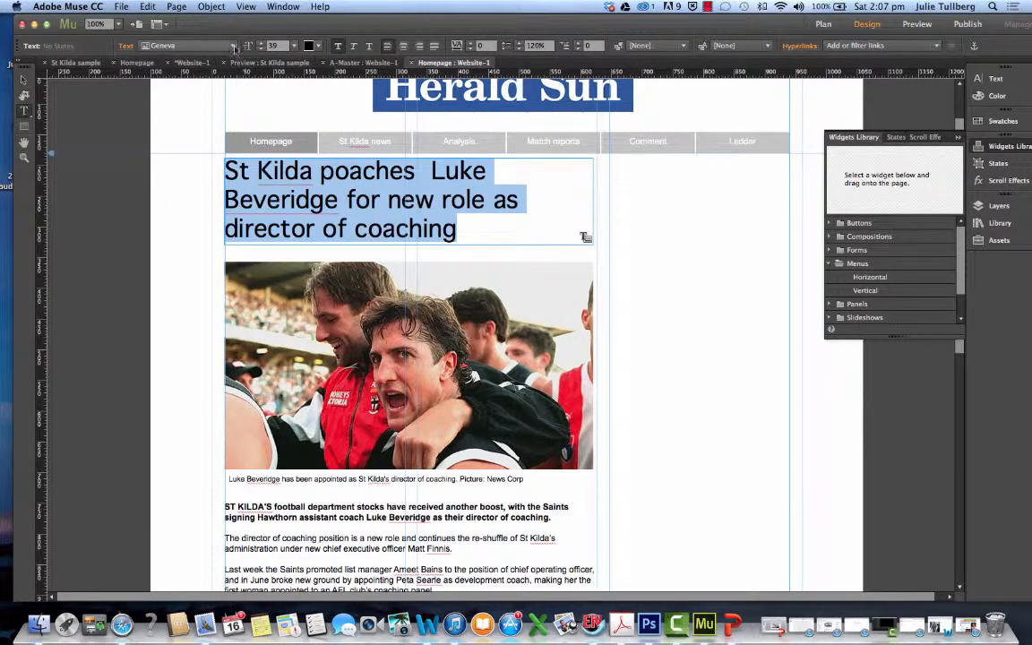
Try the headline in the Hiragino Kaku Gothic StdN W8 system font
left_click(234, 49)
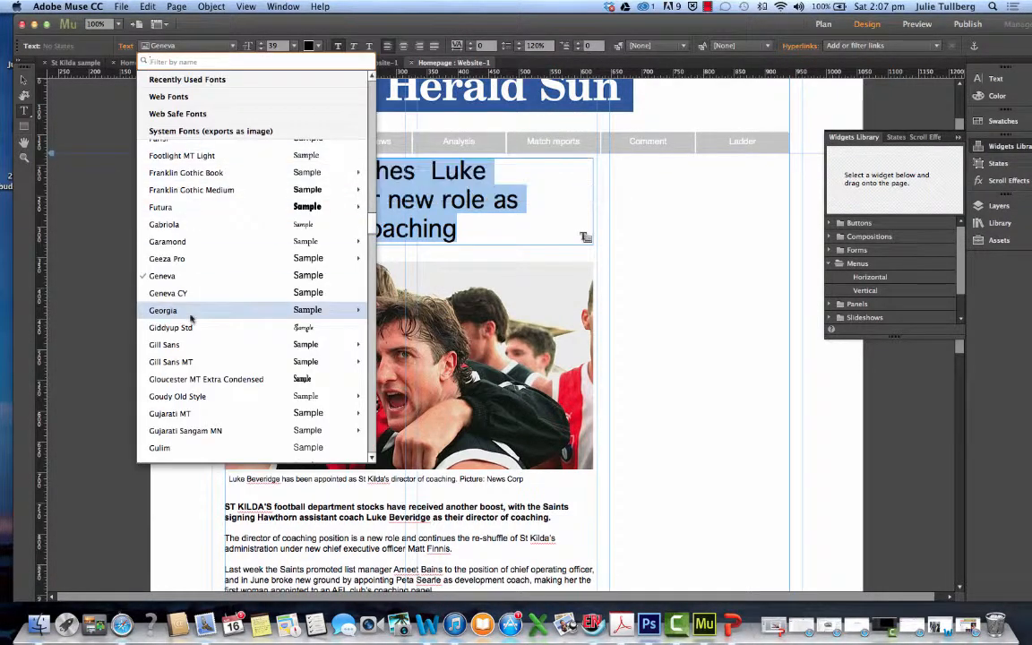
scroll(190, 316, "down", 4)
mouse_move(191, 319)
scroll(191, 318, "down", 10)
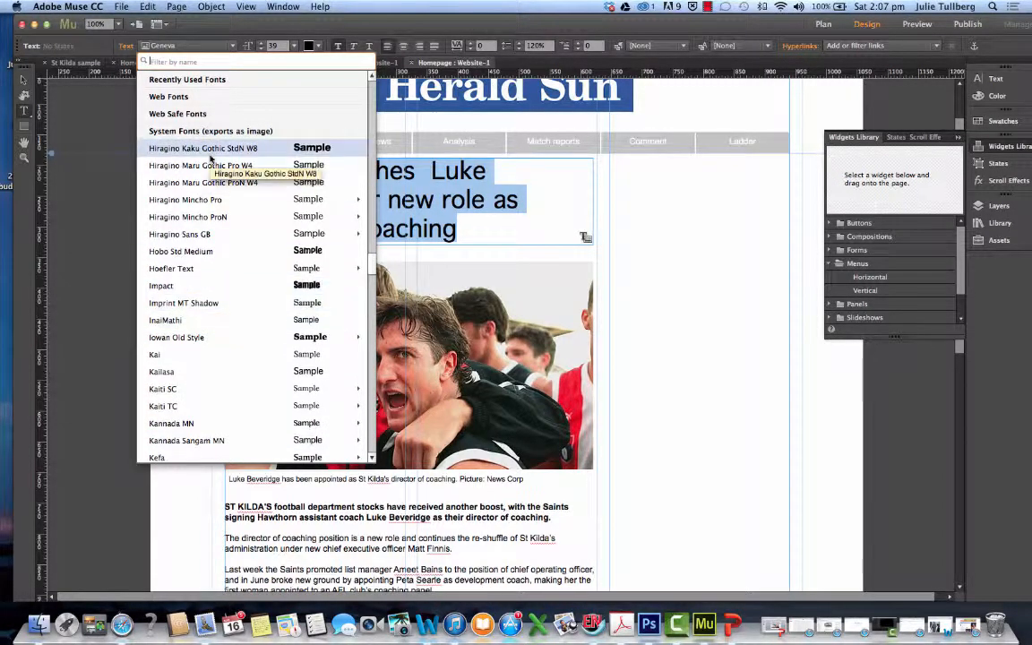
left_click(202, 145)
left_click(213, 155)
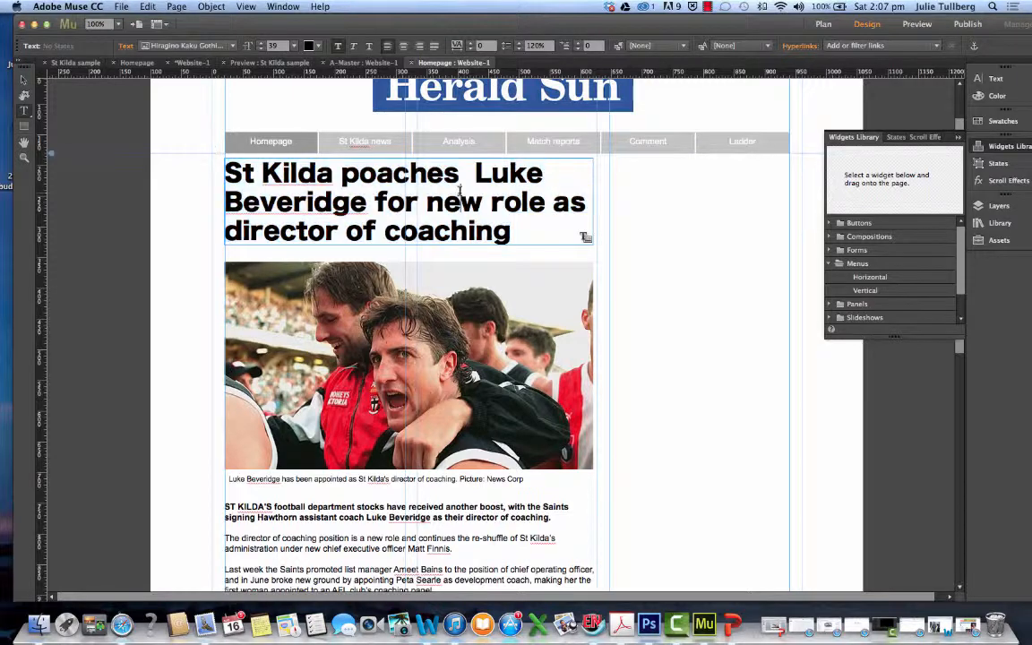
Set the whole headline's font to the web safe font Arial
left_click_drag(512, 235, 208, 173)
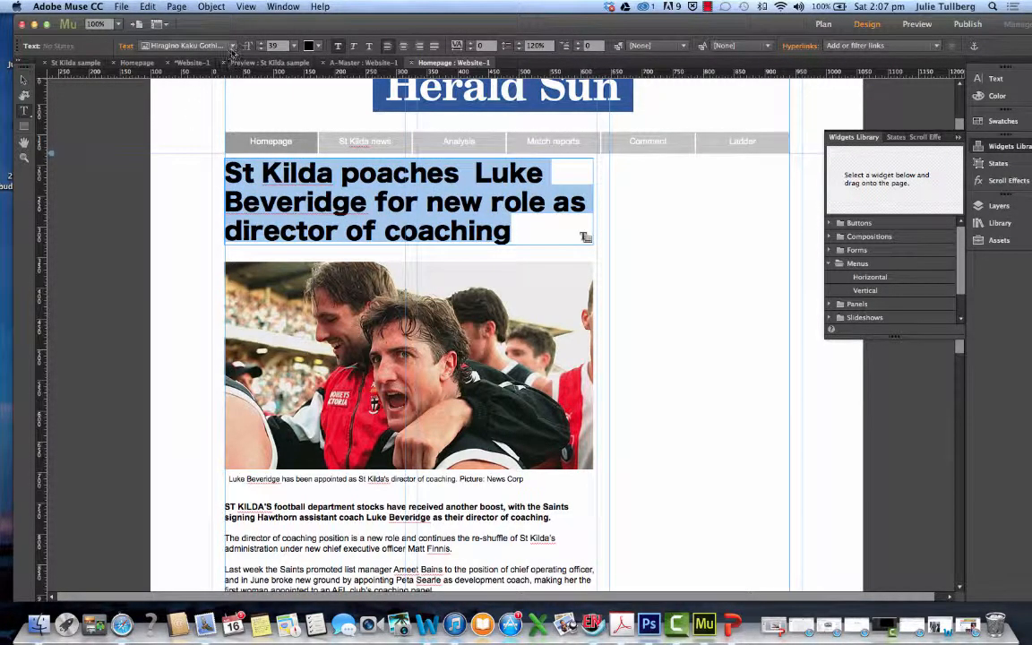
left_click(212, 46)
mouse_move(228, 240)
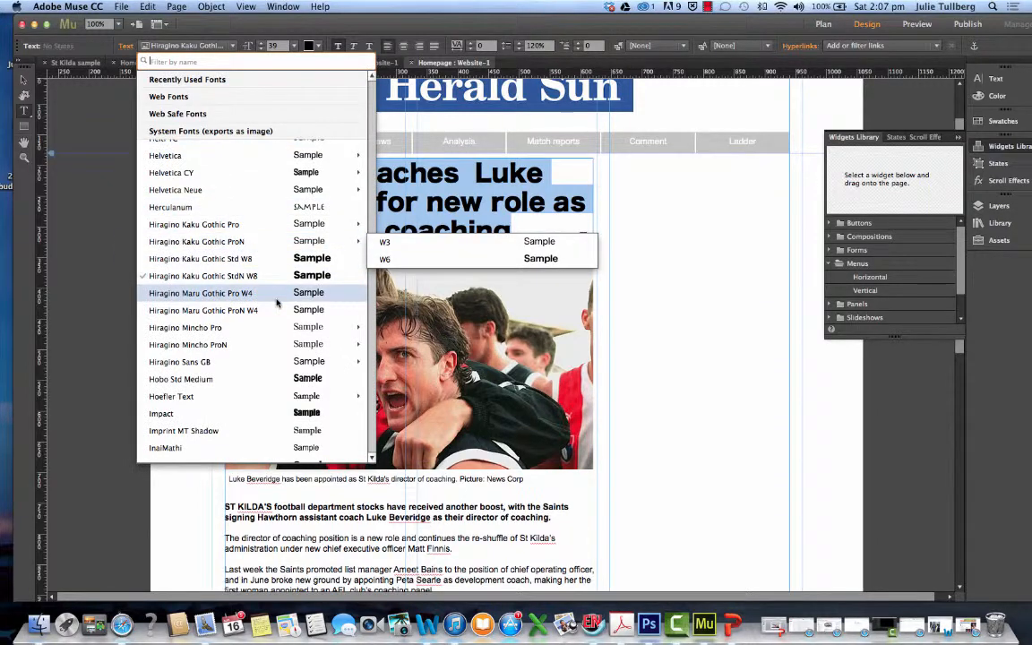
scroll(277, 301, "down", 10)
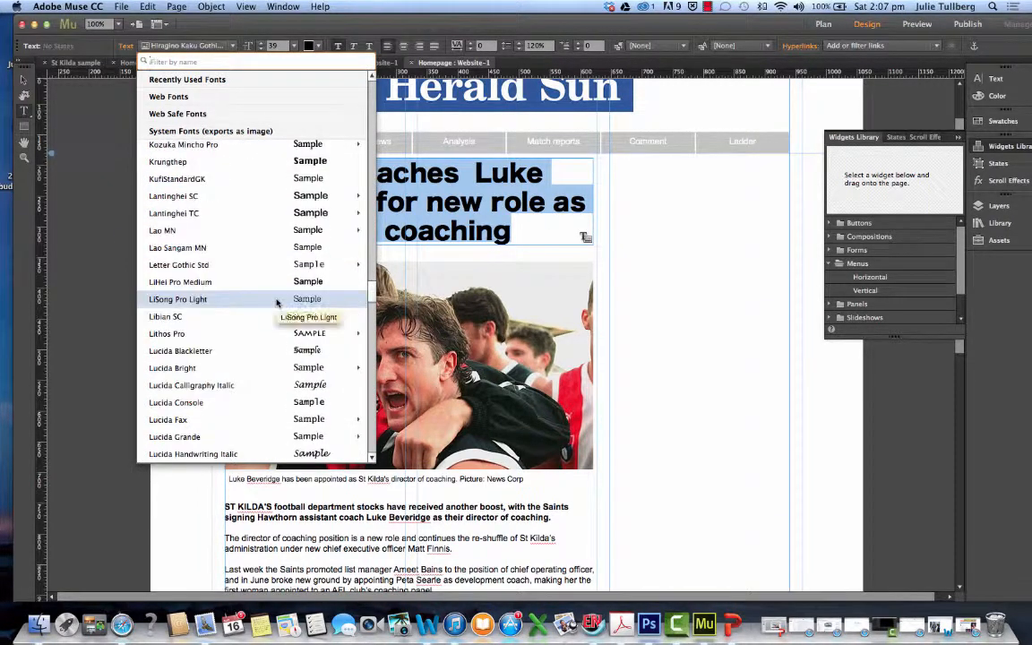
scroll(277, 303, "up", 1)
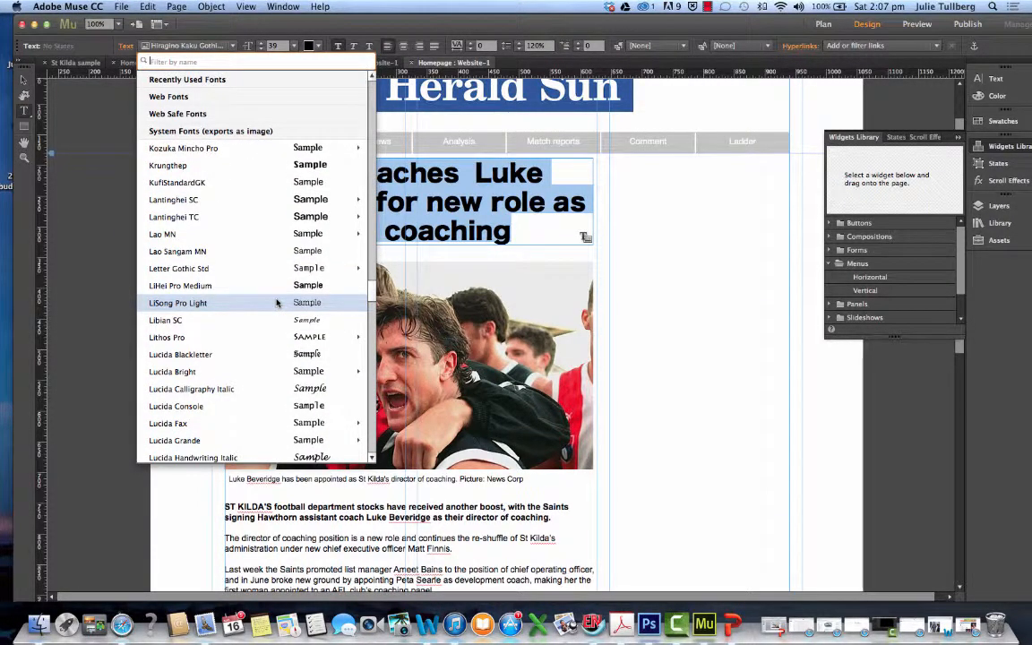
scroll(277, 302, "up", 20)
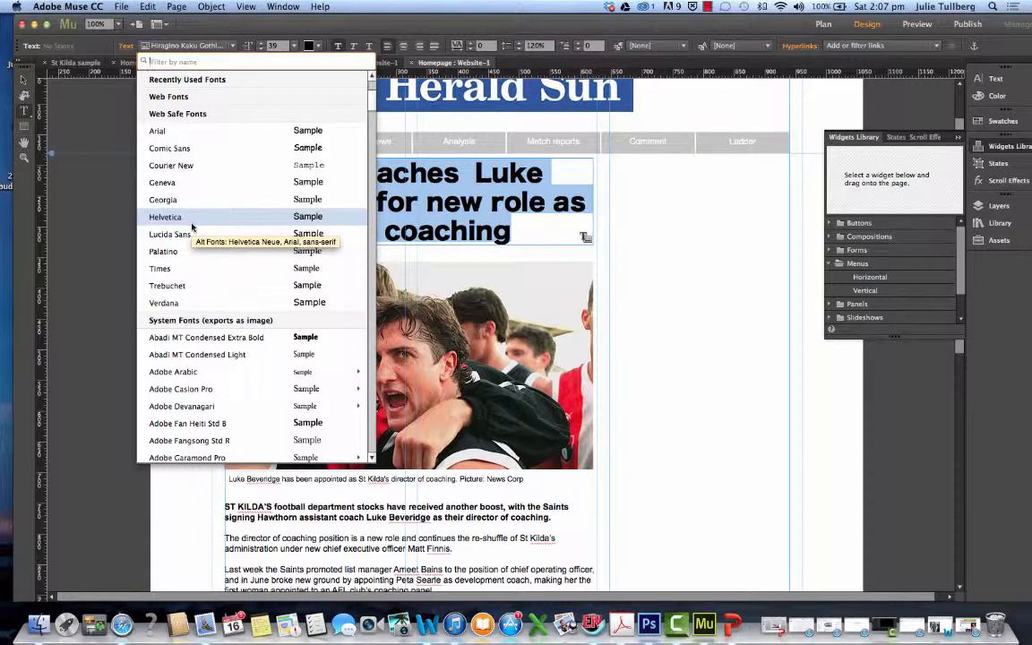
left_click(164, 131)
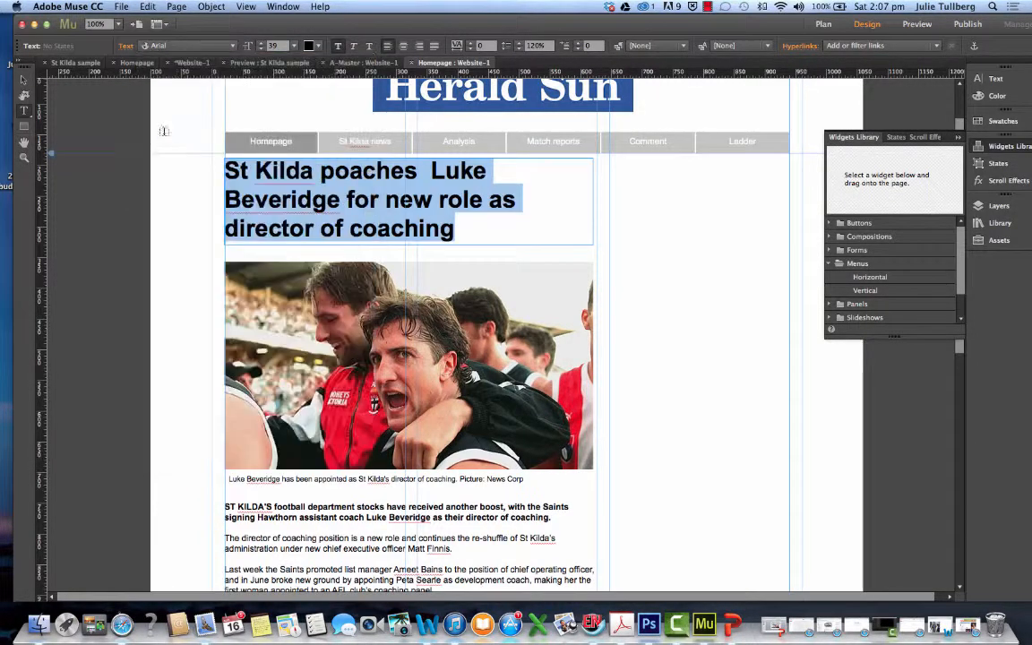
Remove the headline's bold formatting and apply it again
left_click(337, 52)
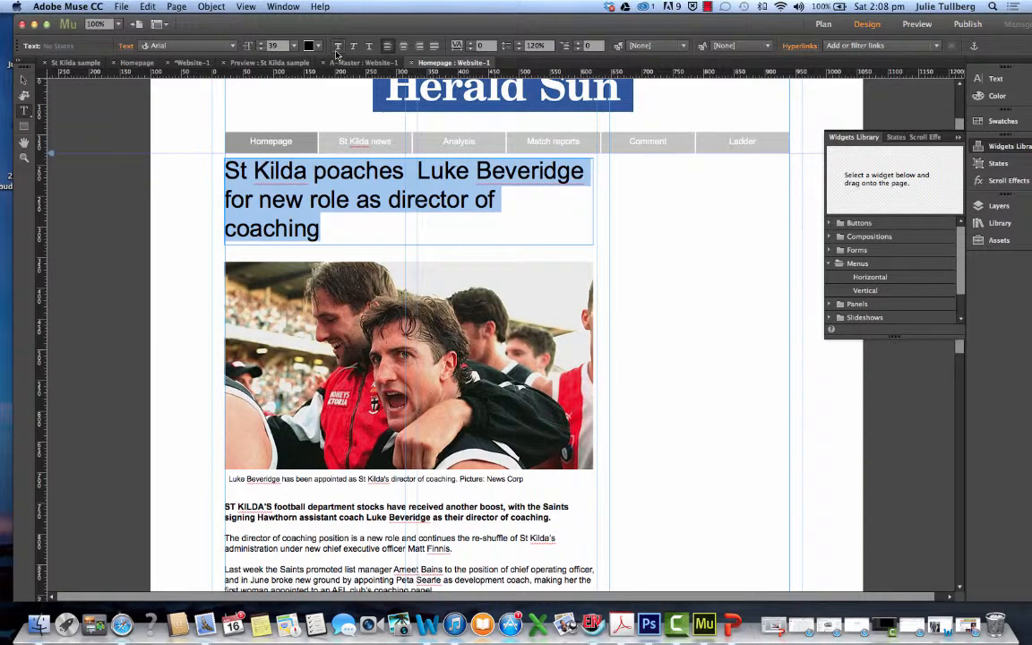
left_click(337, 52)
left_click_drag(474, 223, 226, 179)
left_click(357, 198)
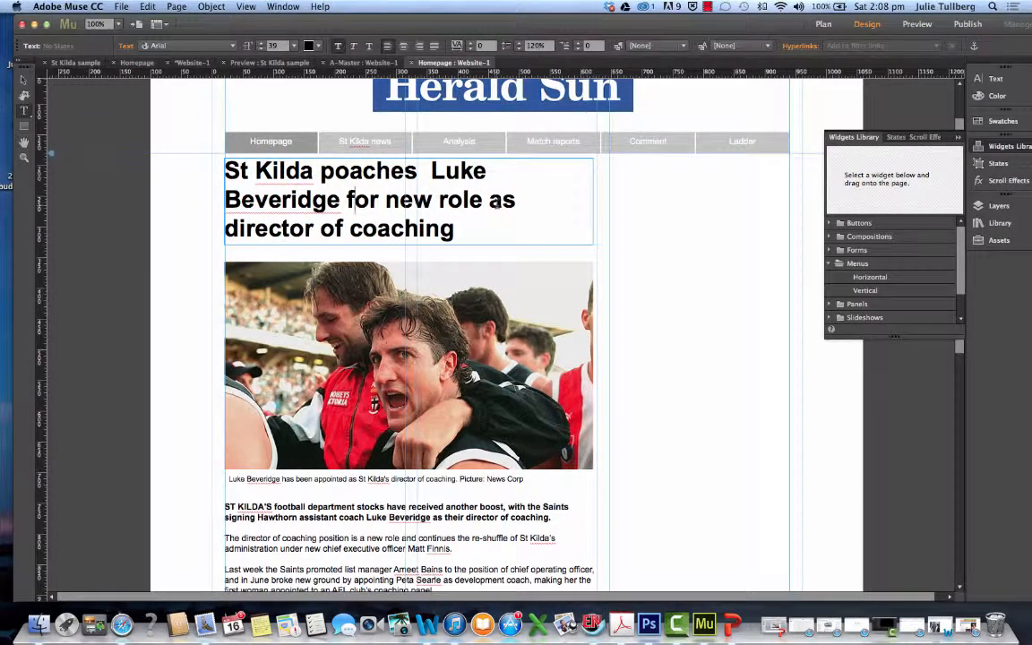
Shorten the headline by deleting "for new role", the first name "Luke" and the surplus spaces
left_click_drag(484, 200, 347, 200)
key("BackSpace")
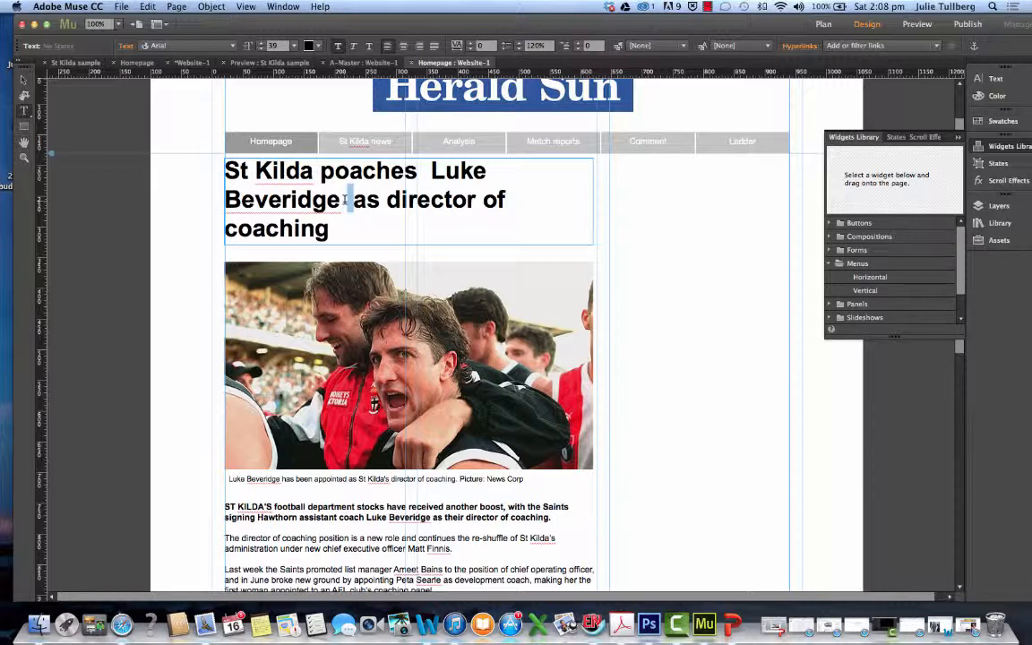
key("BackSpace")
left_click_drag(491, 169, 424, 173)
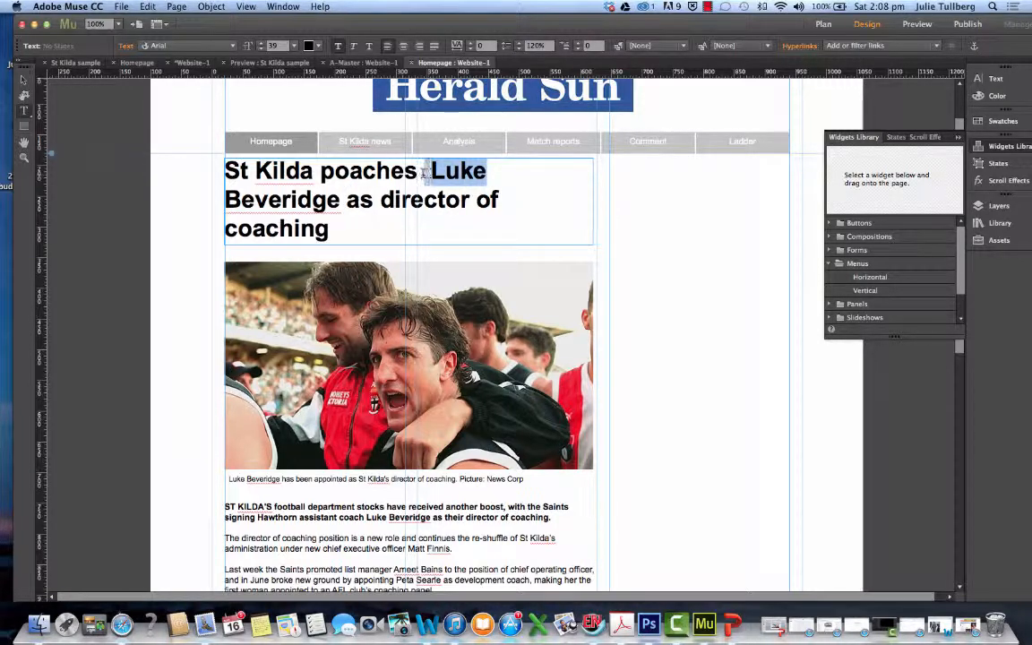
key("BackSpace")
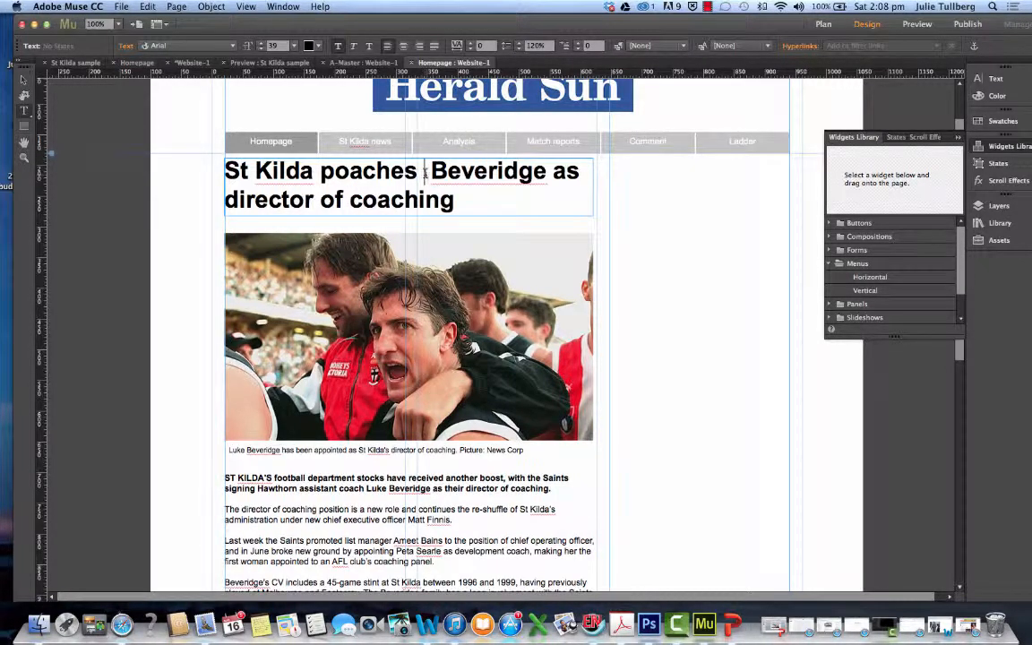
left_click_drag(432, 172, 239, 180)
key("BackSpace")
Insert the word "the" before "director of coaching" in the headline
left_click(500, 198)
left_click(231, 202)
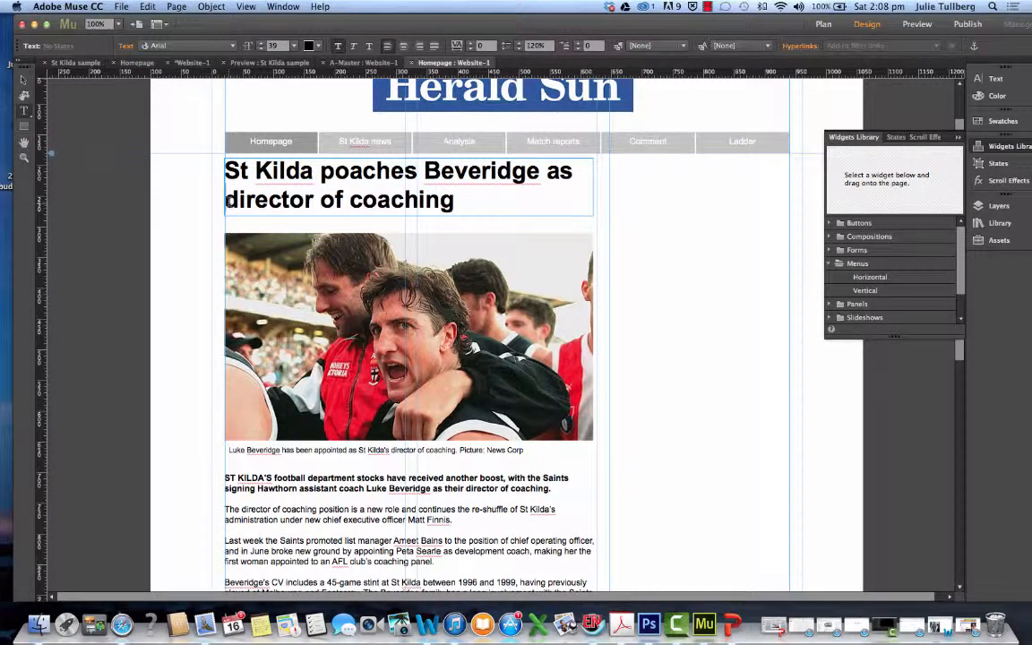
type("the")
Increase the whole headline's font size to 42
triple_click(275, 181)
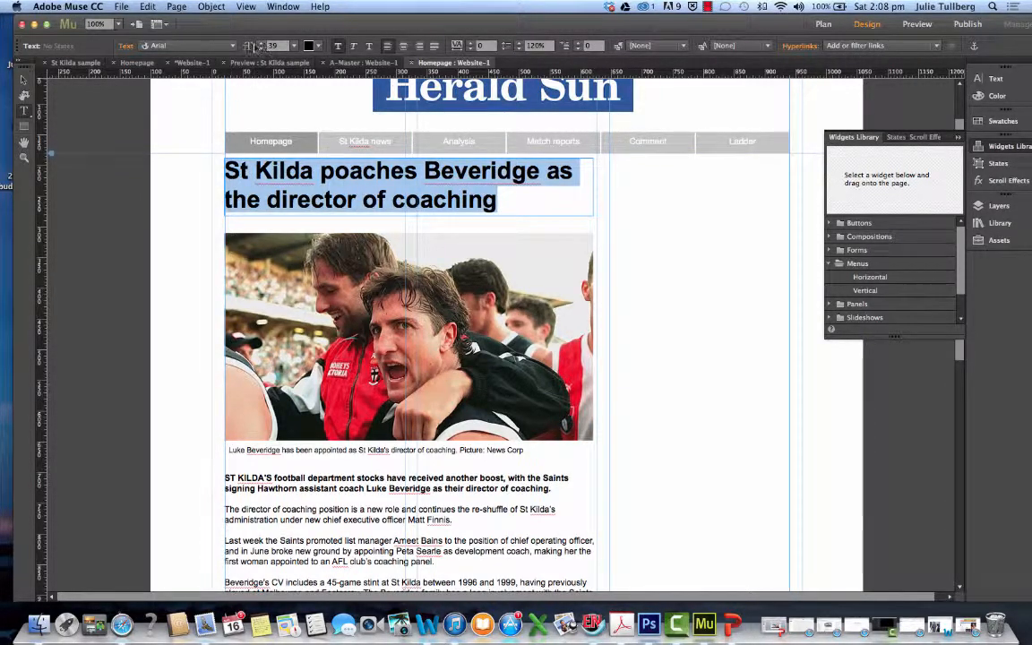
left_click(260, 44)
left_click(260, 43)
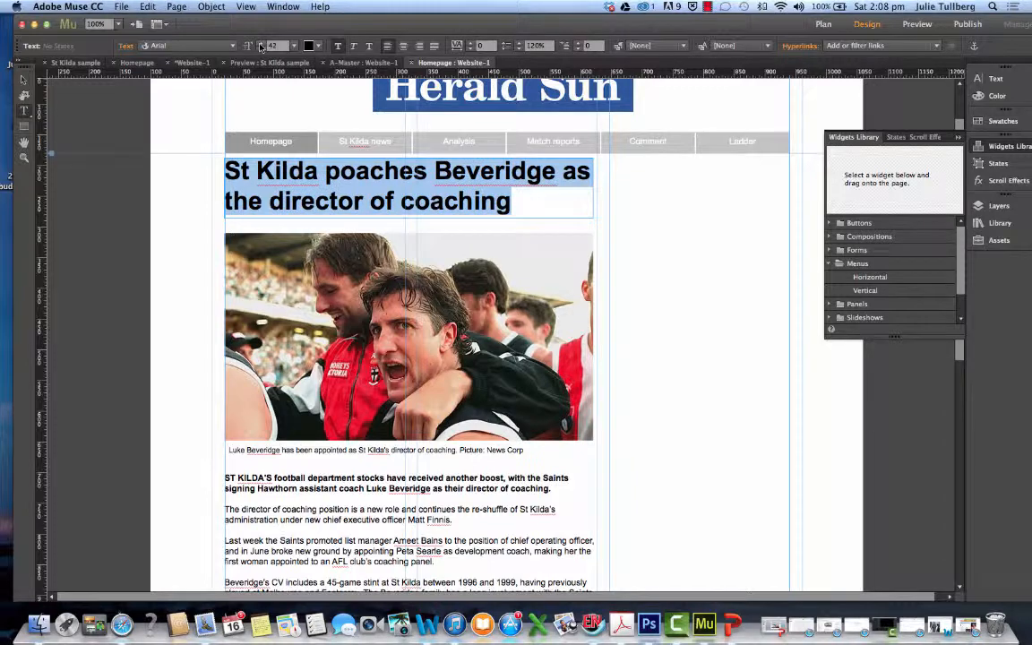
left_click(260, 44)
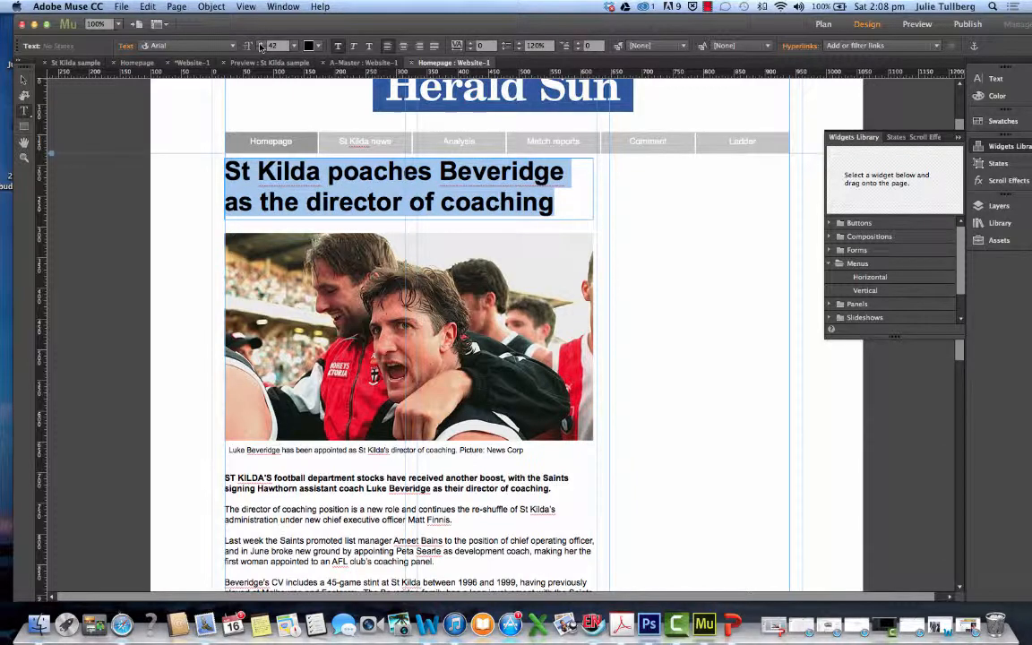
left_click(513, 216)
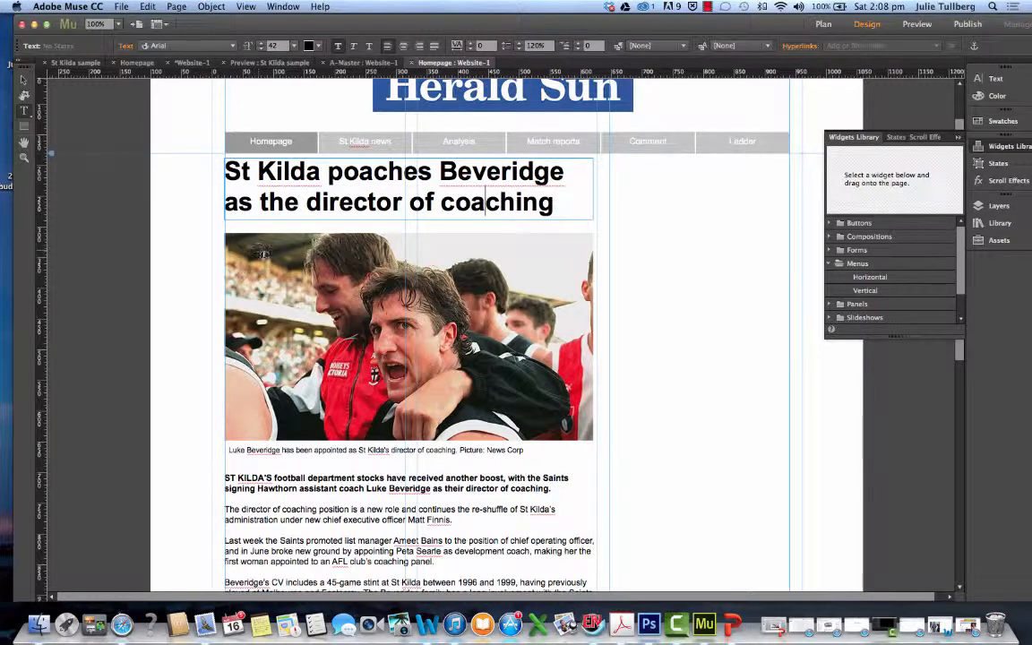
Move the lead photo down to about Y 358 and the story text frame down to about Y 798
left_click(24, 81)
left_click_drag(404, 293, 405, 320)
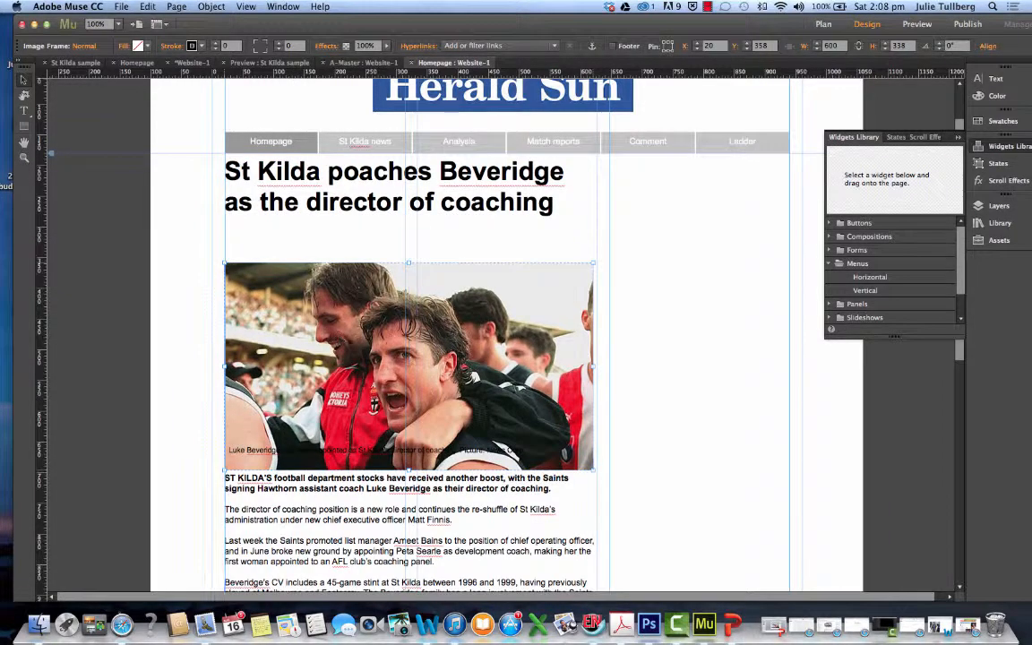
scroll(419, 518, "down", 3)
scroll(419, 518, "down", 2)
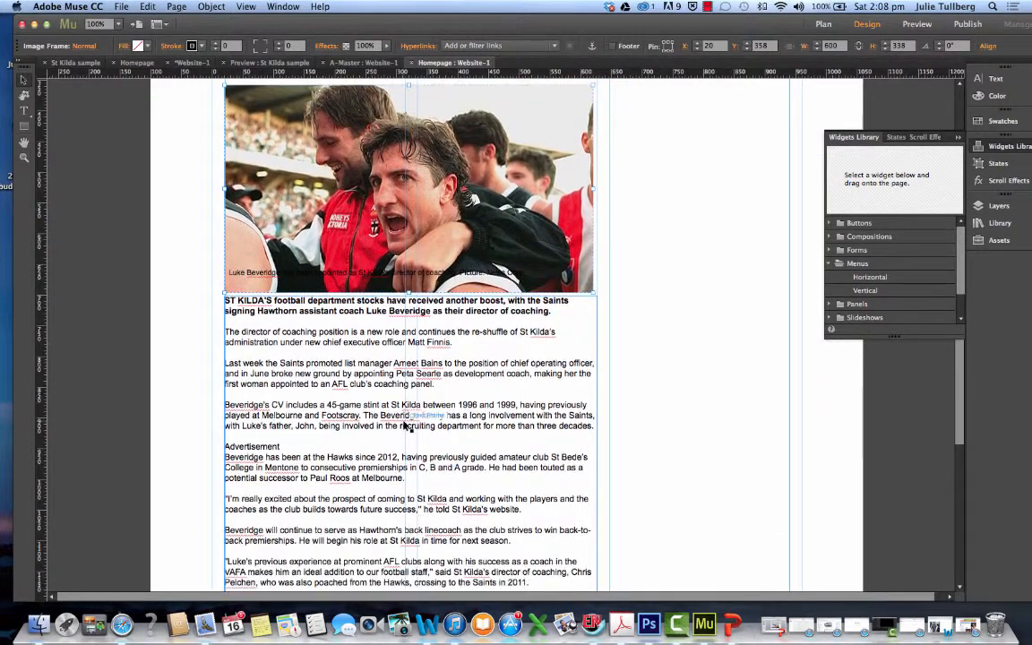
left_click_drag(405, 427, 405, 485)
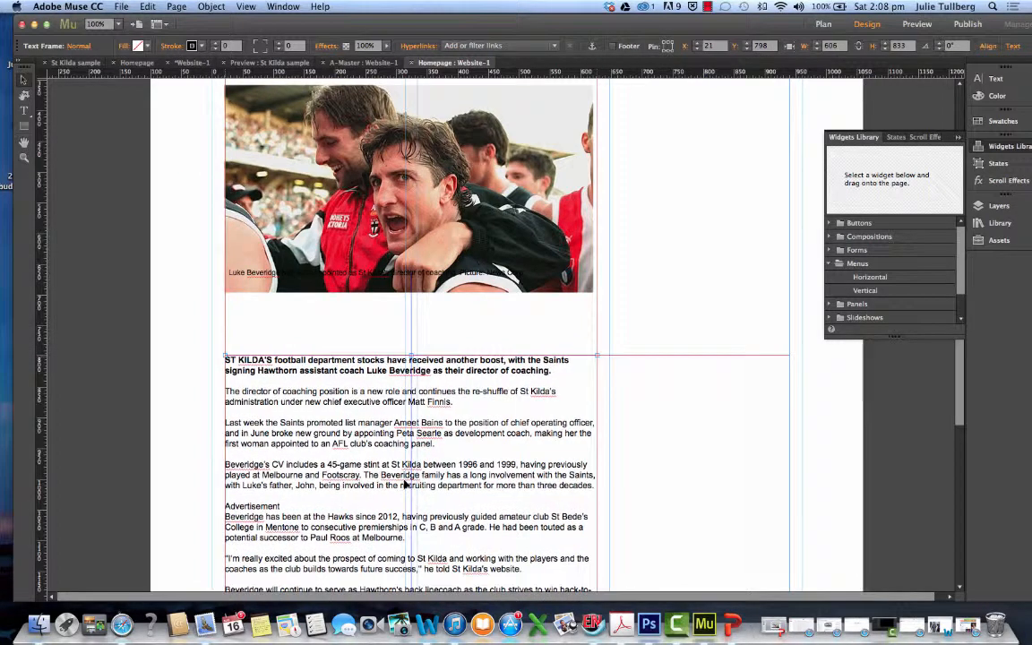
Move the caption just below the lead photo, and lower the photo to about Y 374
left_click(388, 275)
left_click_drag(387, 275, 385, 305)
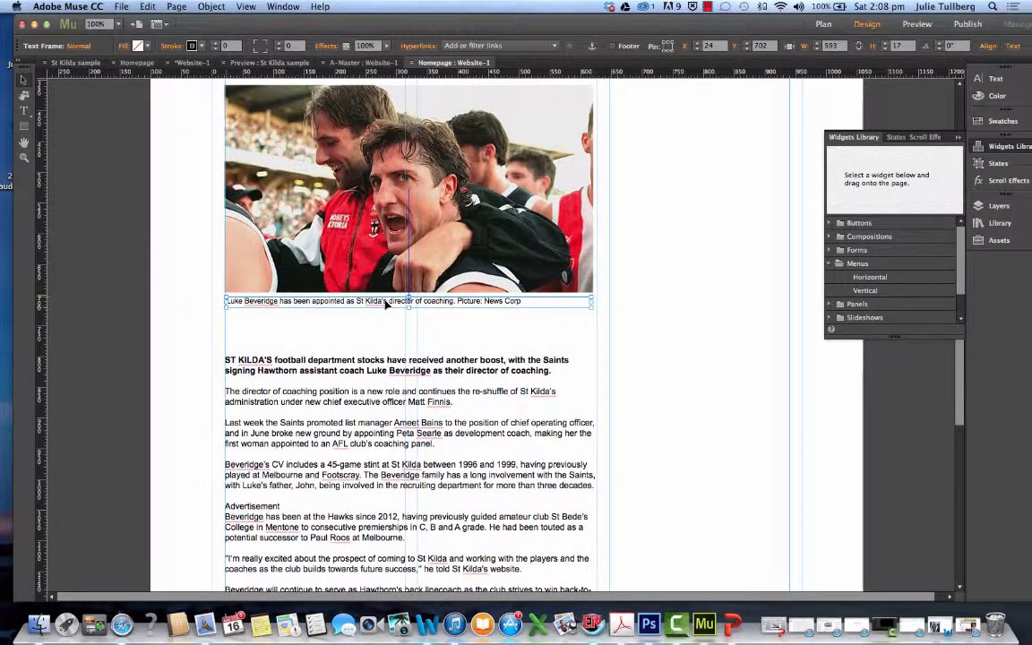
scroll(426, 316, "up", 5)
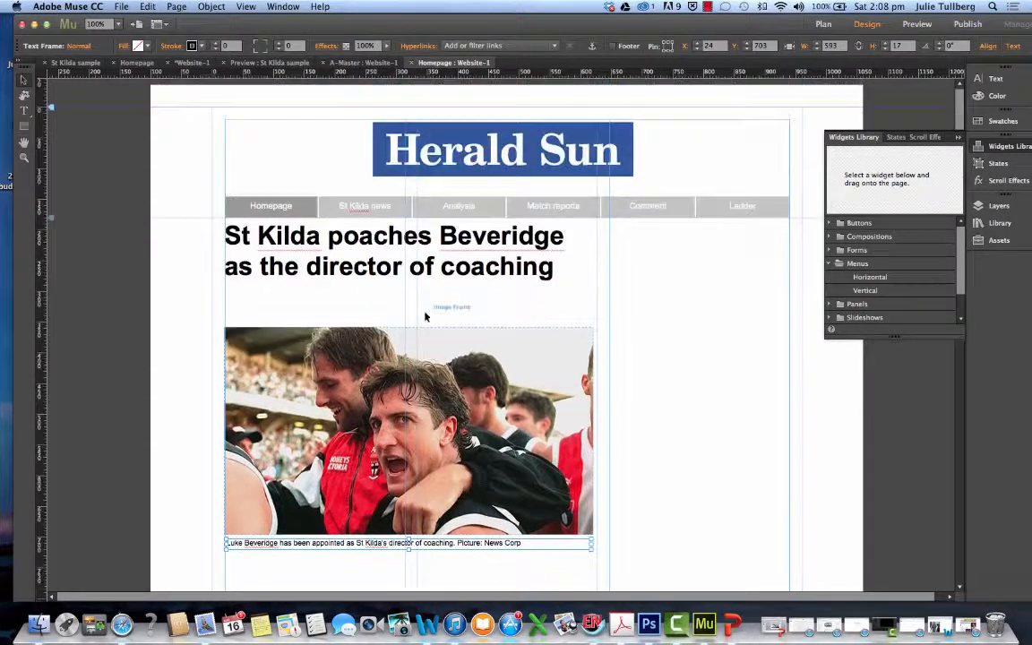
scroll(426, 316, "down", 1)
left_click(408, 291)
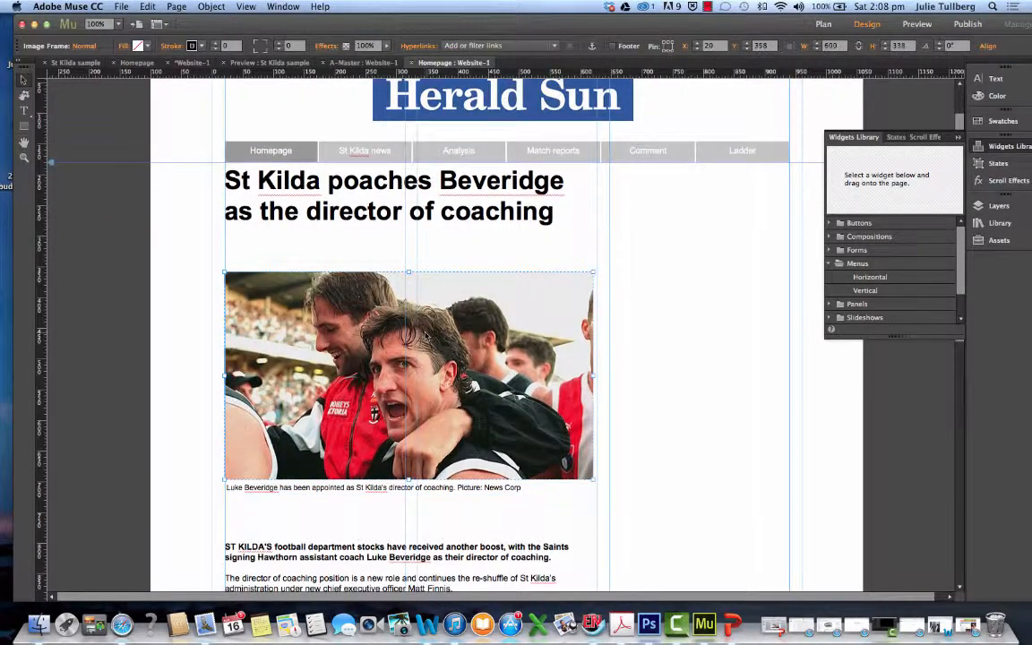
left_click_drag(427, 335, 448, 362)
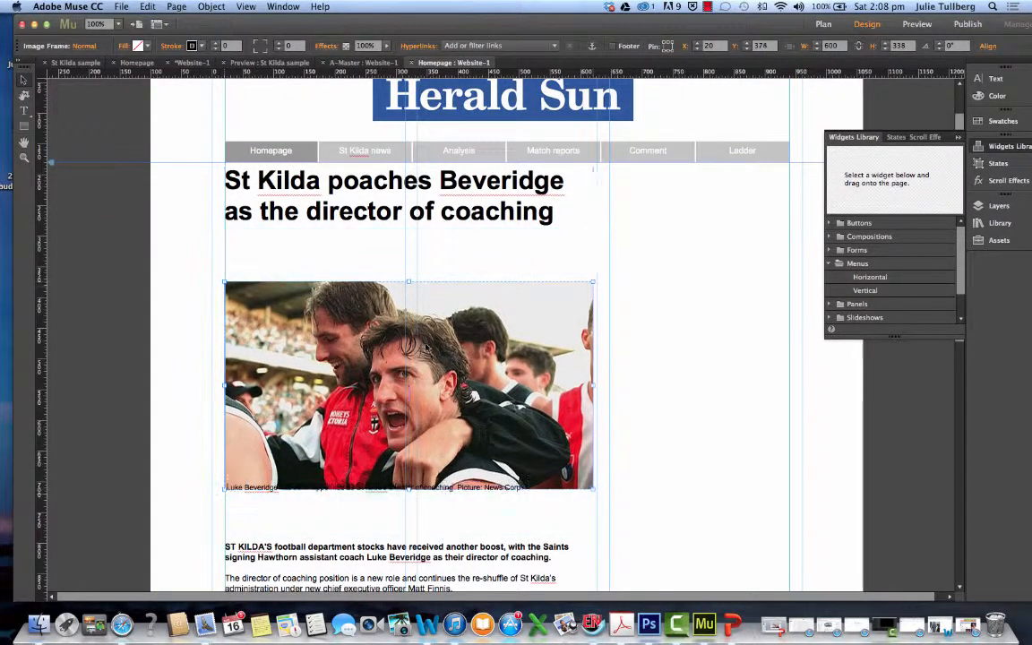
Place the caption back under the lead photo and move the story text frame up to about Y 768
scroll(448, 361, "down", 4)
left_click_drag(453, 312, 449, 316)
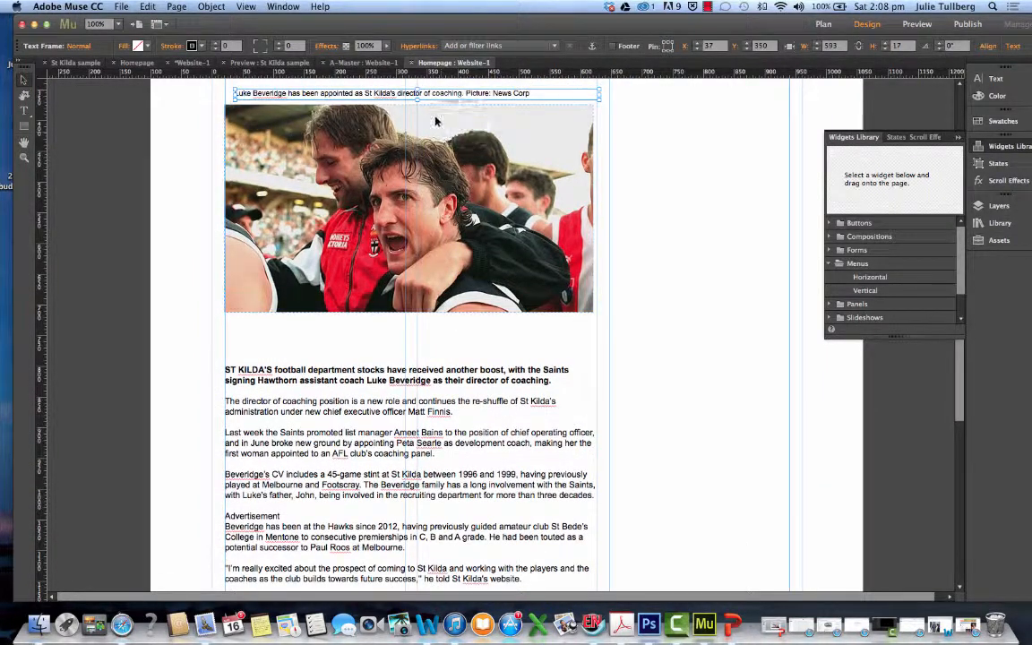
left_click_drag(390, 93, 419, 334)
left_click(418, 402)
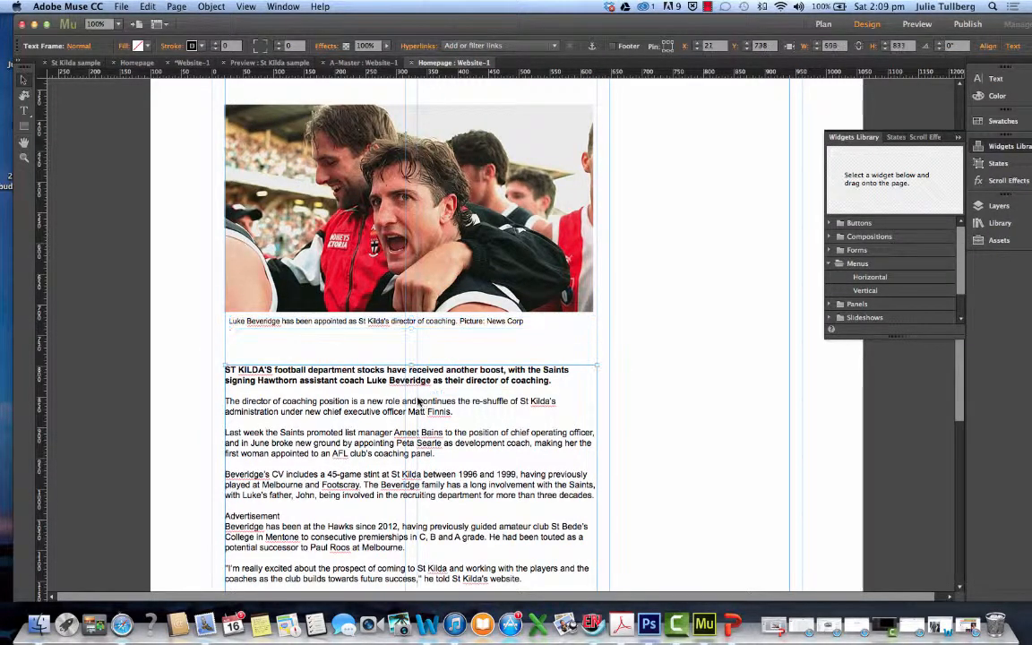
left_click_drag(418, 402, 418, 383)
Switch to The Age article in Safari, copy its date "July 29, 2014" and minimize the browser window
scroll(566, 361, "up", 5)
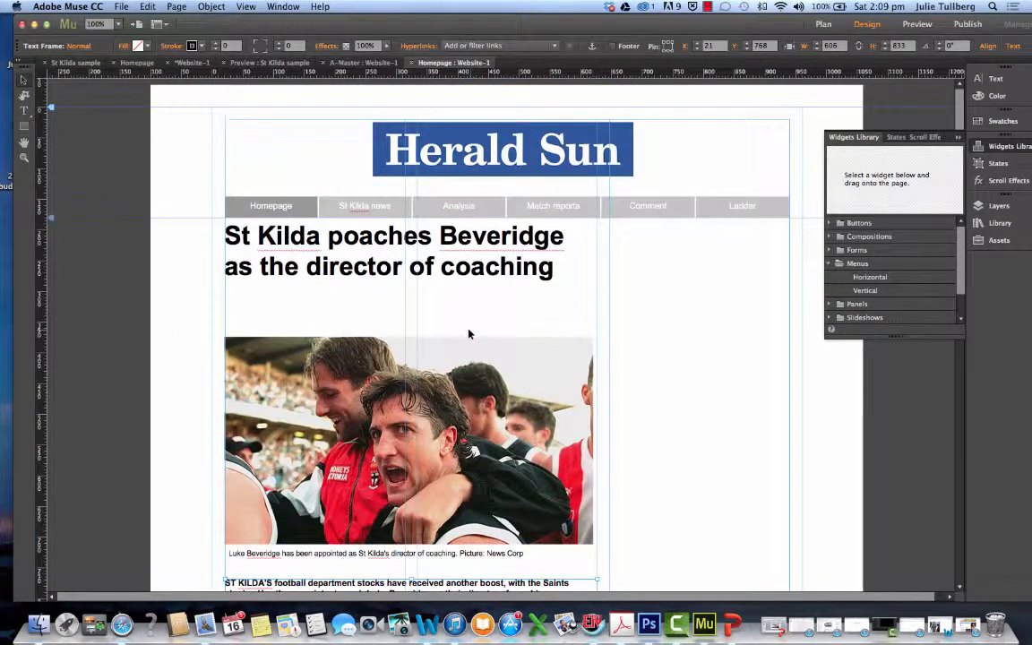
left_click(952, 626)
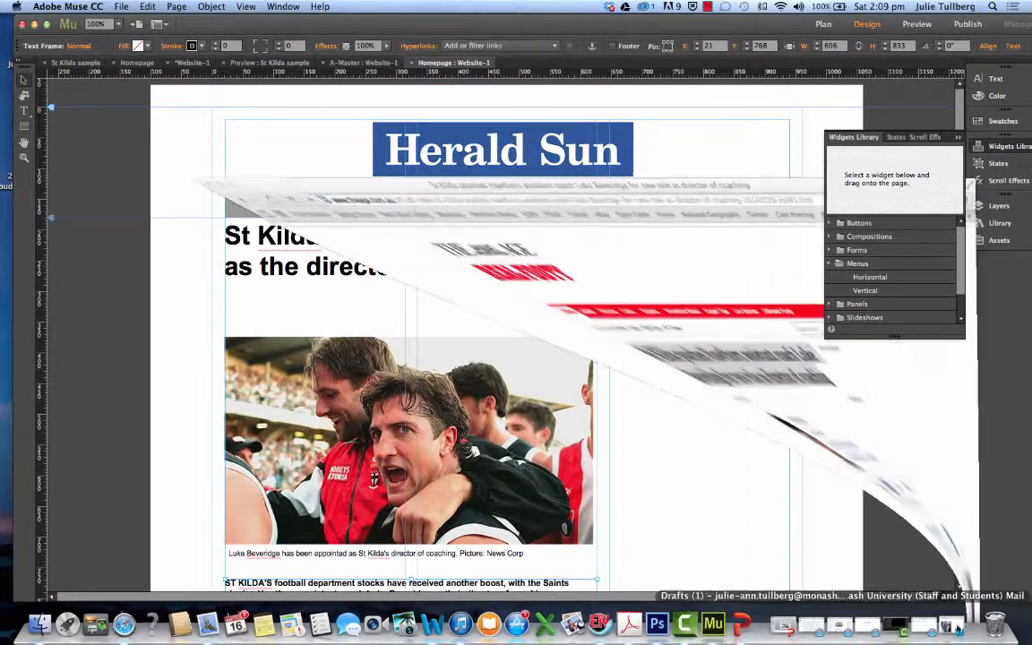
left_click_drag(296, 277, 261, 274)
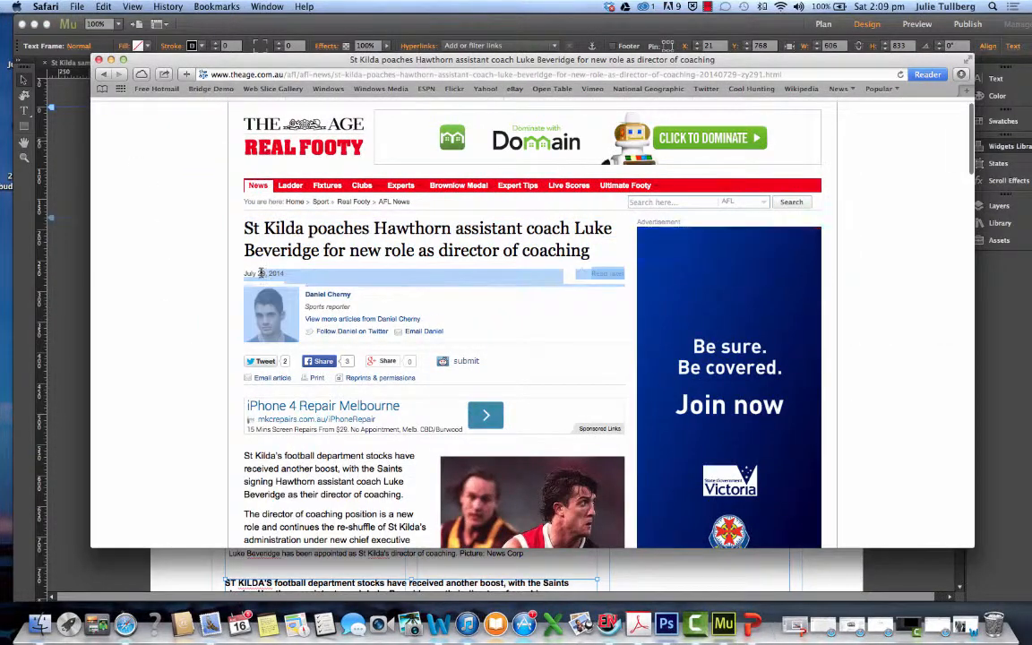
left_click(285, 272)
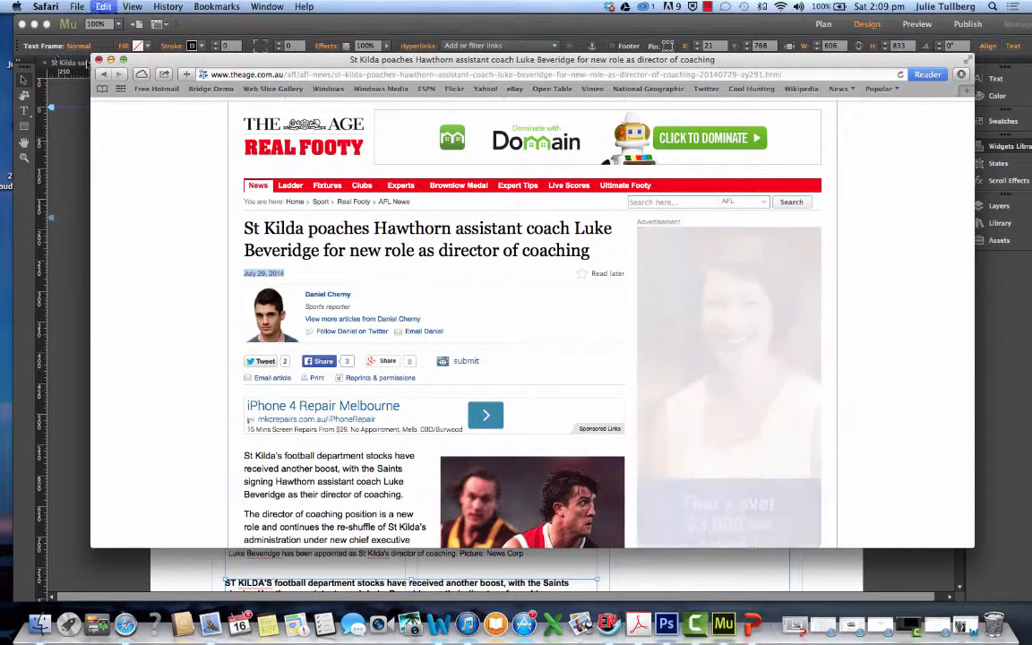
left_click(110, 59)
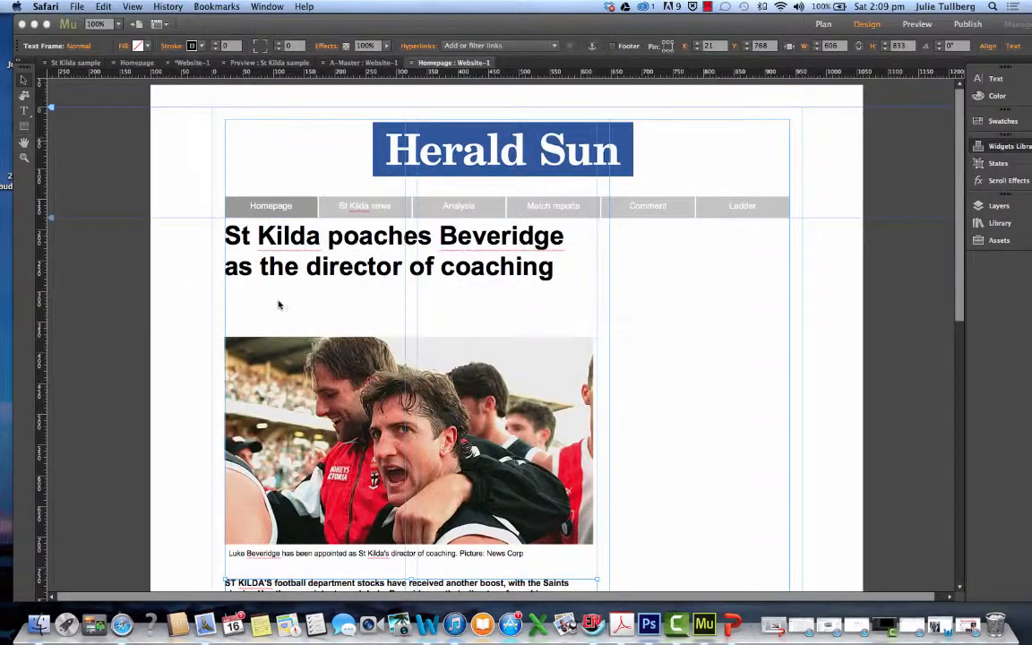
Paste the copied date onto the homepage and place it below the headline at about X 20, Y 301
left_click(278, 305)
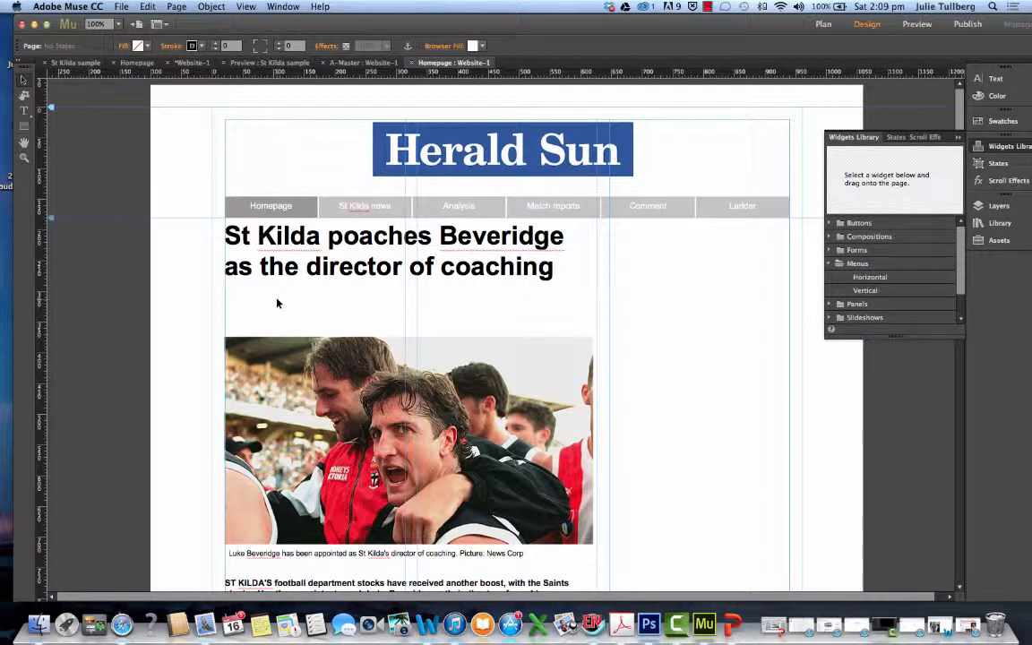
key("super+v")
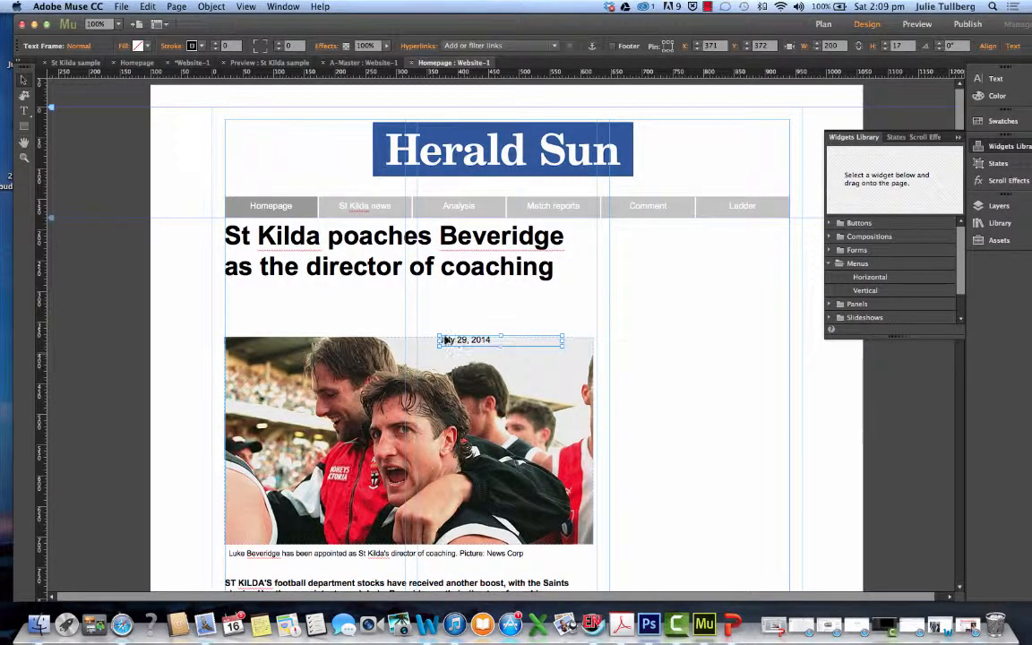
left_click_drag(450, 343, 236, 301)
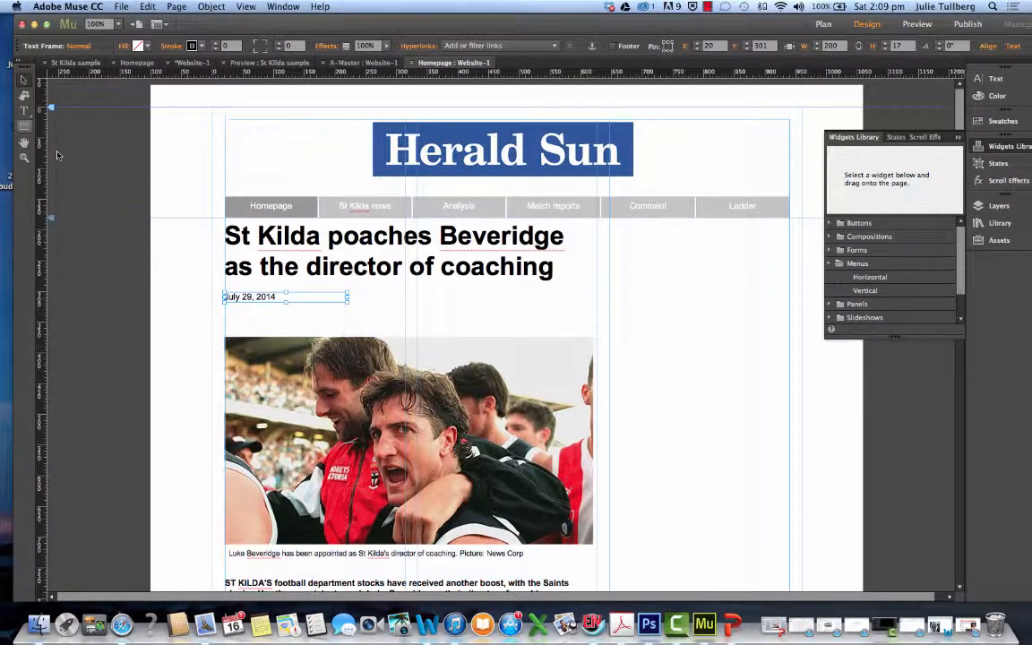
Set the font size of the date text below the headline to 12
left_click(25, 111)
left_click(279, 297)
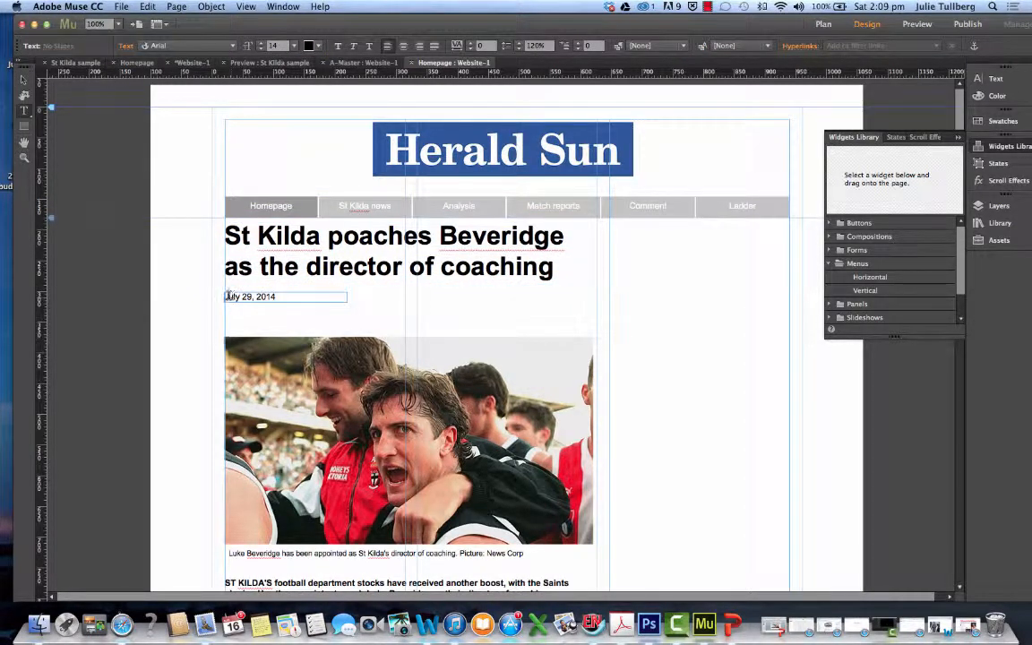
left_click_drag(268, 299, 215, 296)
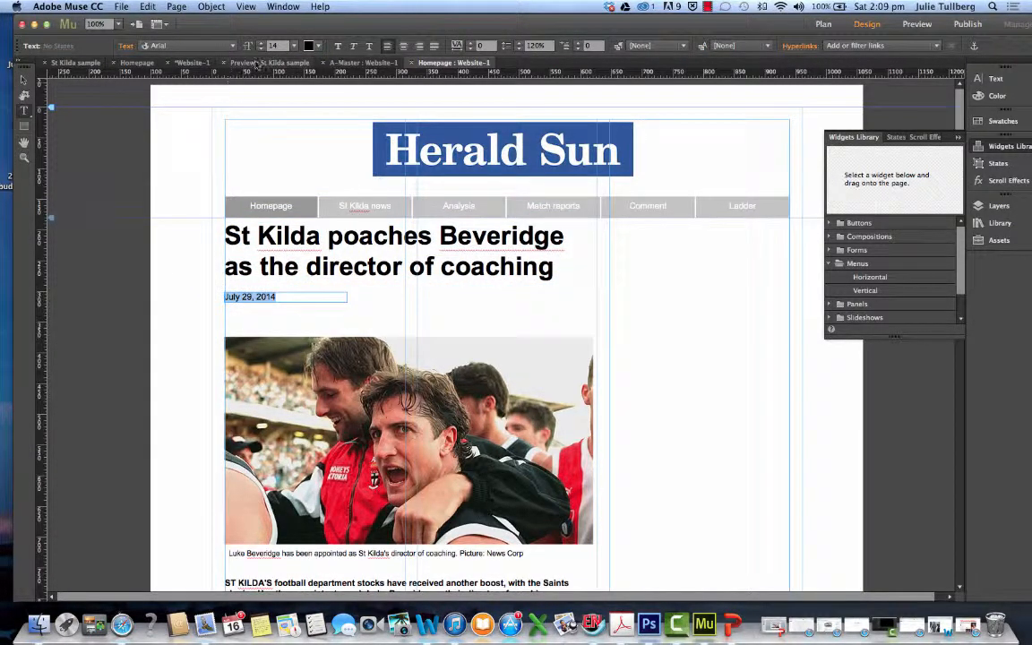
left_click(261, 43)
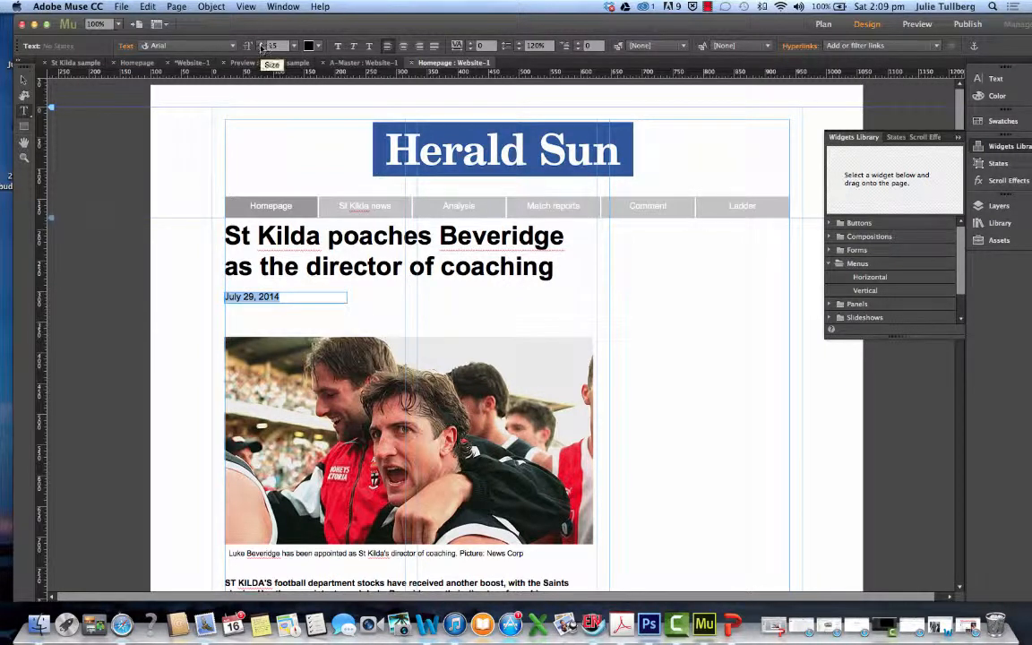
left_click(261, 49)
left_click(261, 48)
left_click(260, 48)
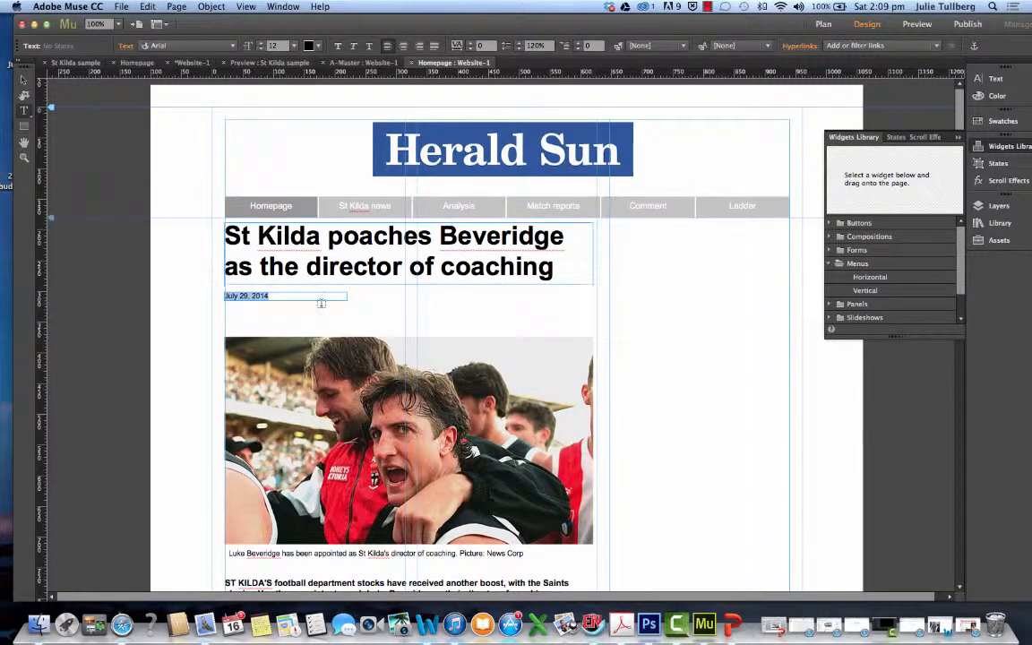
left_click(292, 297)
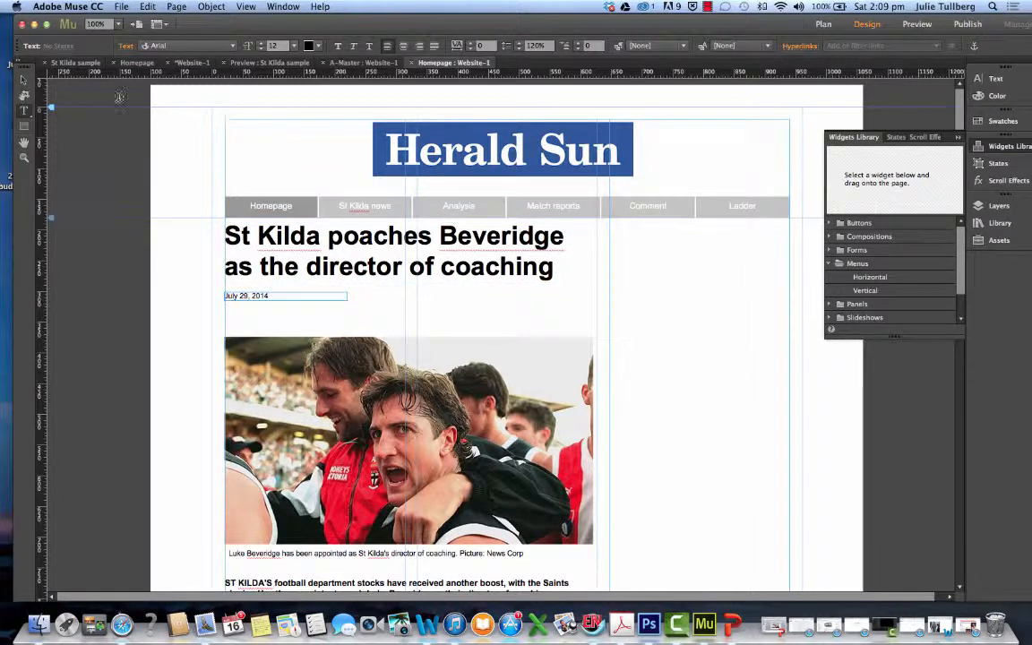
Narrow the date's text frame to about the length of its text
left_click(24, 81)
left_click_drag(346, 296, 271, 295)
left_click(282, 309)
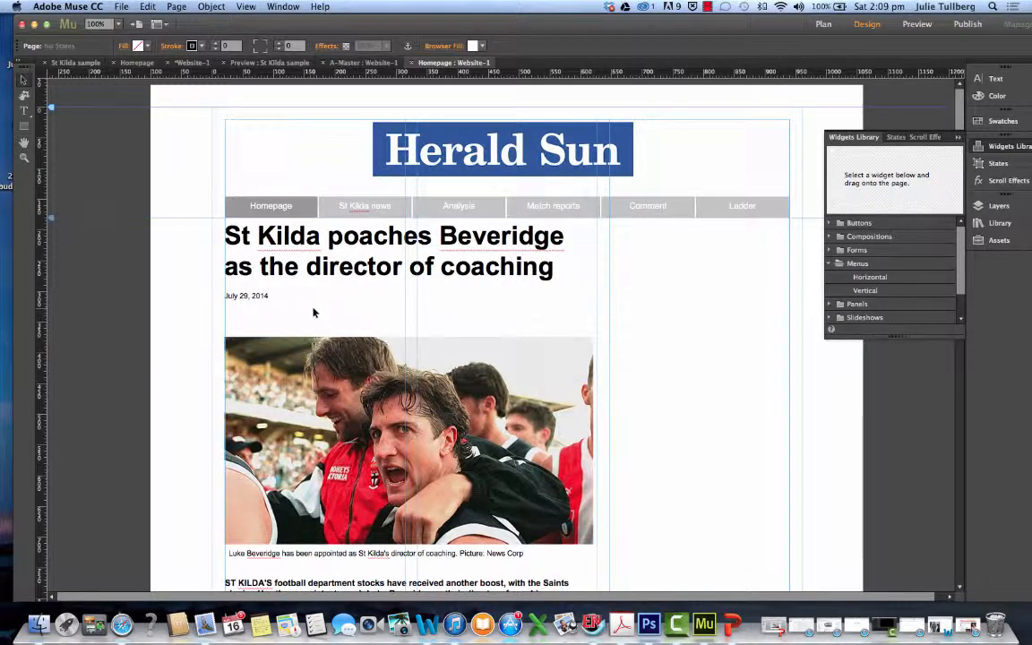
Paste another copy of the date at about X 20, Y 328 and replace its text with the author's full name
key("super+v")
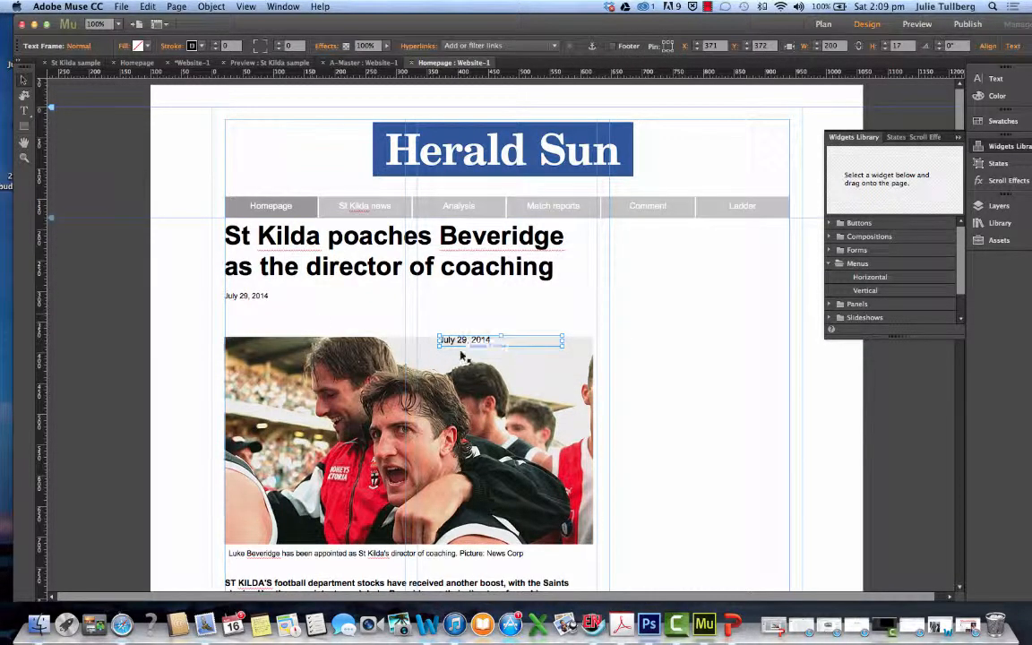
left_click_drag(452, 344, 237, 317)
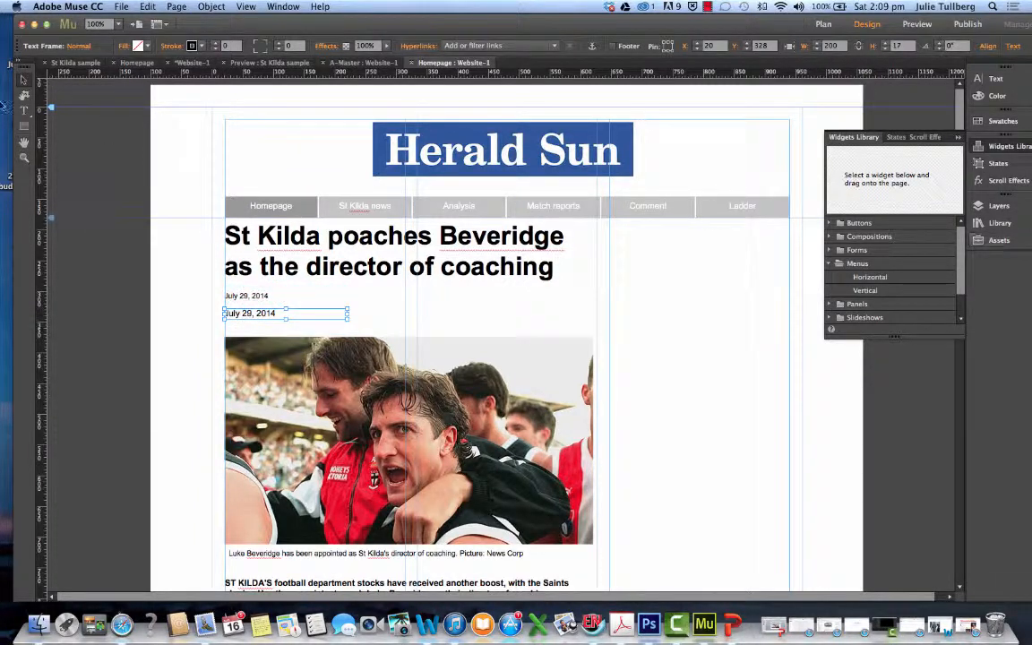
left_click(24, 110)
left_click_drag(288, 318, 230, 313)
type("Julie Tullberg")
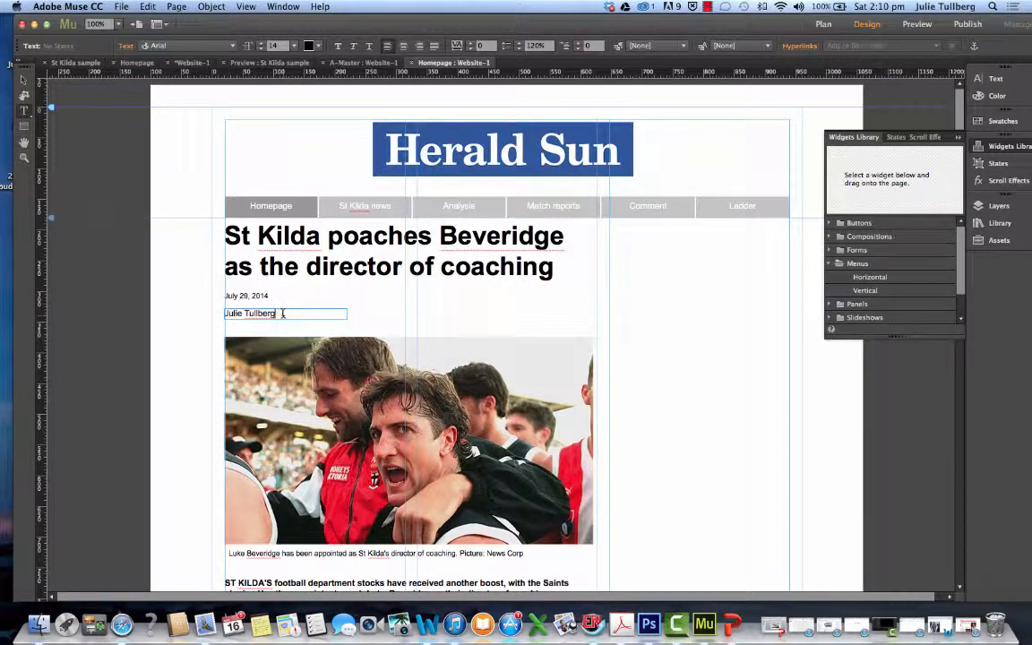
Make the author's byline bold and set its font size to 13
left_click_drag(283, 312, 224, 314)
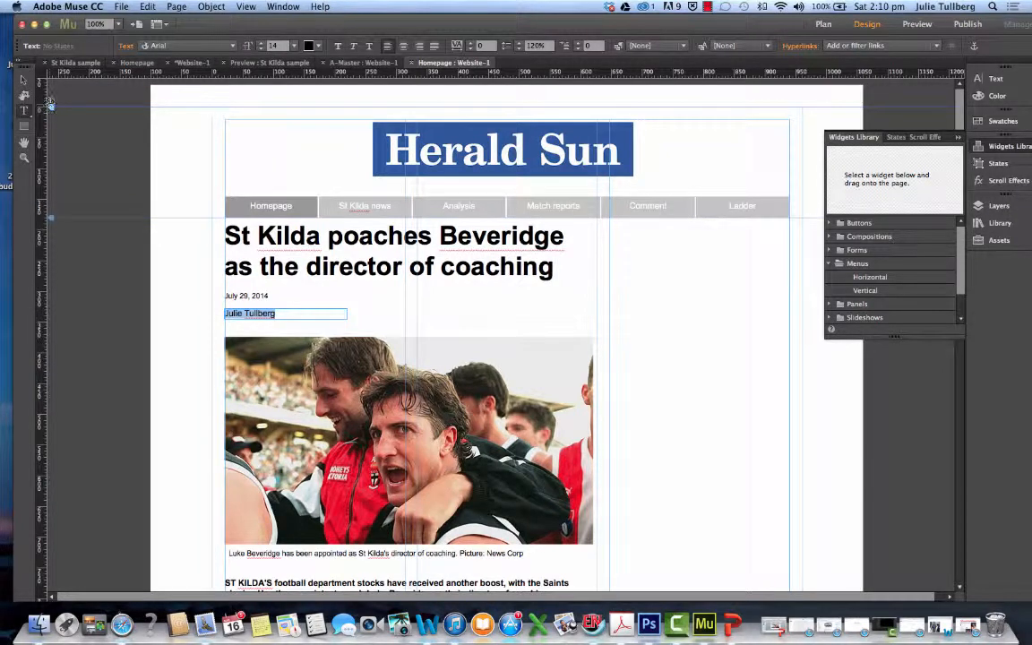
left_click(338, 46)
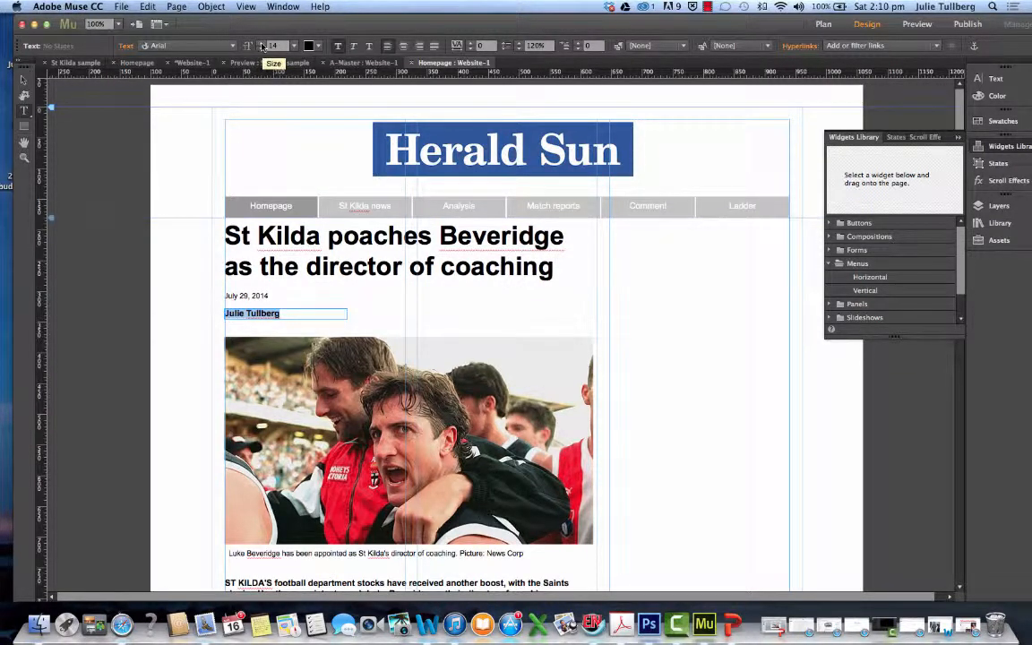
left_click(261, 49)
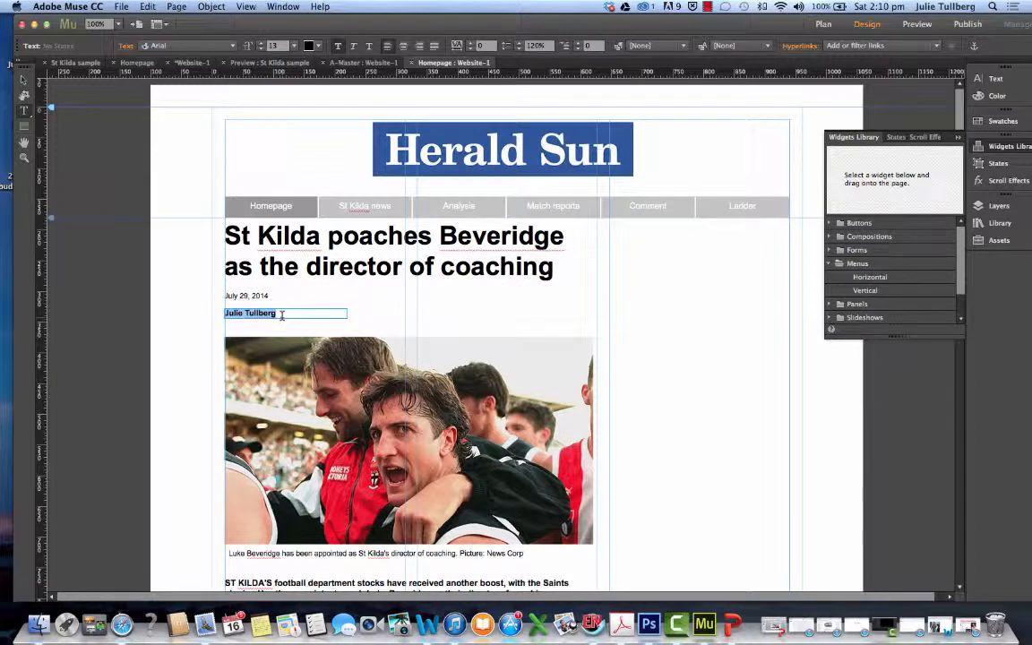
Narrow the byline's text frame to a width of about 100
key("Escape")
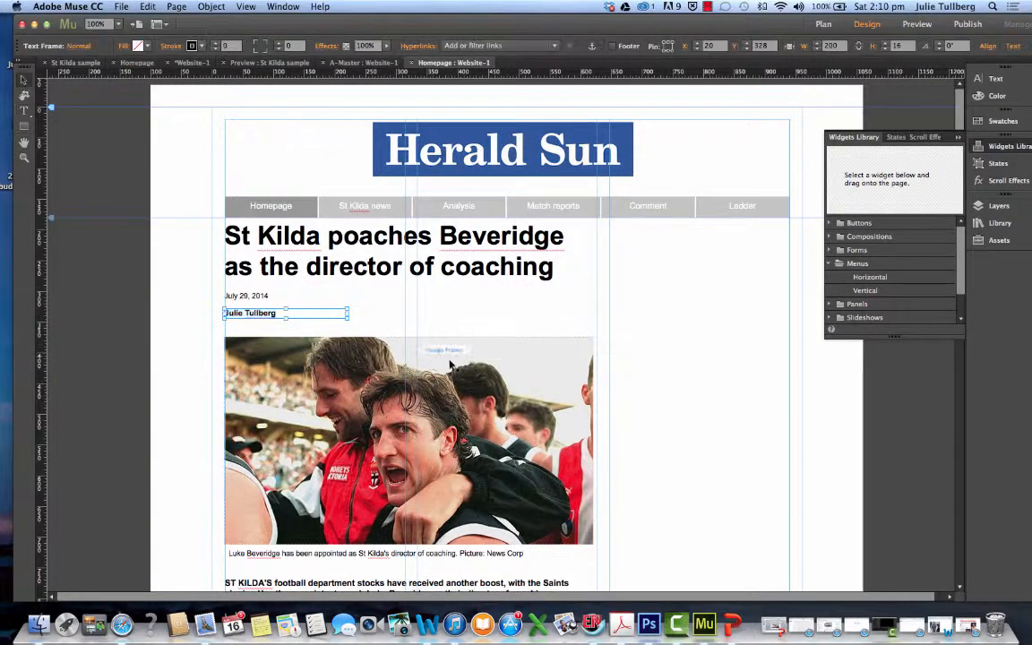
left_click_drag(346, 316, 287, 314)
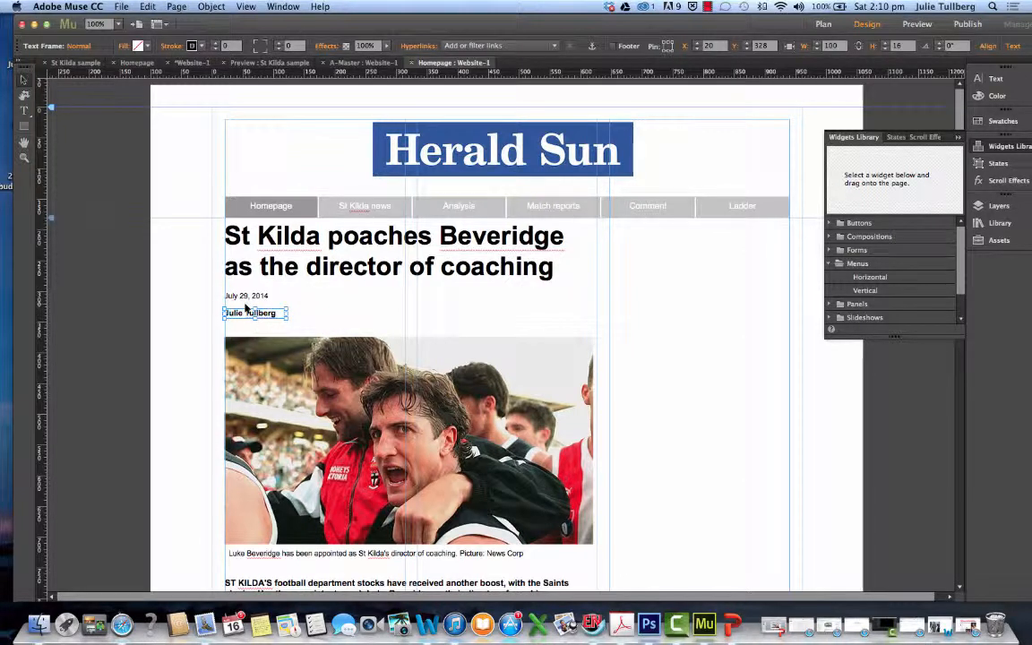
left_click(300, 310)
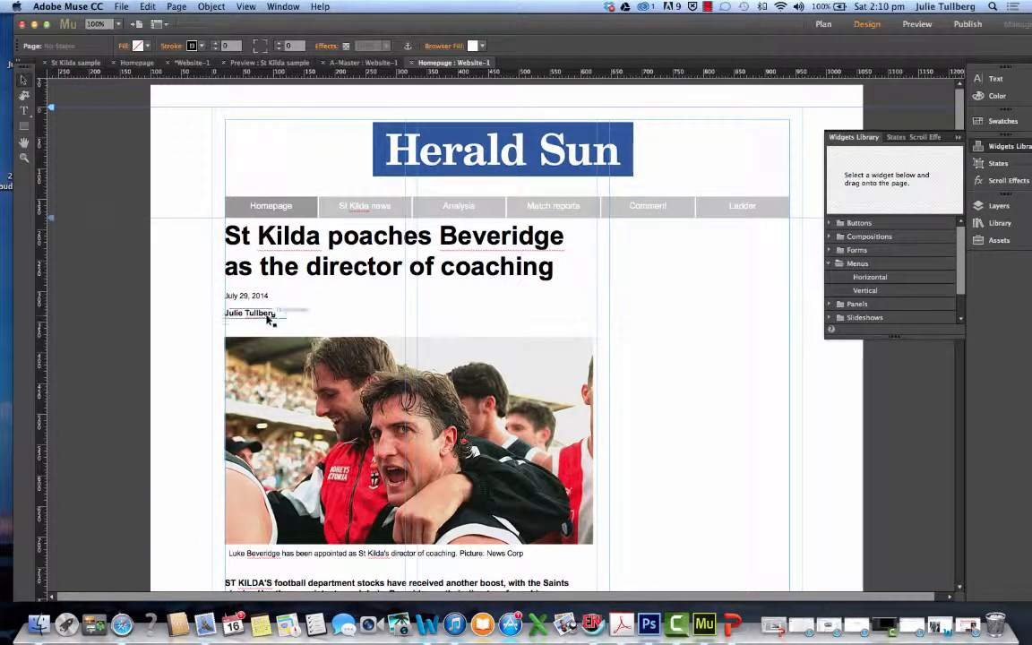
Move the lead photo down and enlarge it to about 607 wide at Y 389, matching the column guide
left_click_drag(276, 354, 274, 364)
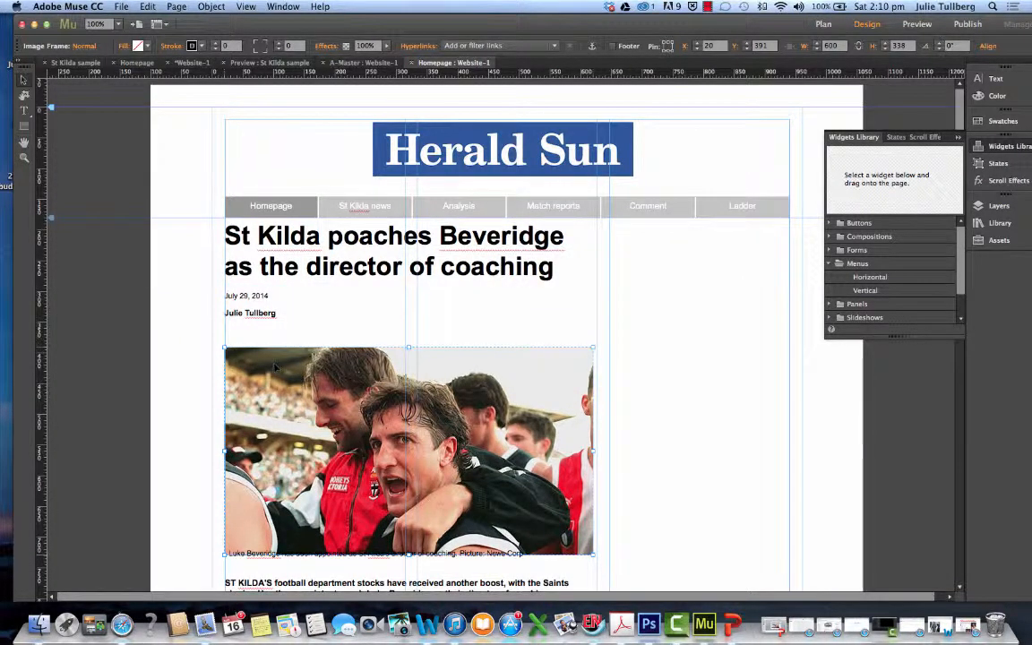
left_click_drag(593, 450, 597, 451)
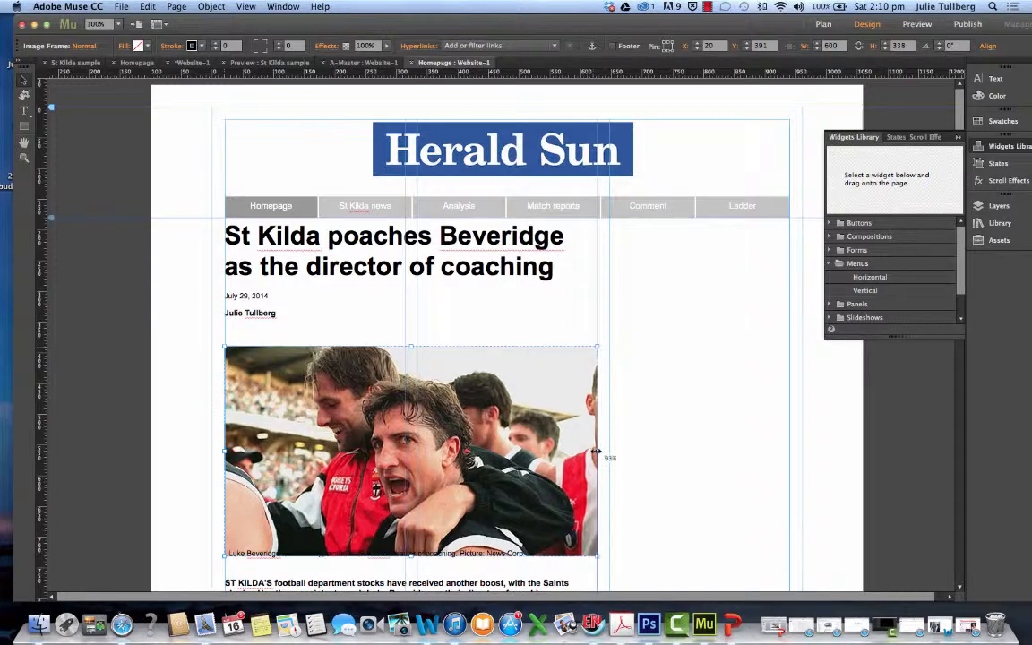
Move the caption below the photo to about X 20, Y 741 and the story text frame to about X 20, Y 784
scroll(504, 411, "down", 5)
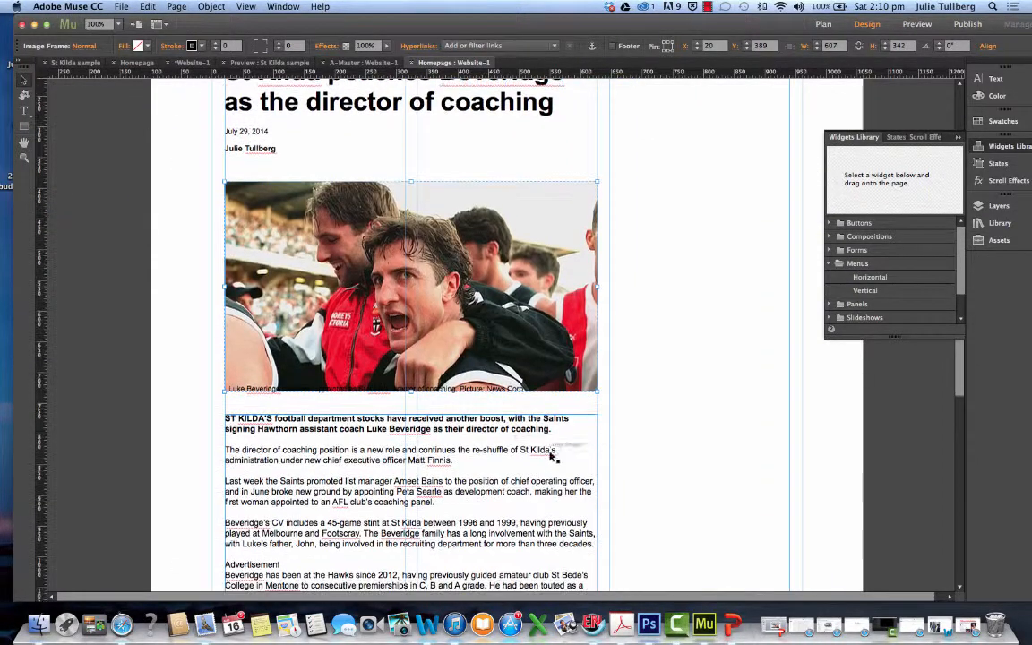
left_click_drag(416, 393, 414, 405)
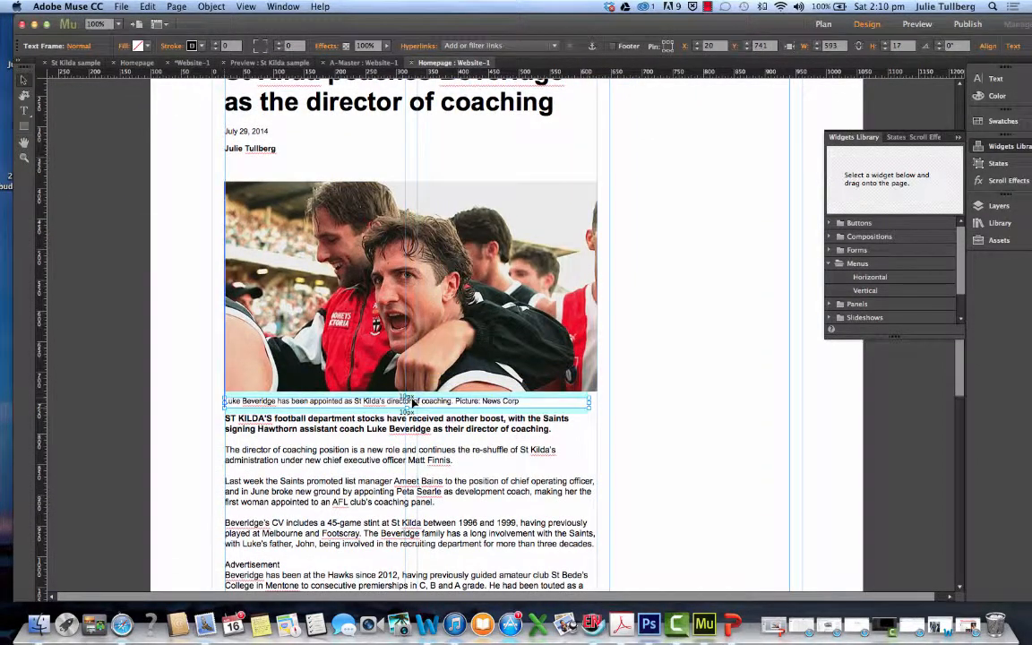
scroll(465, 450, "down", 2)
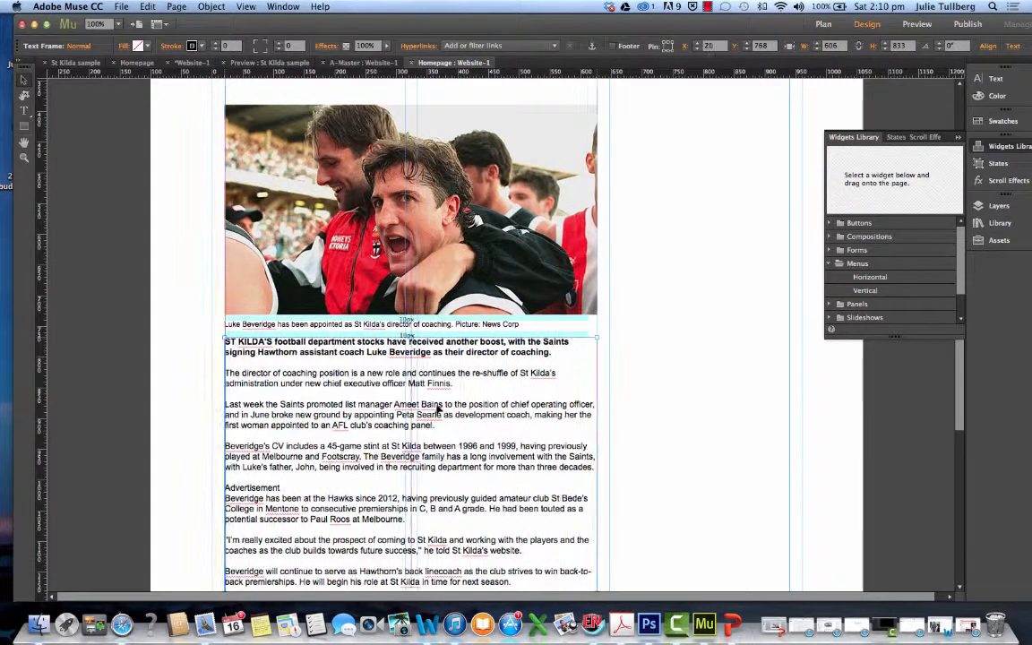
left_click(438, 410)
left_click_drag(438, 409, 436, 415)
scroll(466, 411, "up", 6)
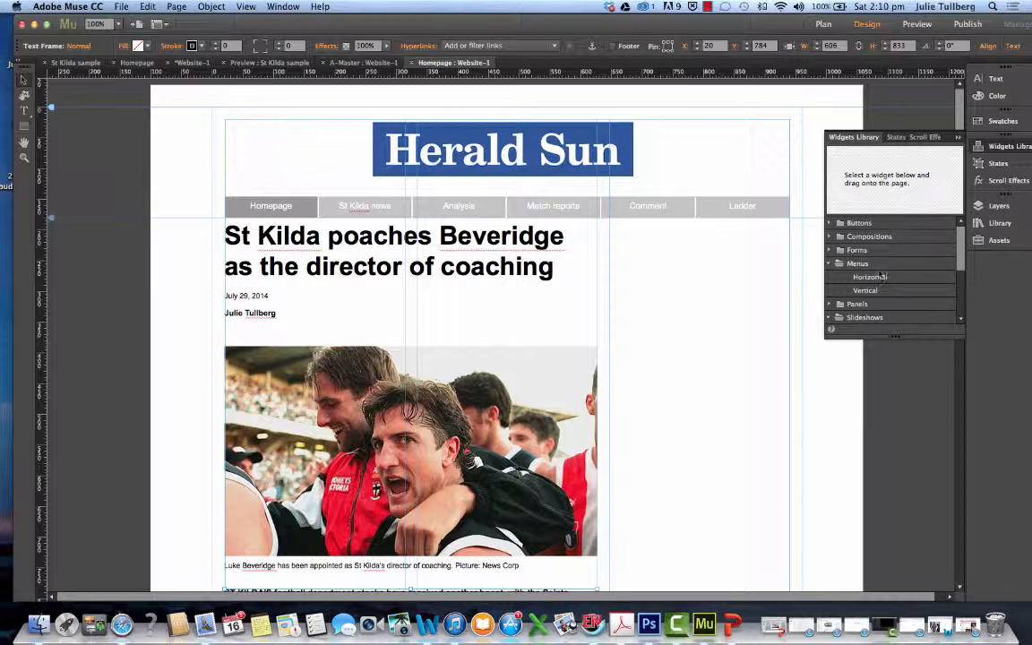
Place a Twitter Tweet widget between the byline and the lead photo, at about X 25, Y 360
scroll(954, 292, "down", 3)
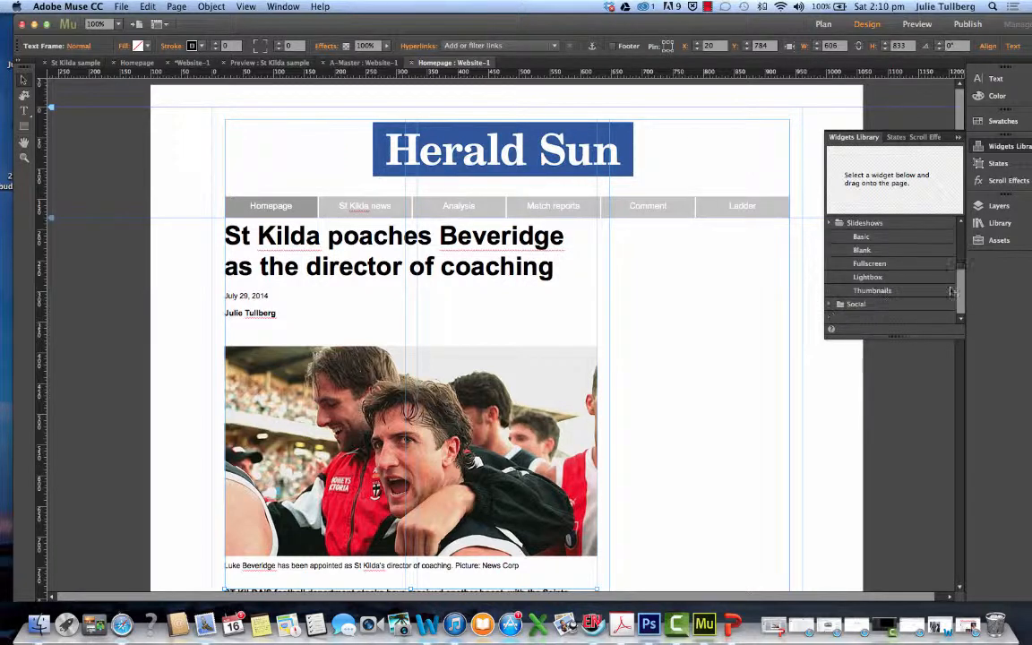
left_click(830, 304)
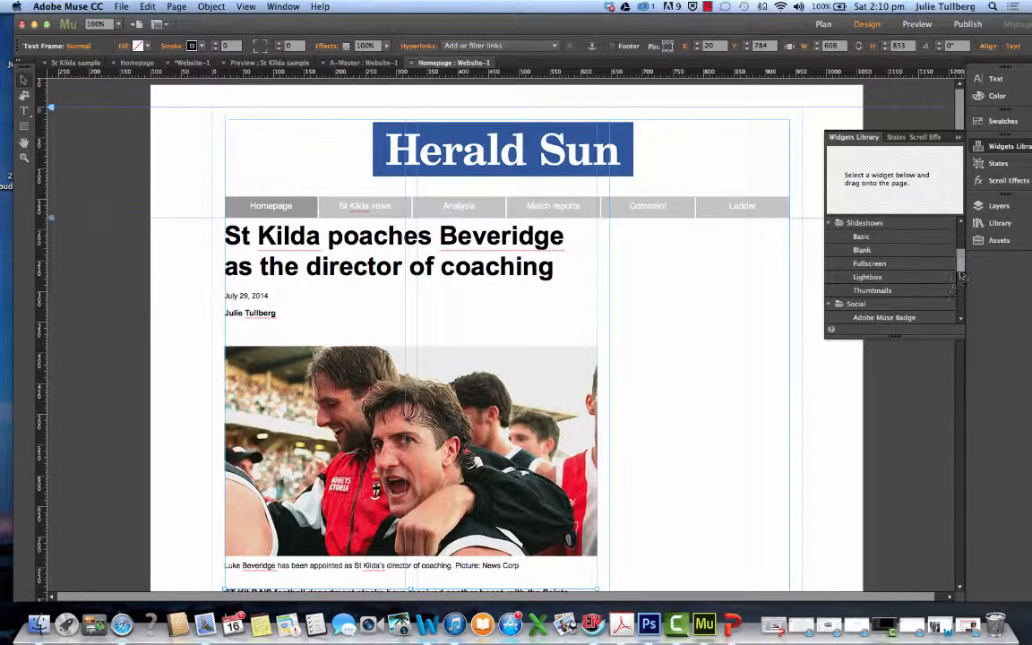
scroll(958, 291, "down", 5)
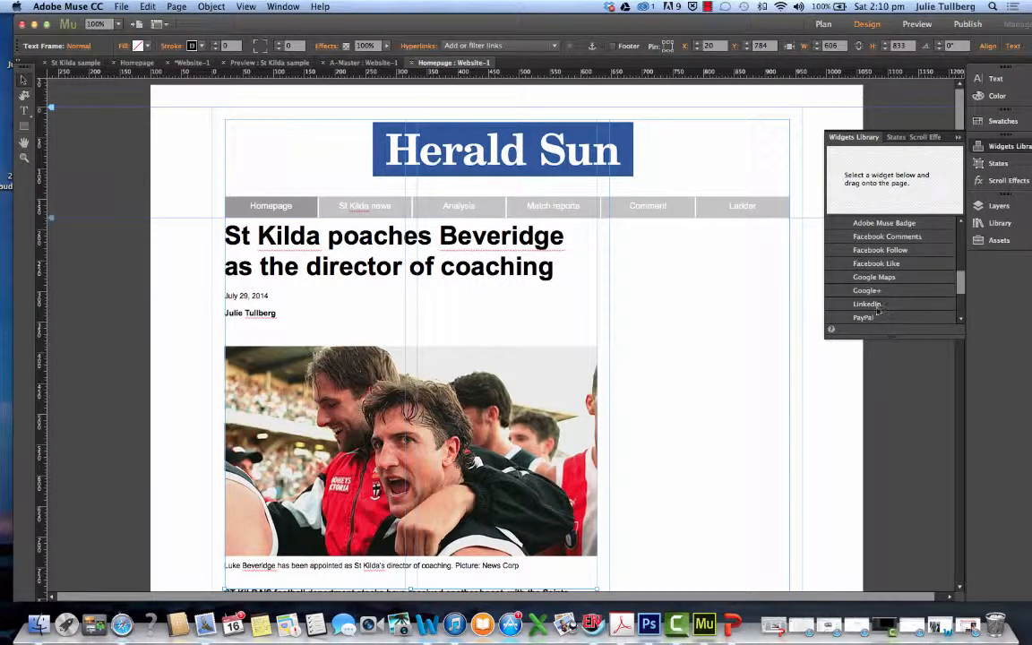
scroll(890, 276, "down", 3)
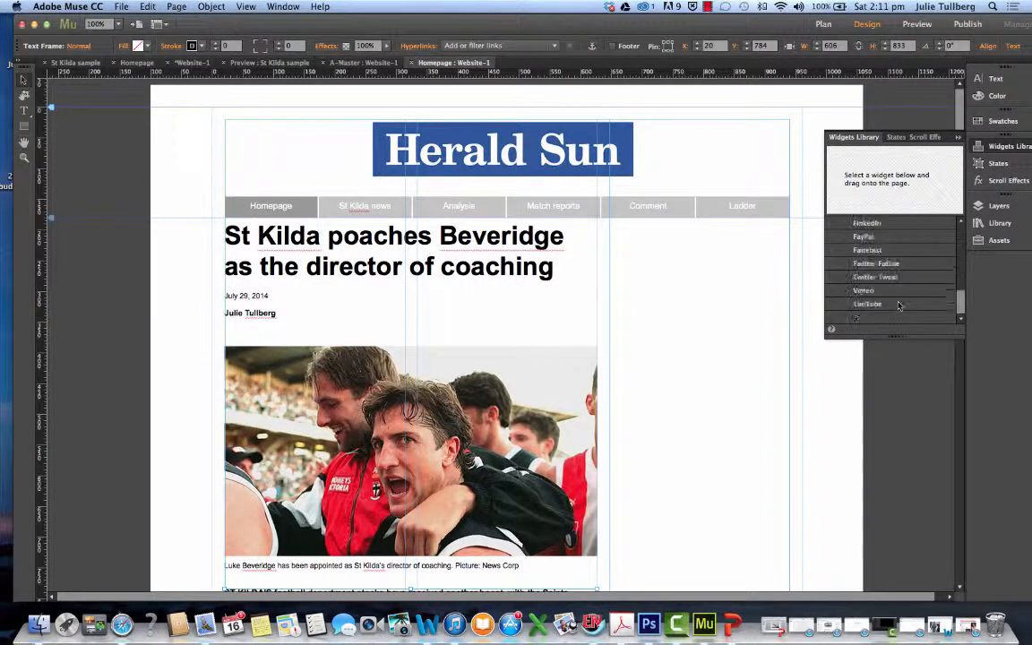
left_click(892, 278)
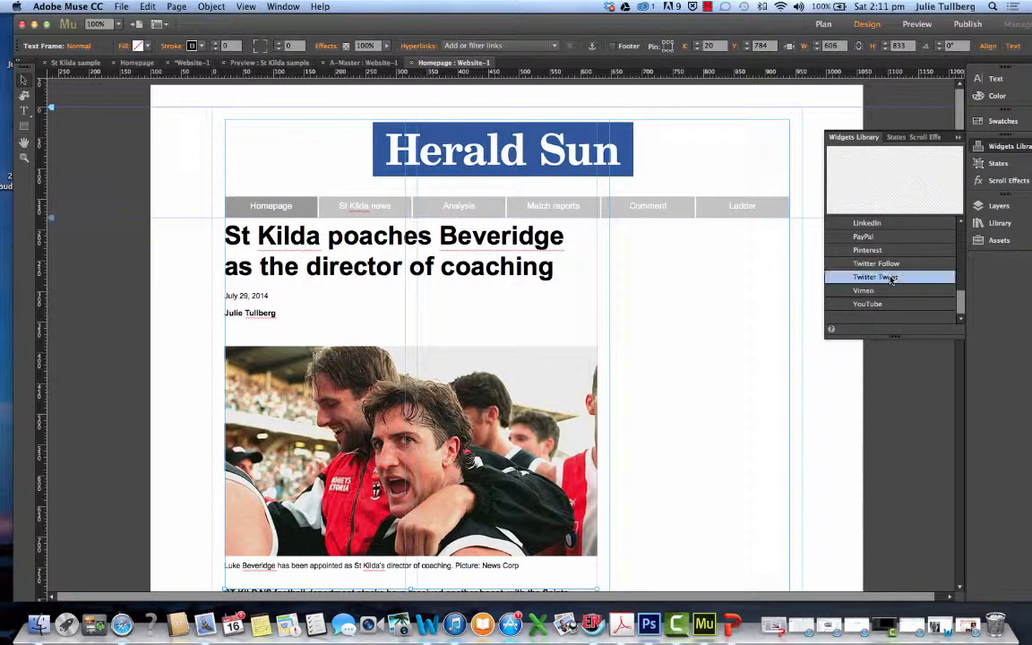
left_click_drag(898, 279, 231, 332)
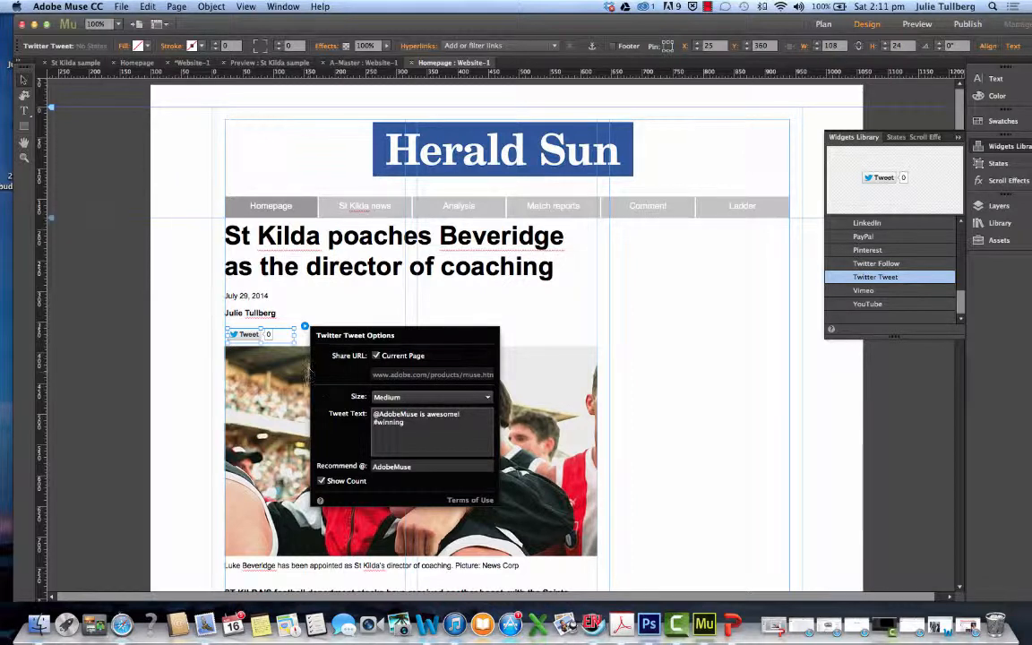
Review the default tweet text in the Twitter Tweet widget's options and close them
left_click_drag(373, 415, 449, 424)
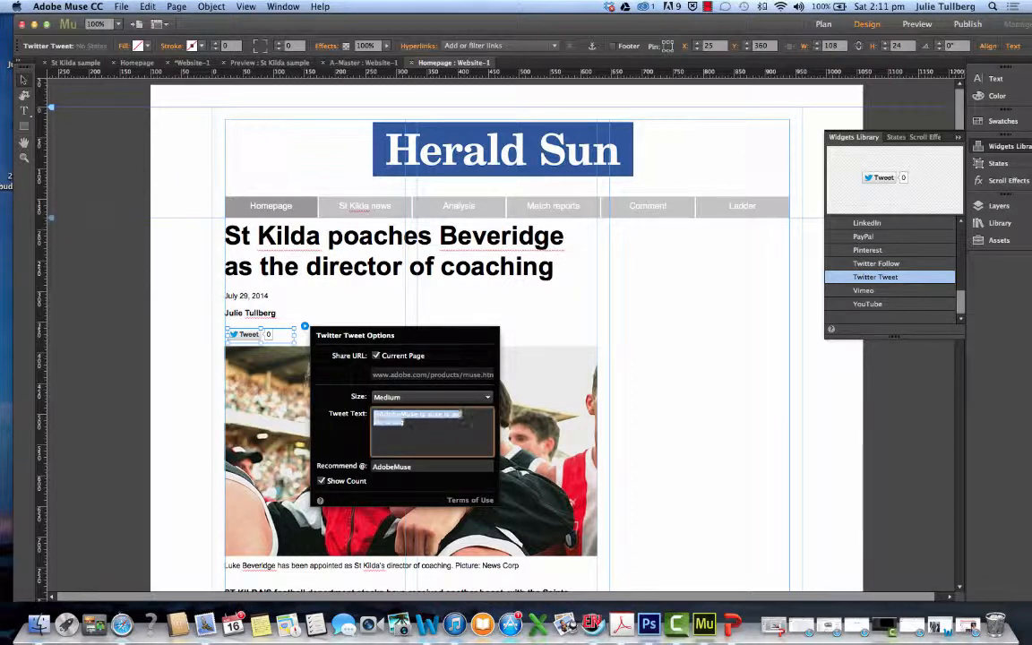
left_click(397, 419)
triple_click(397, 418)
left_click(413, 315)
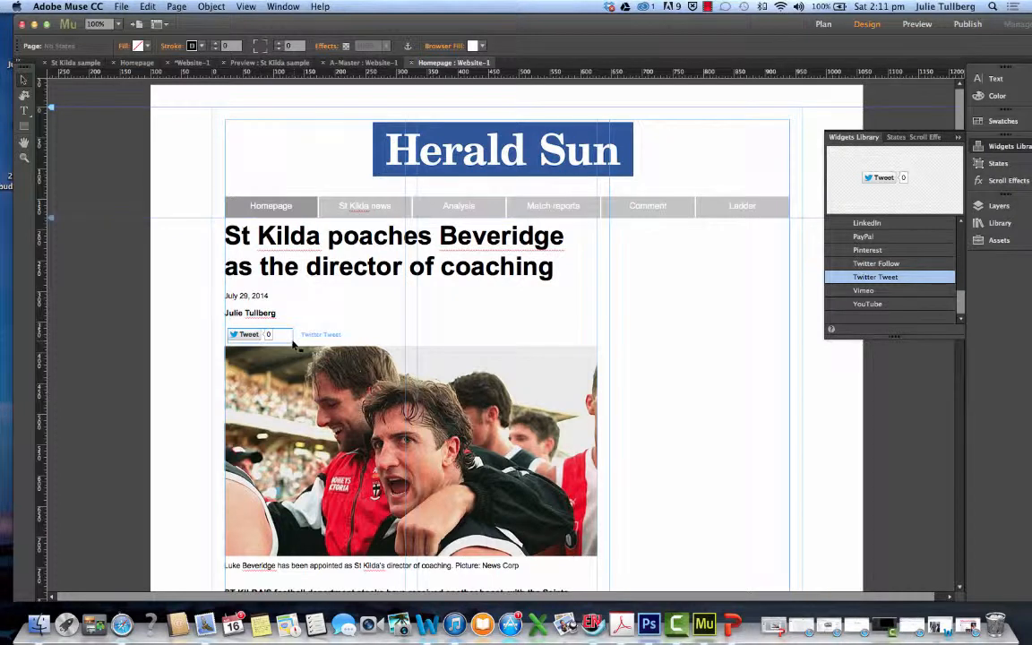
Try to shrink the Tweet widget's frame slightly, and move the lead photo down to about Y 403
left_click(262, 338)
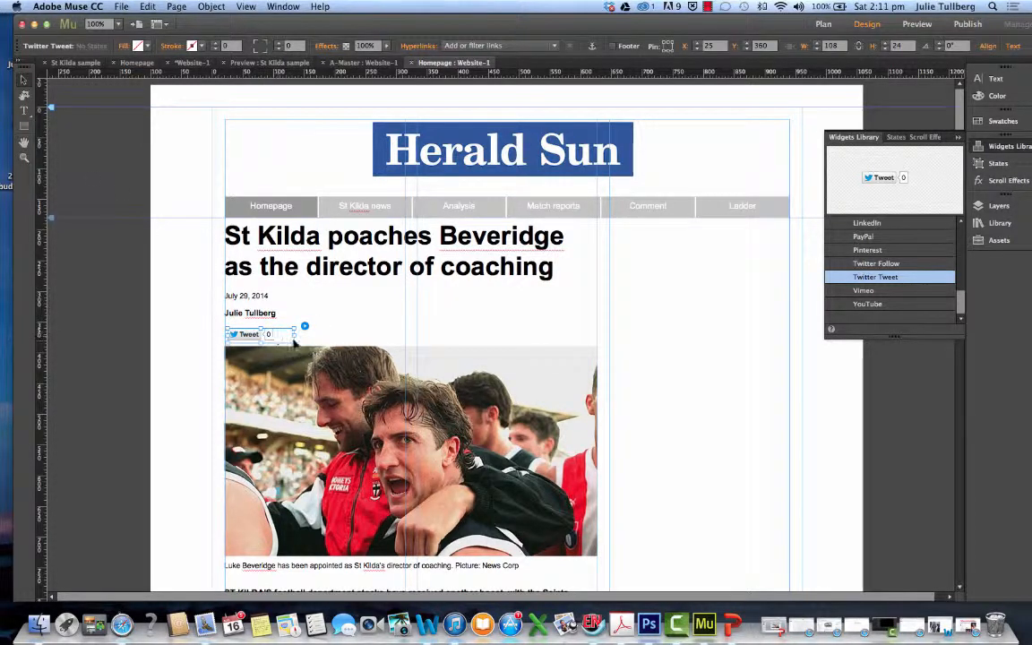
left_click_drag(294, 342, 291, 338)
left_click(317, 337)
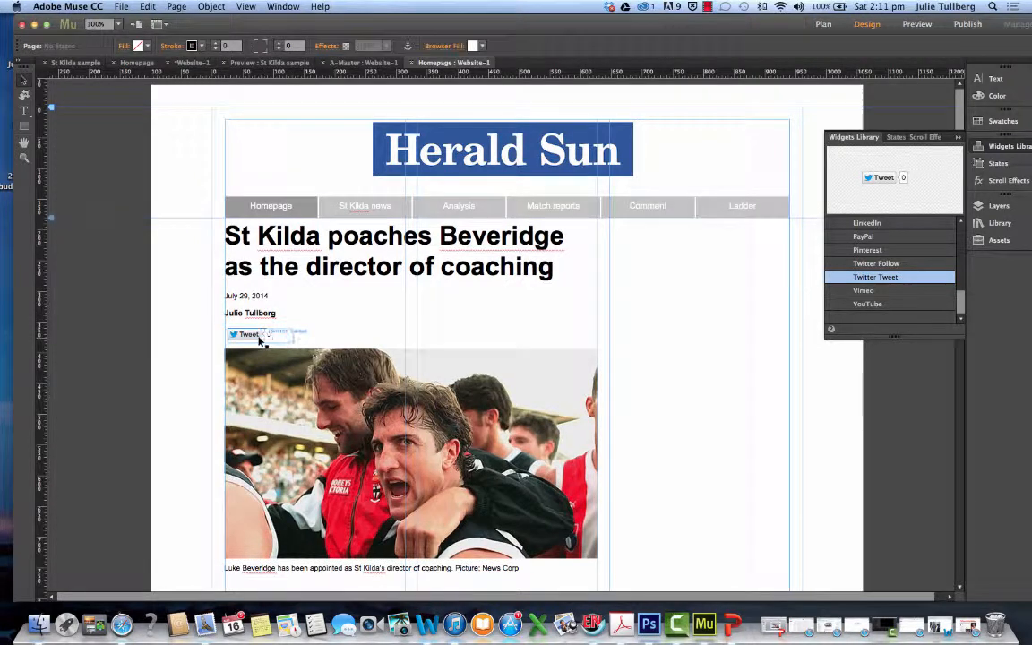
left_click_drag(279, 359, 280, 364)
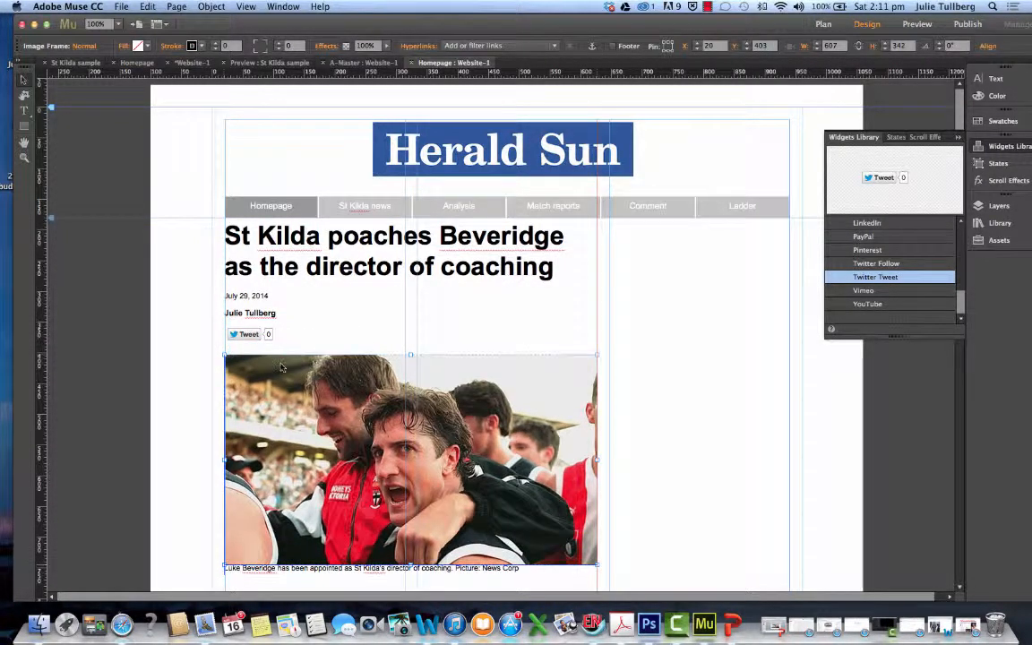
Switch to the preview of the St Kilda sample page
left_click(269, 63)
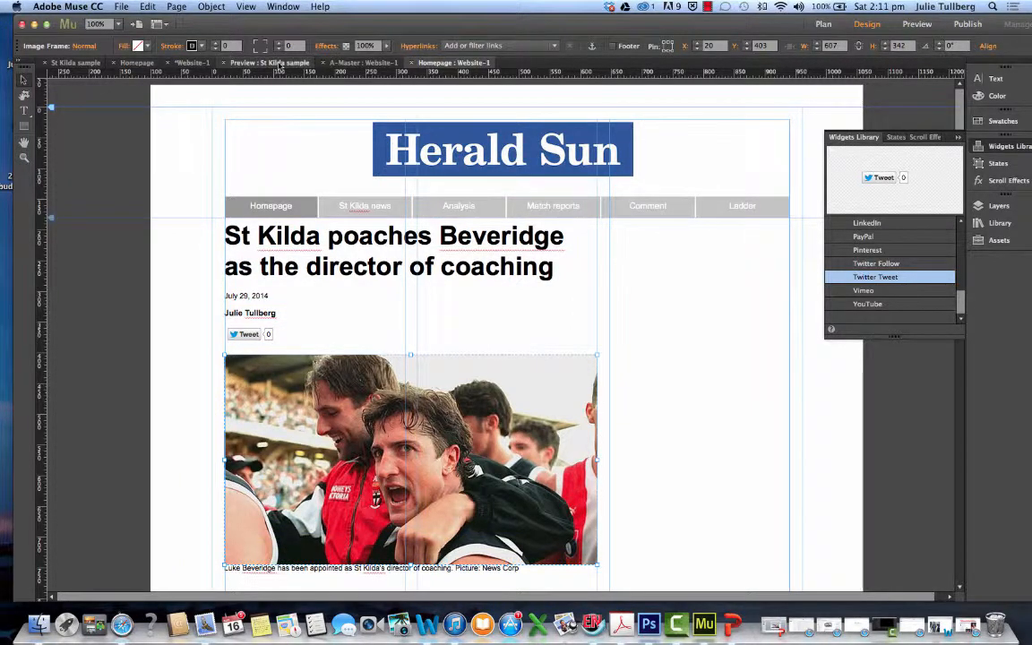
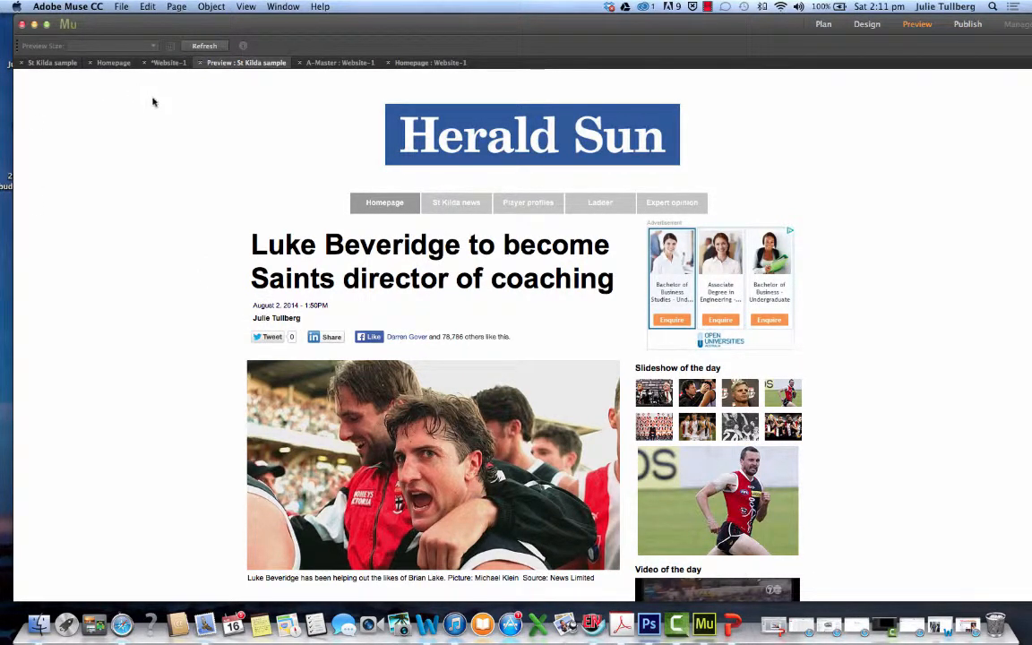
Return to the Website-1 homepage layout and align the Tweet widget with the column edge at about X 20, Y 362
left_click(408, 64)
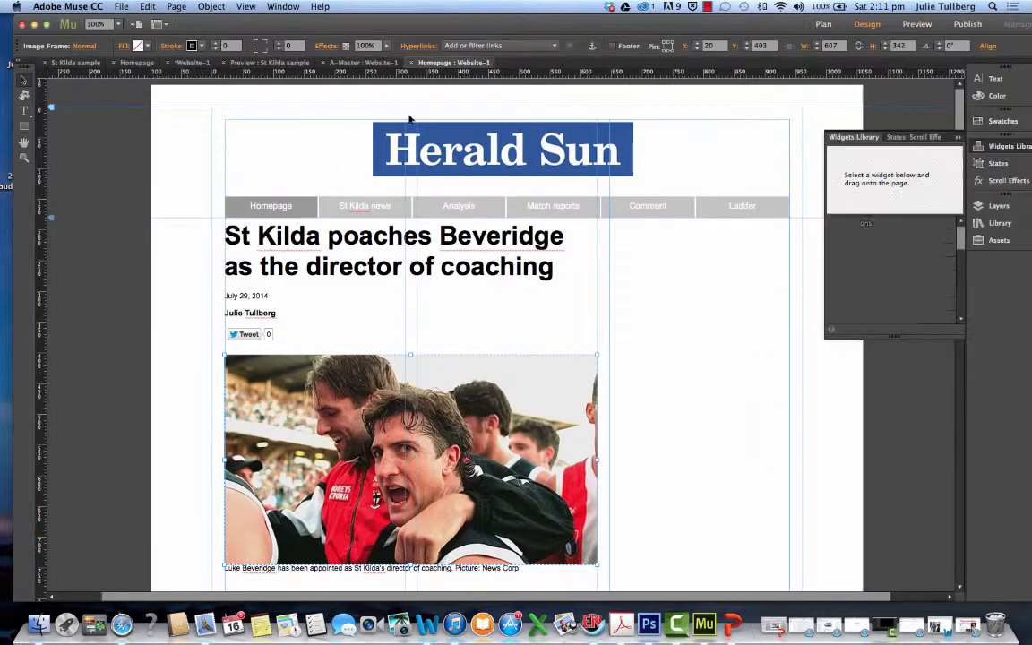
left_click_drag(246, 338, 242, 341)
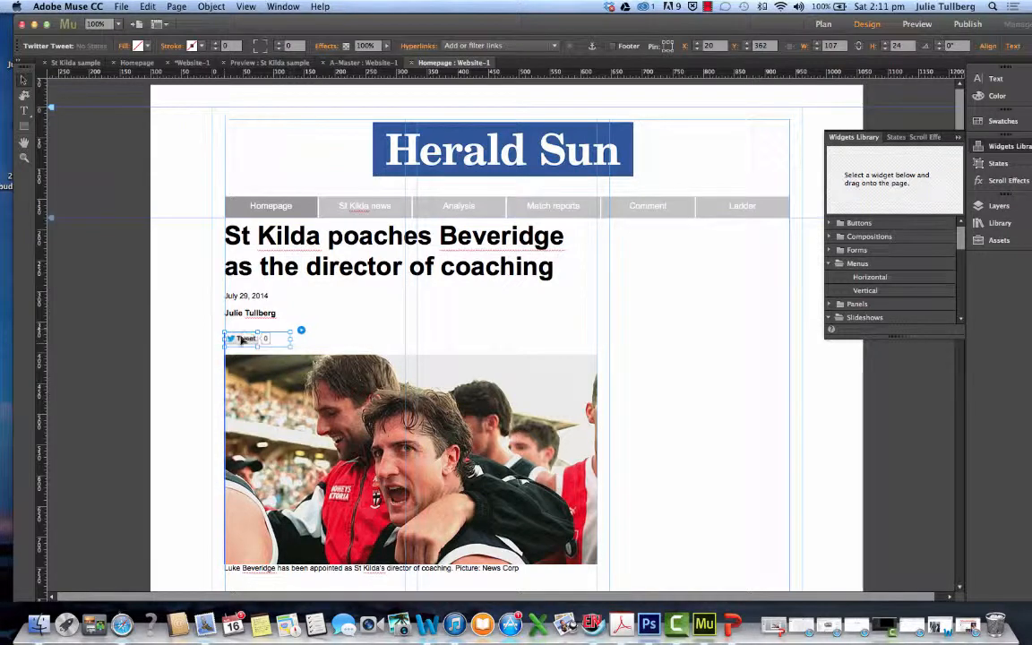
left_click(294, 303)
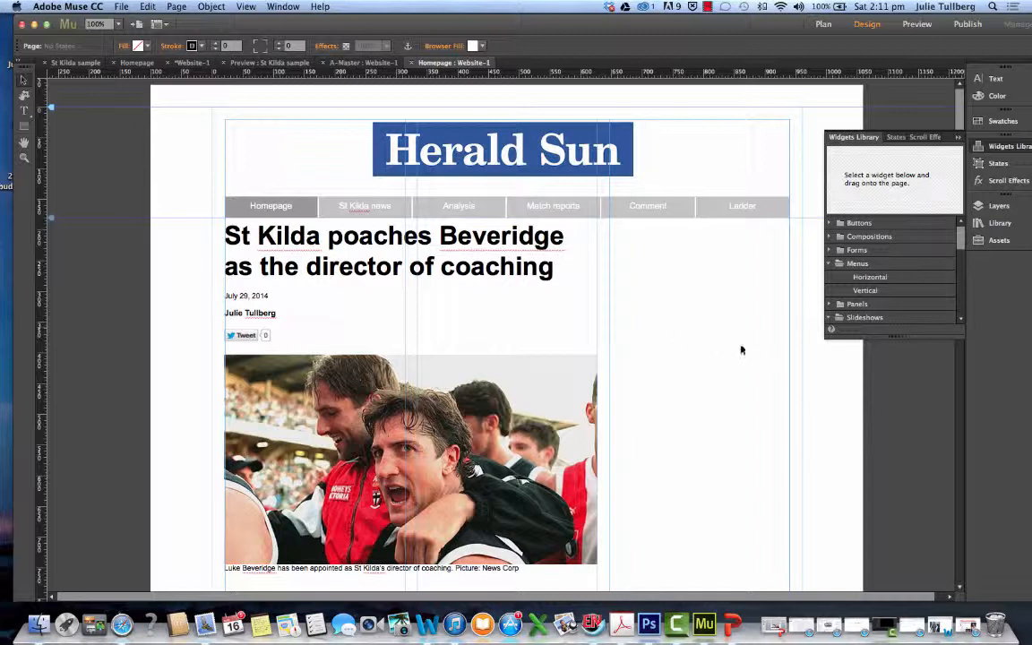
Find and select the LinkedIn widget among the Social widgets in the widget library
scroll(855, 267, "down", 10)
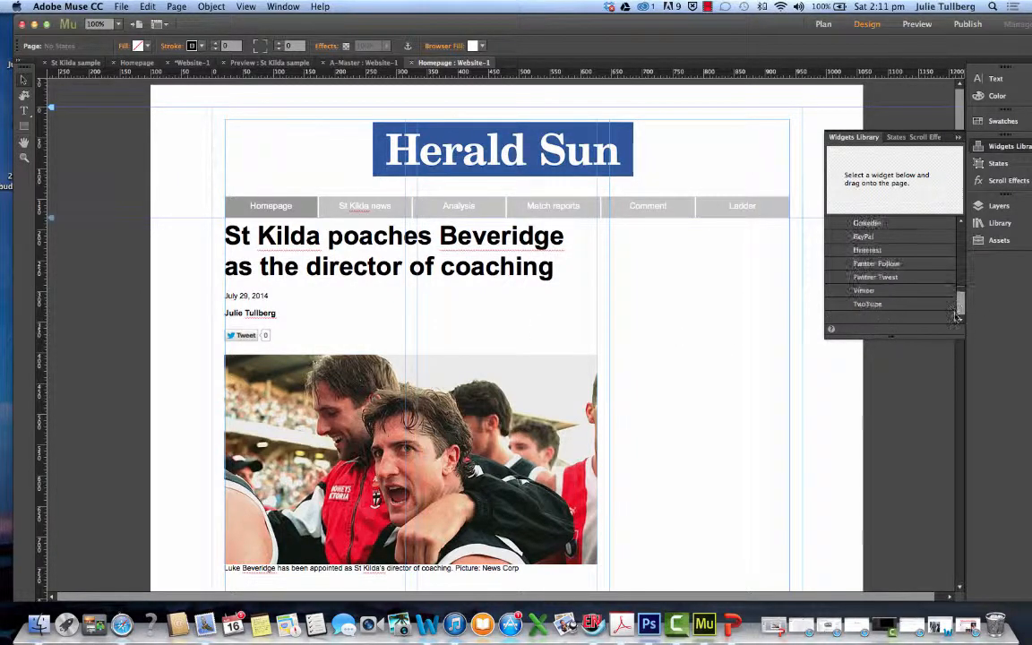
scroll(831, 267, "up", 5)
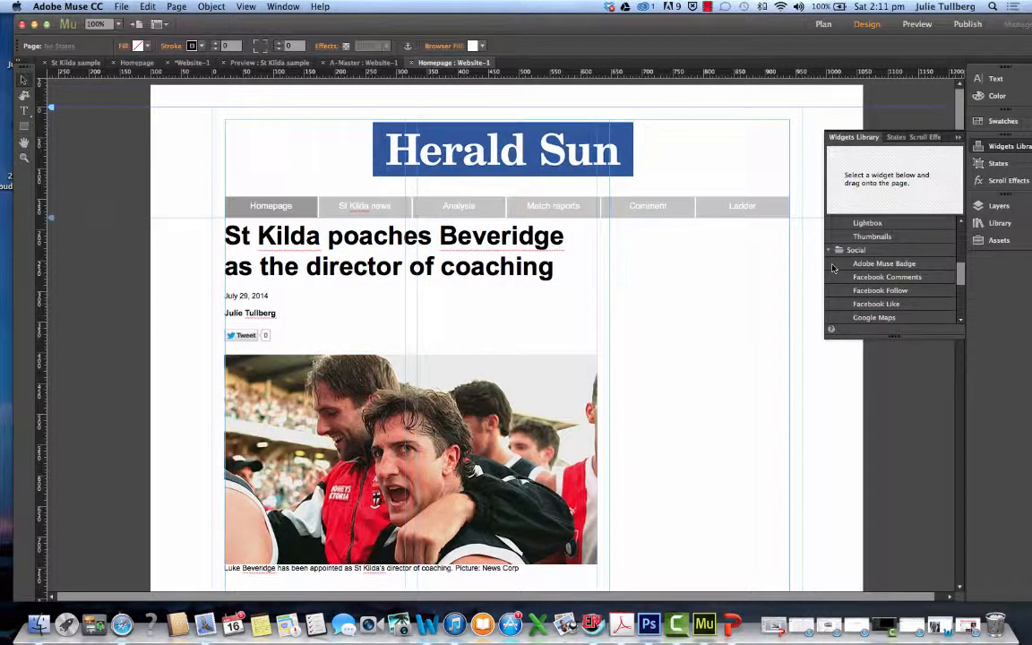
scroll(832, 267, "up", 3)
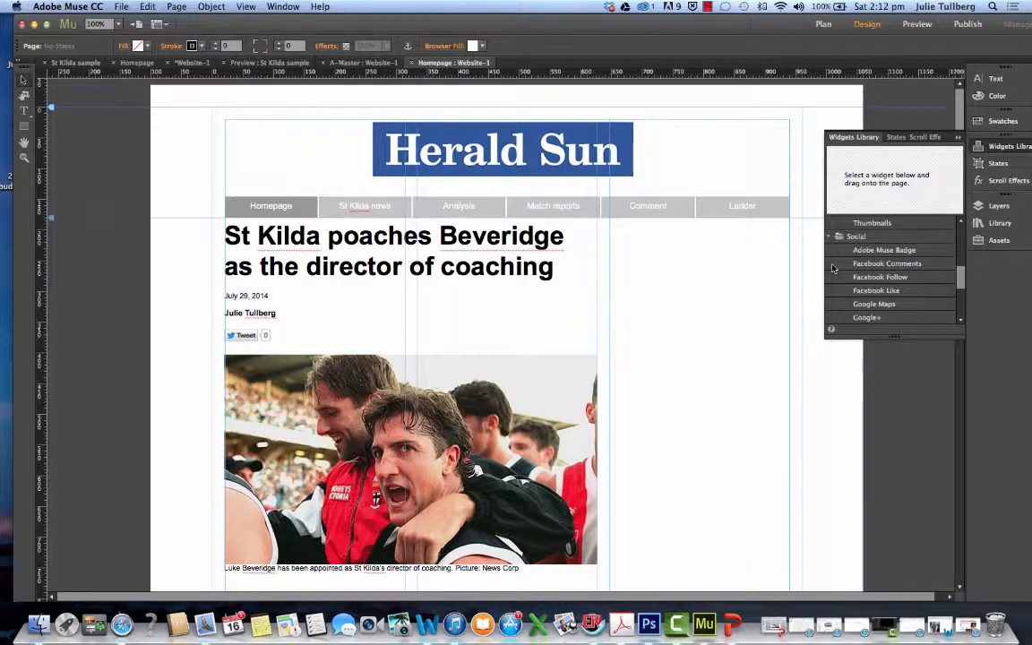
scroll(832, 267, "down", 1)
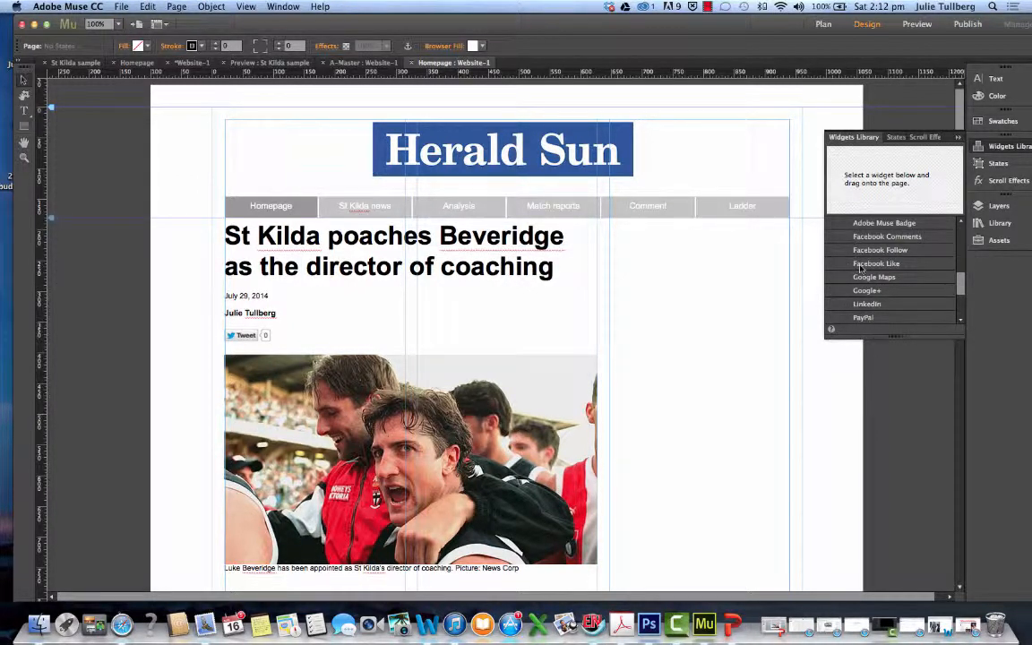
left_click(870, 304)
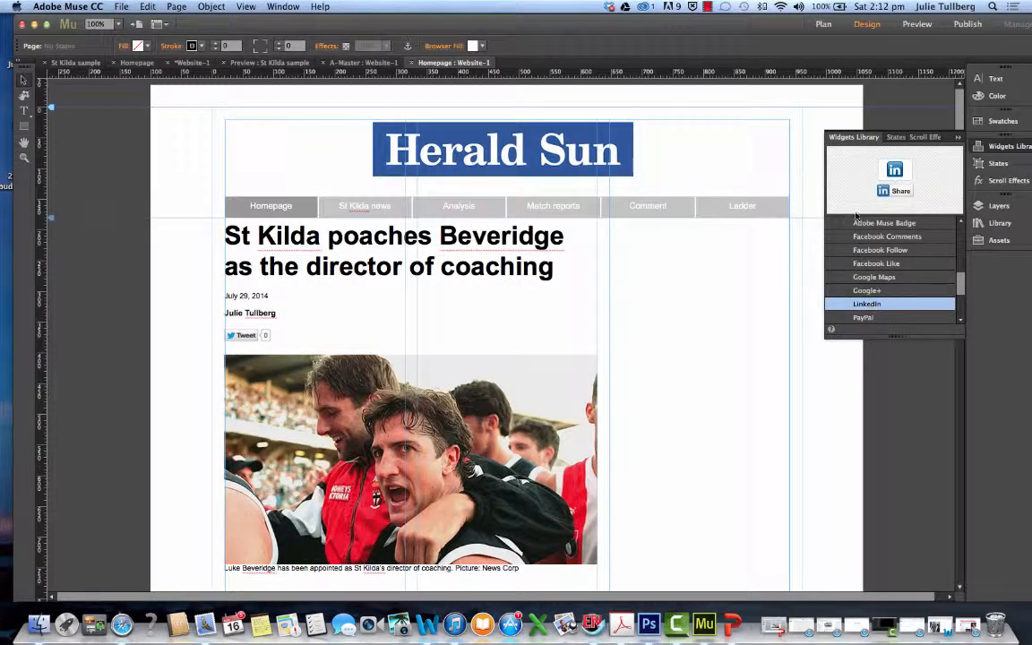
left_click_drag(895, 194, 296, 318)
scroll(297, 320, "down", 2)
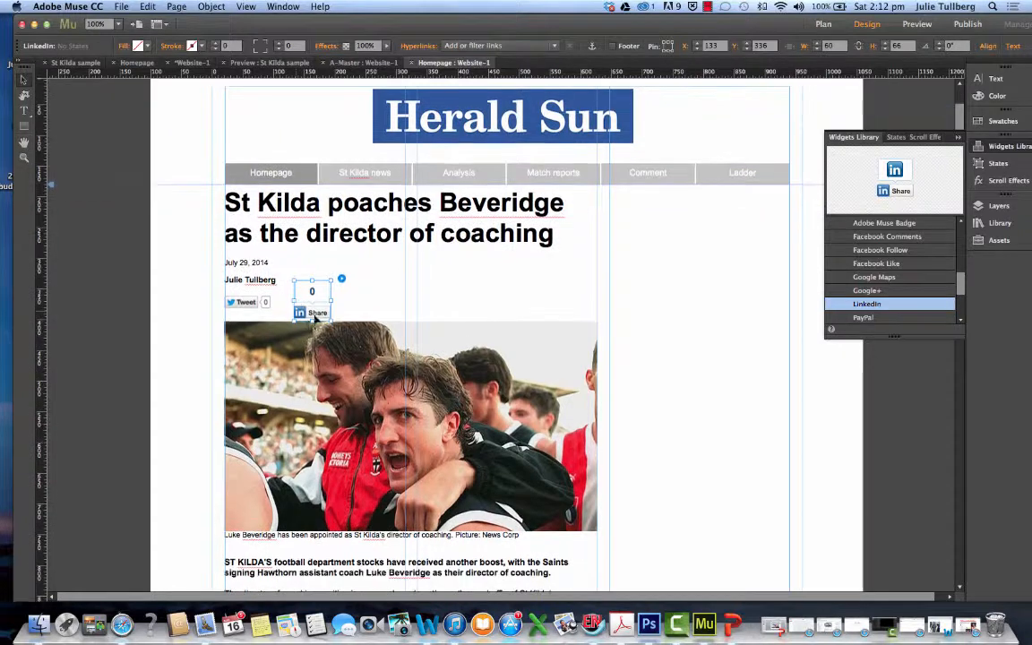
right_click(322, 296)
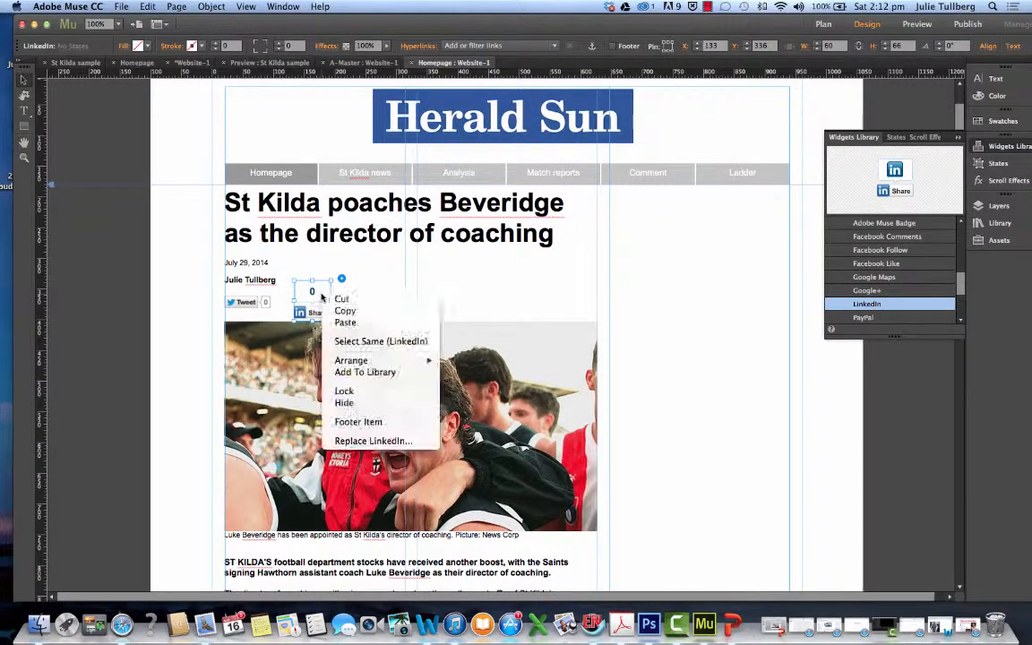
left_click(335, 299)
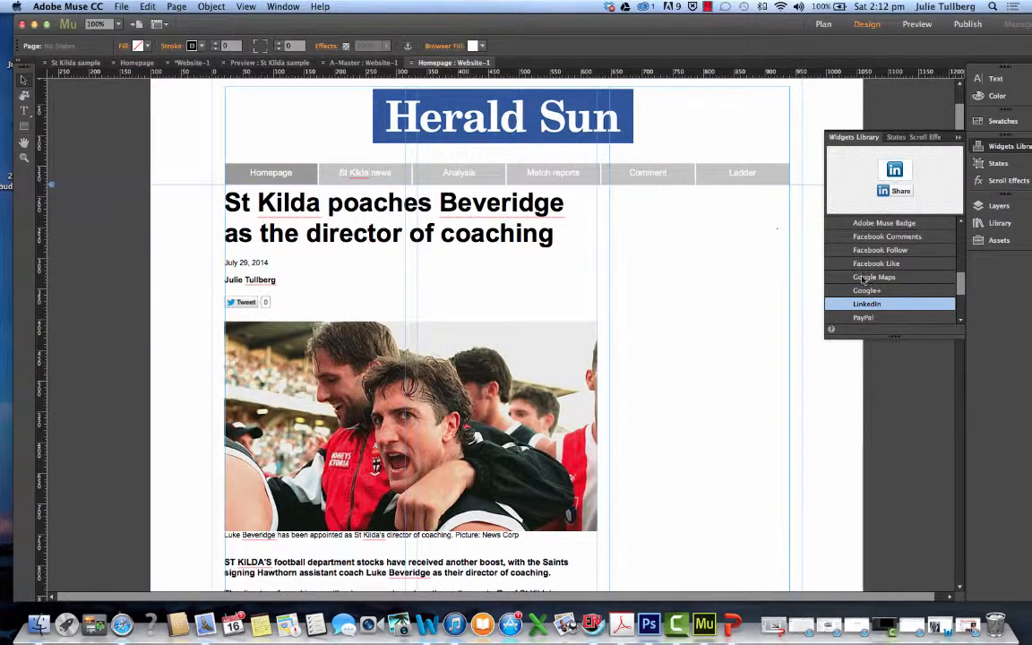
Place a LinkedIn widget beside the Tweet button, at about X 108, Y 320
left_click_drag(879, 305, 309, 290)
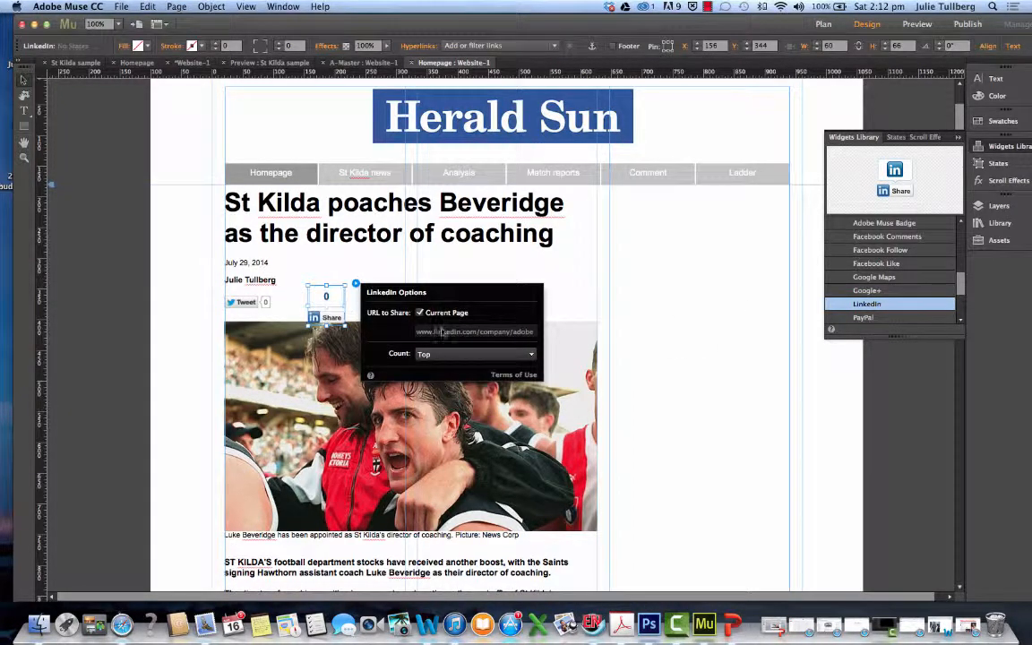
left_click_drag(343, 303, 311, 286)
left_click(334, 286)
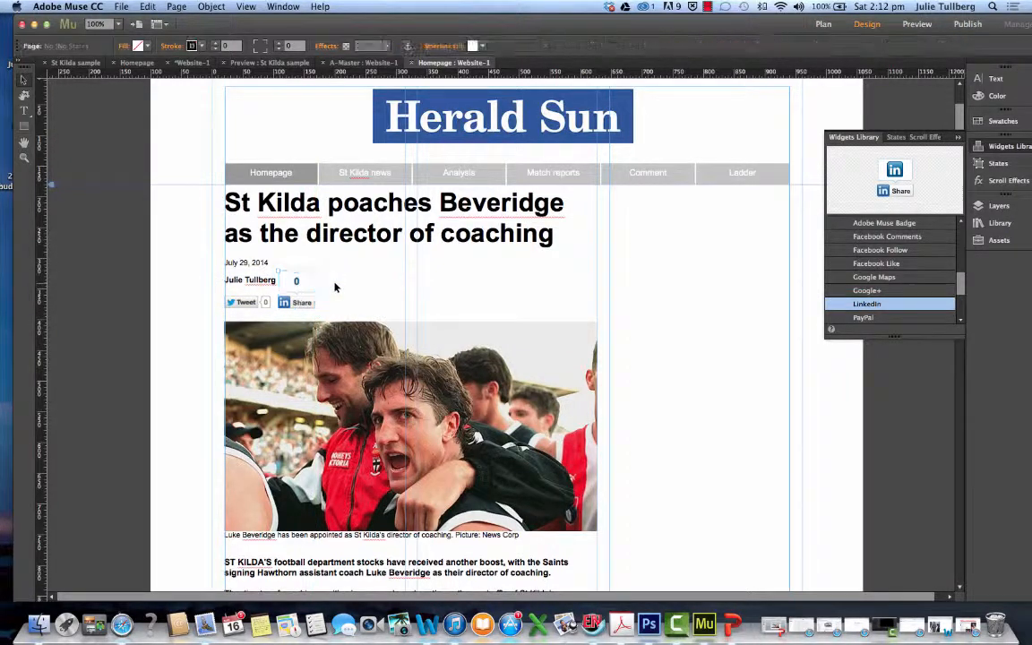
Try to shrink the LinkedIn widget's frame to a height of about 24 so it lines up with the Tweet button
left_click(309, 285)
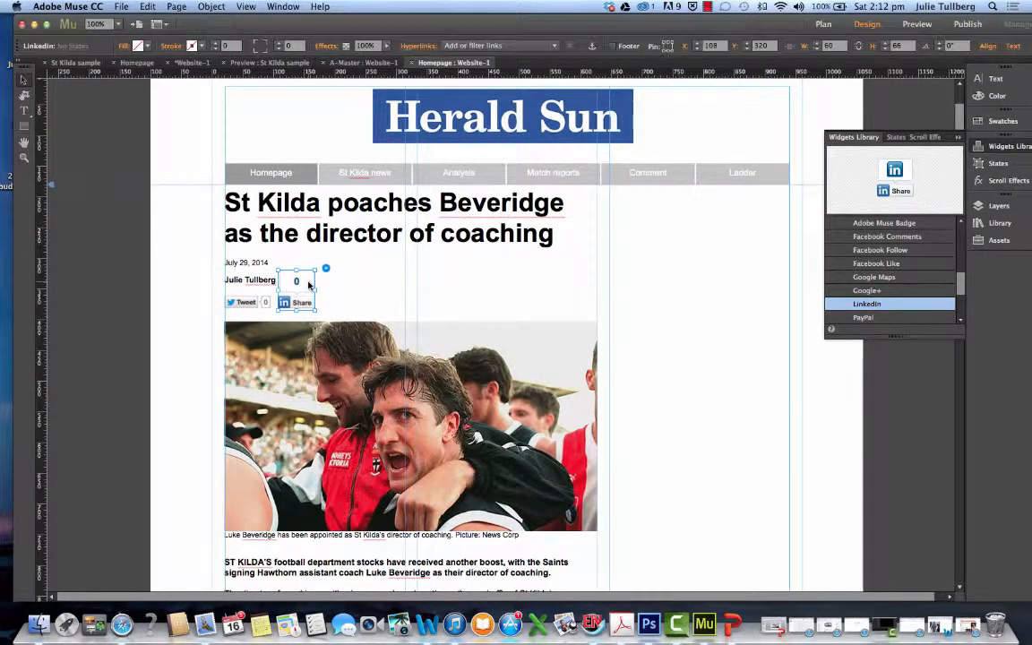
right_click(305, 285)
left_click(362, 271)
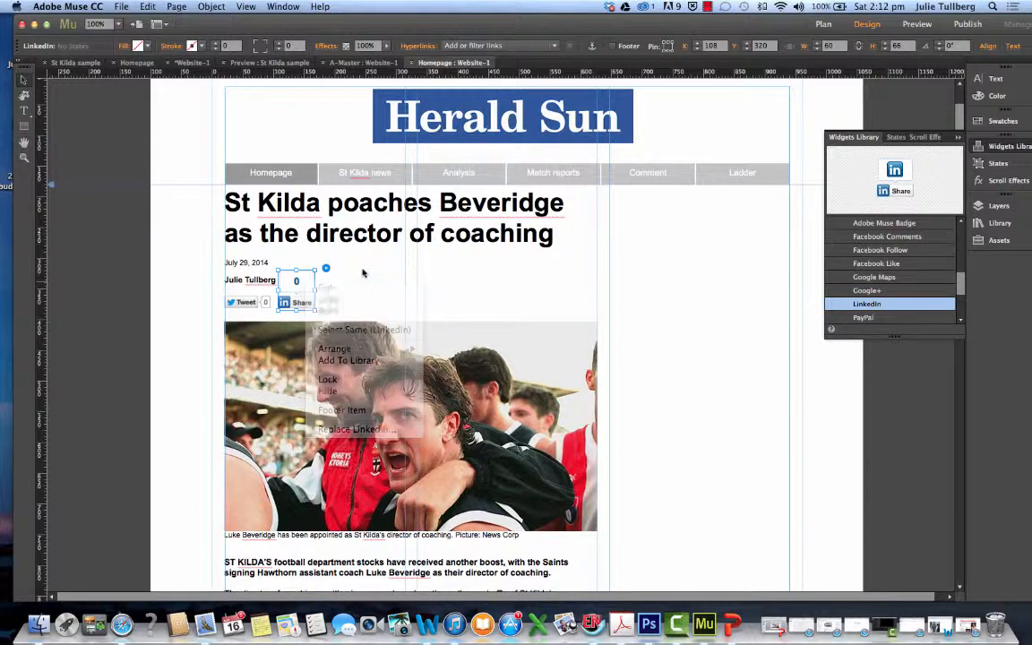
left_click_drag(302, 273, 293, 296)
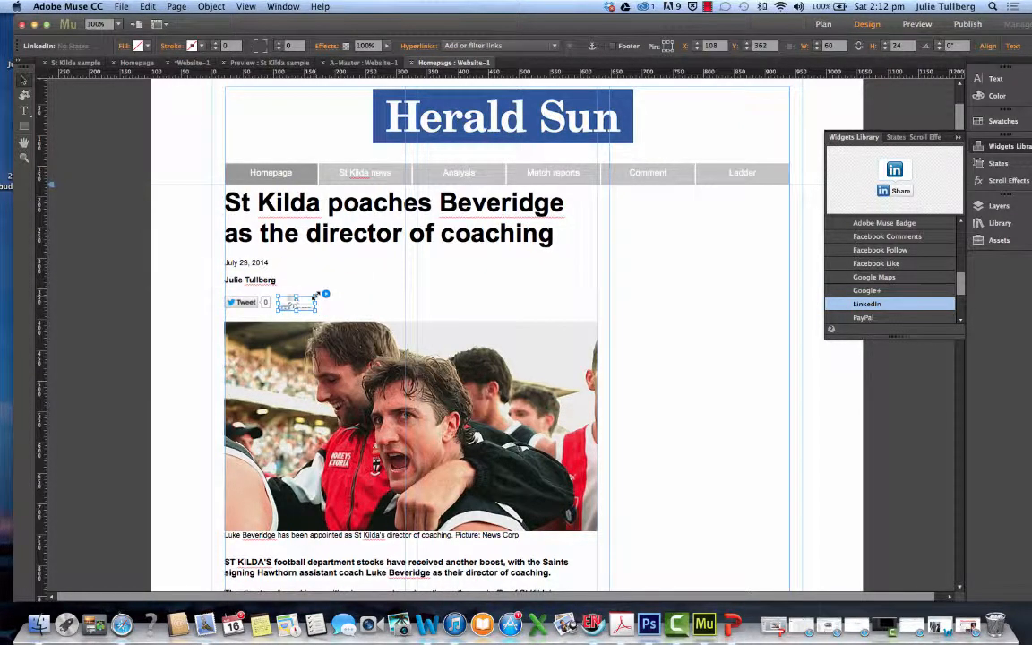
left_click_drag(303, 329, 304, 303)
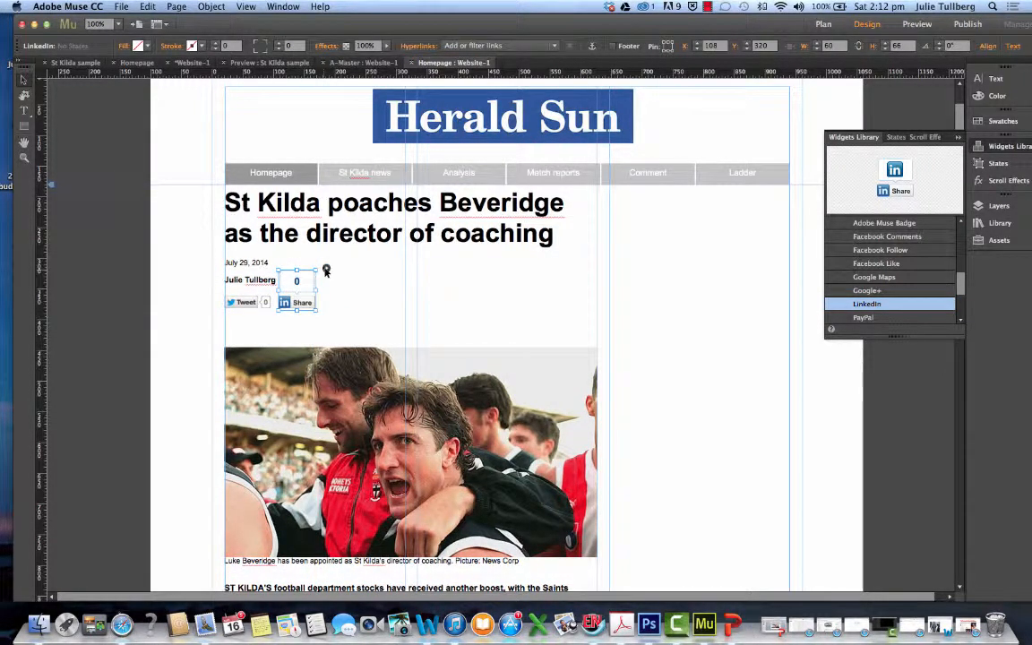
Set the LinkedIn widget's share count to None
left_click(326, 269)
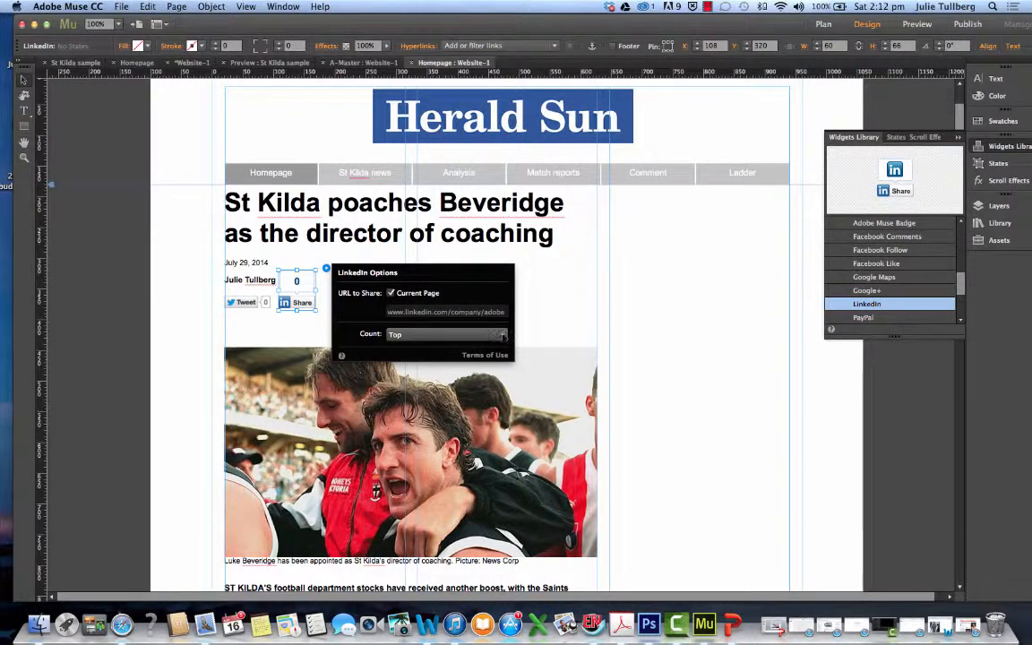
left_click(502, 335)
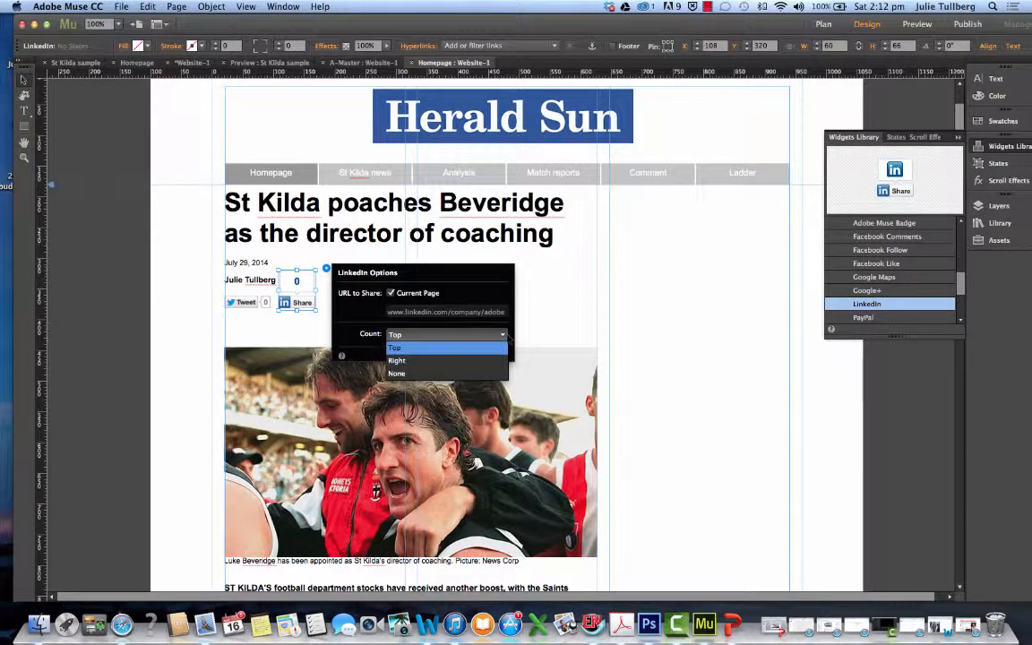
left_click(427, 372)
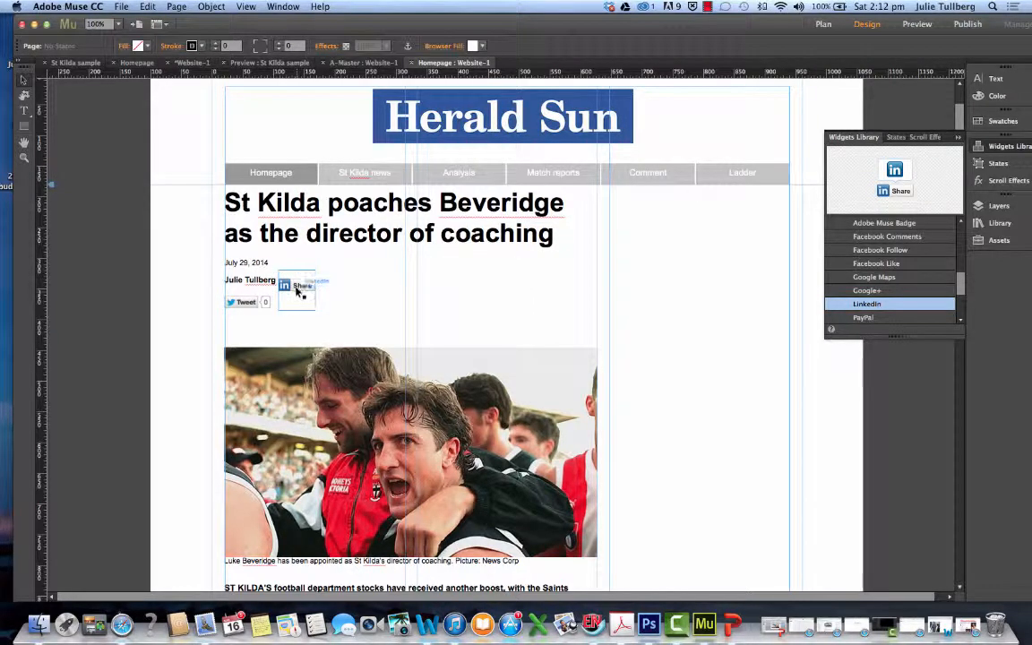
Lower the LinkedIn button in line with the Tweet button, at about X 107, Y 348, and move the lead photo to about Y 428
mouse_move(298, 287)
left_mouse_down()
mouse_move(292, 307)
mouse_move(312, 317)
mouse_move(293, 296)
mouse_move(299, 306)
left_mouse_up()
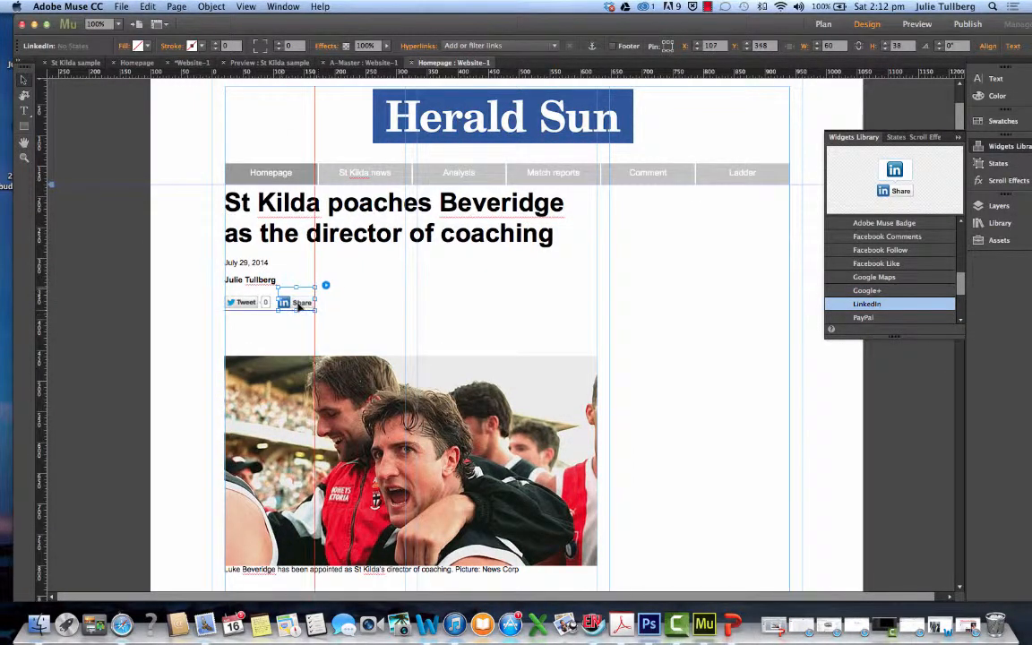
left_click_drag(314, 363, 316, 352)
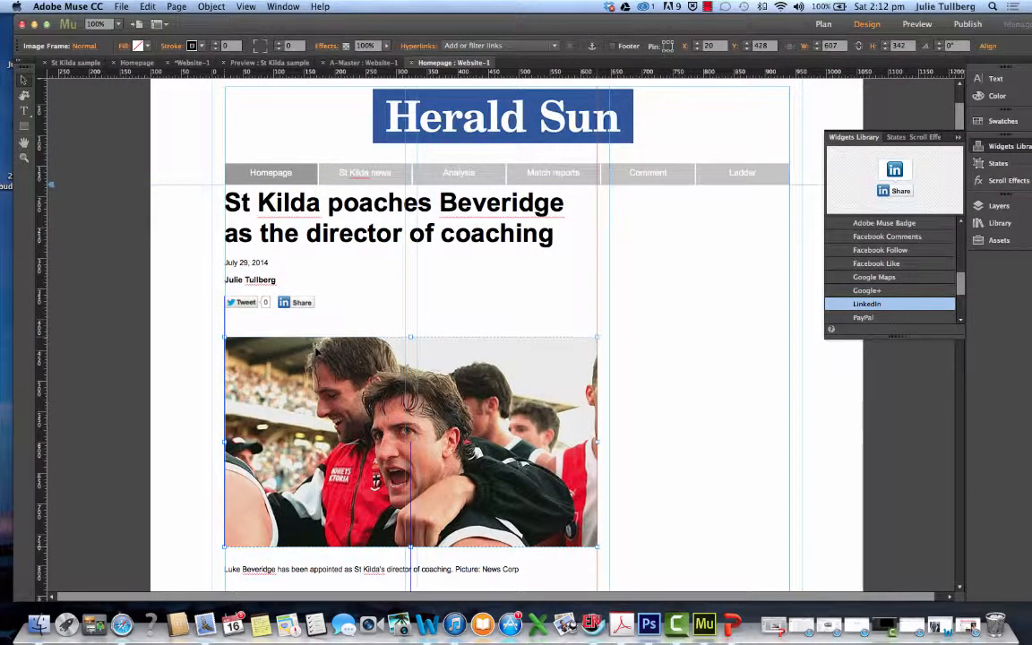
Resize the LinkedIn widget's frame to about 70 wide and 24 high, at about X 108, Y 362
left_click(290, 304)
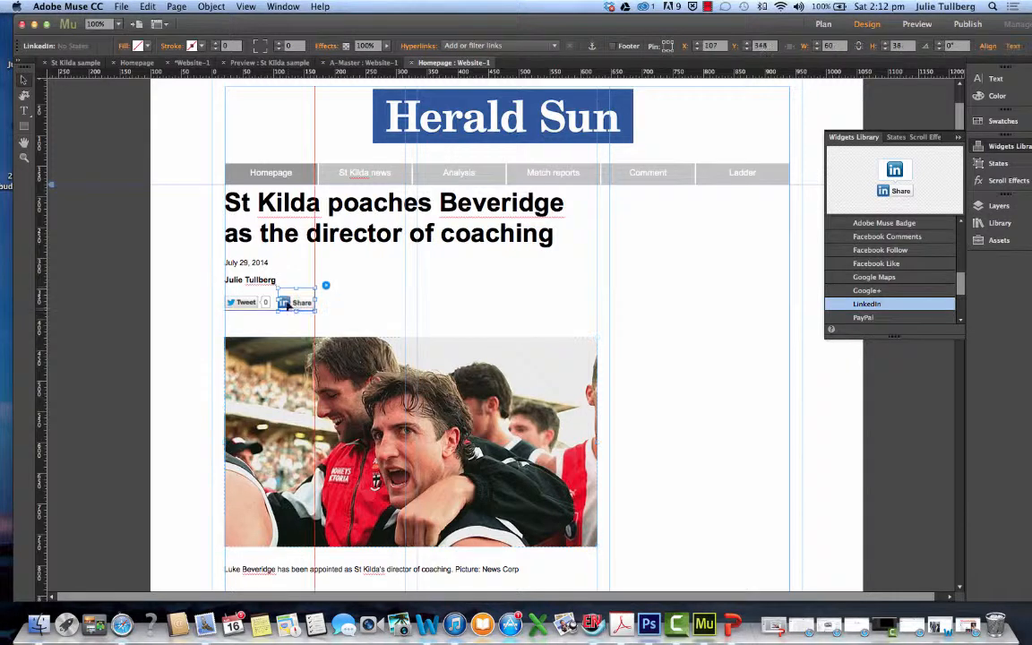
left_click(327, 308)
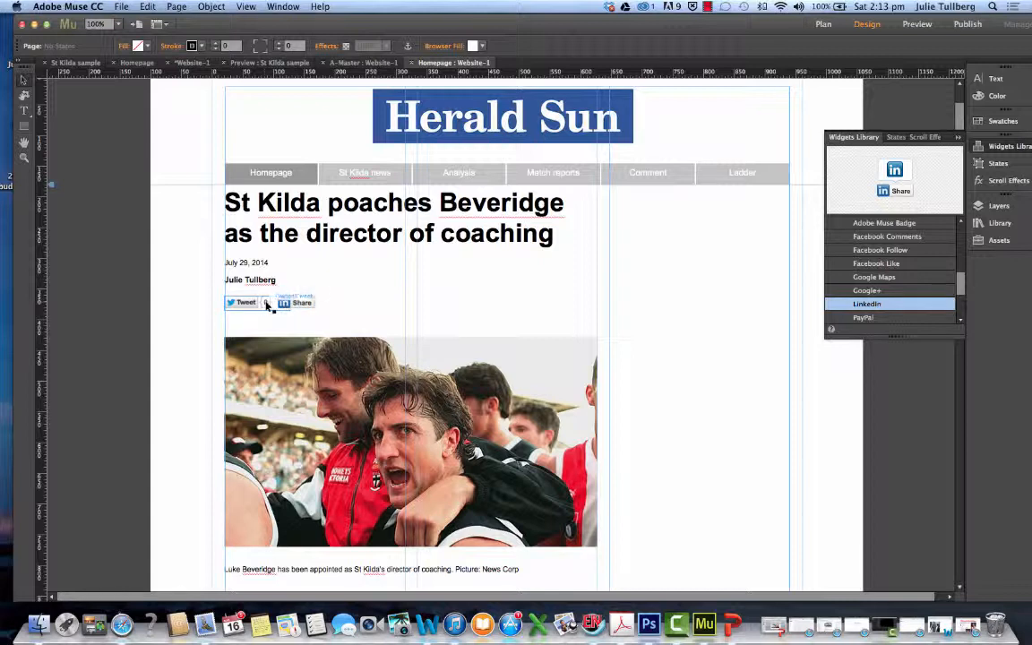
left_click(314, 305)
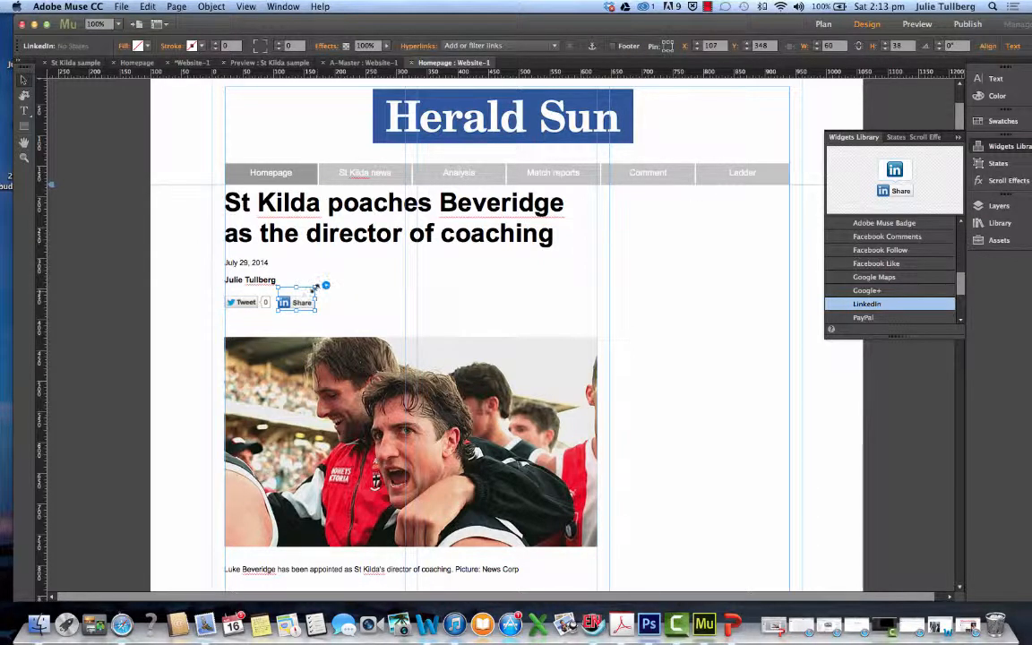
left_click_drag(315, 286, 306, 310)
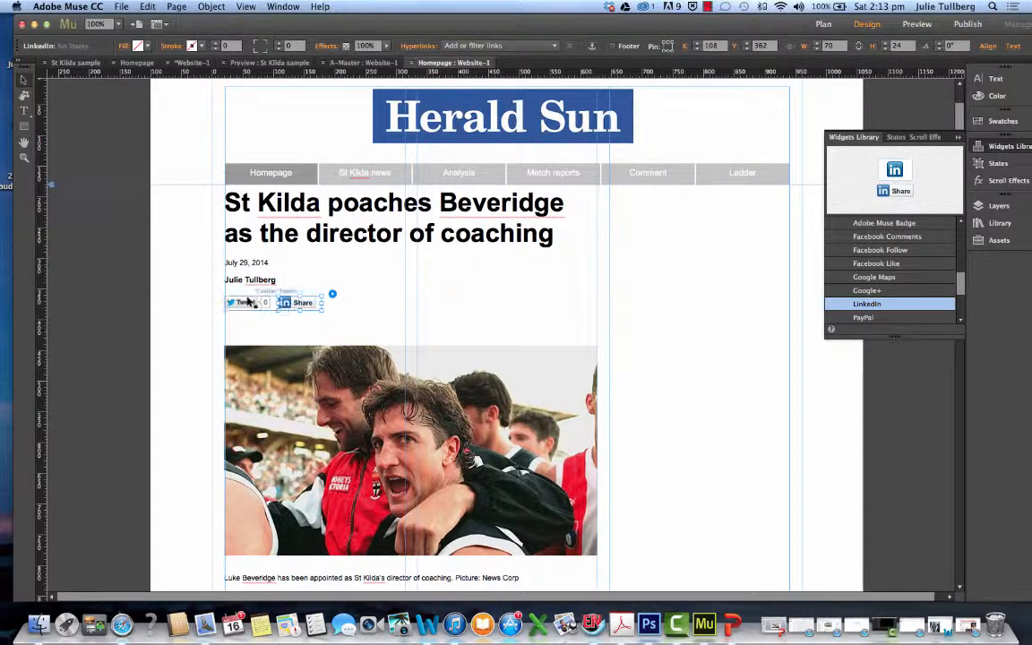
Move the lead photo up to about Y 417 and shrink it to about 602 by 339
left_click_drag(288, 350, 297, 344)
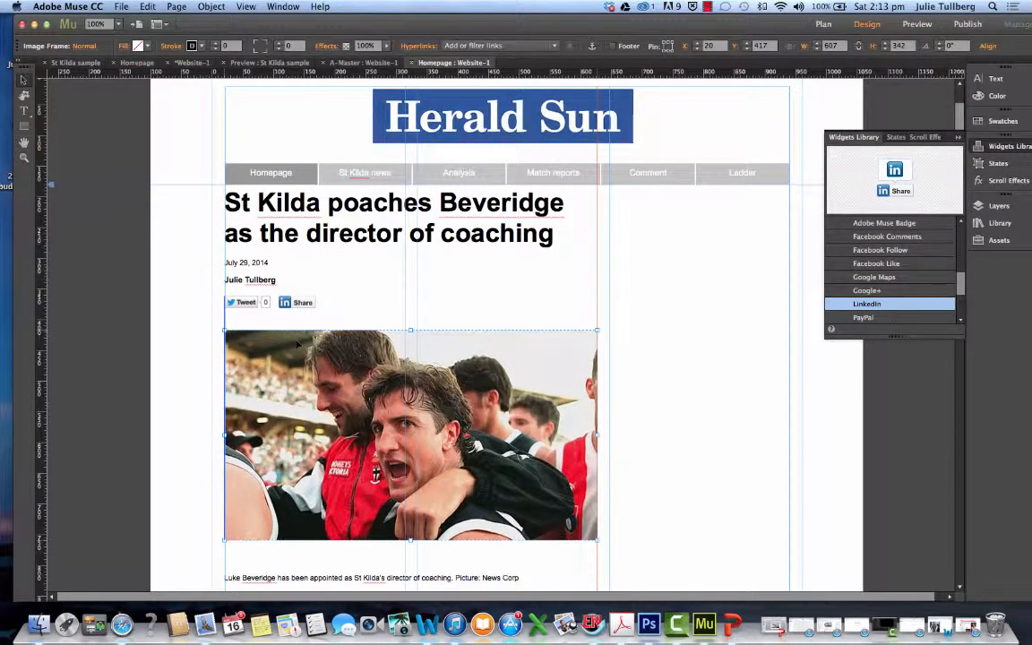
left_click_drag(601, 330, 575, 366)
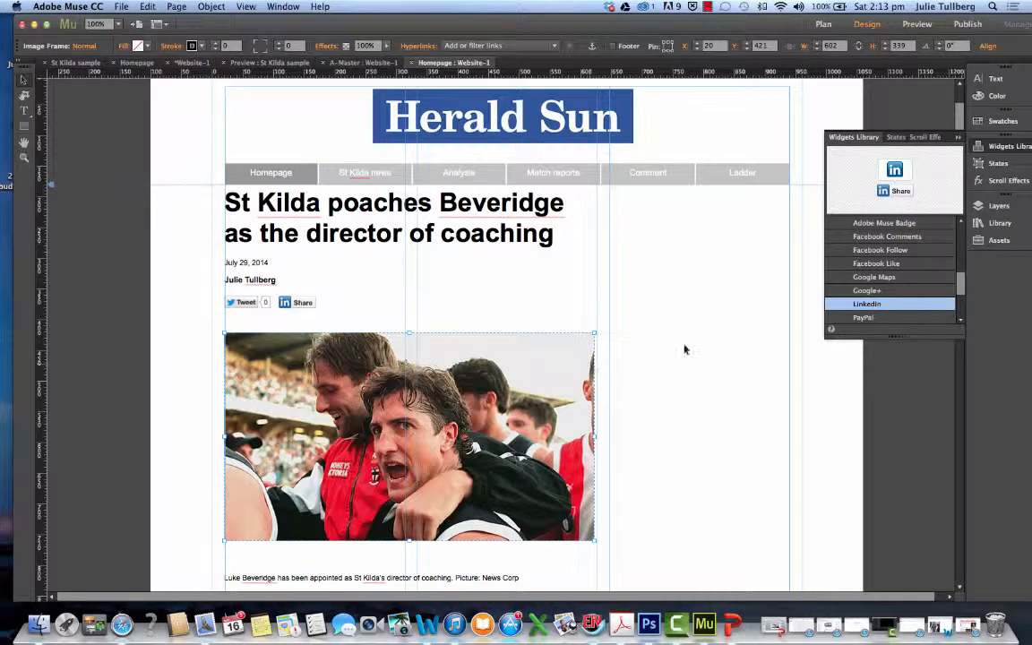
Add a Facebook Like widget beside the LinkedIn button at about X 182, Y 362, and reduce its frame height to about 20
left_click(896, 263)
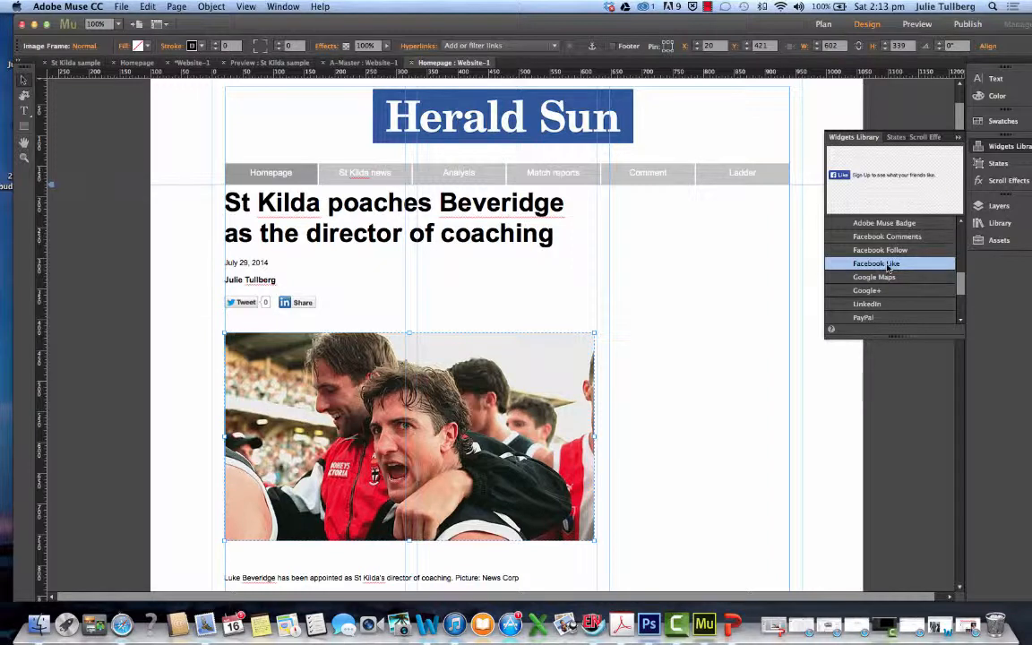
left_click_drag(871, 267, 340, 305)
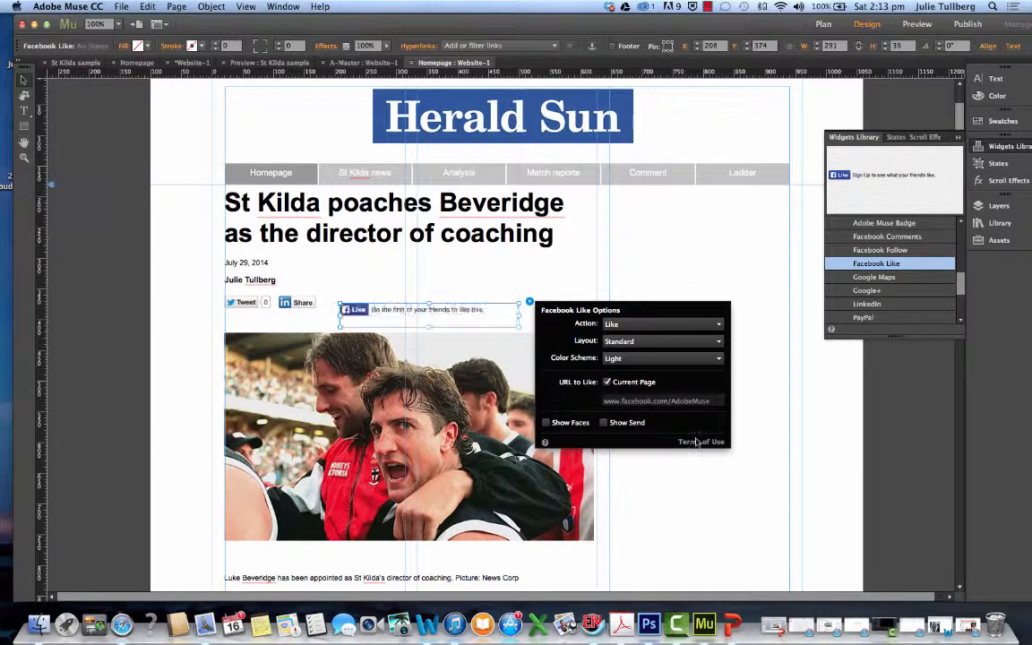
left_click_drag(398, 314, 388, 306)
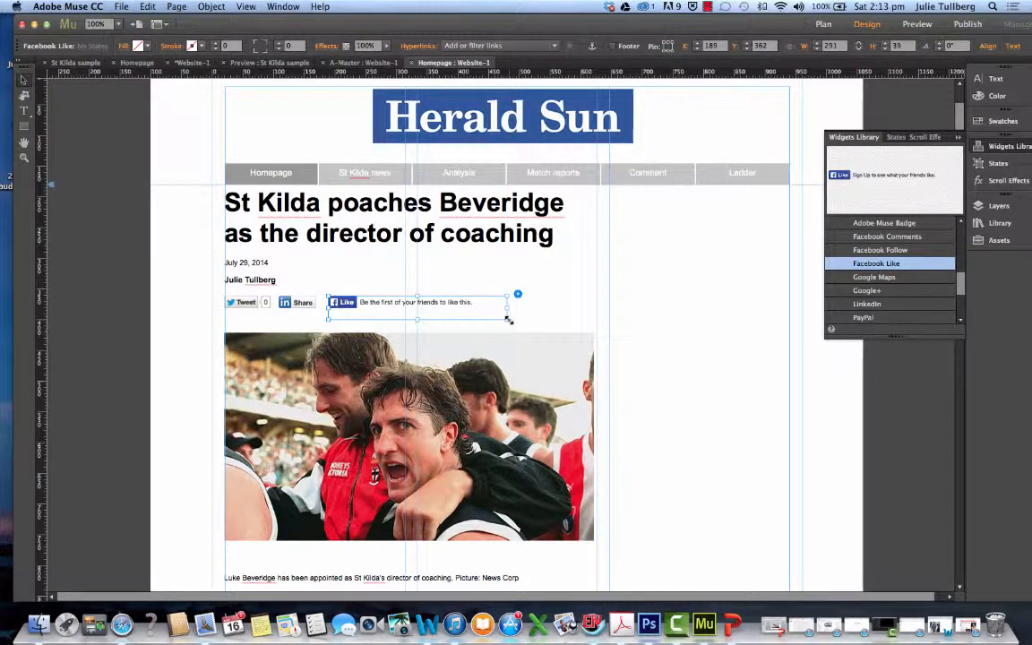
left_click_drag(508, 319, 505, 308)
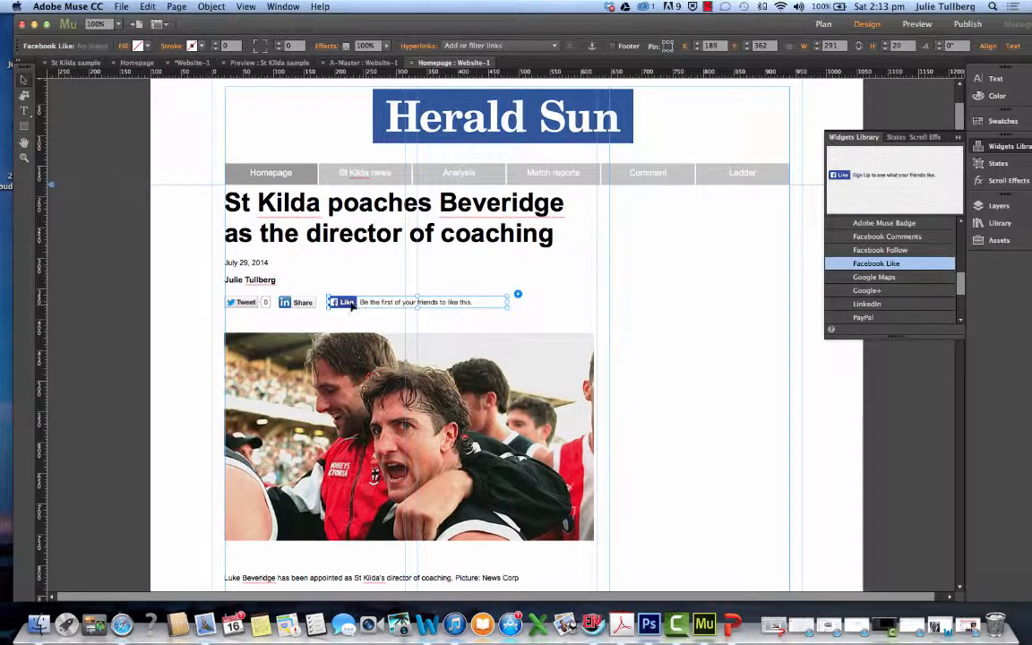
left_click_drag(352, 305, 348, 305)
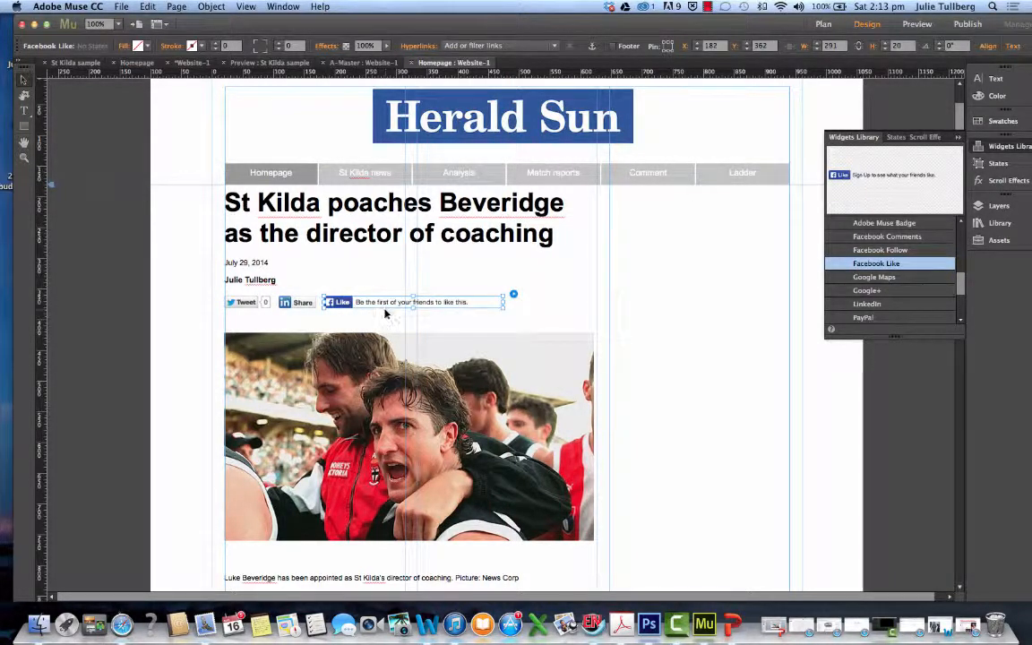
Nudge the resized lead photo up to about Y 417, closer to the row of social buttons
left_click(384, 318)
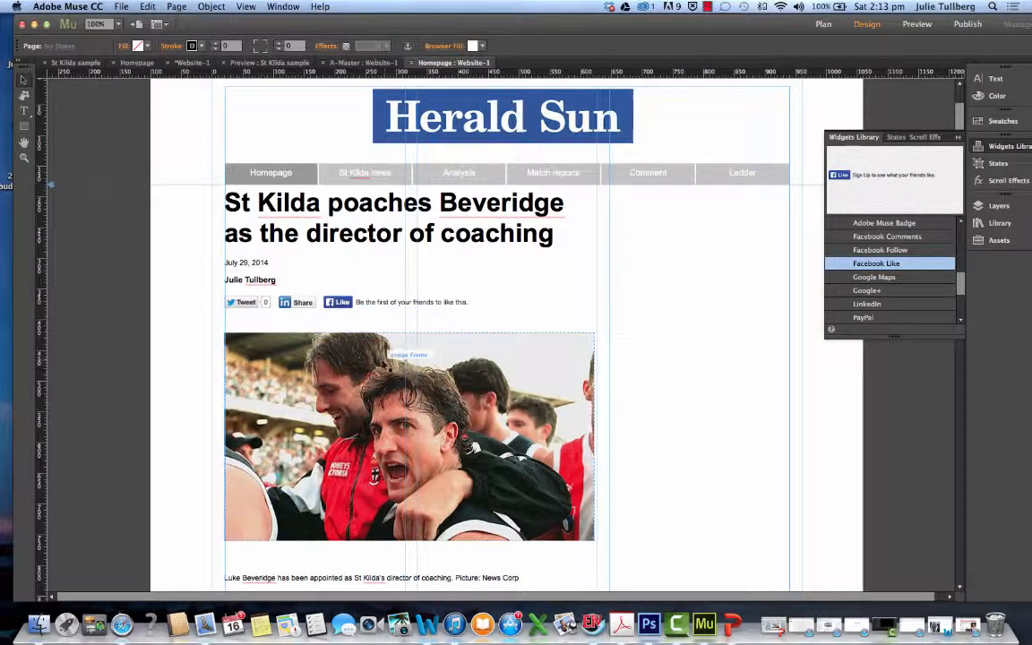
left_click_drag(383, 361, 382, 359)
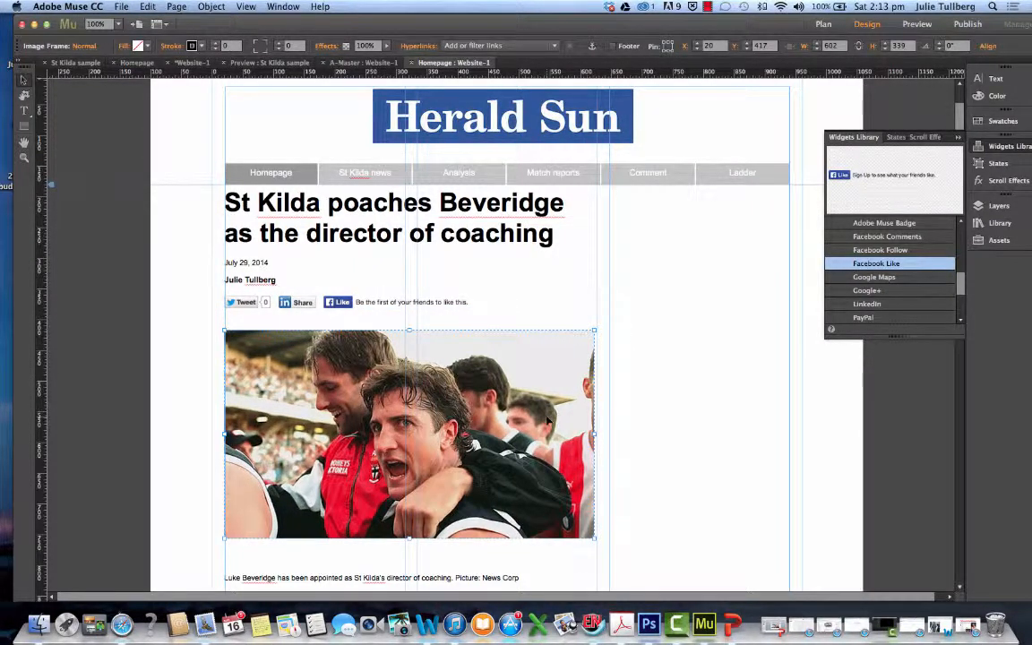
Move the lead photo up to about Y 403, closer beneath the row of social buttons
scroll(542, 414, "down", 2)
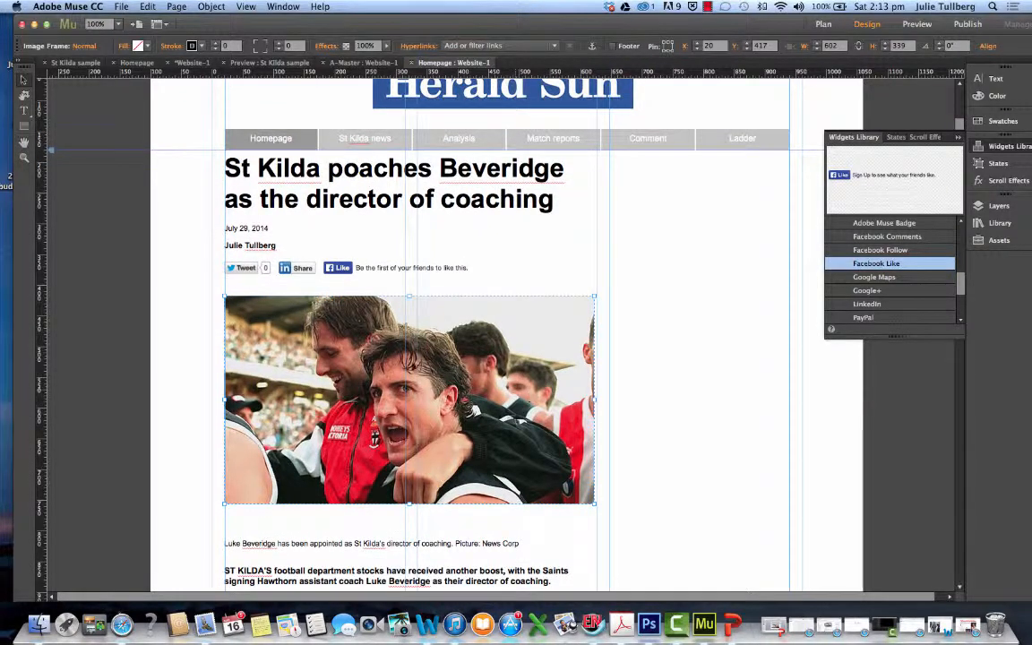
scroll(441, 364, "down", 4)
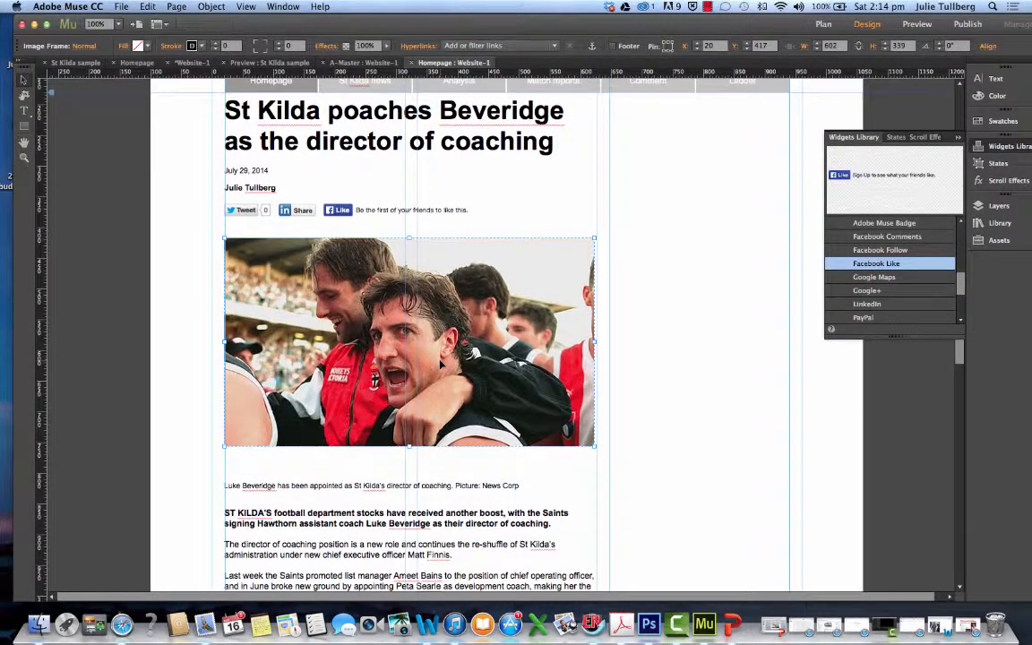
scroll(441, 363, "up", 6)
scroll(441, 364, "down", 2)
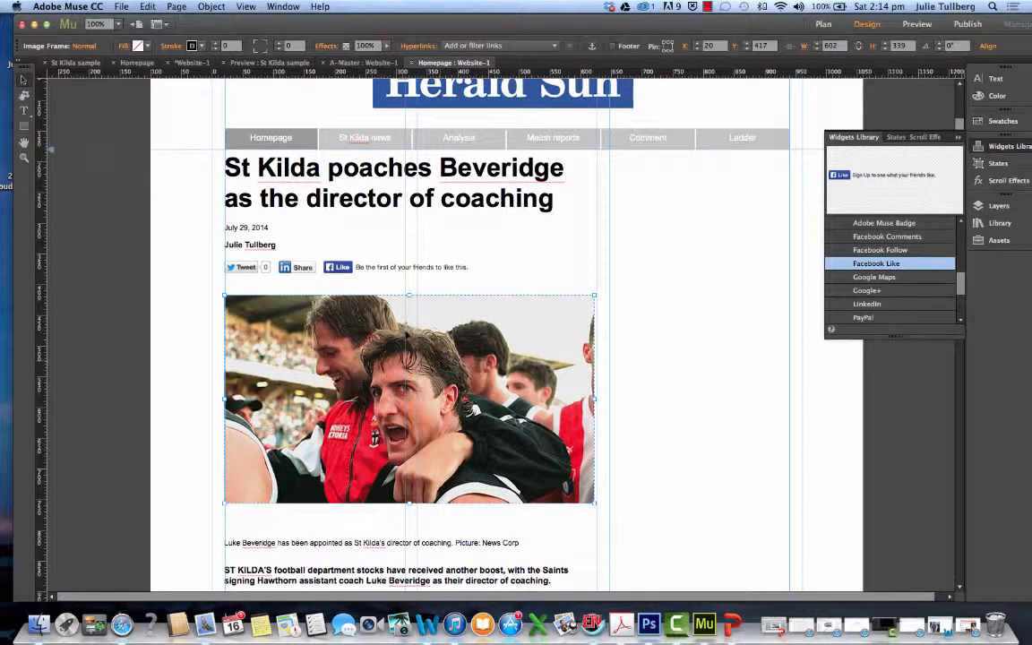
left_click_drag(366, 303, 367, 297)
left_click_drag(407, 331, 408, 328)
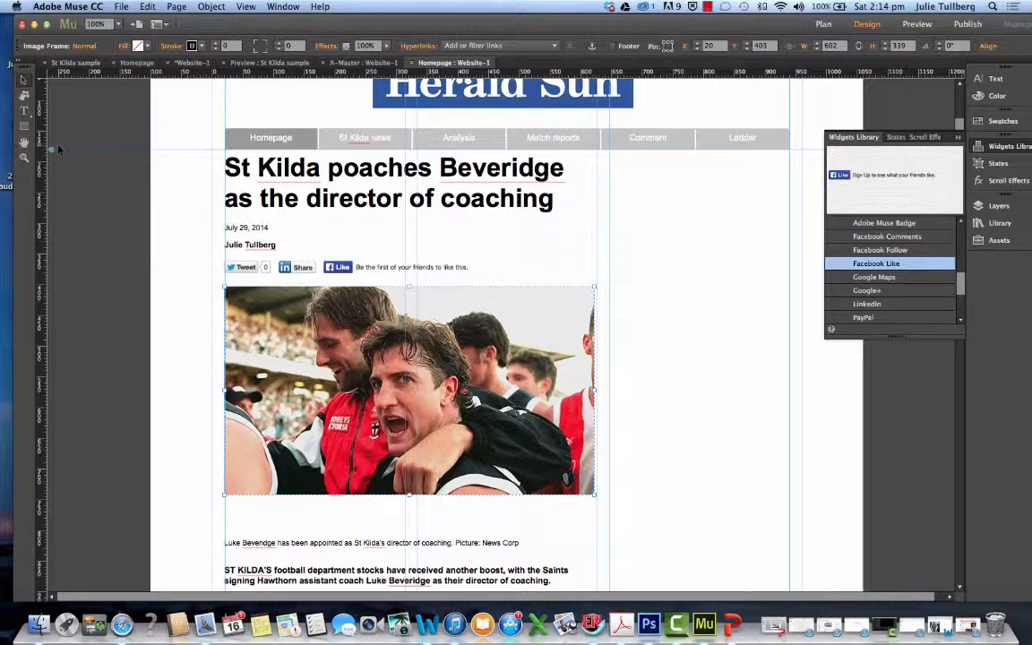
Recolour the date line's text to the very dark green #001E12
left_click(25, 110)
left_click(226, 227)
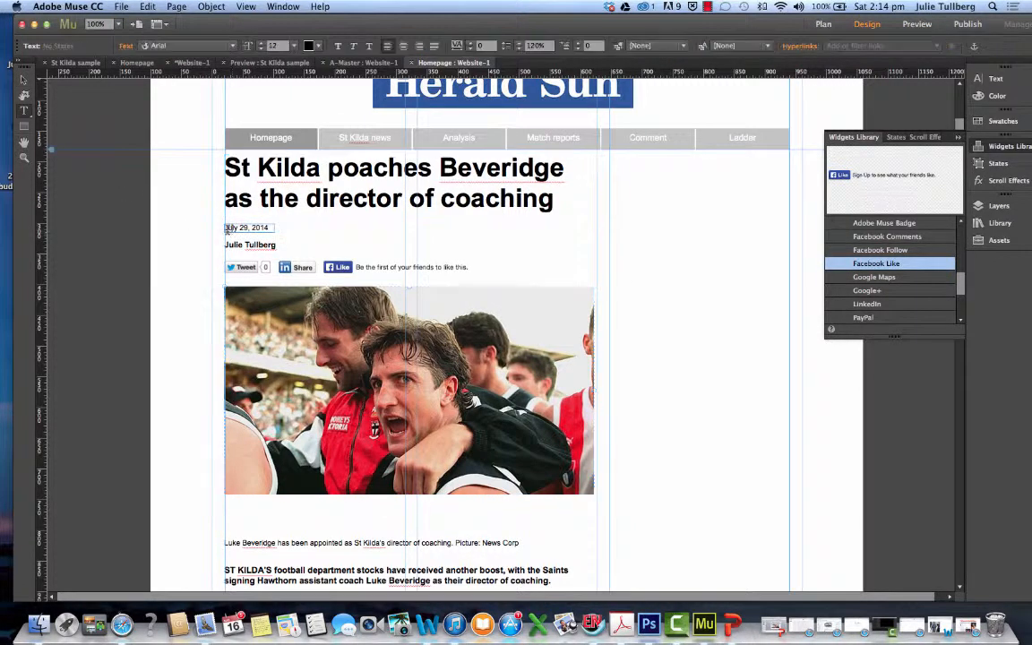
left_click_drag(271, 228, 215, 223)
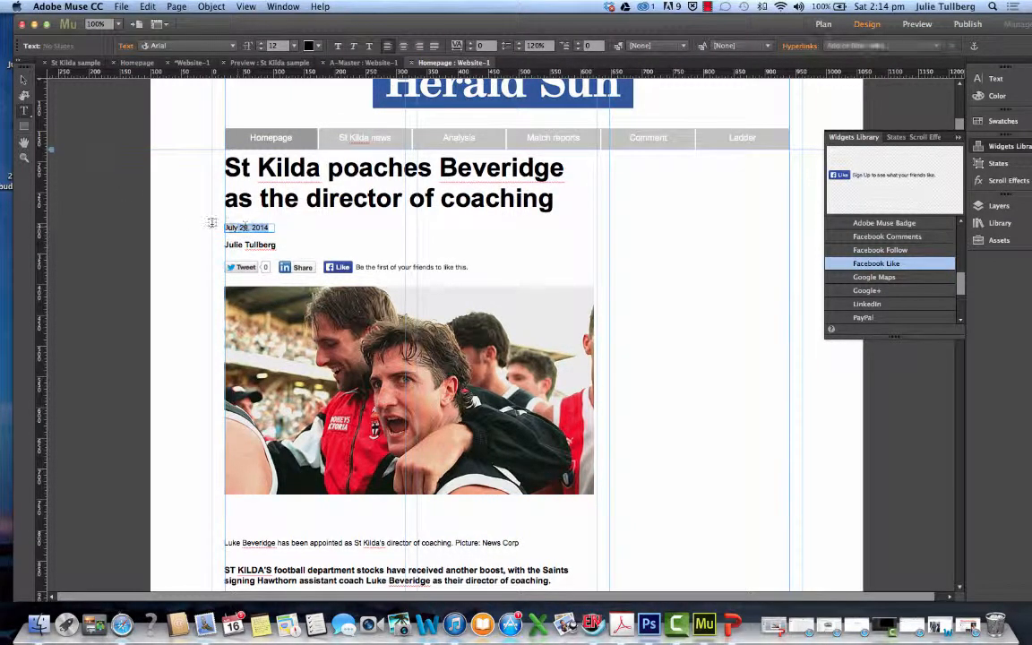
left_click(316, 51)
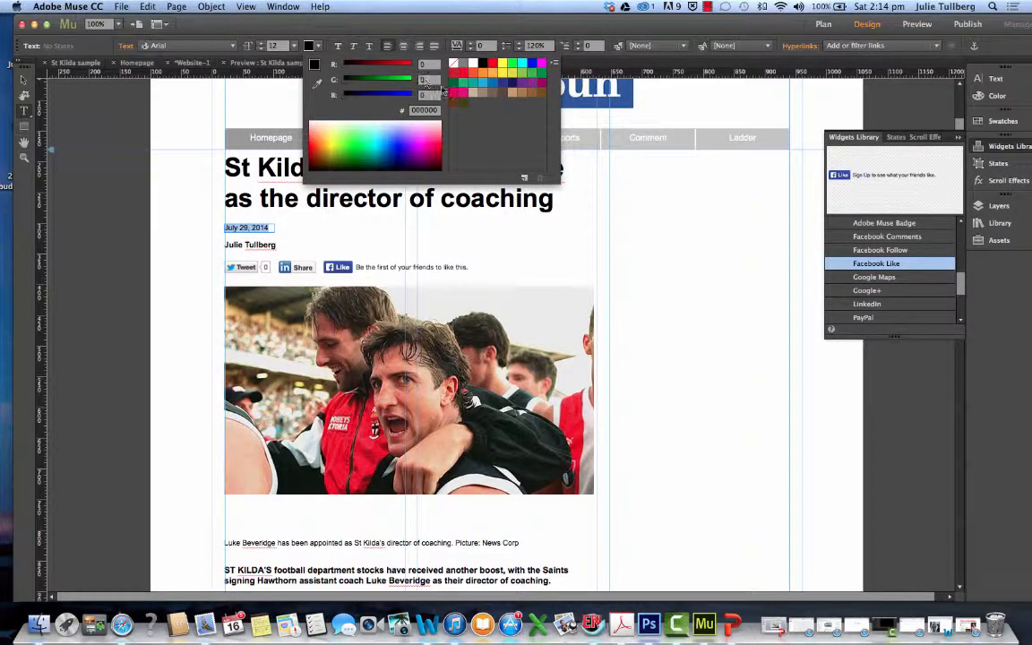
left_click(414, 157)
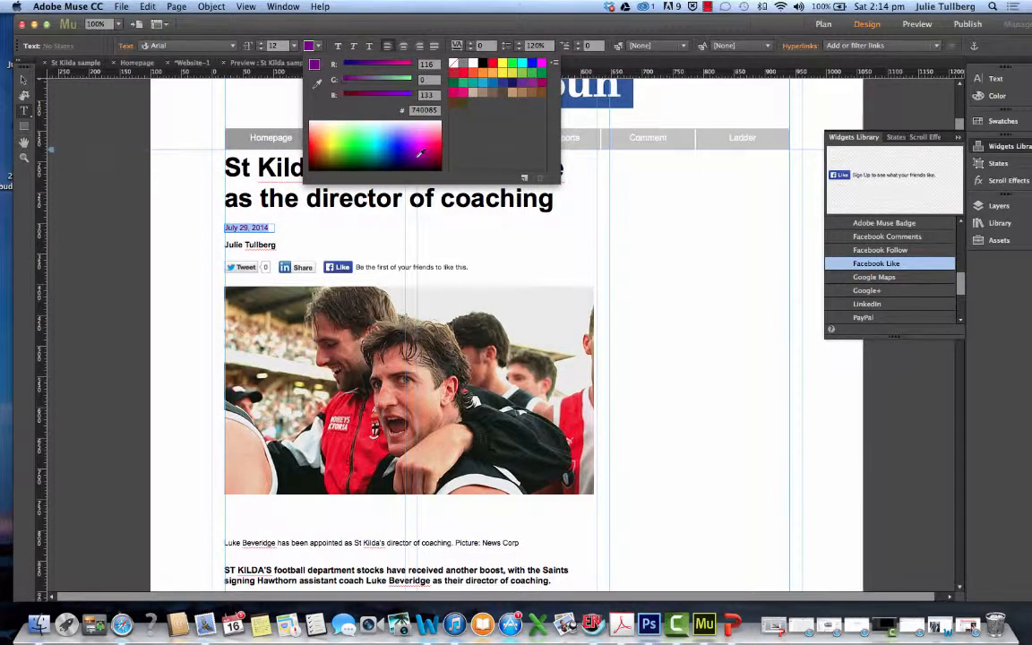
left_click_drag(414, 158, 409, 165)
left_click(464, 63)
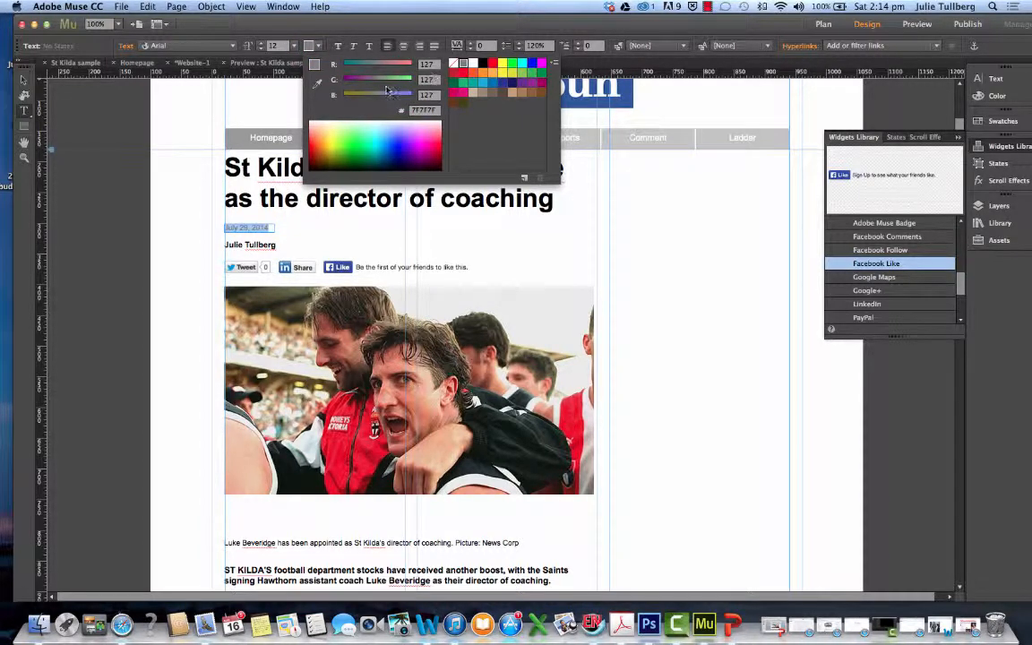
left_click(369, 164)
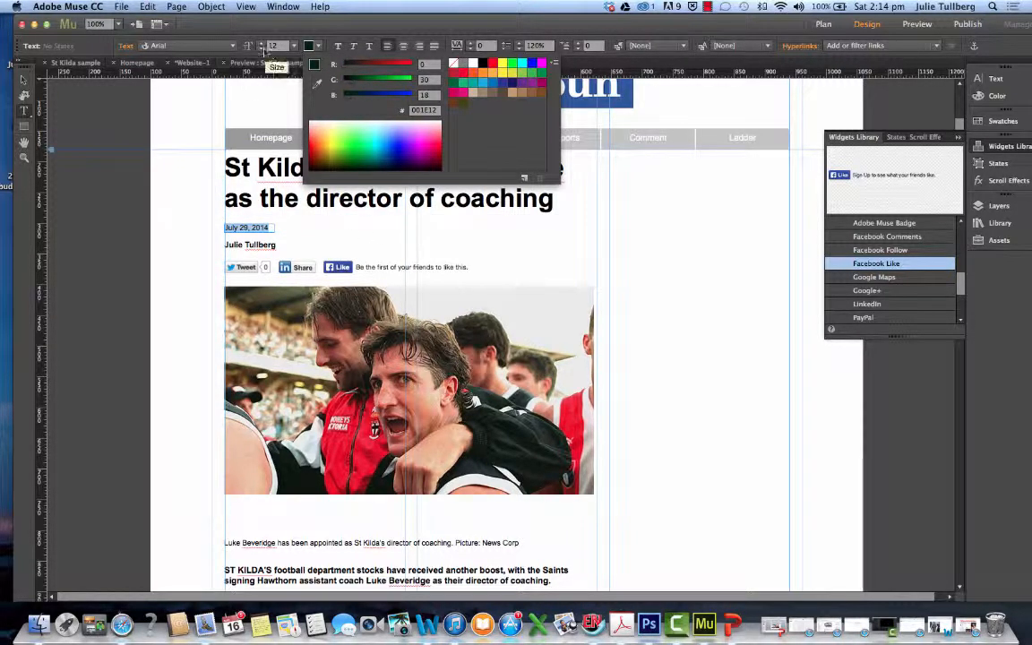
Reduce the date line's font size to 11
left_click(264, 49)
left_click(262, 49)
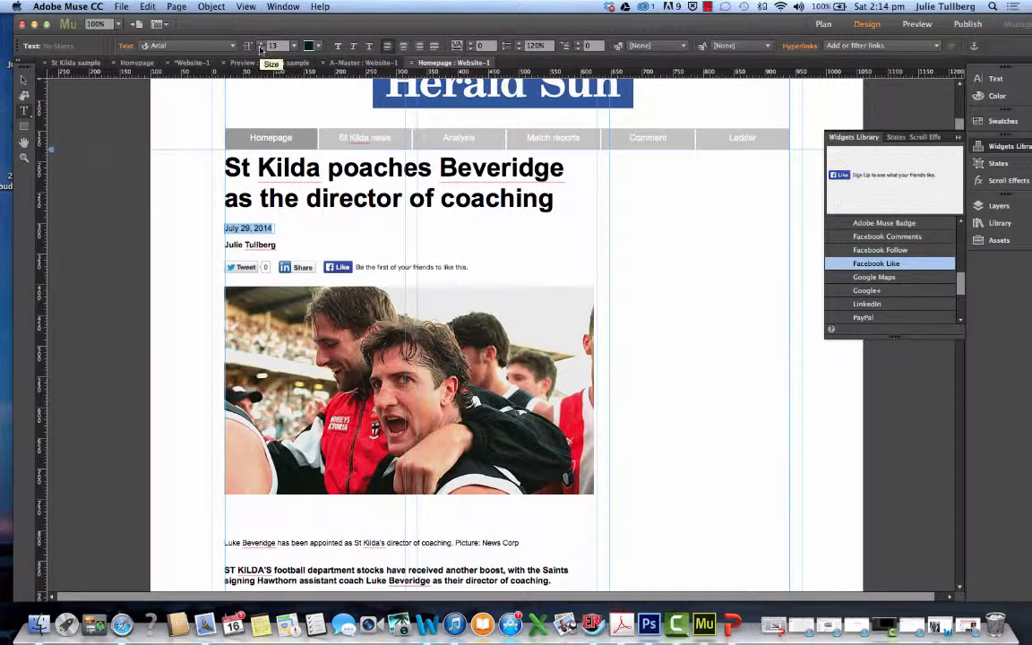
left_click(253, 208)
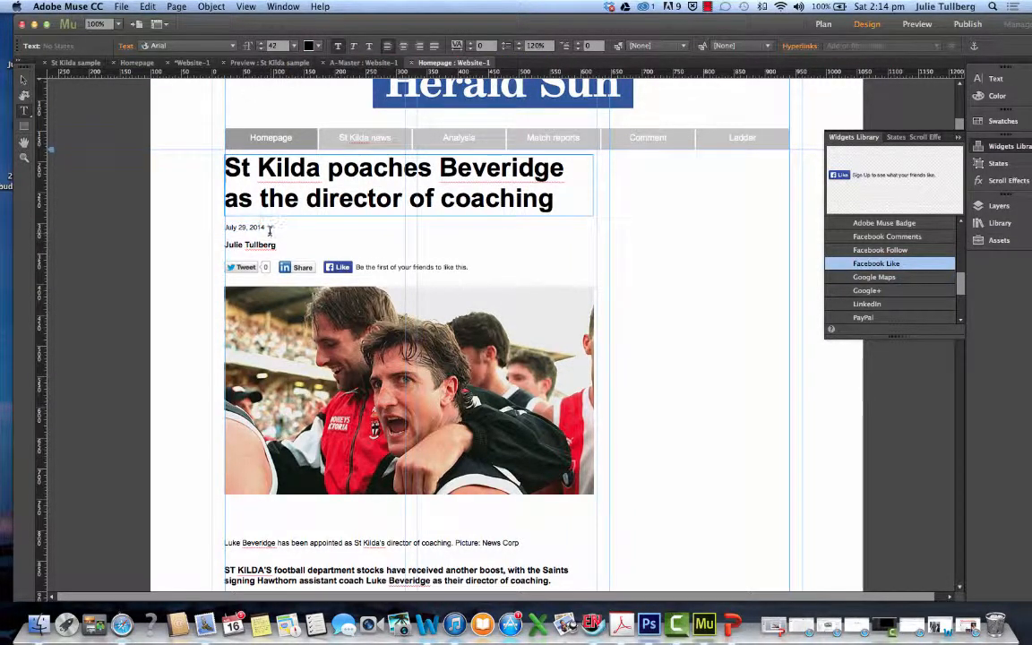
left_click(227, 228)
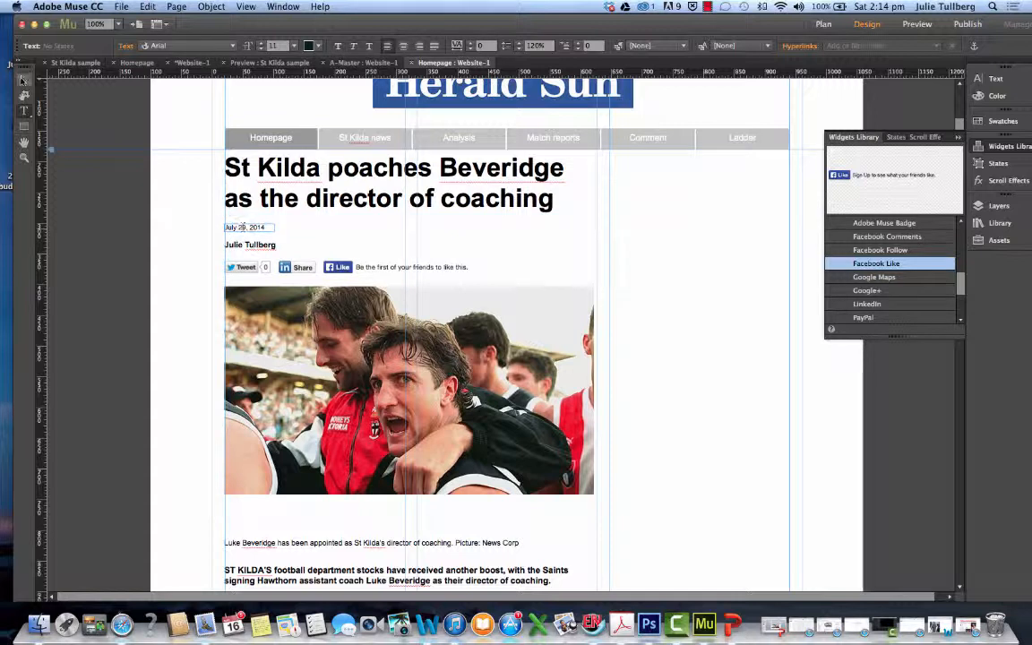
Adjust the date line's position below the headline and nudge the byline up to about Y 326
left_click_drag(249, 230, 250, 231)
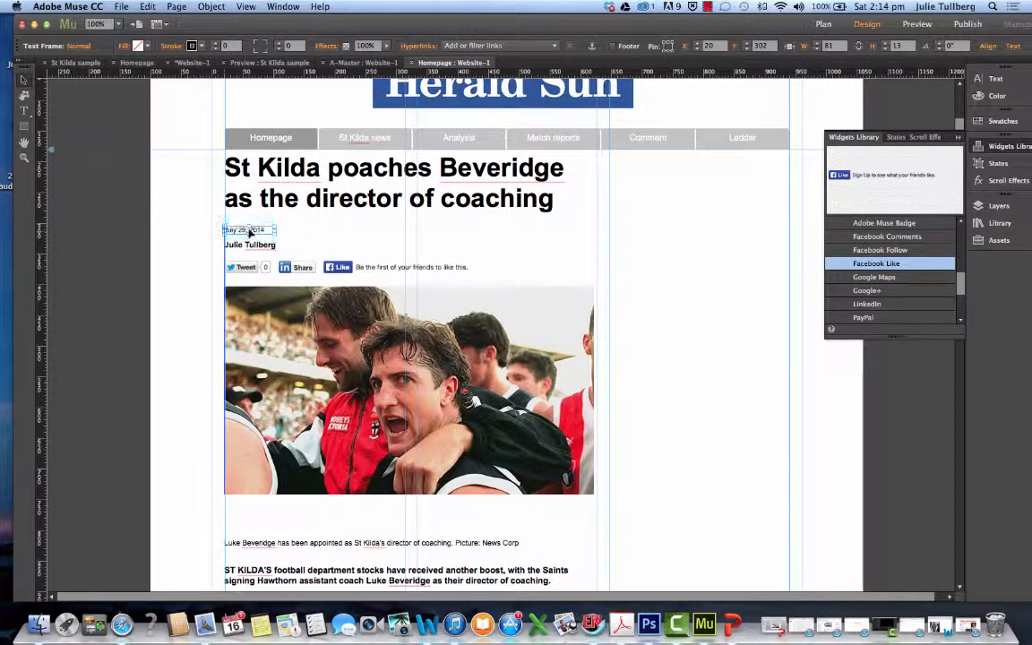
left_click(236, 168)
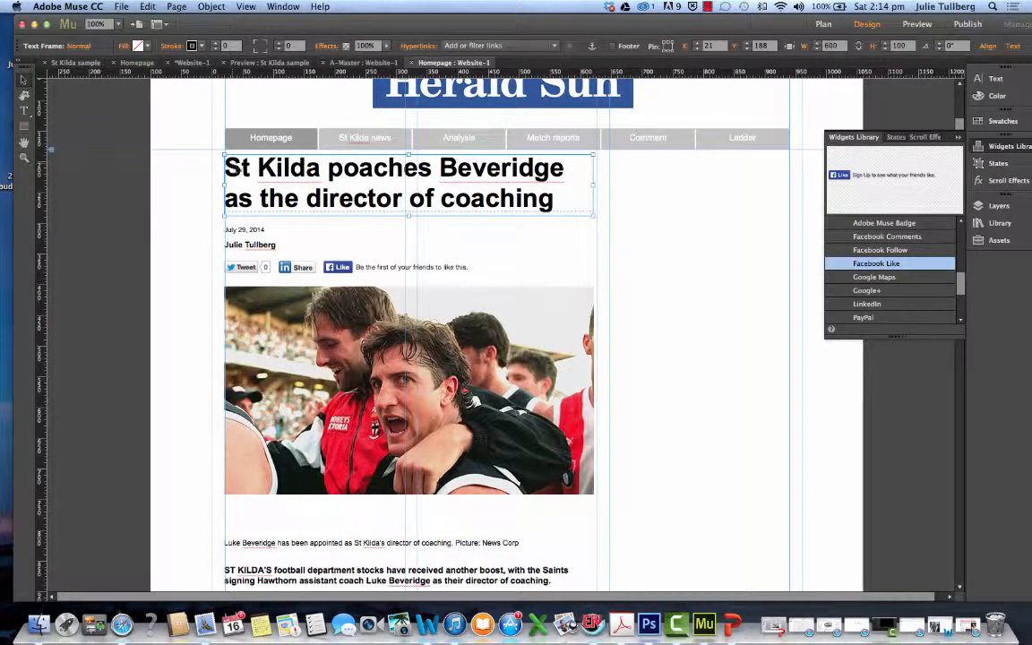
left_click(242, 227)
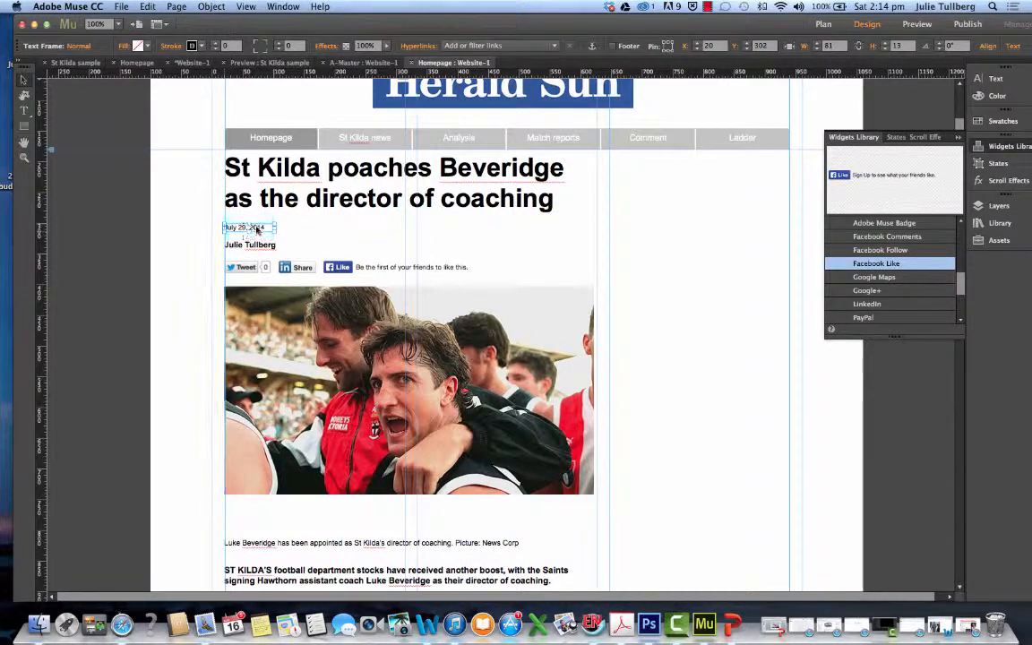
left_click(258, 247)
left_click_drag(255, 246, 255, 244)
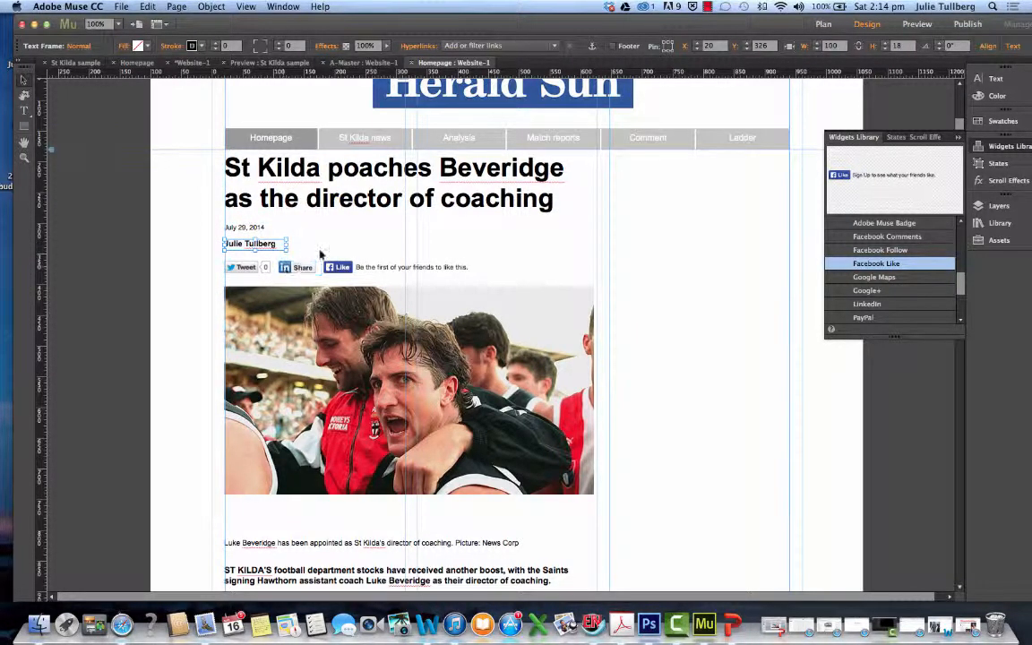
left_click(312, 246)
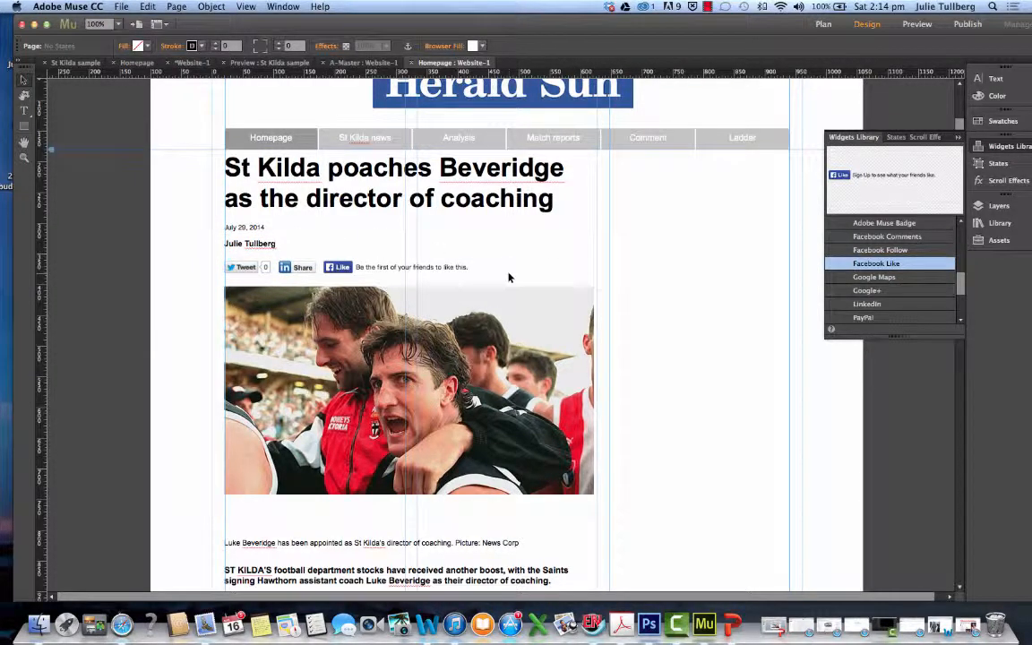
Move the photo caption up so it sits directly beneath the lead photo
scroll(625, 385, "down", 2)
scroll(625, 392, "down", 3)
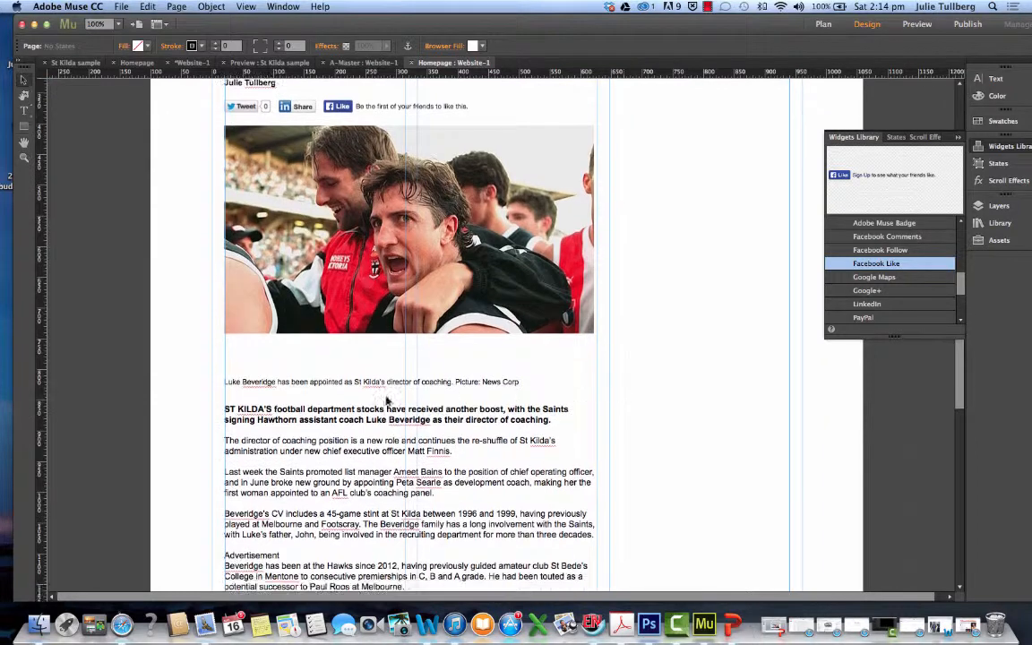
left_click(400, 368)
left_click_drag(400, 370, 399, 349)
Move the story text frame up beneath the caption to about X 25, Y 793, and narrow it to about 593
left_click_drag(402, 418, 400, 388)
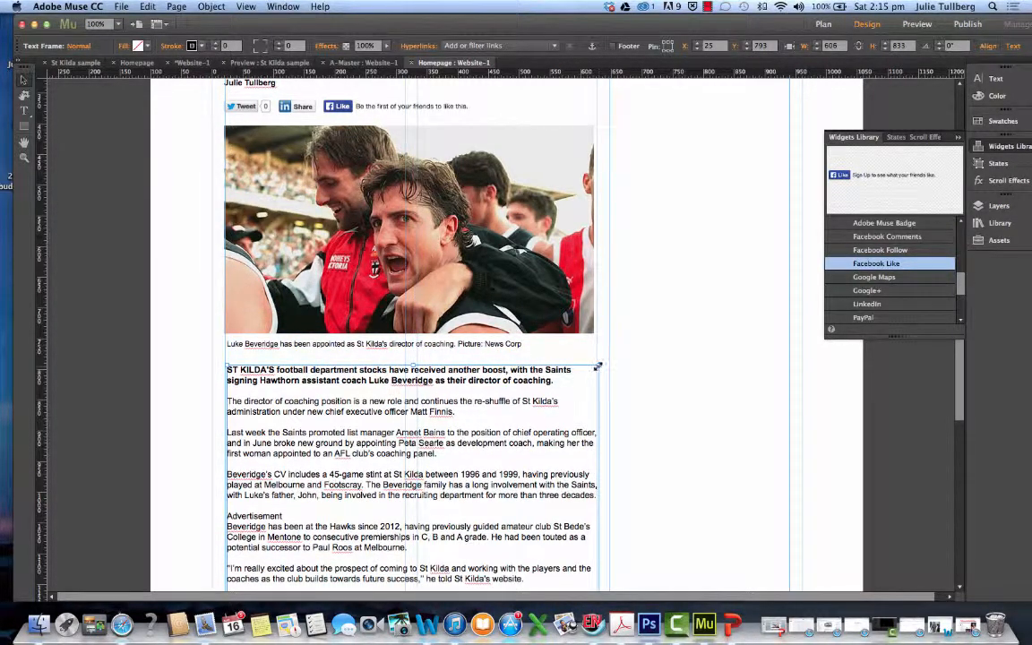
left_click_drag(598, 367, 594, 367)
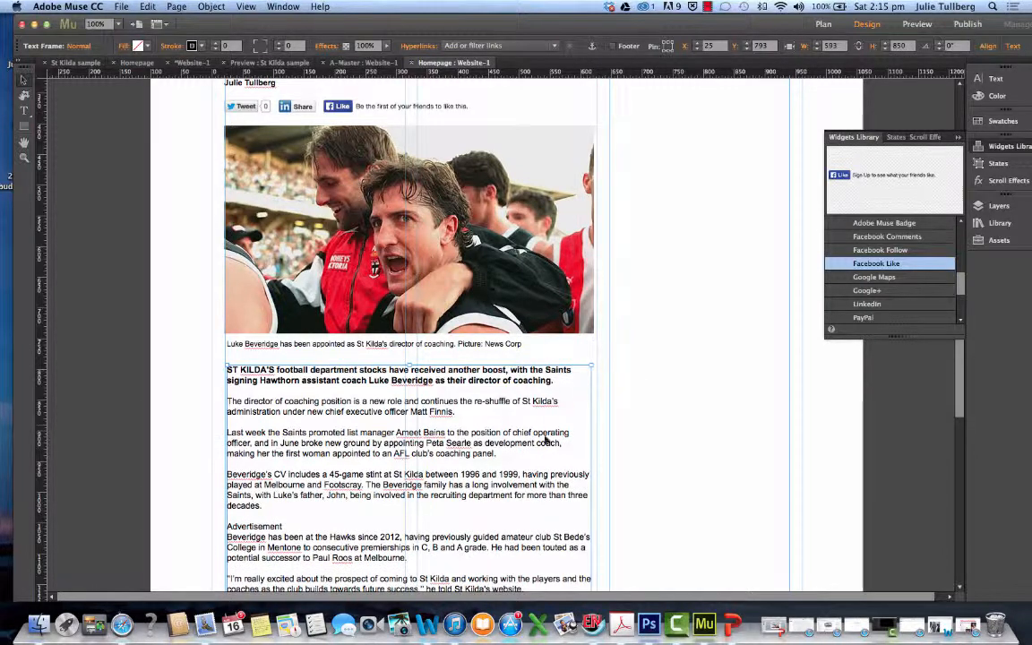
Start a separate paragraph at "The Beveridge family has a long involvement" and delete the "Advertisement" line below it
scroll(549, 460, "down", 5)
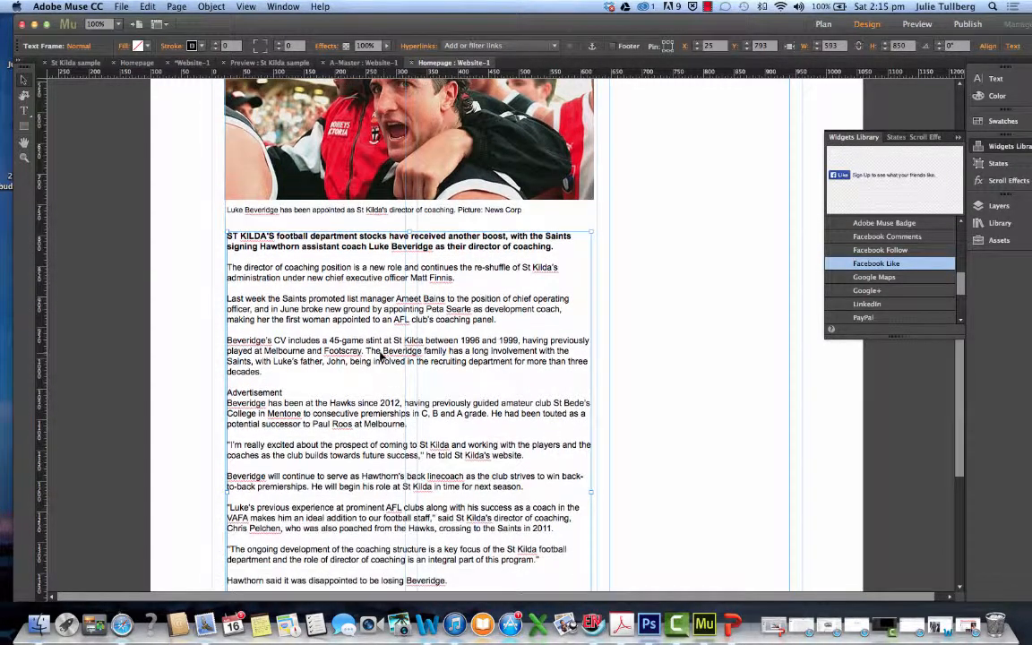
key("t")
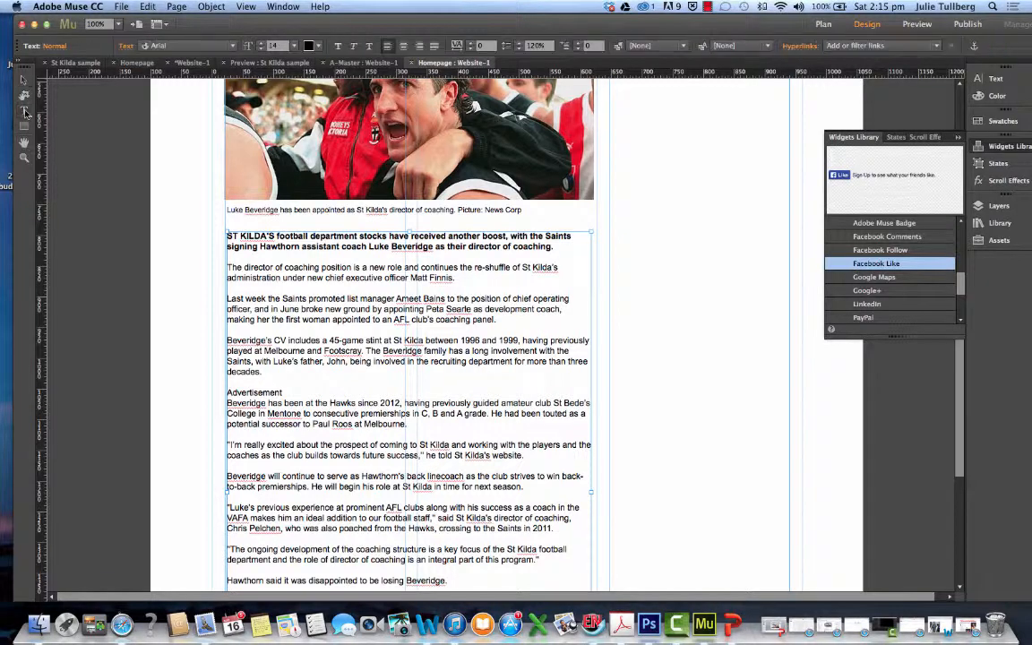
left_click(366, 351)
key("Return")
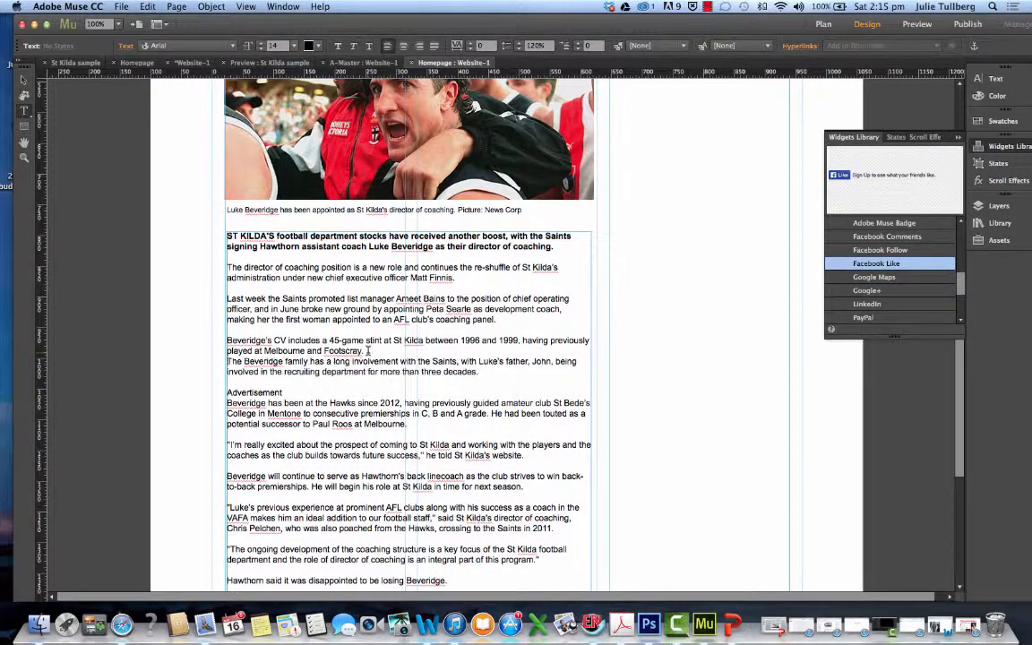
key("Return")
left_click_drag(227, 403, 284, 402)
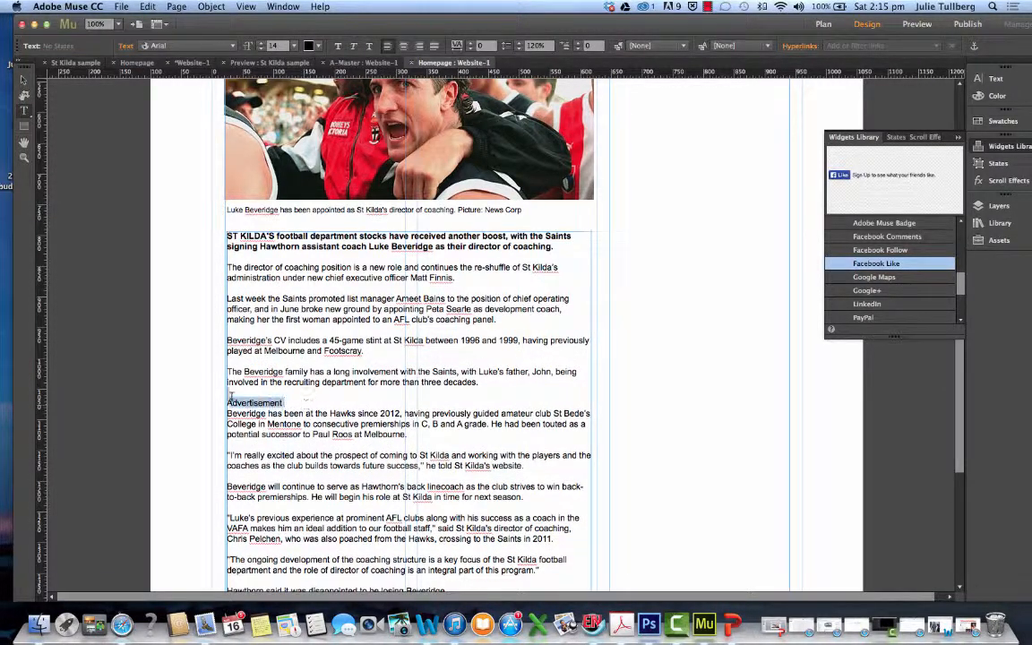
key("BackSpace")
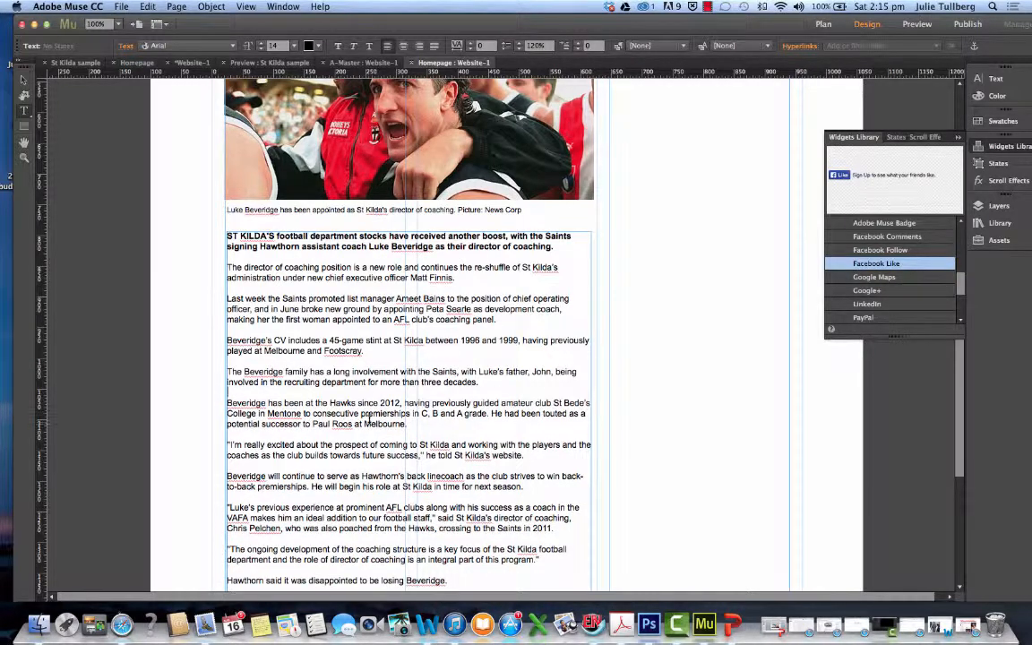
Split the quote after "that's well respected." so "Despite having offered" begins a new paragraph with an opening quotation mark
scroll(413, 394, "down", 6)
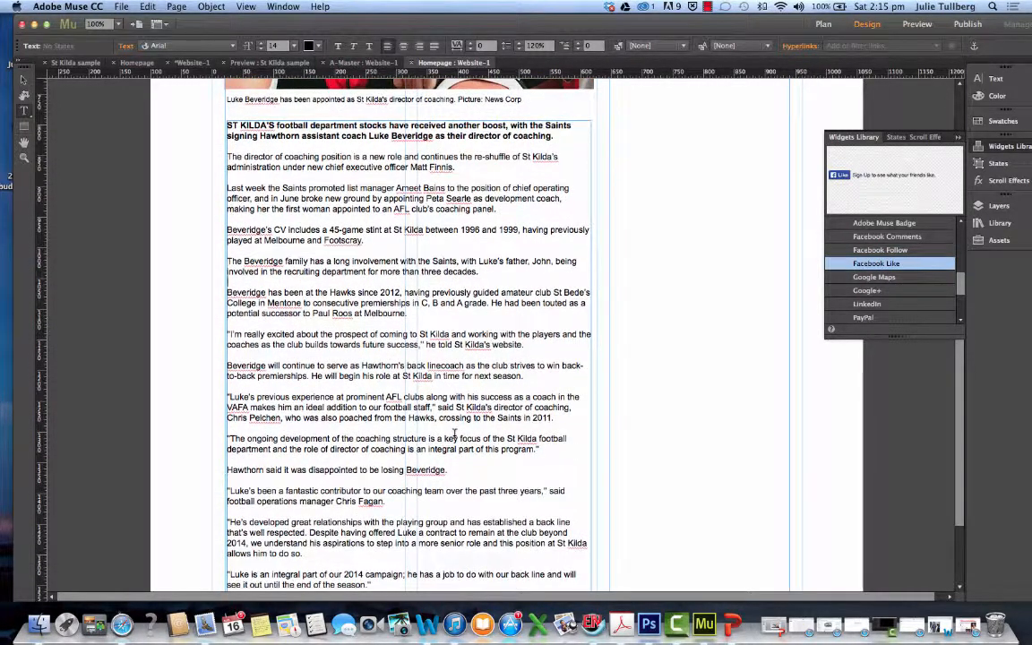
scroll(253, 364, "down", 4)
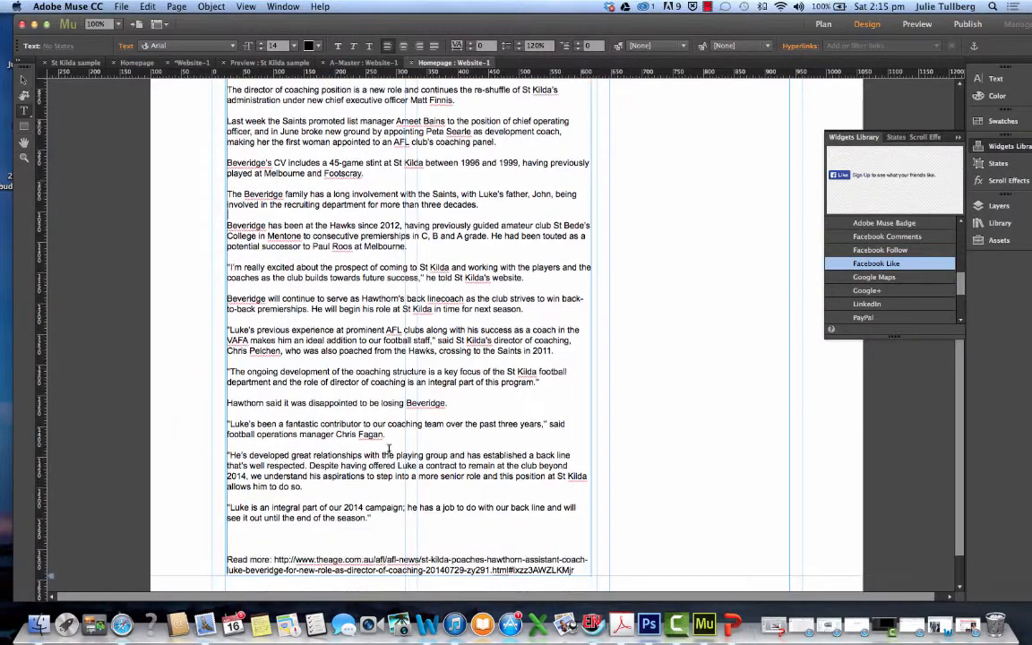
left_click(310, 465)
key("Return")
key("Return")
Delete the "Read more" line with its web link from the end of the story
scroll(325, 459, "down", 3)
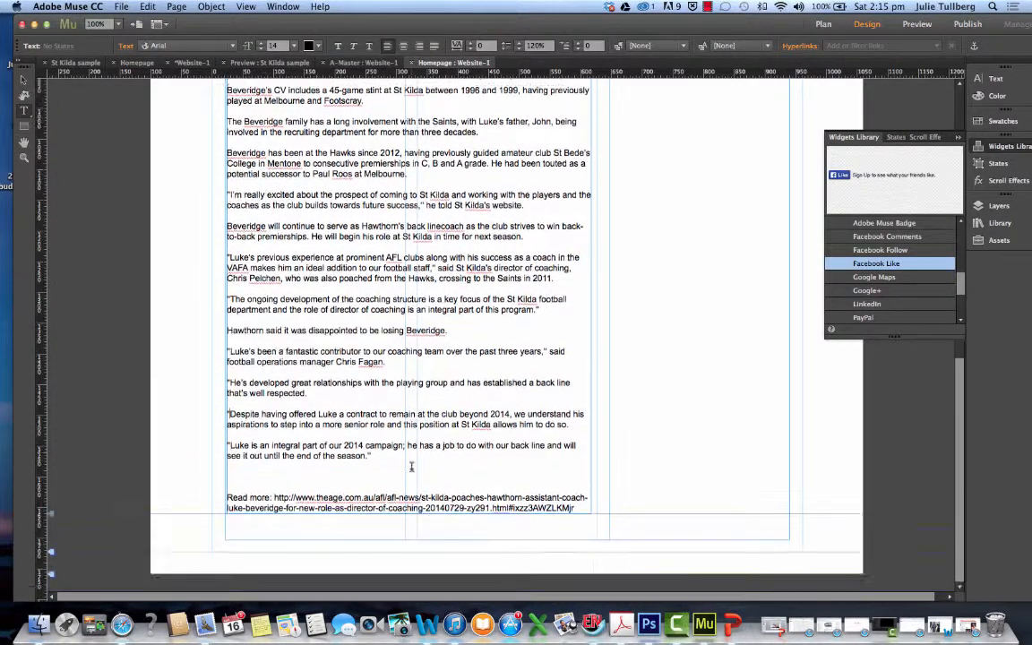
left_click_drag(227, 498, 563, 508)
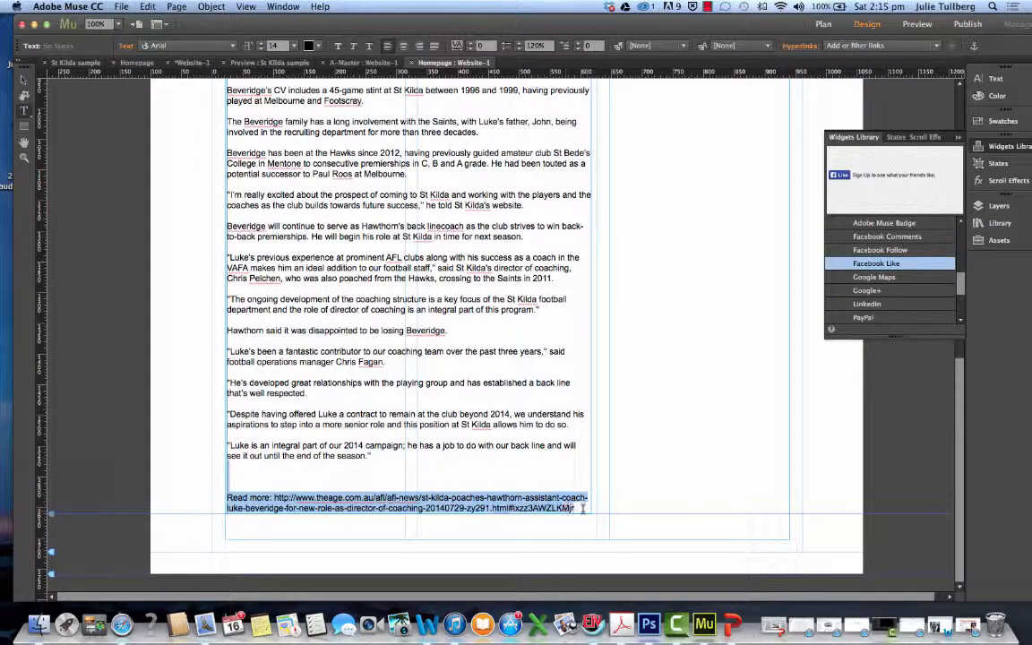
key("BackSpace")
Review the homepage layout and compare it with the preview of the St Kilda sample site
scroll(537, 493, "up", 10)
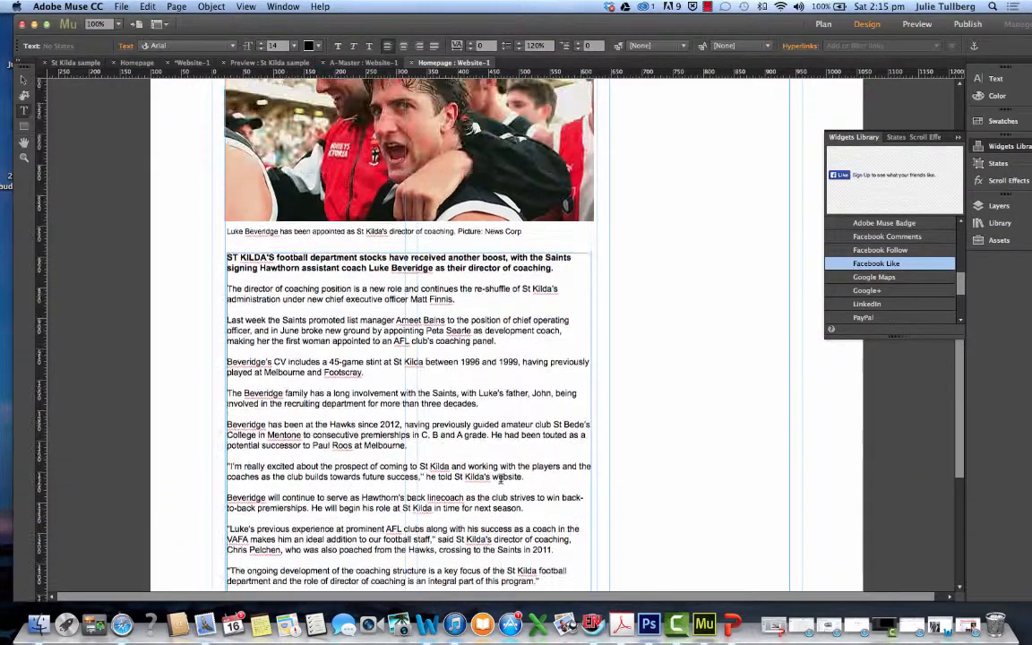
scroll(501, 479, "up", 5)
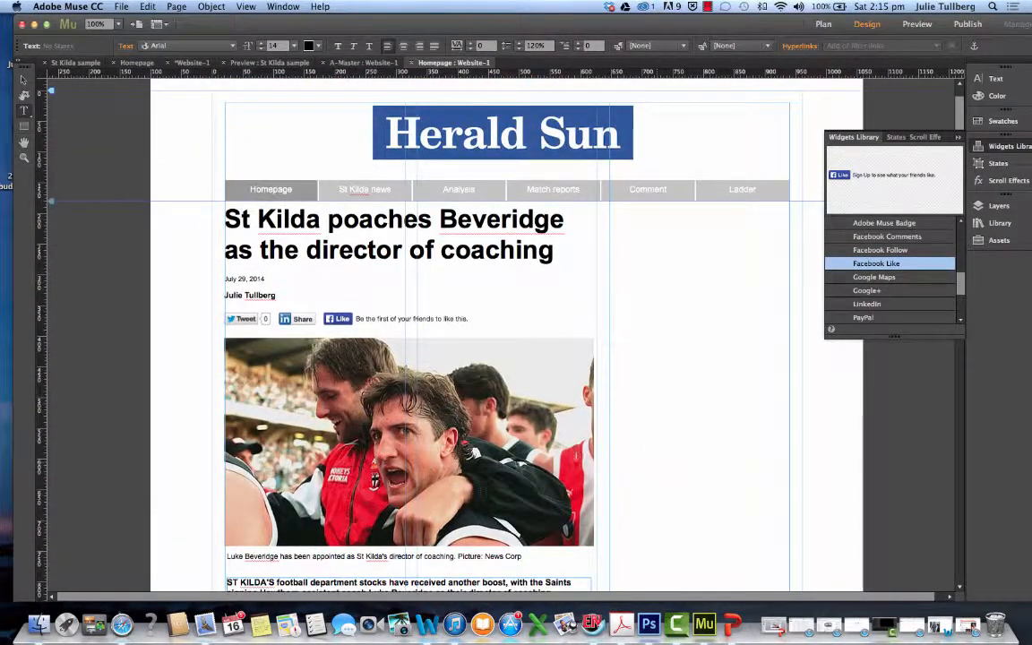
scroll(683, 431, "down", 5)
scroll(683, 431, "up", 3)
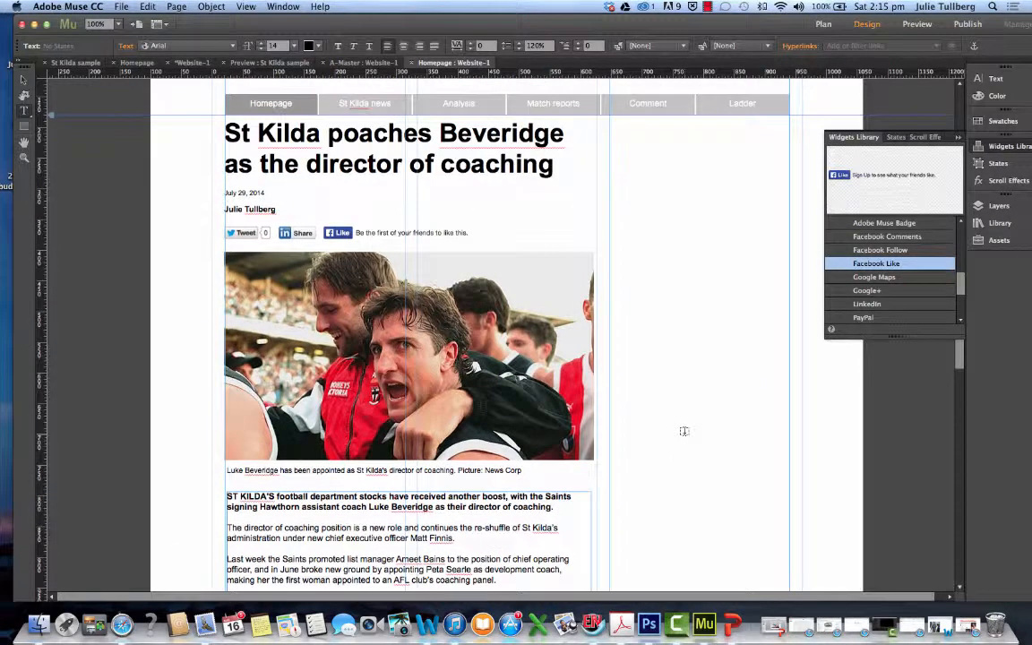
left_click(271, 64)
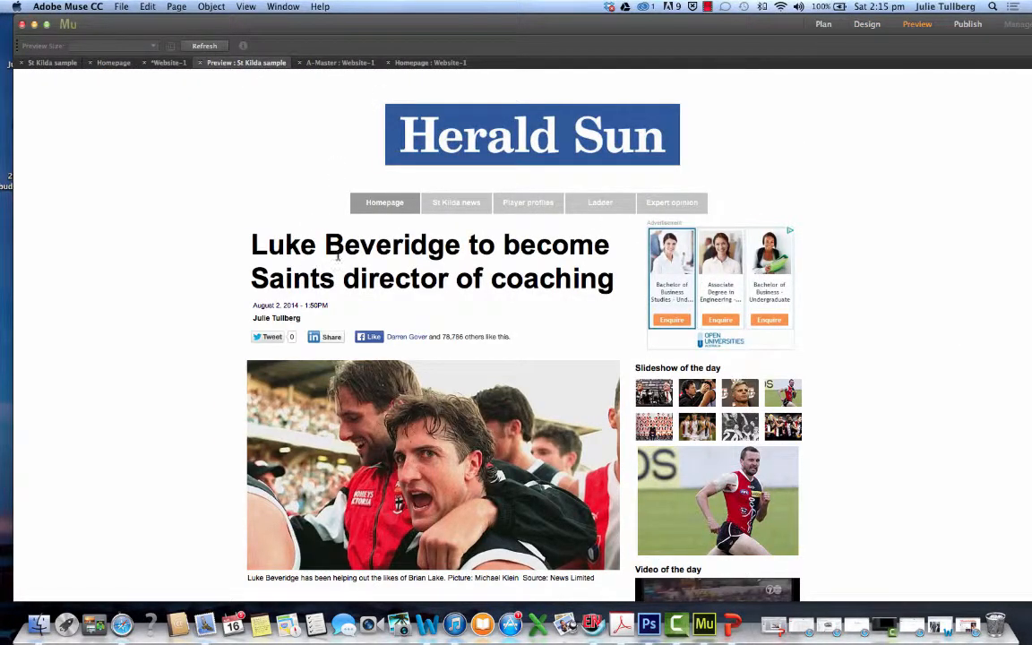
left_click(417, 63)
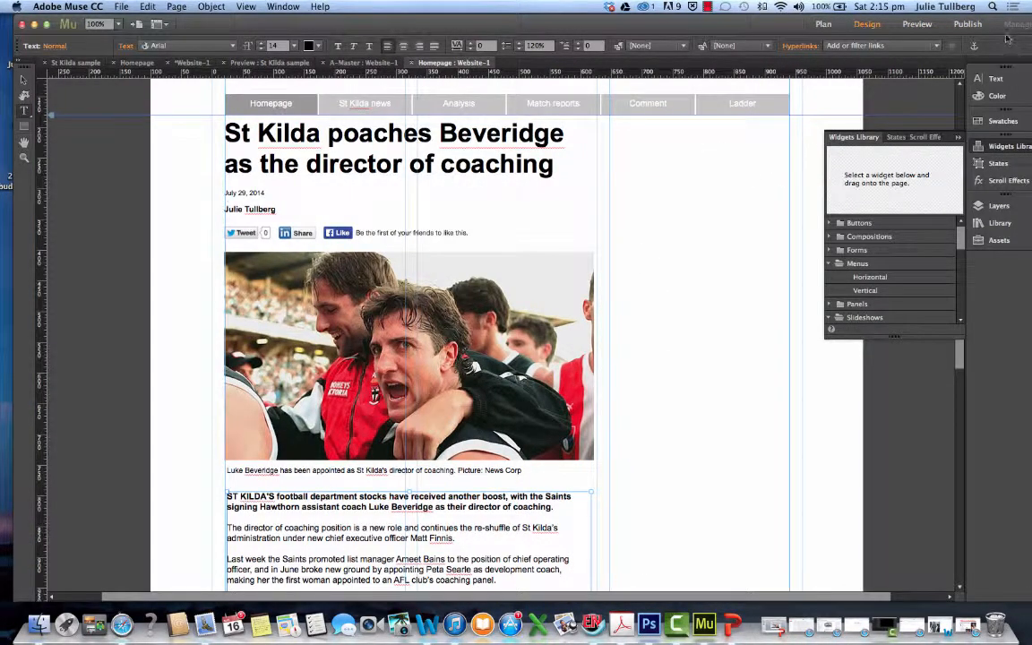
Place the Open Universities advertisement image from the desktop in the page's right-hand column and scale it to about 293 by 262 px
left_click_drag(809, 33, 842, 107)
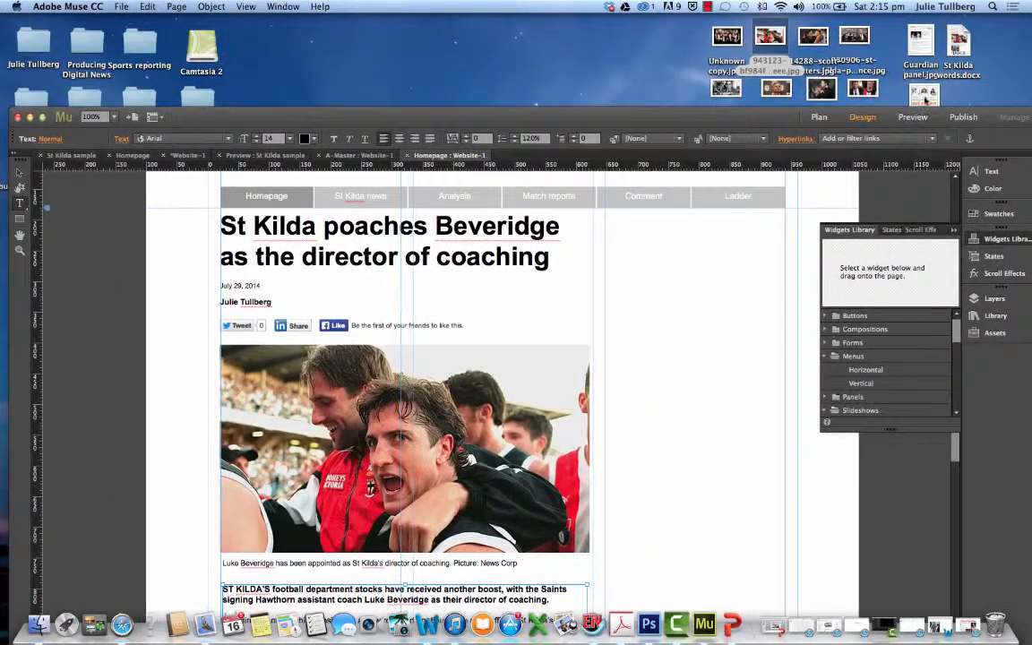
left_click_drag(925, 99, 672, 288)
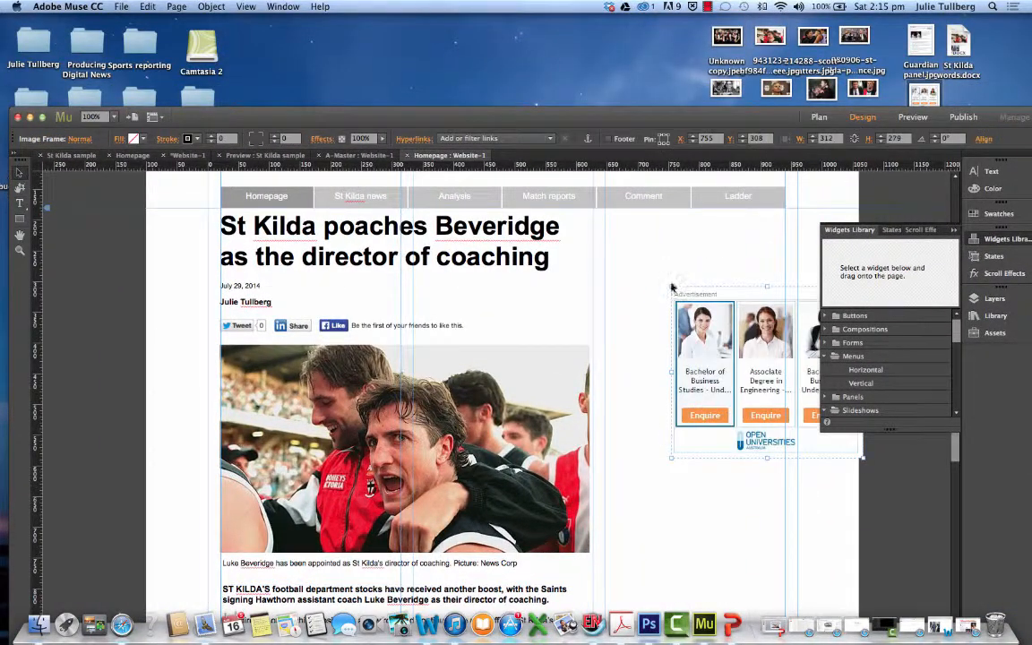
left_click_drag(679, 117, 679, 23)
left_click_drag(722, 231, 646, 159)
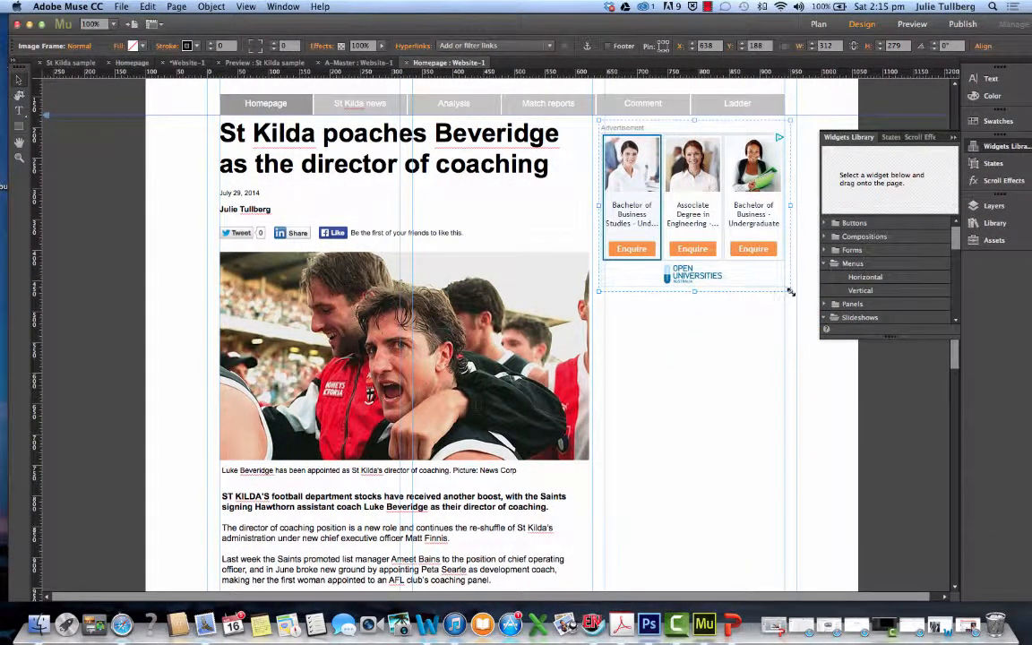
left_click_drag(790, 292, 785, 285)
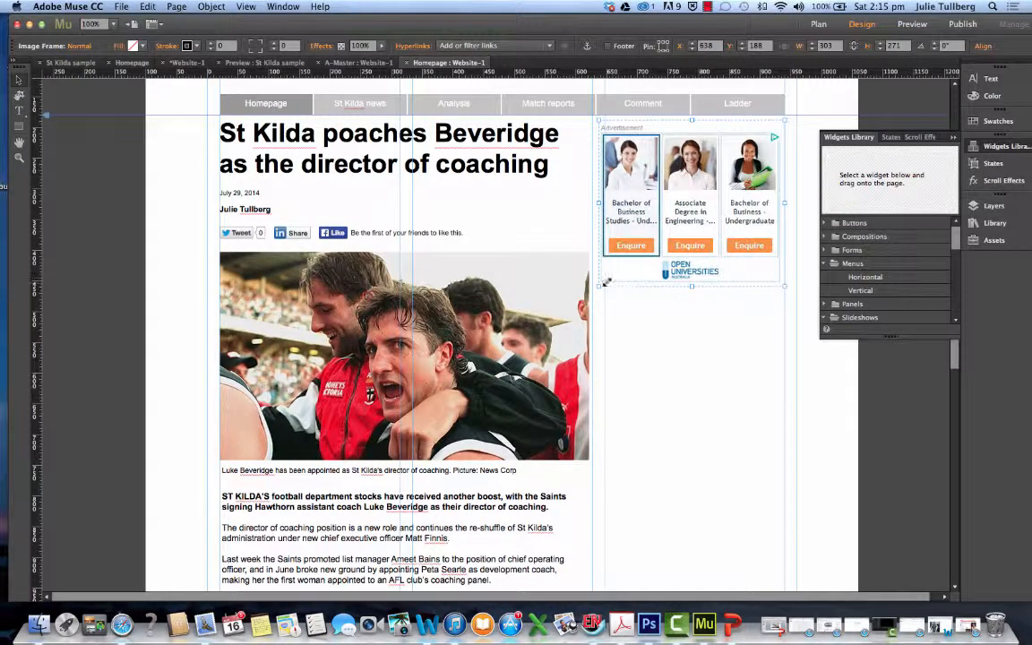
left_click_drag(598, 287, 647, 268)
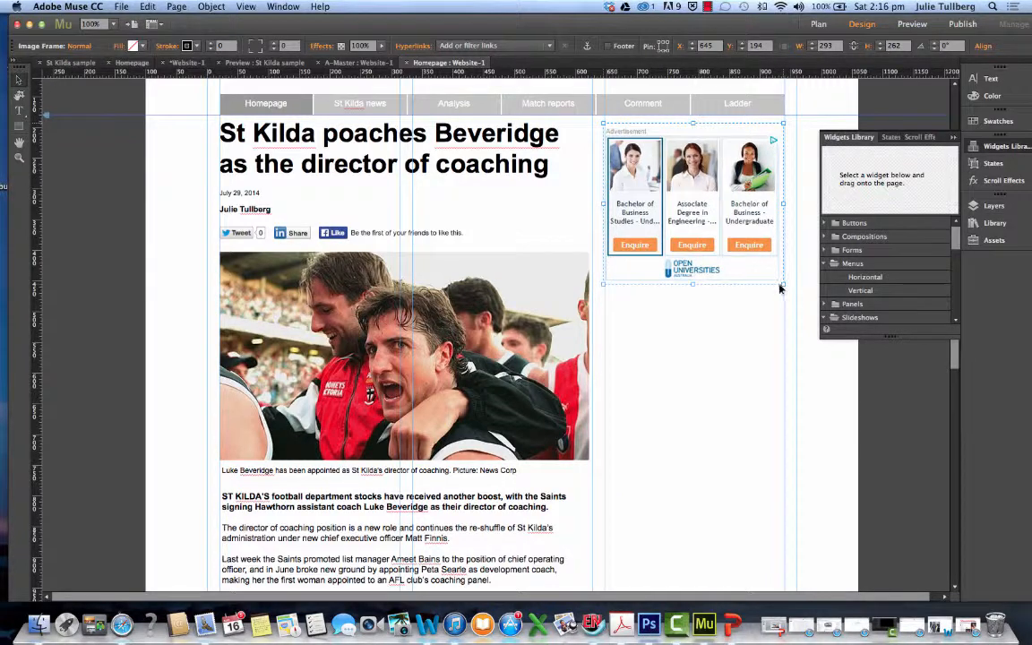
left_click(753, 329)
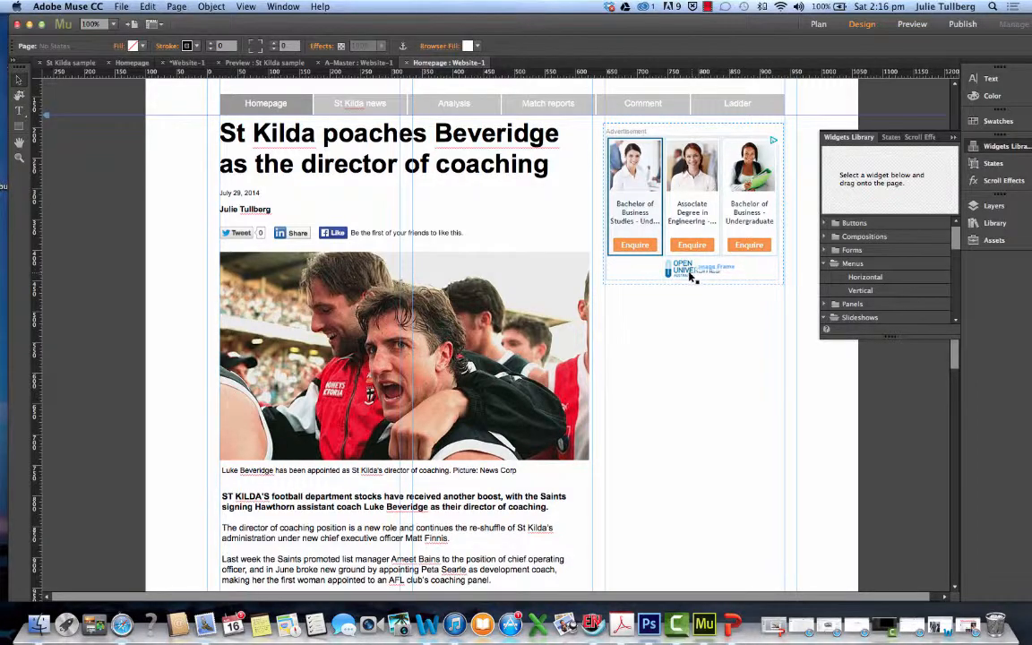
Shift the headline down slightly and raise the advertisement to about X 647, Y 184, just under the navigation menu
scroll(692, 276, "up", 3)
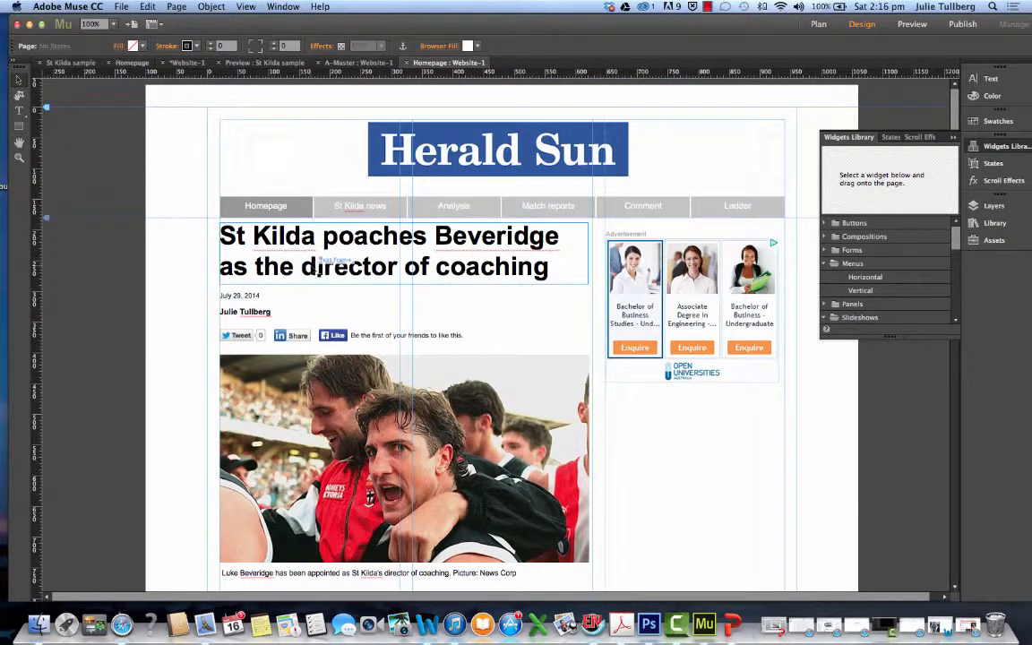
left_click_drag(324, 263, 327, 268)
left_click_drag(663, 304, 664, 296)
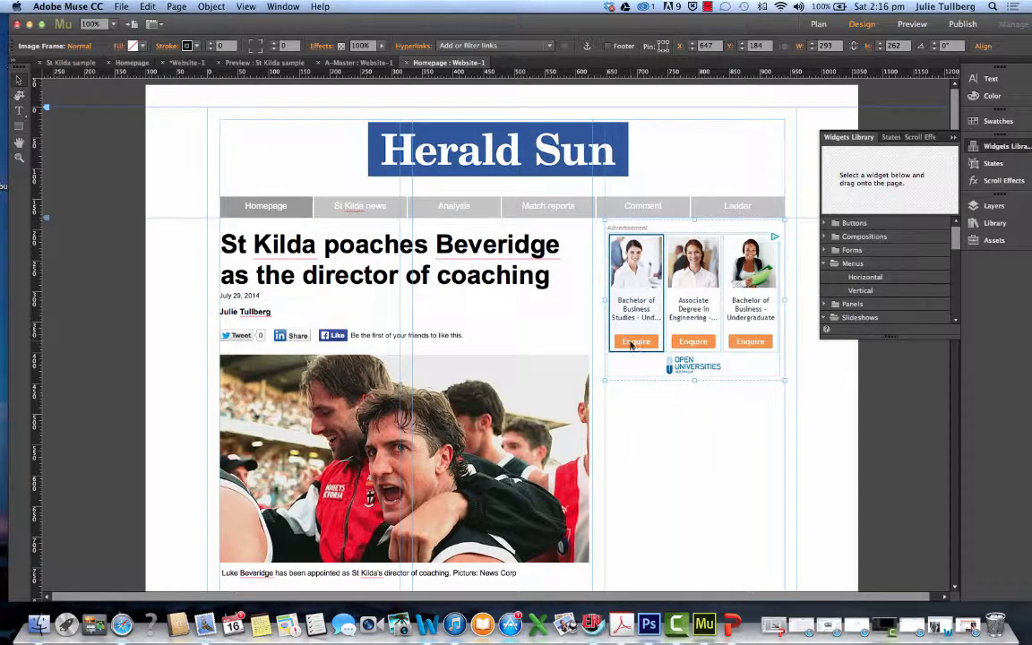
Nudge the date line down slightly so it sits closer to the byline
left_click_drag(245, 297, 243, 314)
left_click(243, 311)
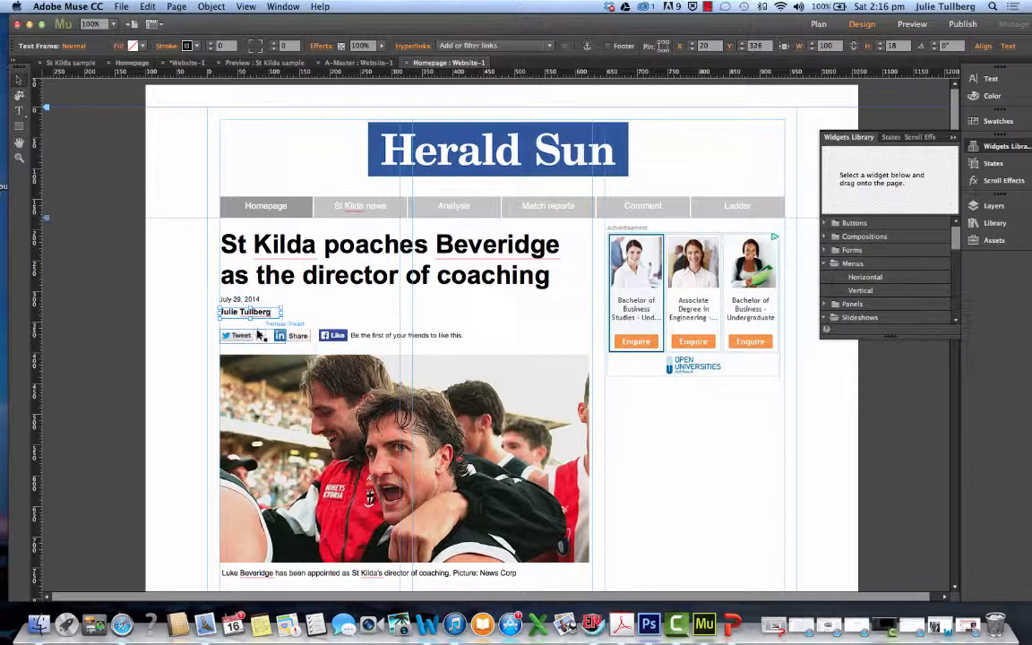
left_click(260, 334)
left_click(459, 345)
Add a Thumbnails slideshow widget to the page below the Open Universities advertisement
scroll(458, 345, "down", 2)
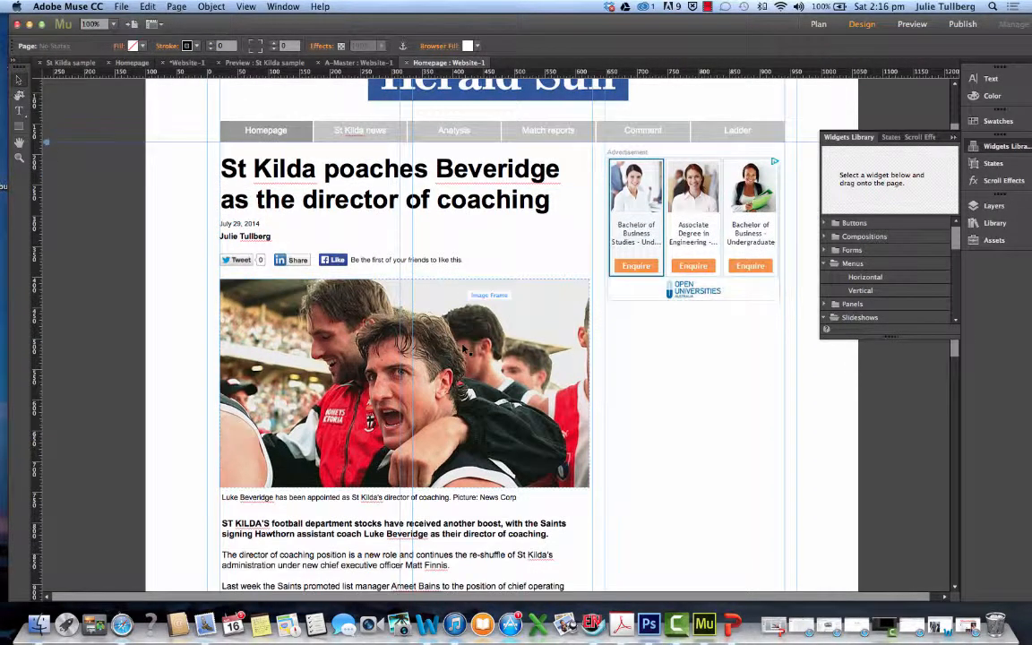
scroll(464, 349, "down", 2)
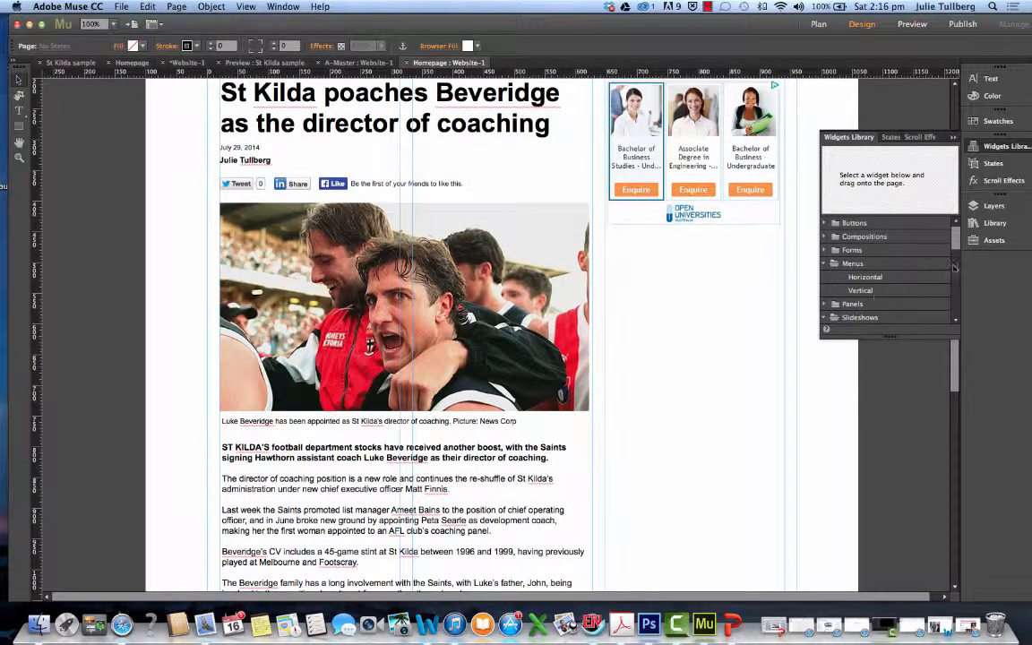
left_click_drag(957, 245, 955, 265)
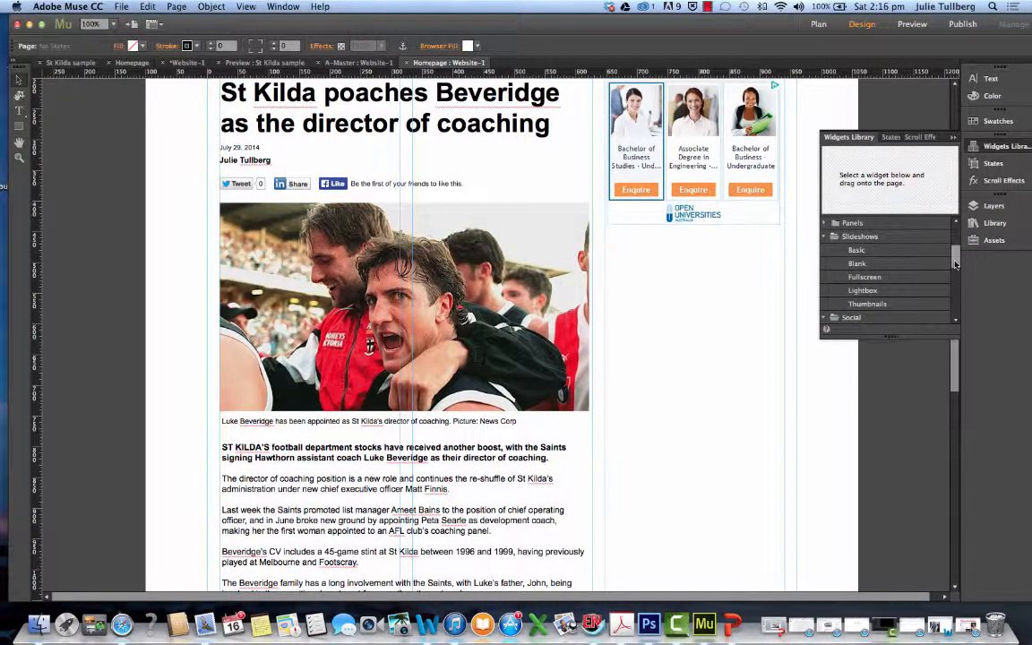
left_click(878, 308)
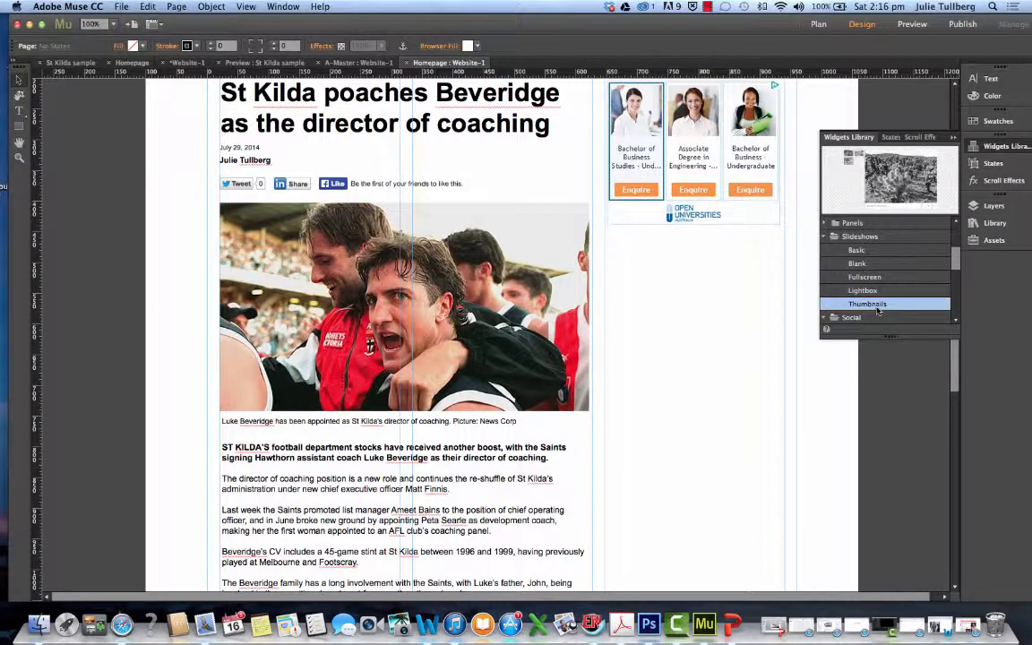
left_click_drag(896, 183, 595, 259)
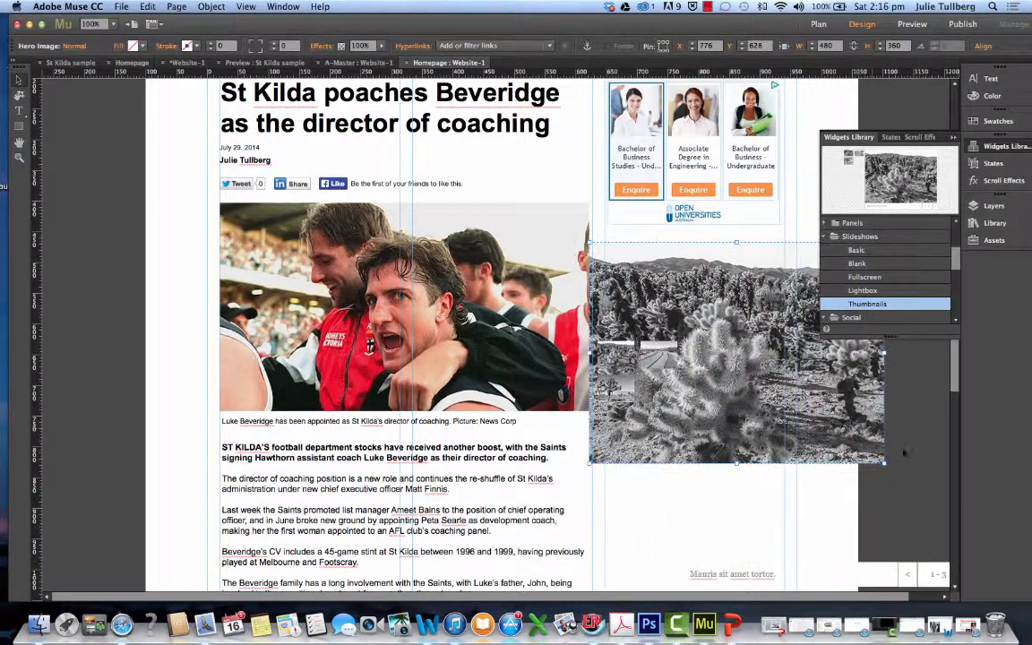
Resize the slideshow's main image to about 289 by 212 px and position it in the right-hand column below the advertisement
left_click_drag(885, 463, 746, 348)
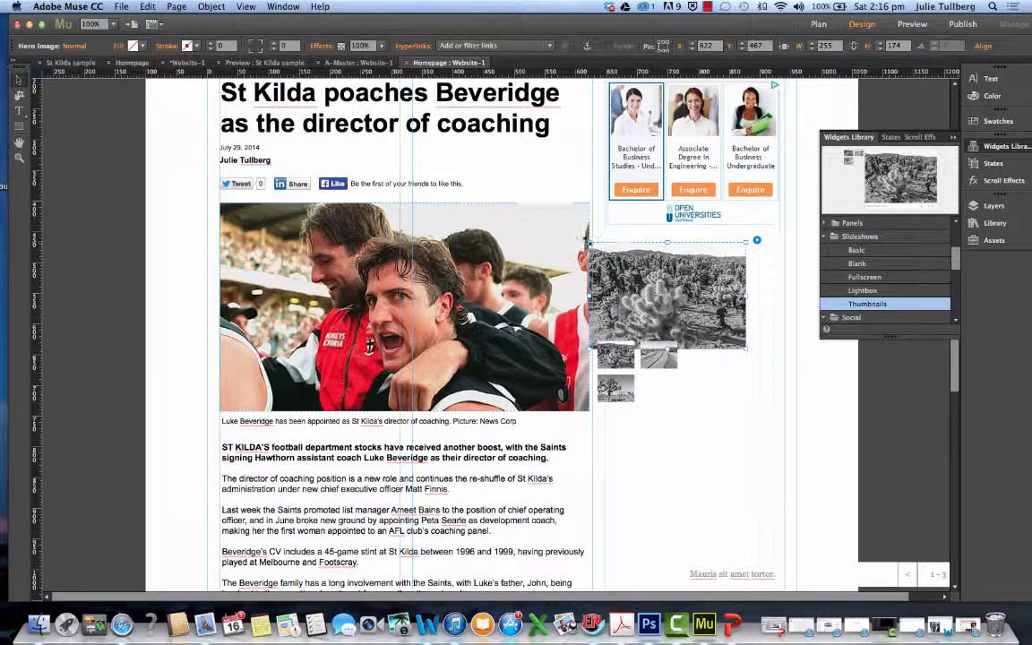
left_click_drag(591, 247, 607, 251)
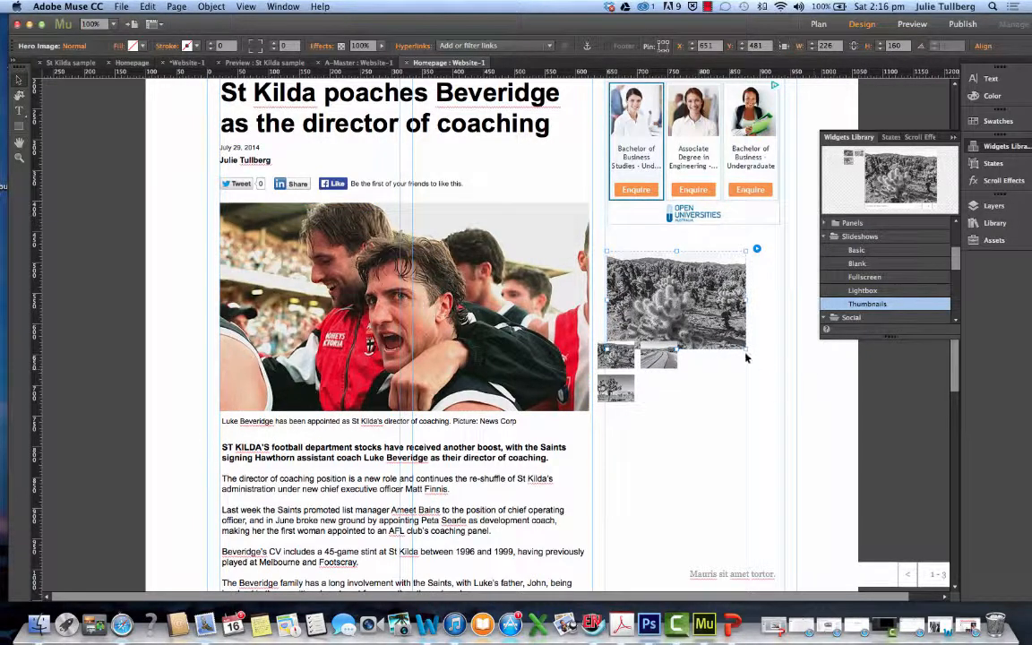
left_click_drag(747, 352, 786, 383)
left_click_drag(728, 364, 732, 404)
left_click_drag(649, 395, 641, 364)
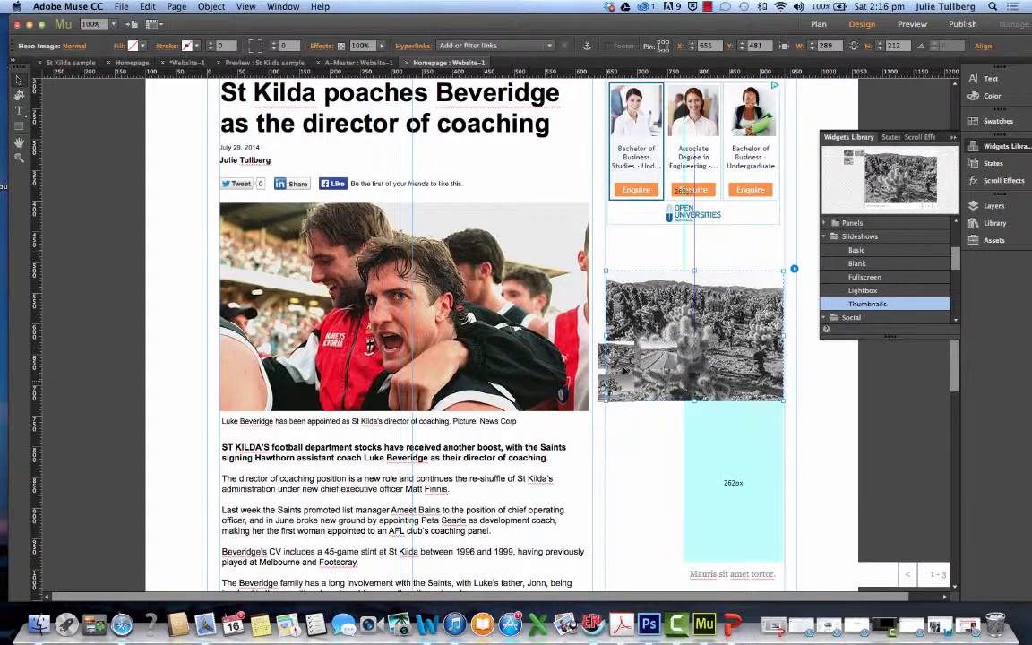
Move the thumbnail container below the slideshow's main image and resize it to about 292 by 119 px, spanning the column
left_click(637, 418)
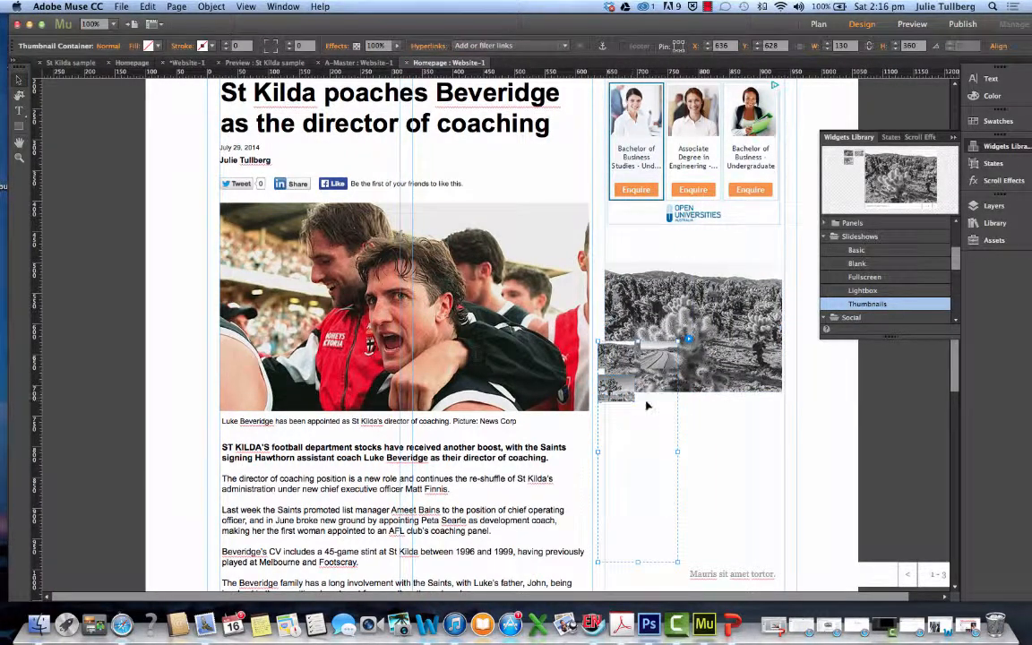
left_click_drag(638, 419, 621, 454)
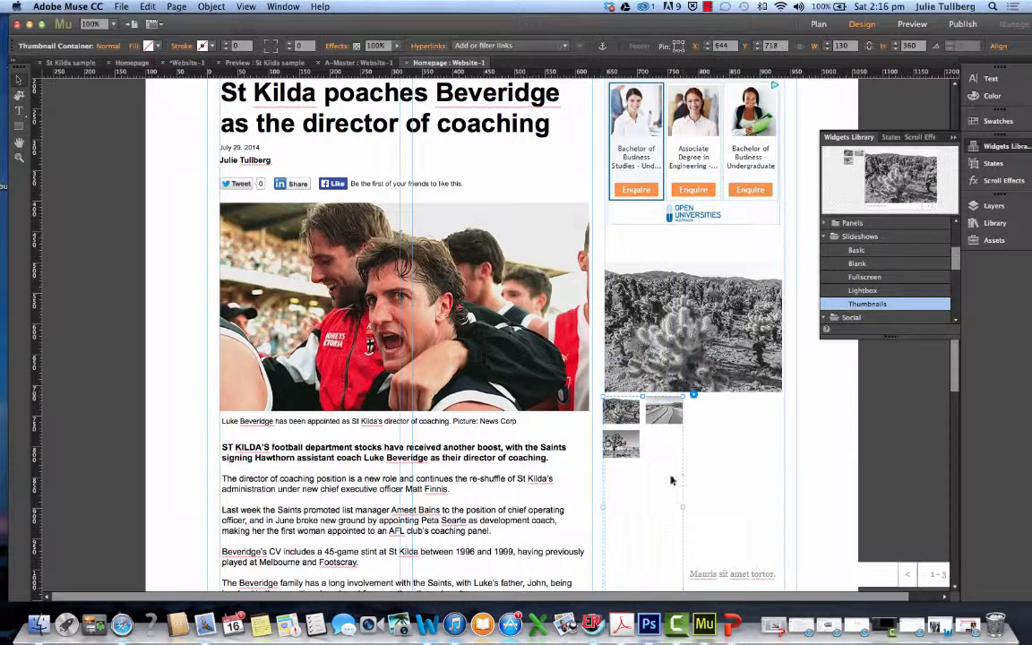
left_click_drag(683, 507, 782, 445)
scroll(692, 403, "down", 5)
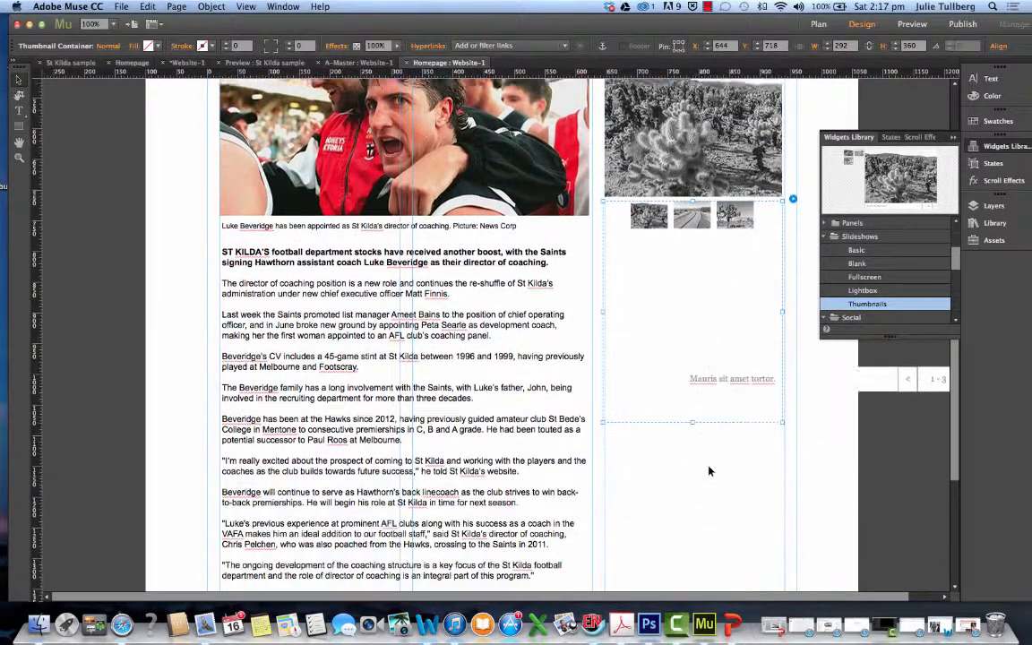
left_click_drag(692, 400, 684, 255)
Import nine desktop photos into the slideshow: the five JPGs with numbered names, images copy 2, 3 and 9, and Unknown copy.jpeg
scroll(685, 269, "up", 6)
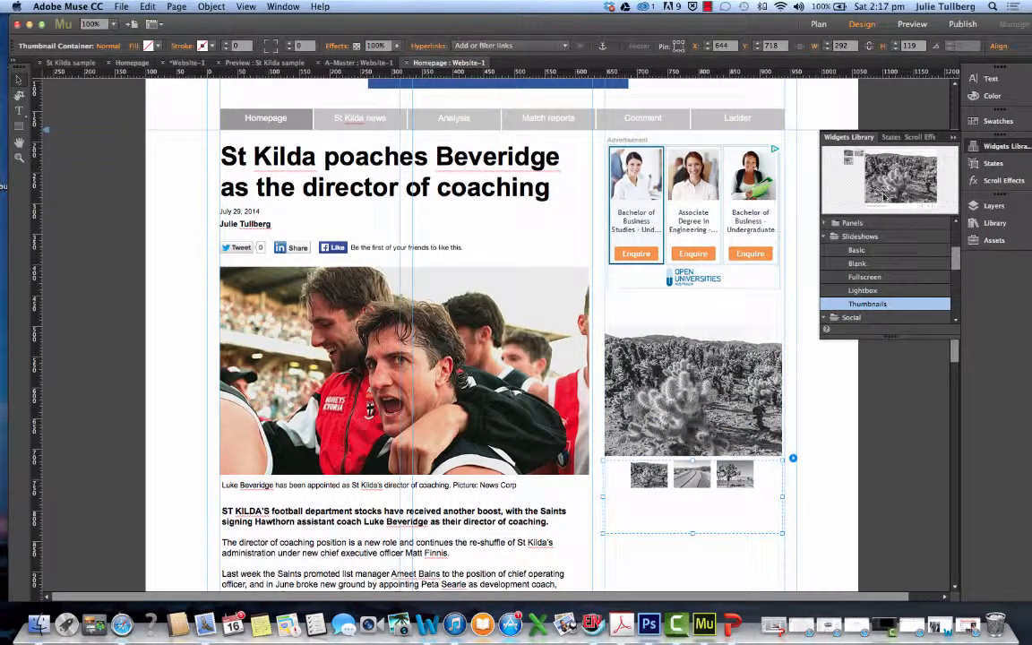
left_click(793, 460)
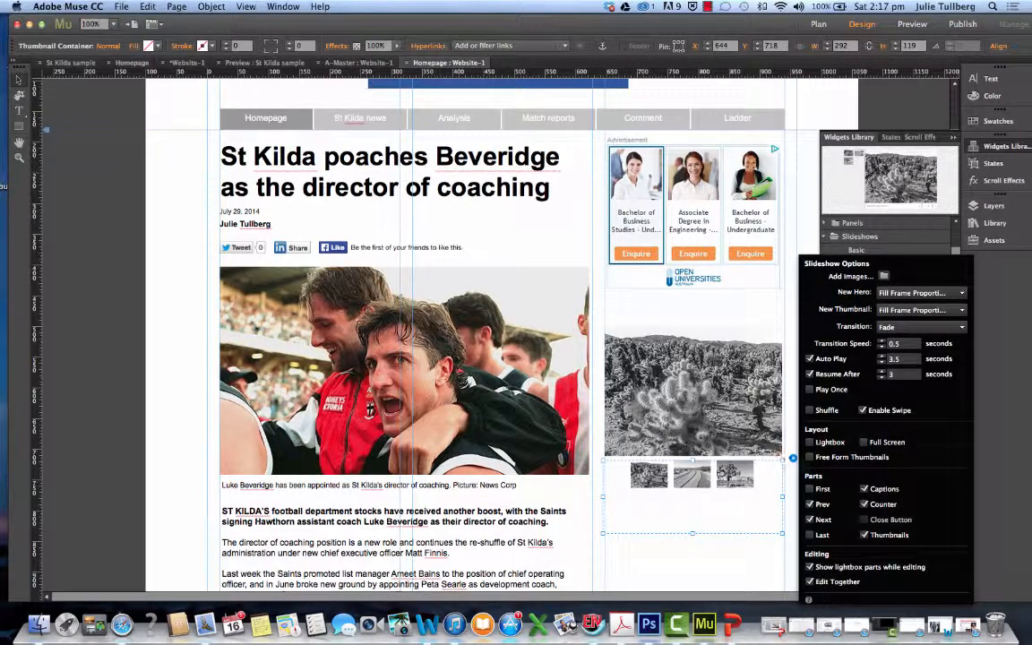
left_click(883, 277)
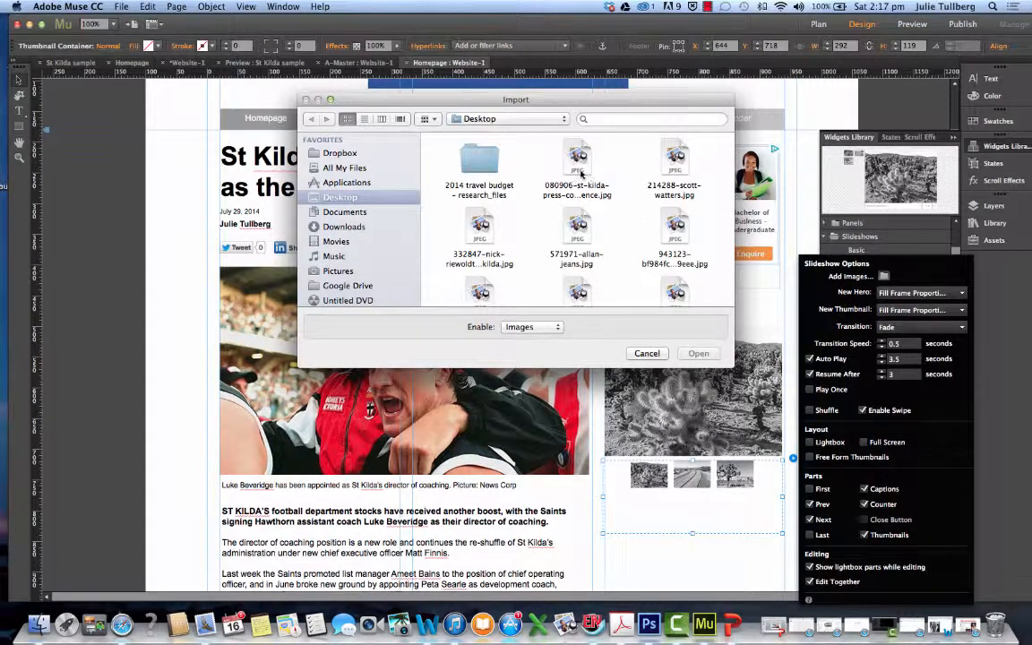
left_click(577, 163)
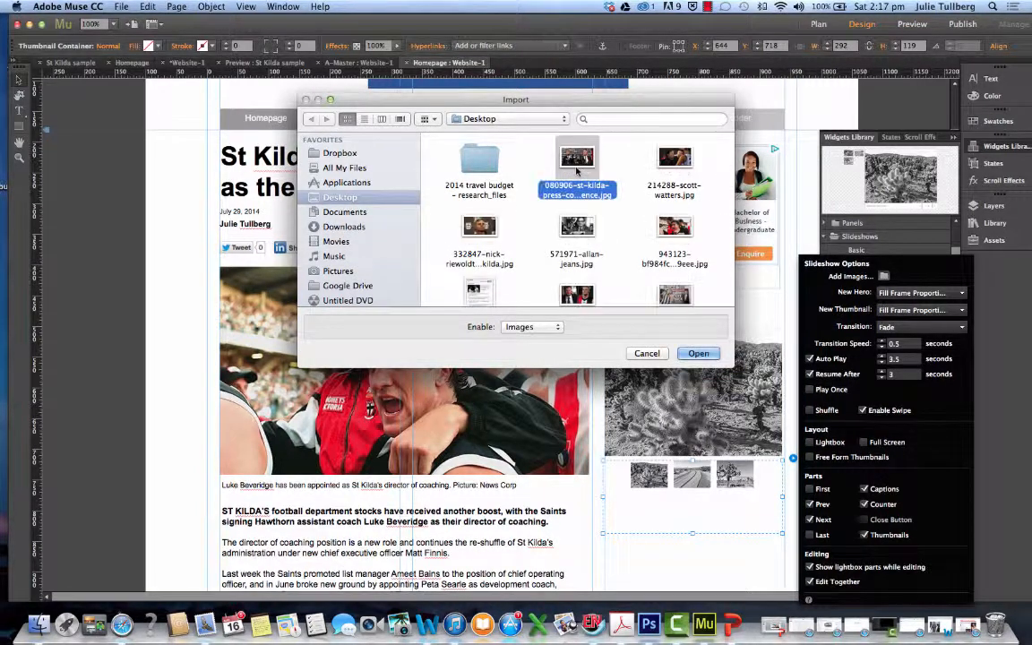
left_click(674, 162, "super")
left_click(476, 229, "super")
left_click(573, 255, "super")
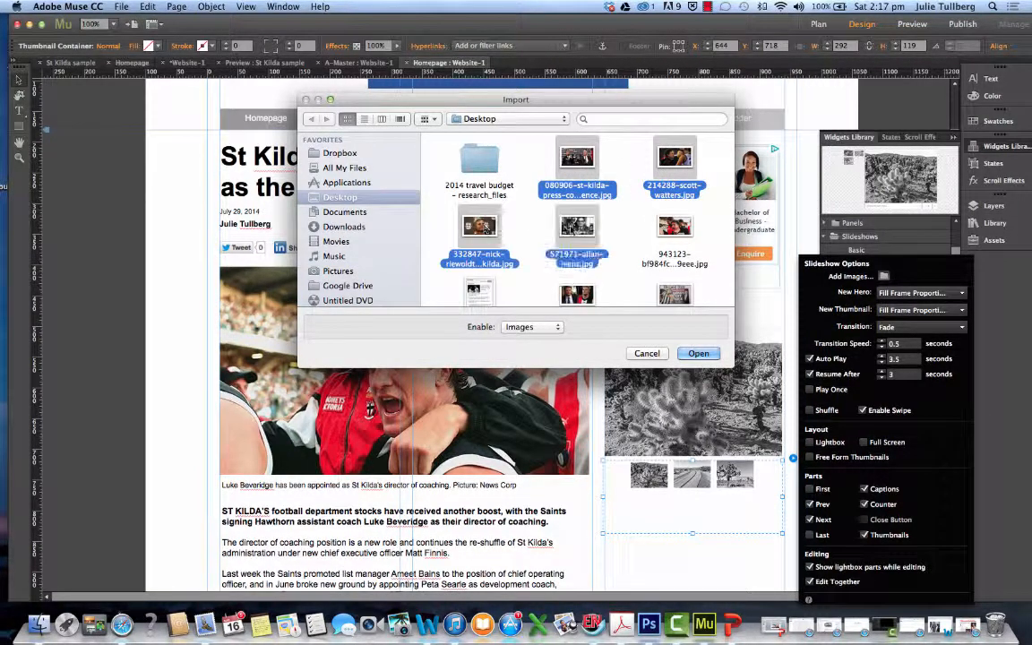
left_click(674, 227, "super")
scroll(602, 258, "down", 1)
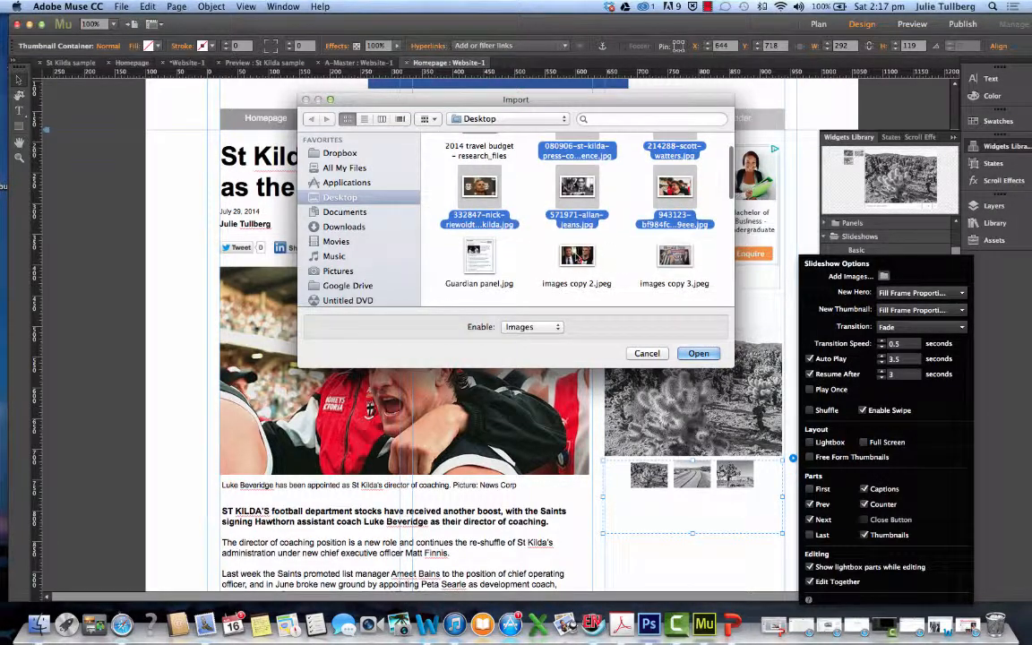
left_click(577, 257, "super")
left_click(674, 258, "super")
scroll(509, 229, "down", 2)
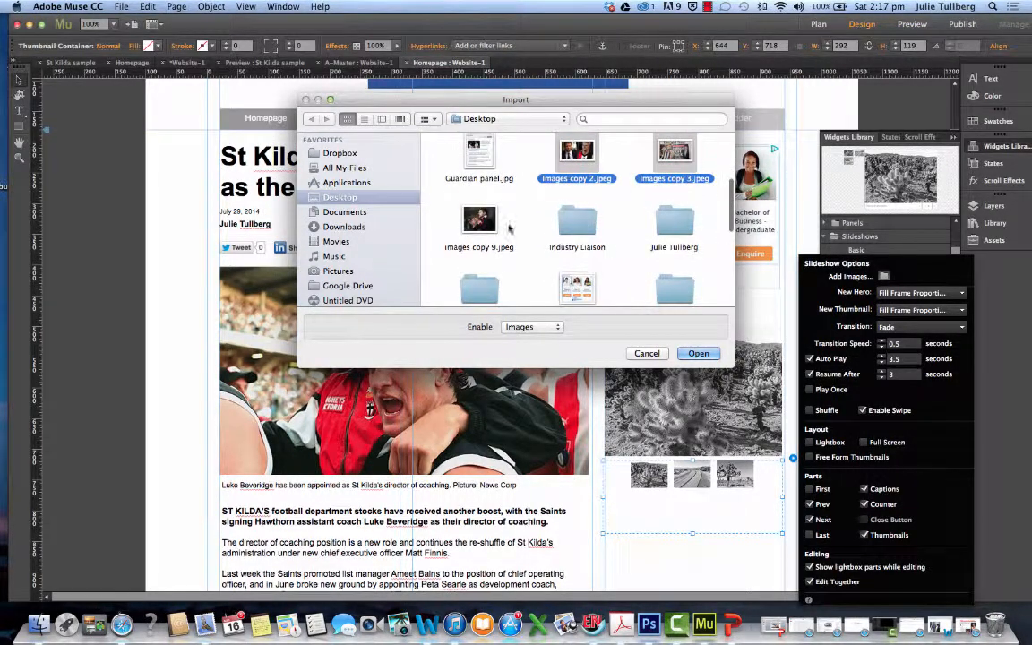
left_click(479, 221, "super")
scroll(556, 242, "down", 5)
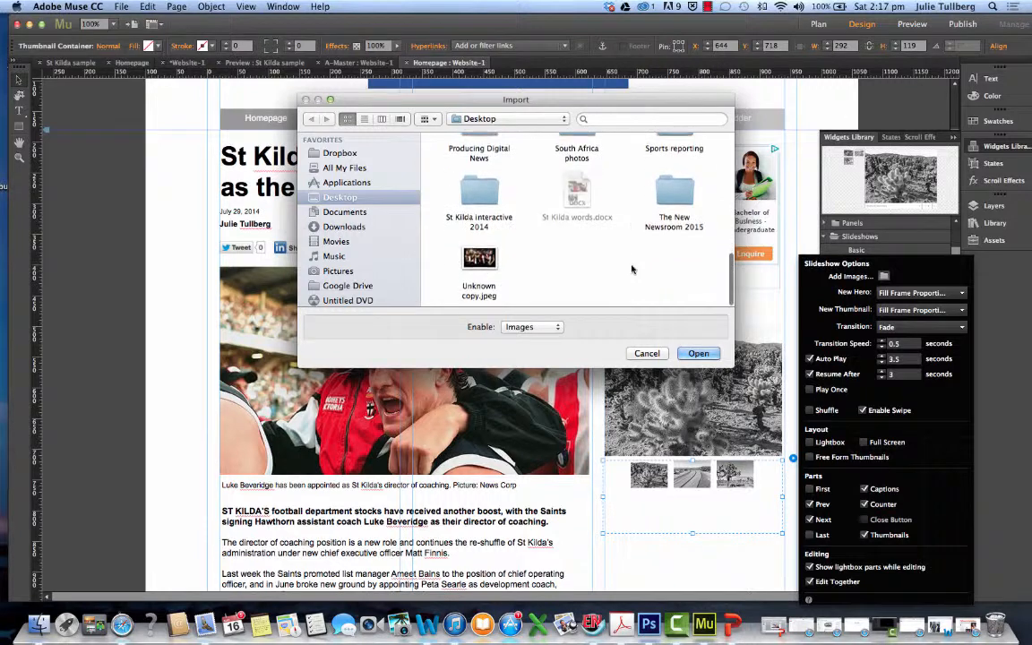
left_click(489, 259, "super")
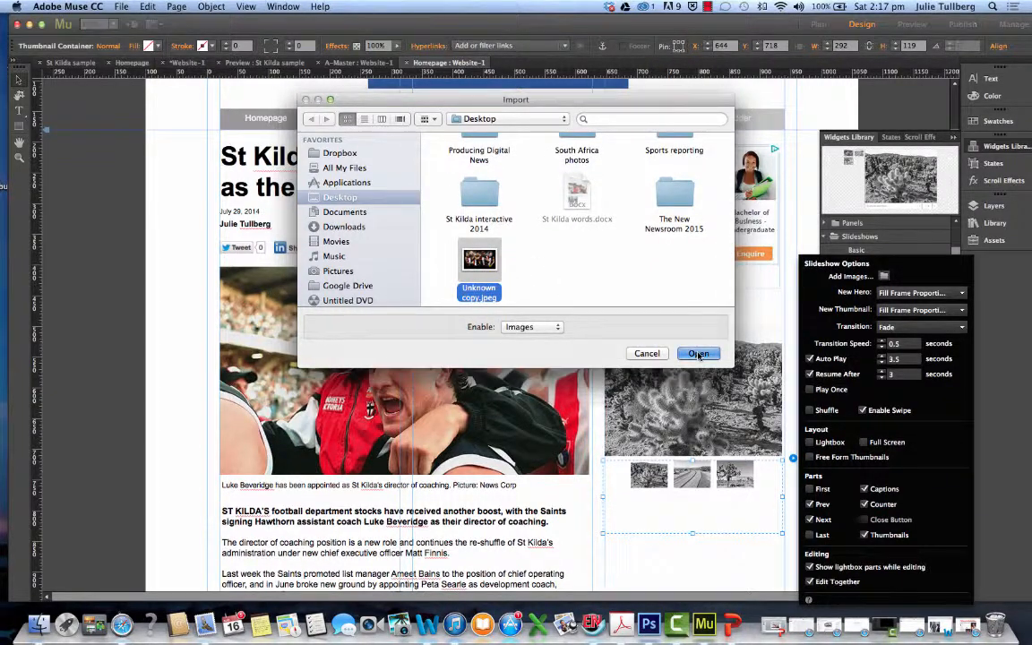
left_click(699, 354)
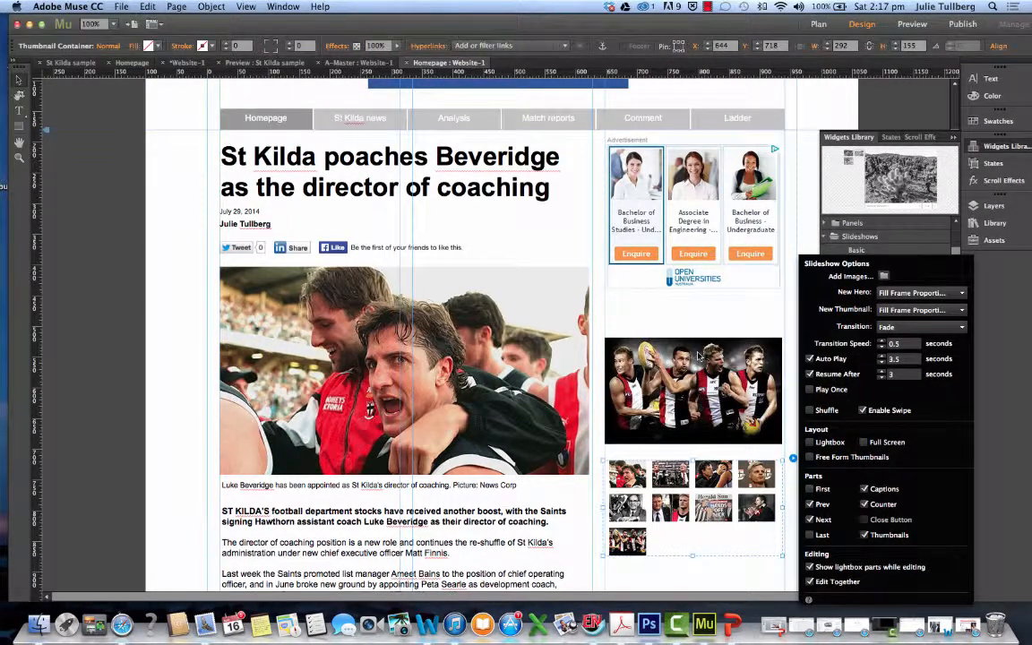
Shorten the slideshow's main image frame to about 177 px high and enlarge the thumbnails to about 85 by 67 px
left_click(697, 380)
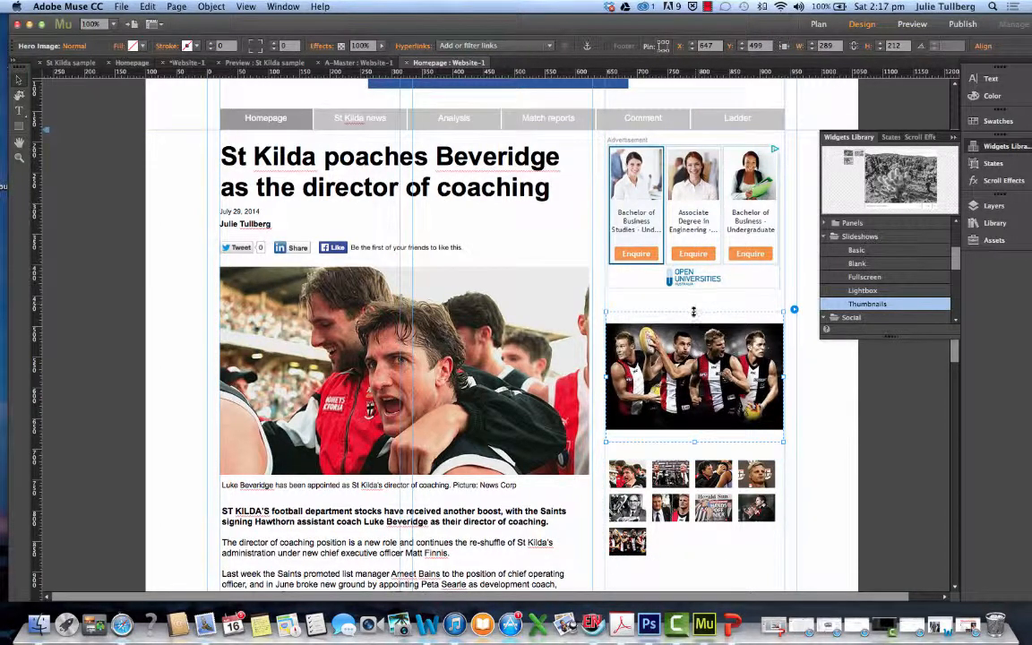
left_click_drag(694, 311, 687, 358)
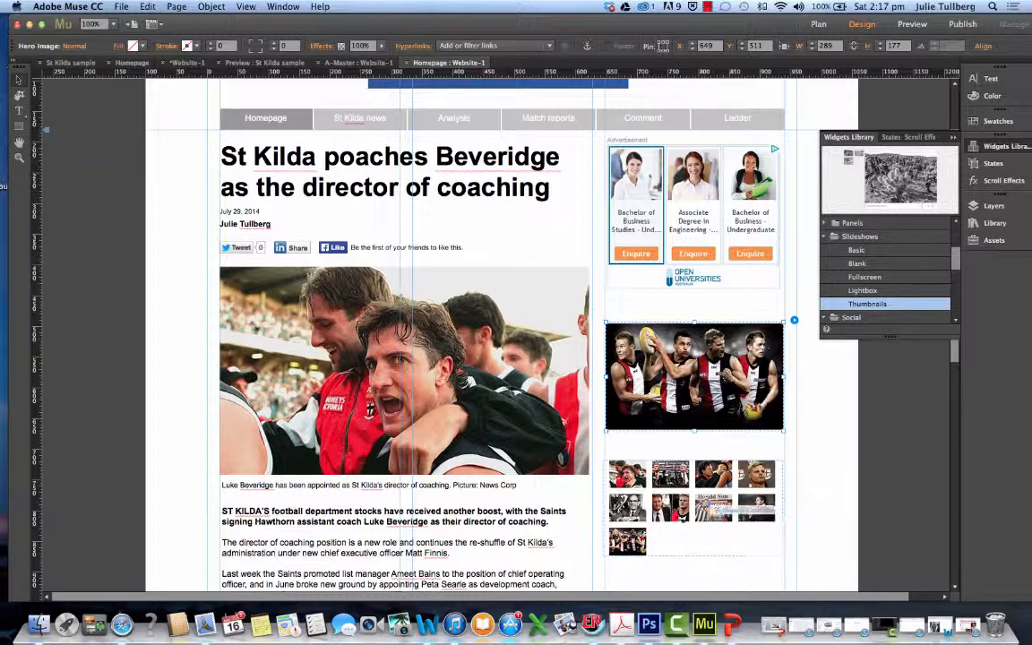
left_click(623, 466)
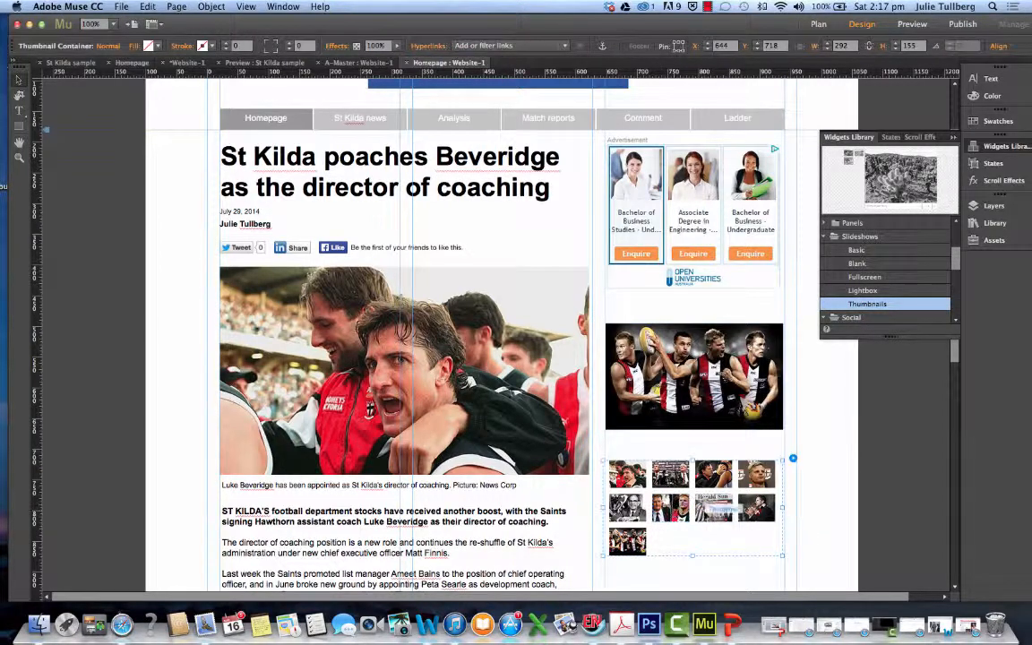
left_click(769, 517)
left_click_drag(776, 520, 792, 537)
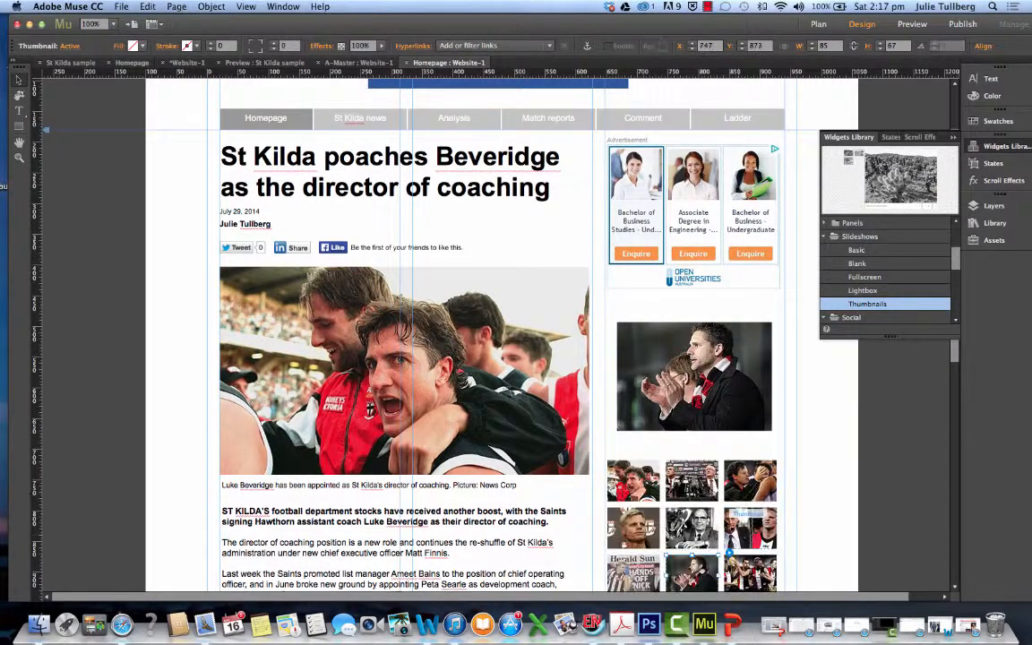
scroll(501, 341, "down", 3)
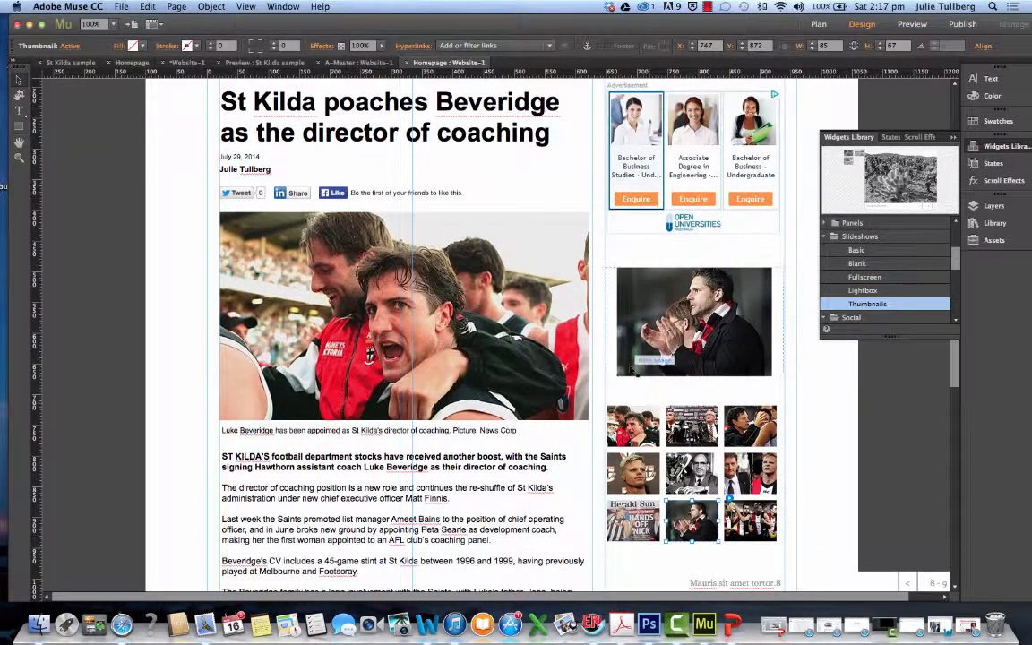
Nudge the slideshow's main image slightly up and move the thumbnail container closer beneath it, to about X 647, Y 683
left_click(629, 369)
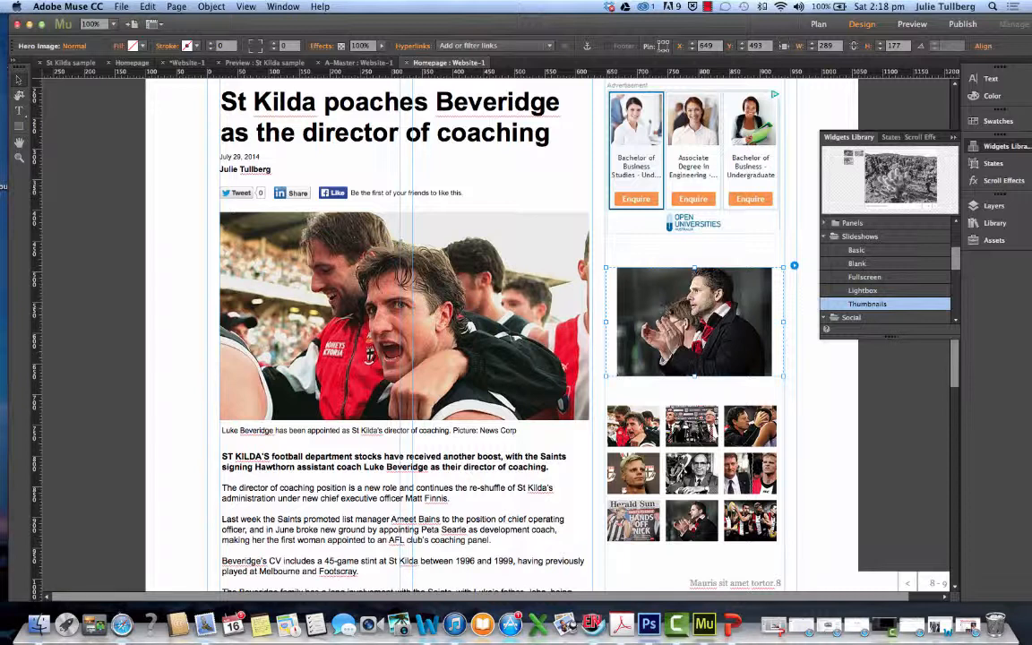
left_click_drag(674, 312, 672, 306)
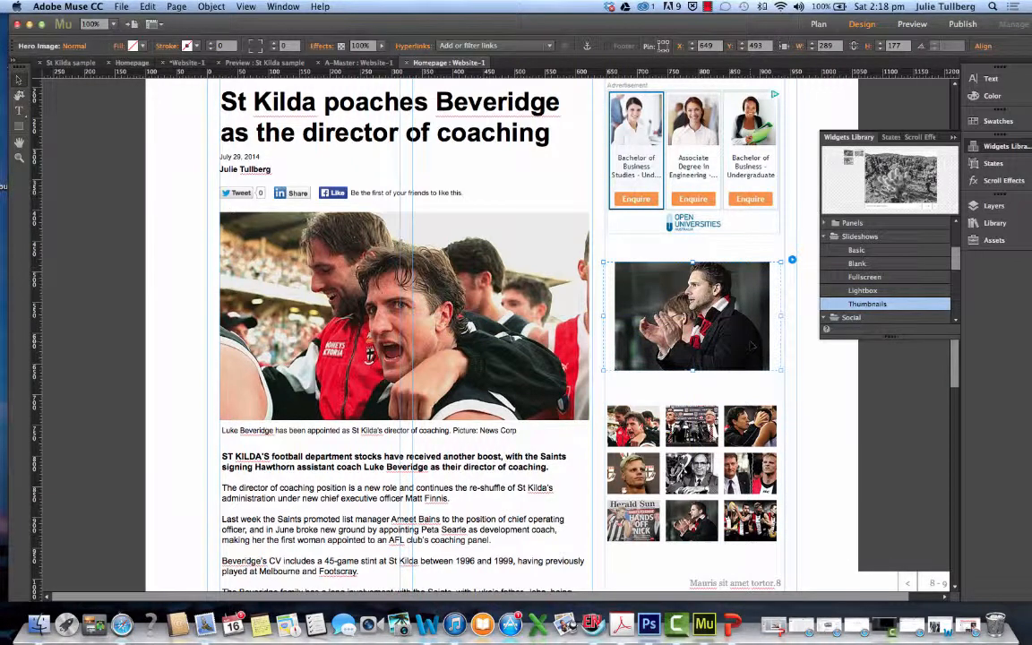
left_click_drag(753, 425, 754, 404)
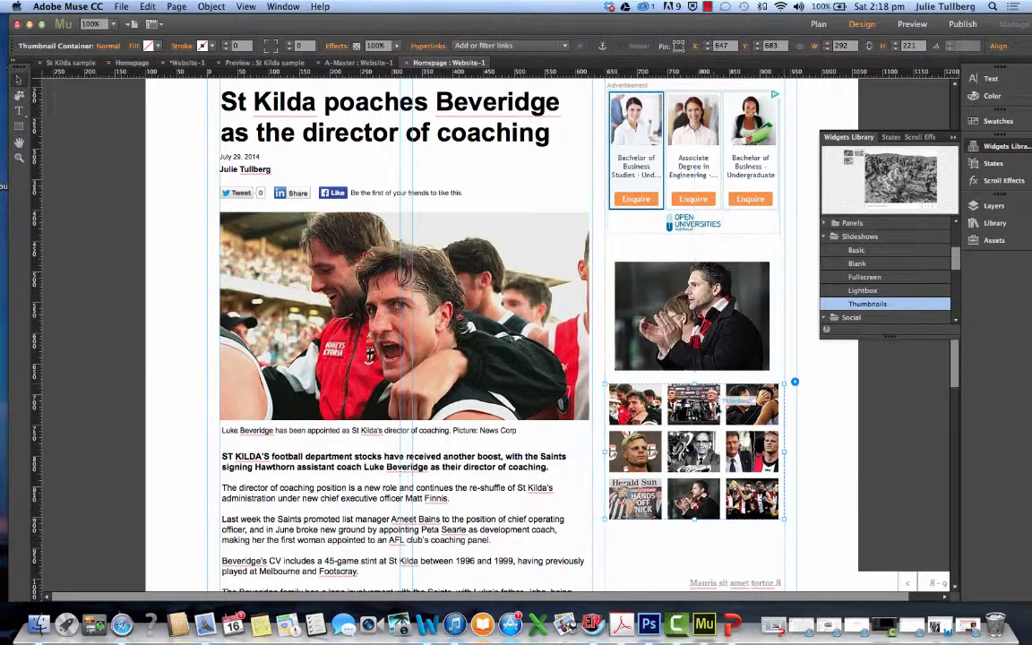
Reduce the height of the slideshow thumbnails to about 61 px, keeping them 85 px wide
left_click(735, 408)
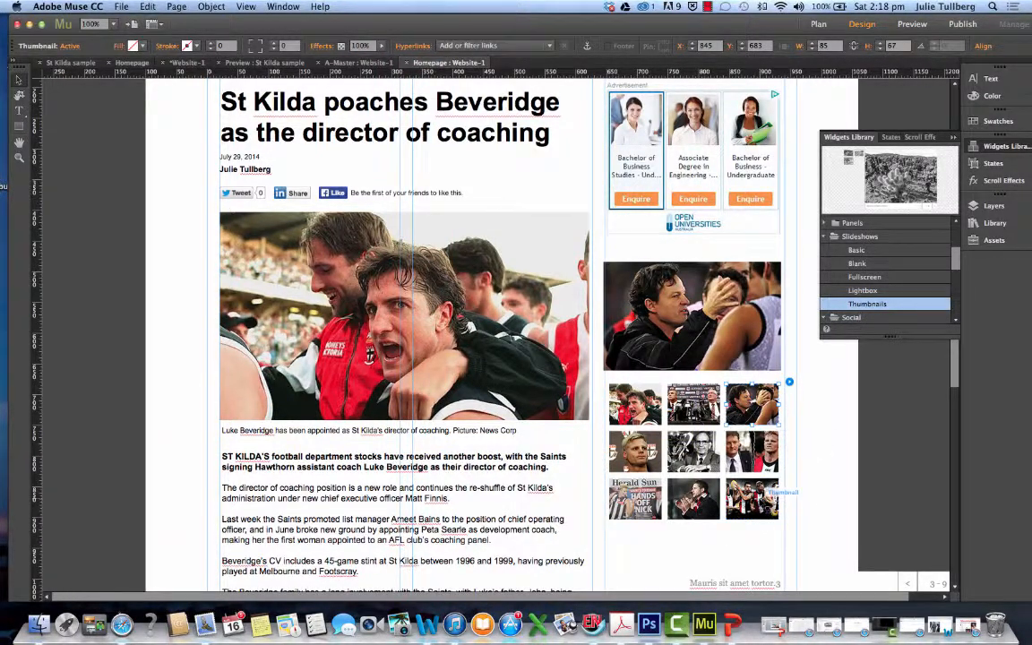
left_click(777, 513)
left_click_drag(782, 520, 763, 509)
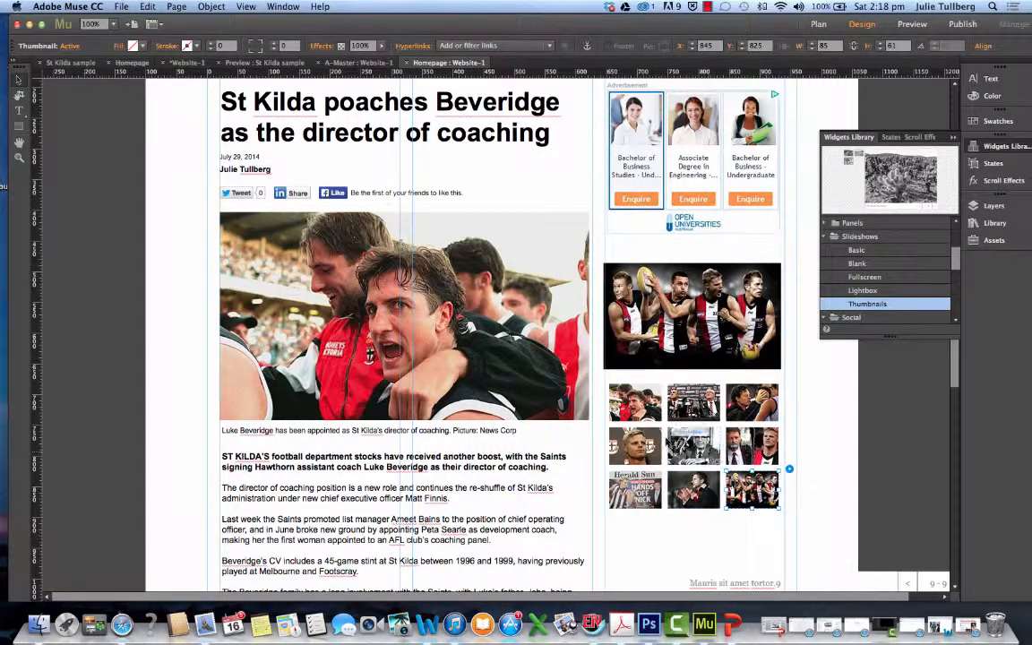
Set the slideshow's transition to Vertical in its options
left_click(658, 444)
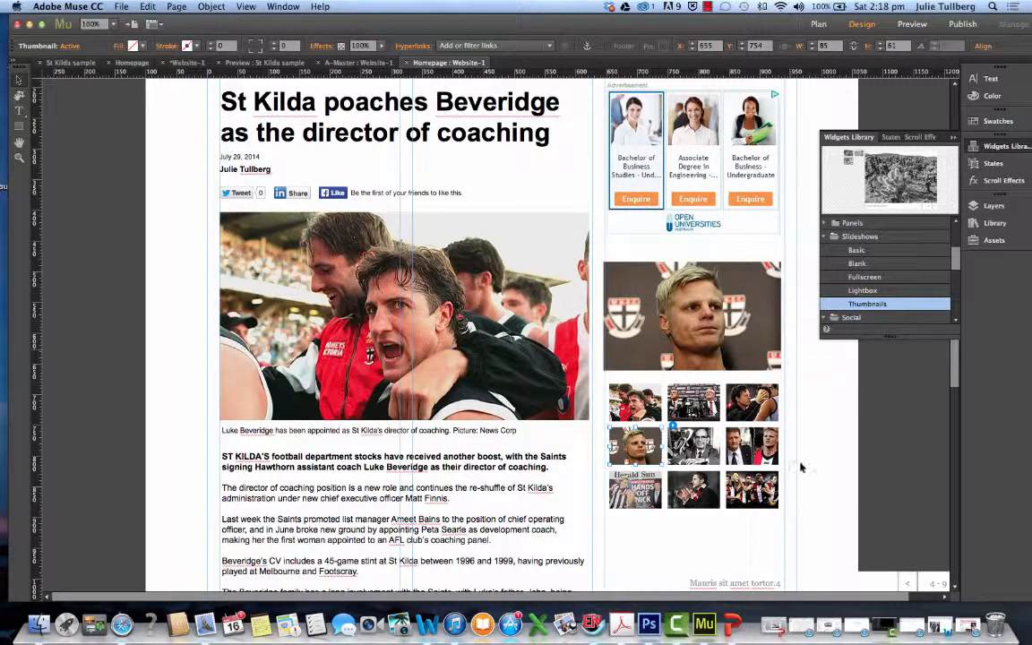
left_click(672, 428)
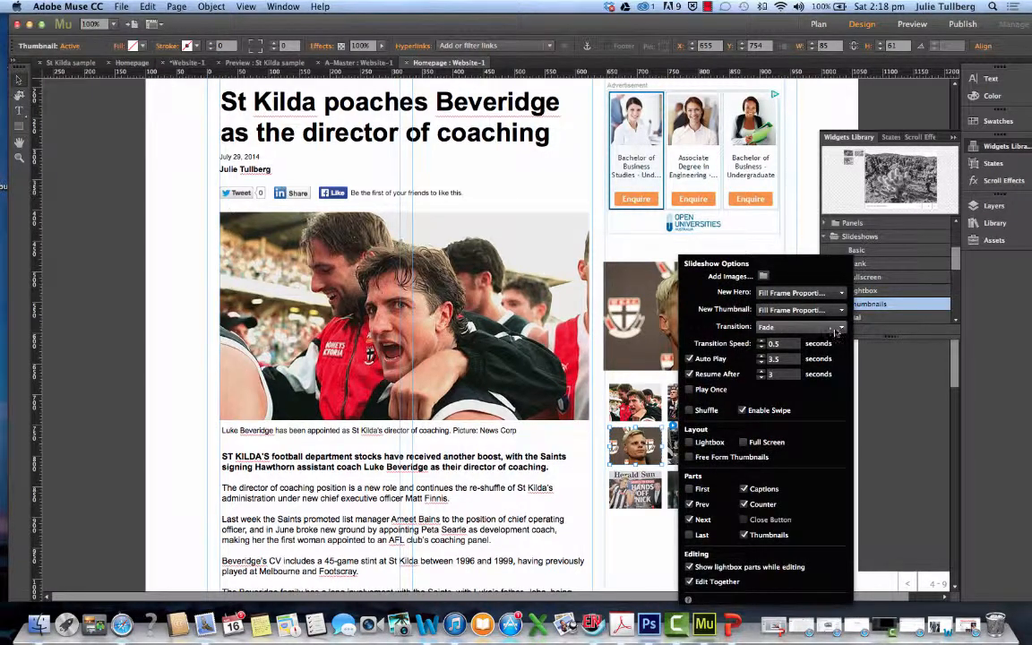
left_click(793, 327)
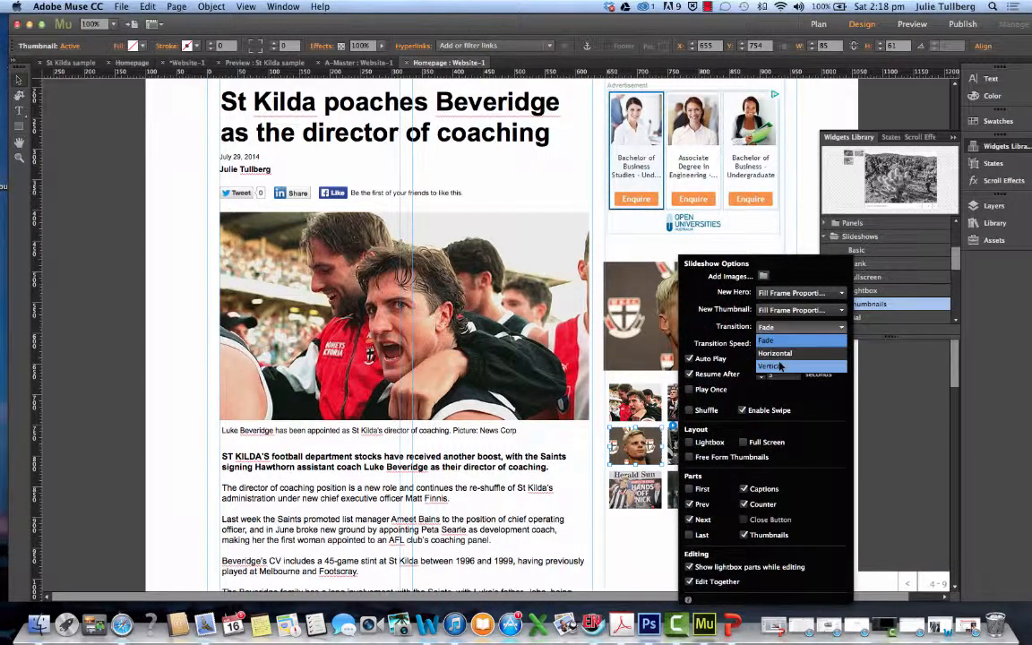
left_click(771, 366)
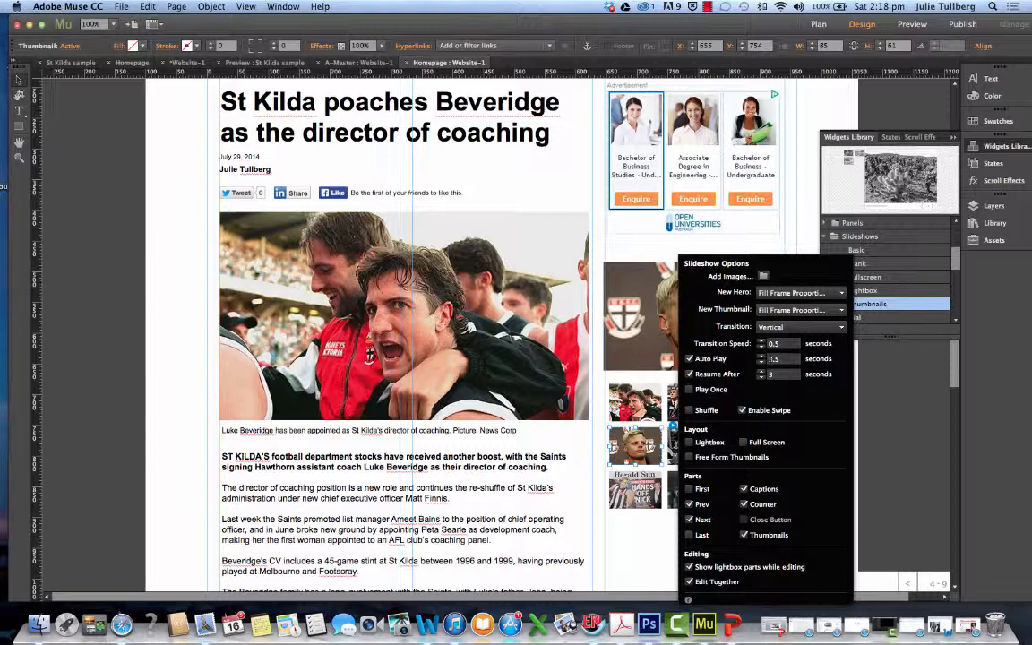
left_click(766, 346)
left_click(761, 363)
left_click(804, 244)
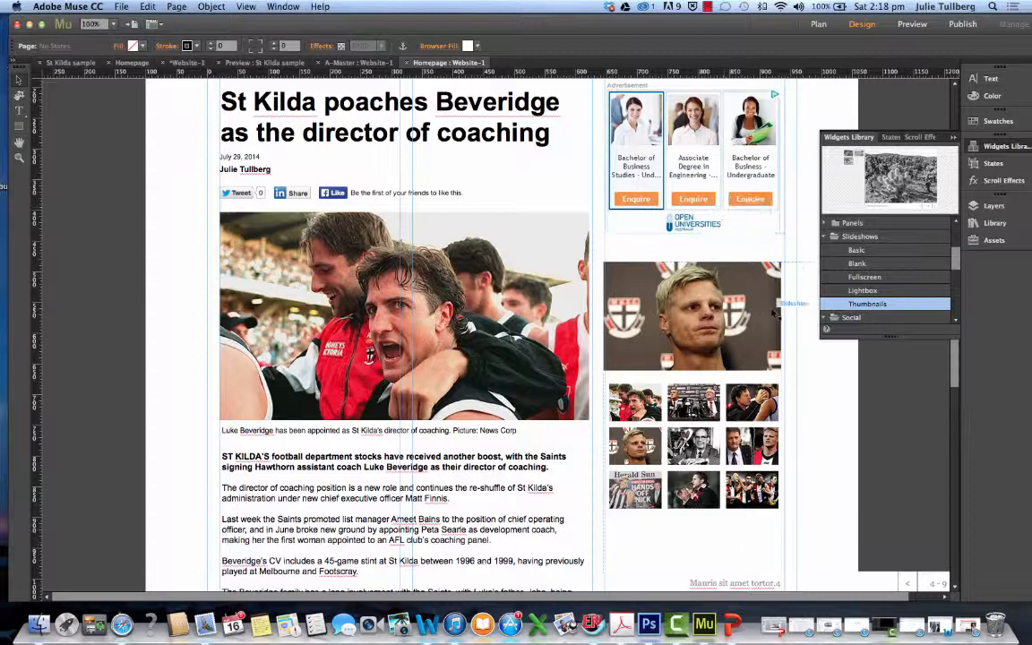
Move the whole slideshow to X 647, Y 489 so it lines up with the right-hand column's guide
left_click(656, 351)
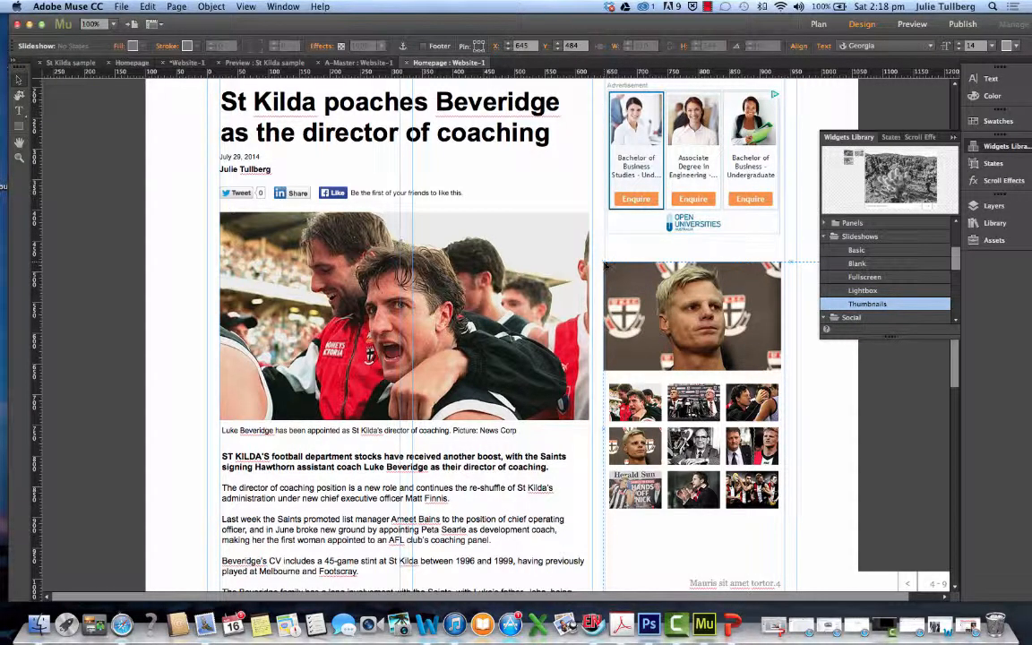
left_click_drag(605, 264, 608, 267)
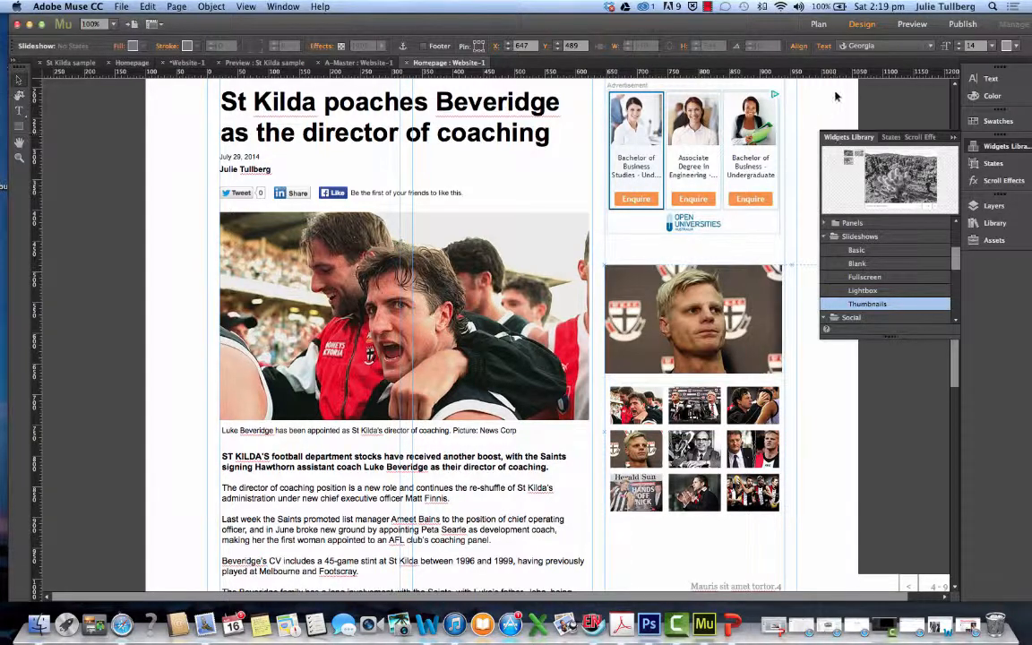
Preview the homepage and examine the slideshow's transitions, thumbnails, caption and counter beside the full article
left_click(903, 33)
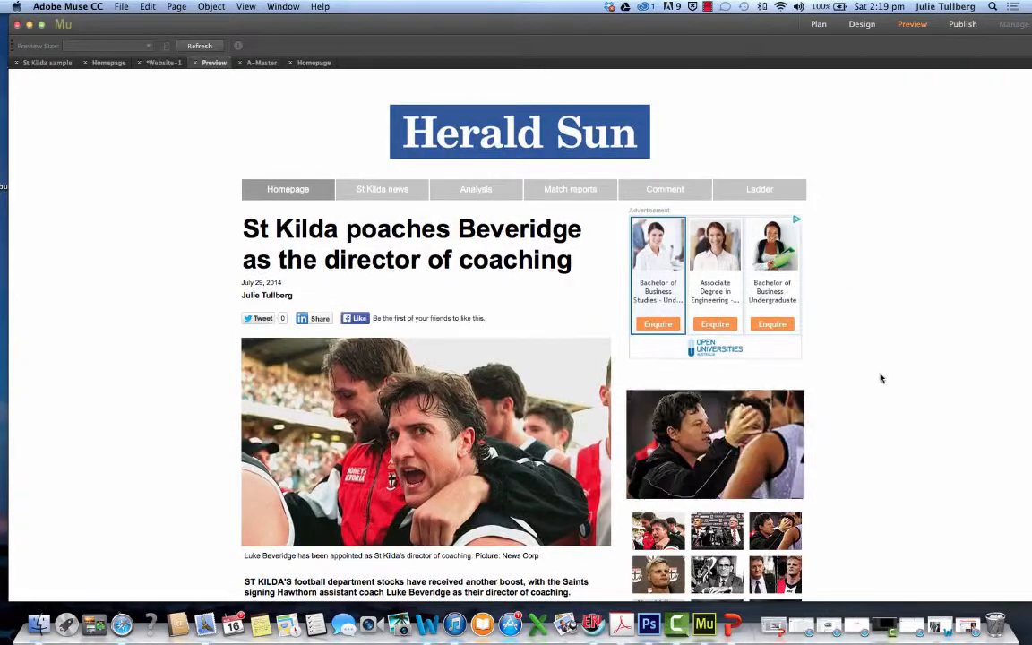
scroll(879, 377, "down", 5)
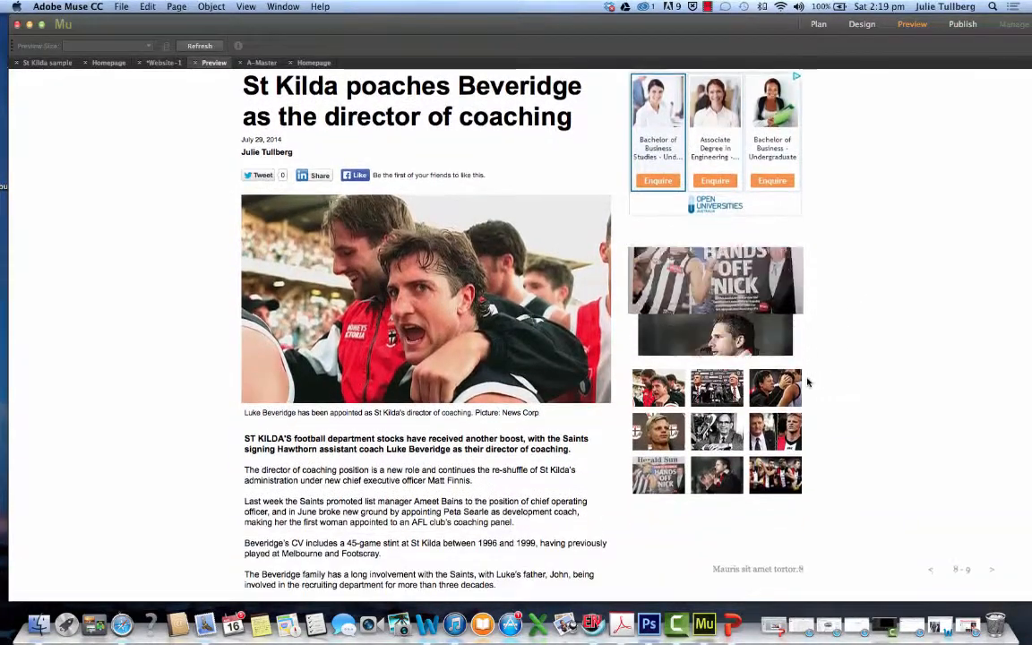
scroll(807, 382, "down", 2)
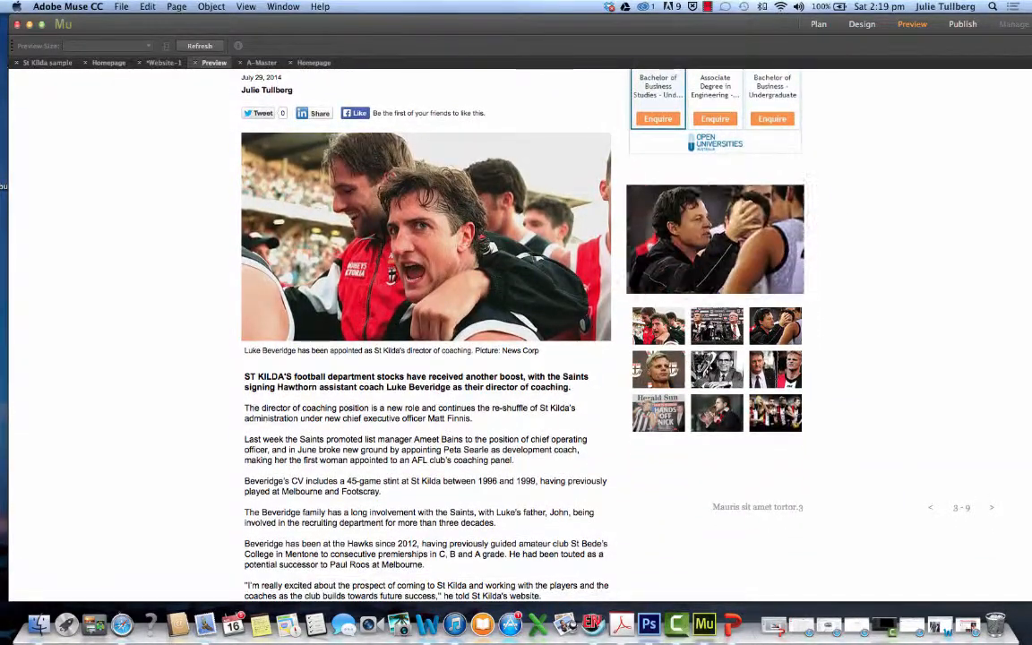
scroll(807, 383, "down", 1)
scroll(807, 383, "down", 1)
scroll(771, 408, "up", 4)
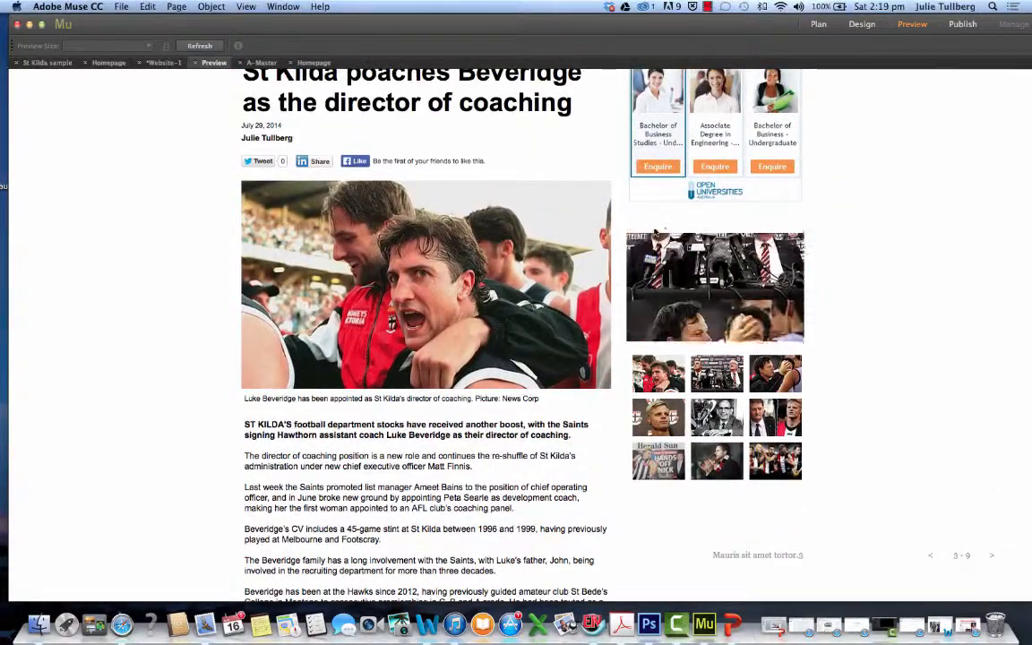
scroll(768, 341, "down", 1)
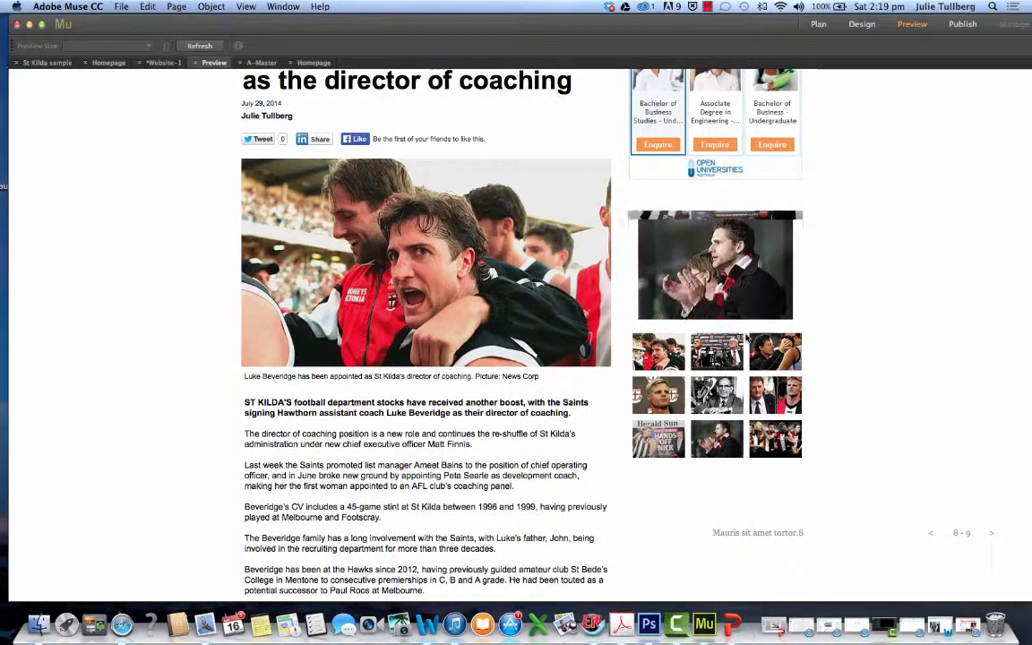
scroll(668, 342, "down", 1)
scroll(749, 392, "down", 10)
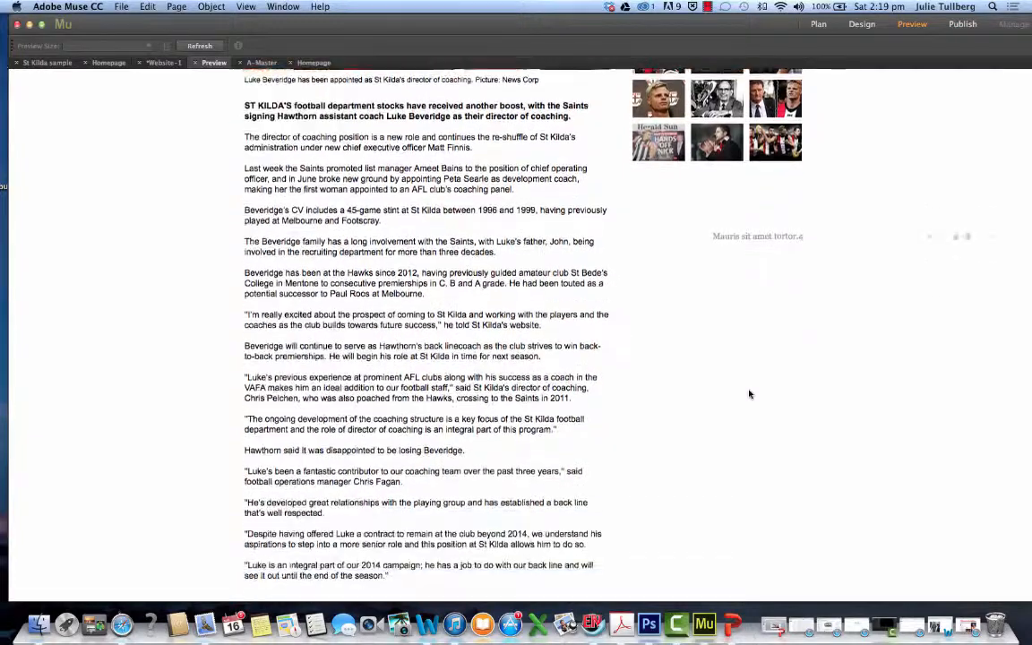
scroll(762, 387, "up", 3)
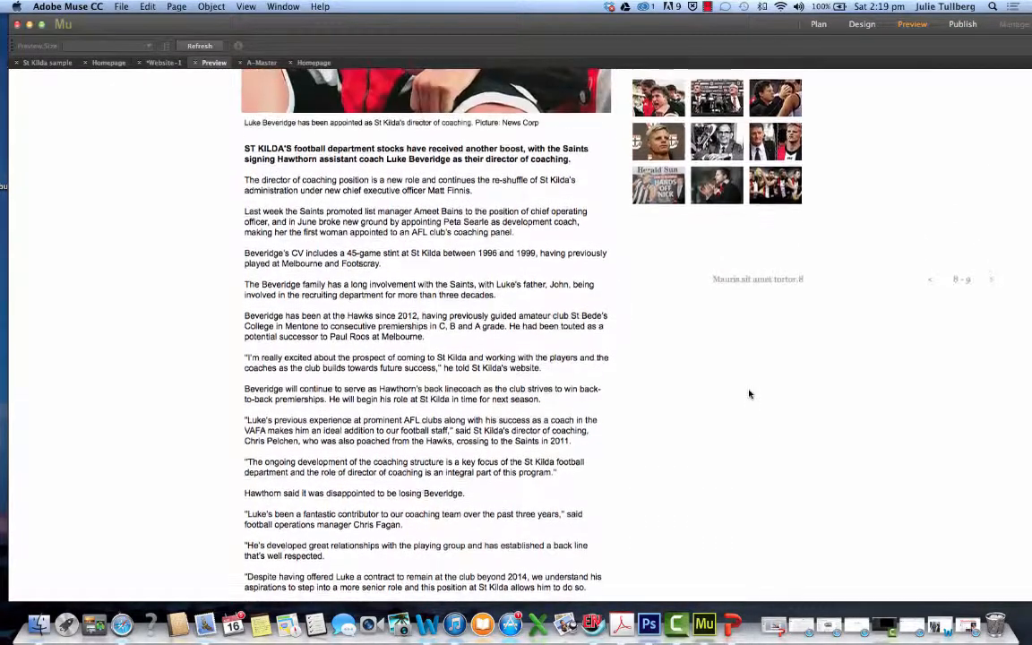
scroll(772, 383, "up", 1)
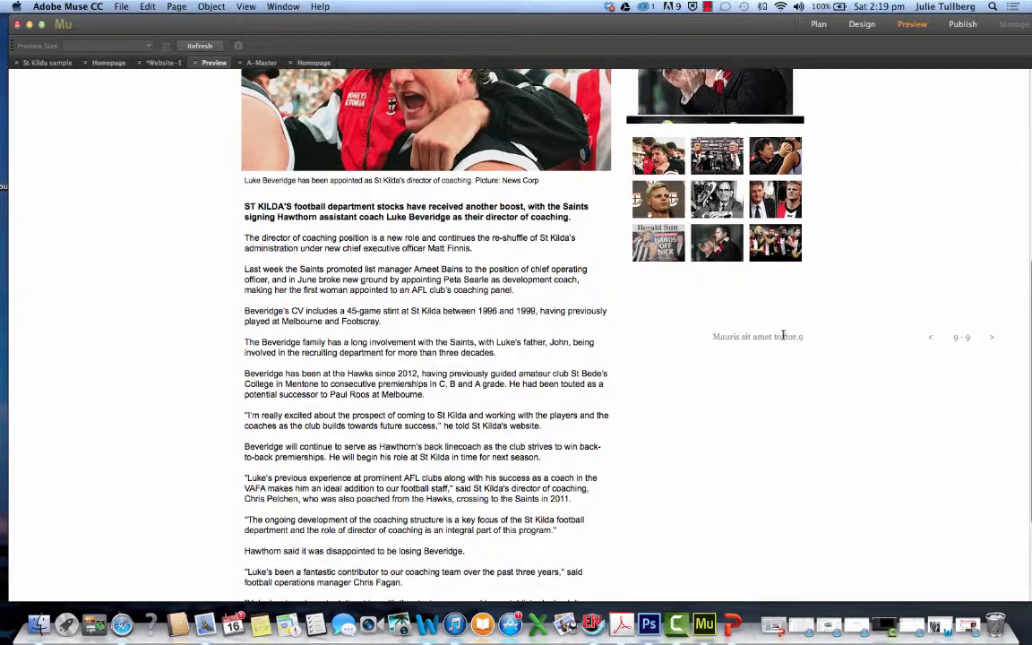
scroll(784, 340, "up", 5)
scroll(781, 340, "up", 8)
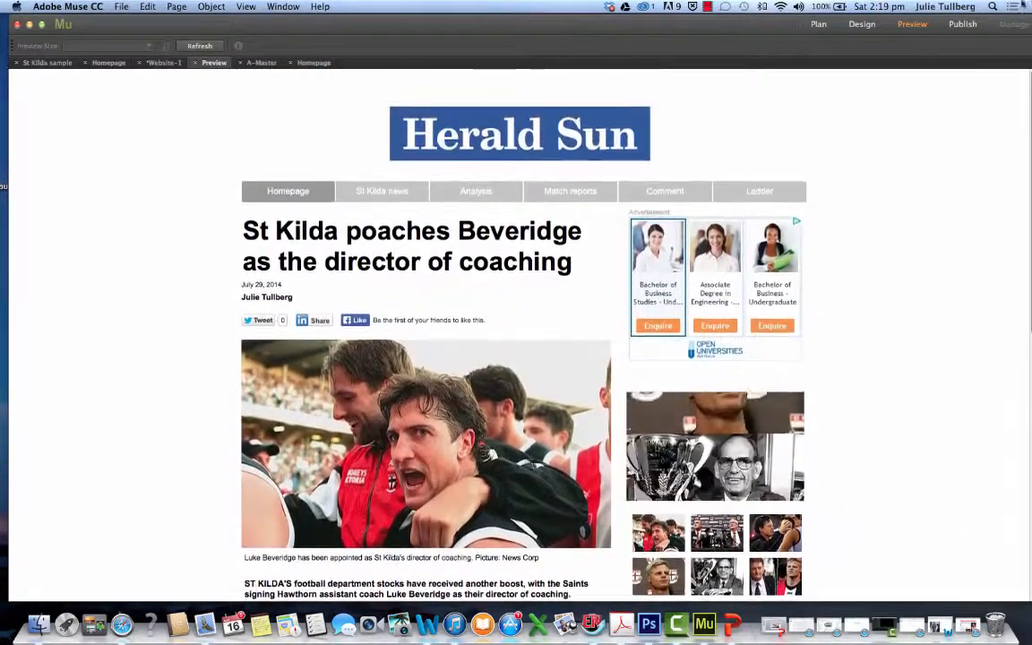
Return to Design mode and clear the widgets list off the canvas to expose the area beside the slideshow
left_click(862, 24)
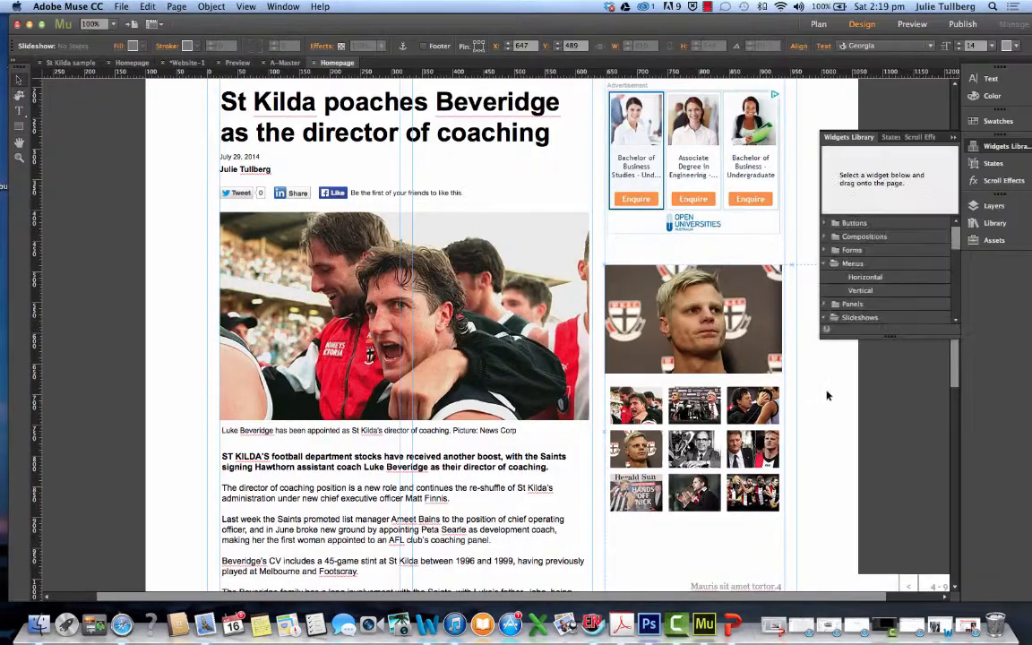
scroll(842, 464, "down", 8)
scroll(842, 464, "down", 2)
scroll(842, 464, "up", 1)
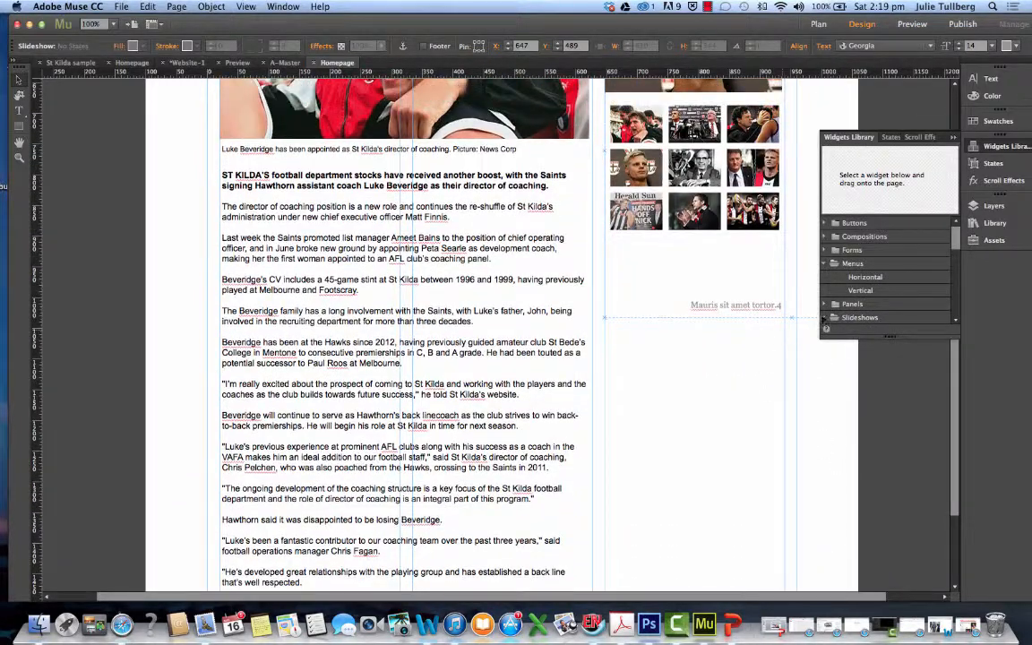
scroll(814, 236, "up", 7)
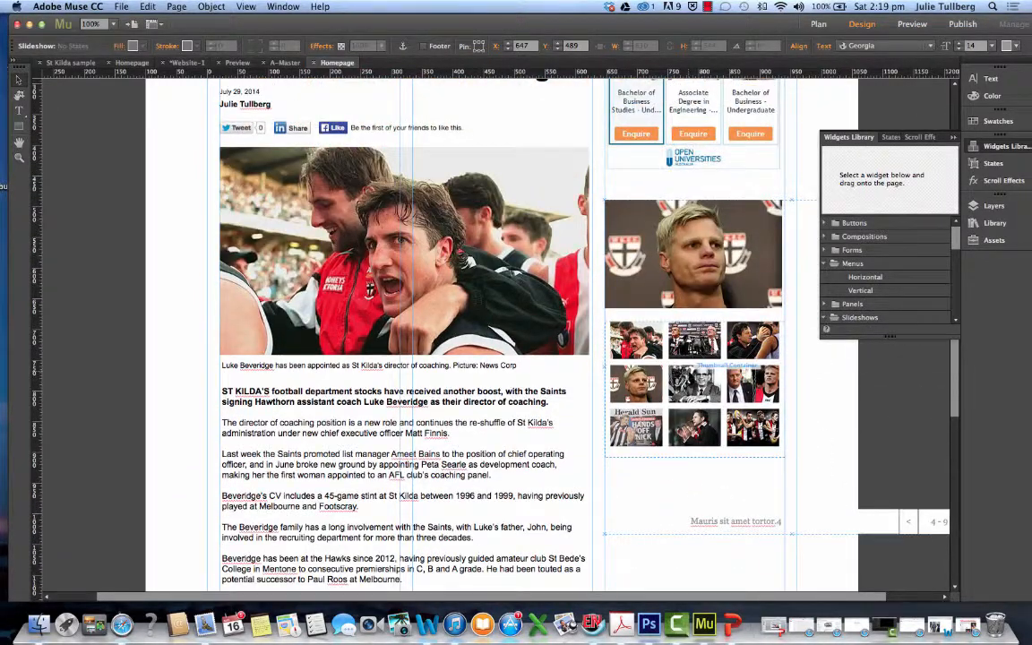
left_click(803, 437)
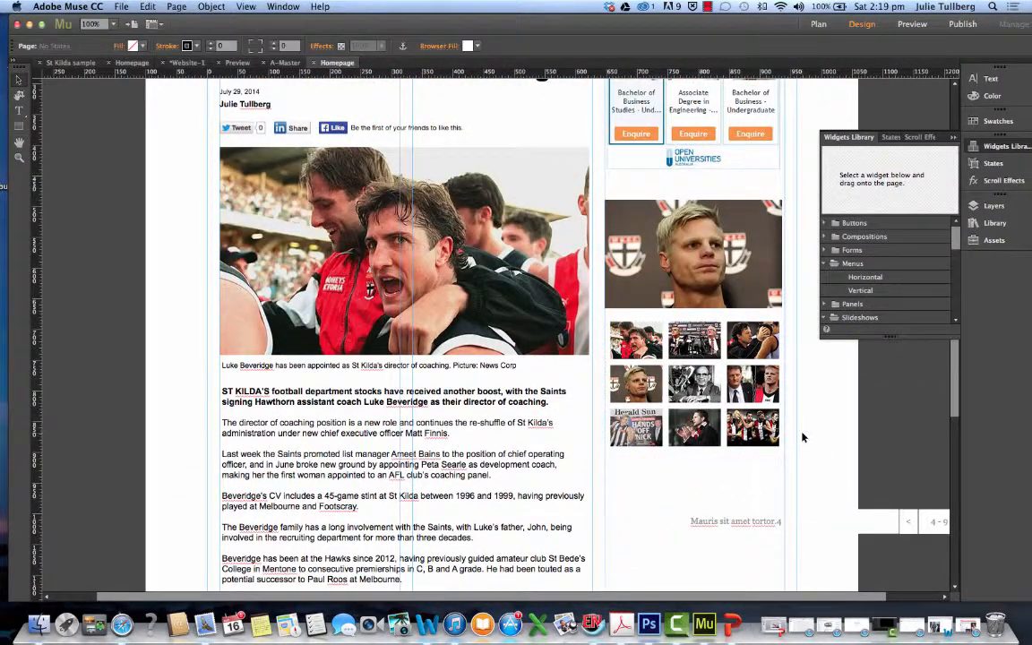
left_click(715, 524)
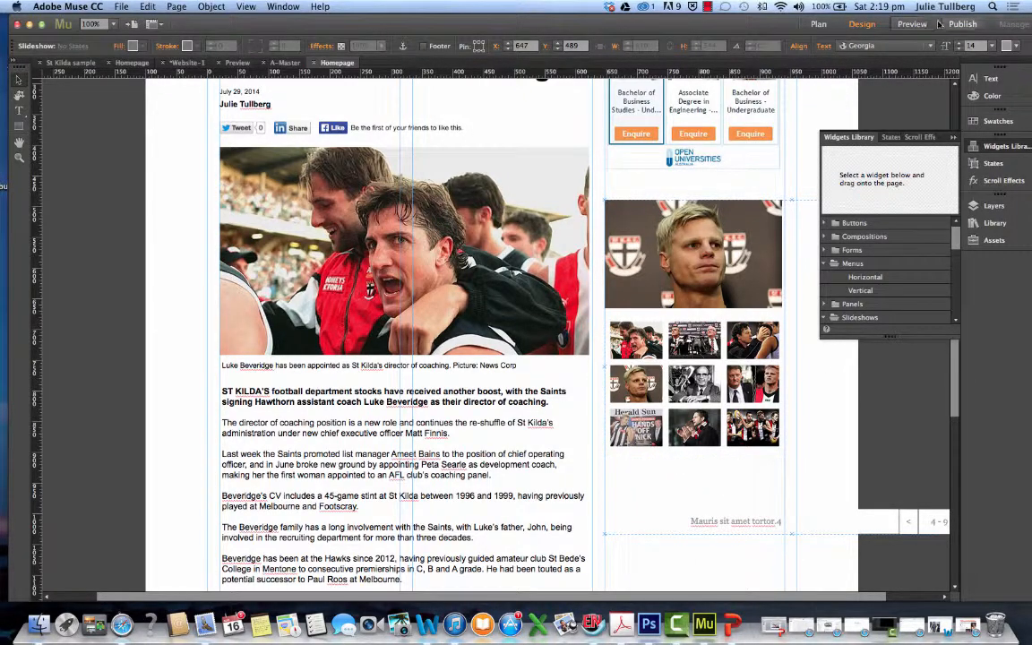
left_click_drag(709, 18, 603, 18)
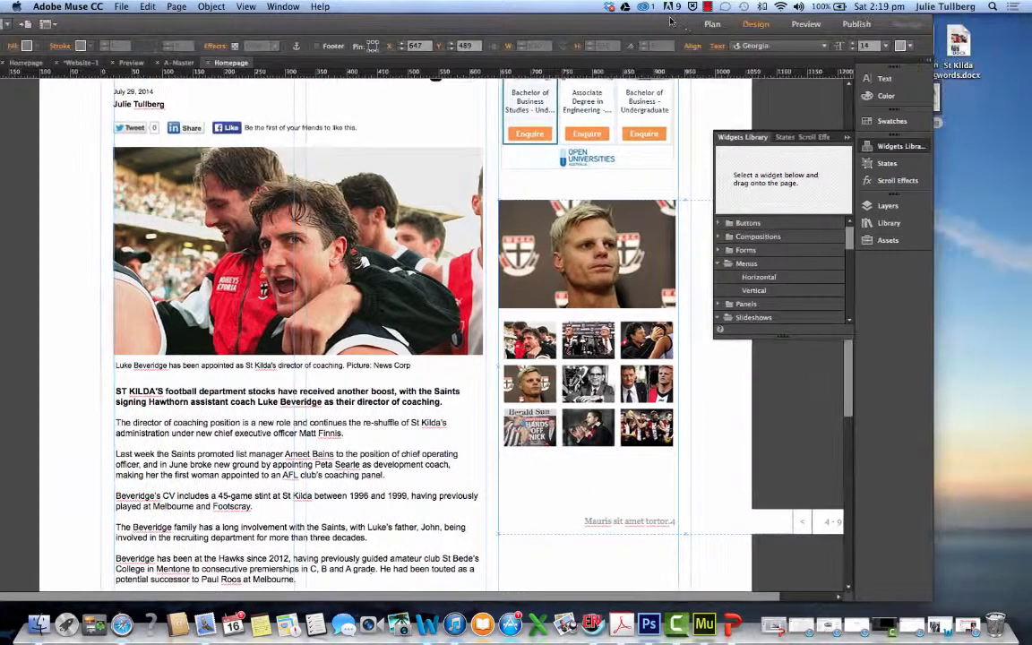
scroll(784, 386, "down", 2)
left_click(760, 394)
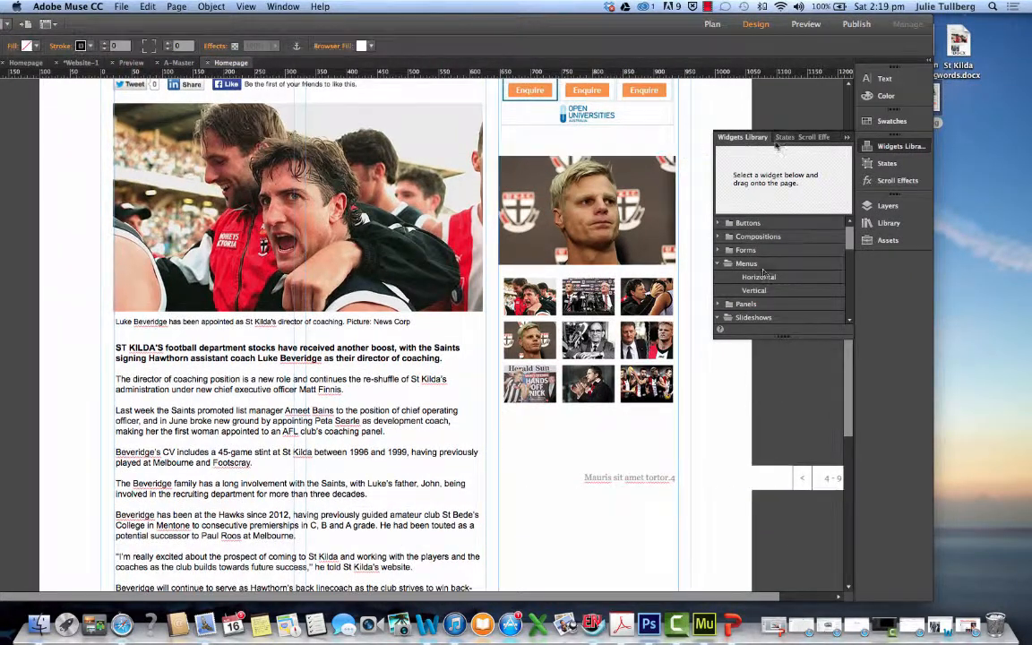
left_click(844, 139)
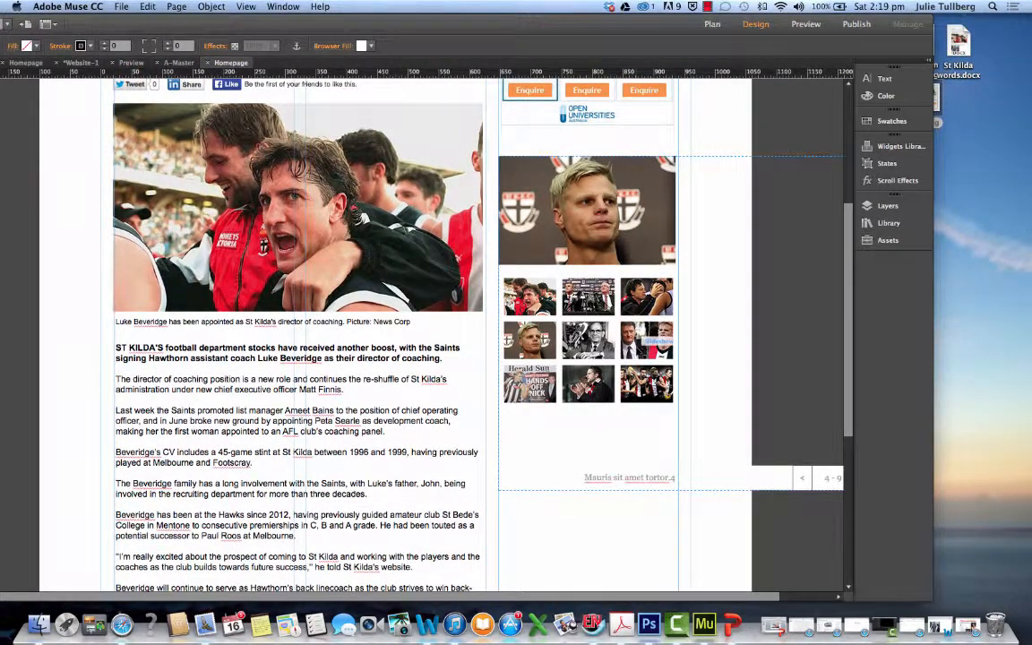
Try to adjust the slideshow's outer frame, which extends beyond the right-hand column
left_click(643, 341)
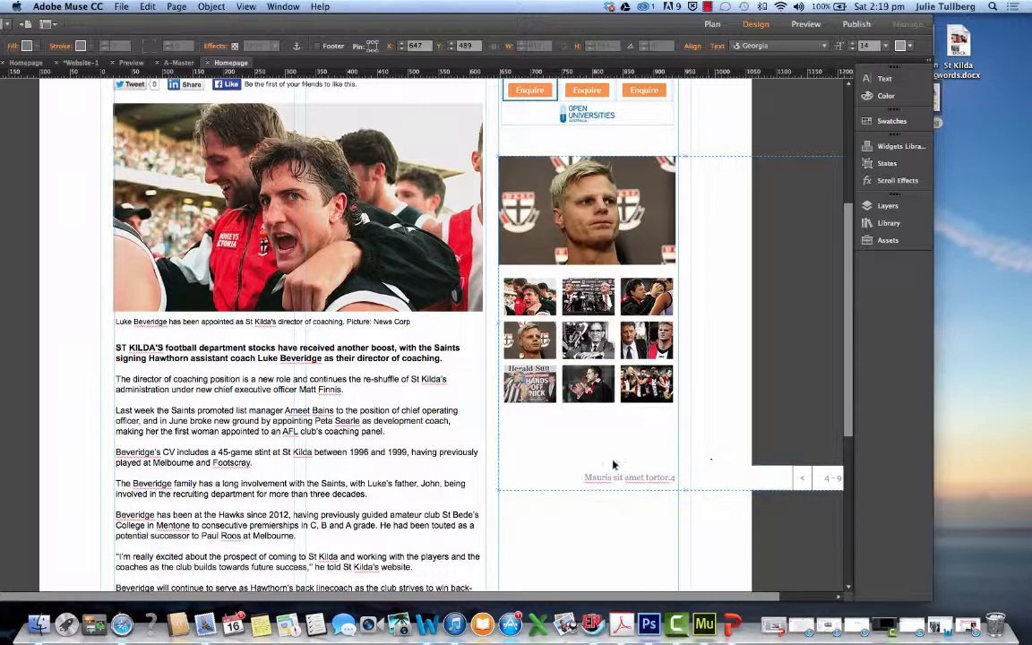
left_click(691, 495)
left_click(708, 487)
scroll(757, 538, "right", 3)
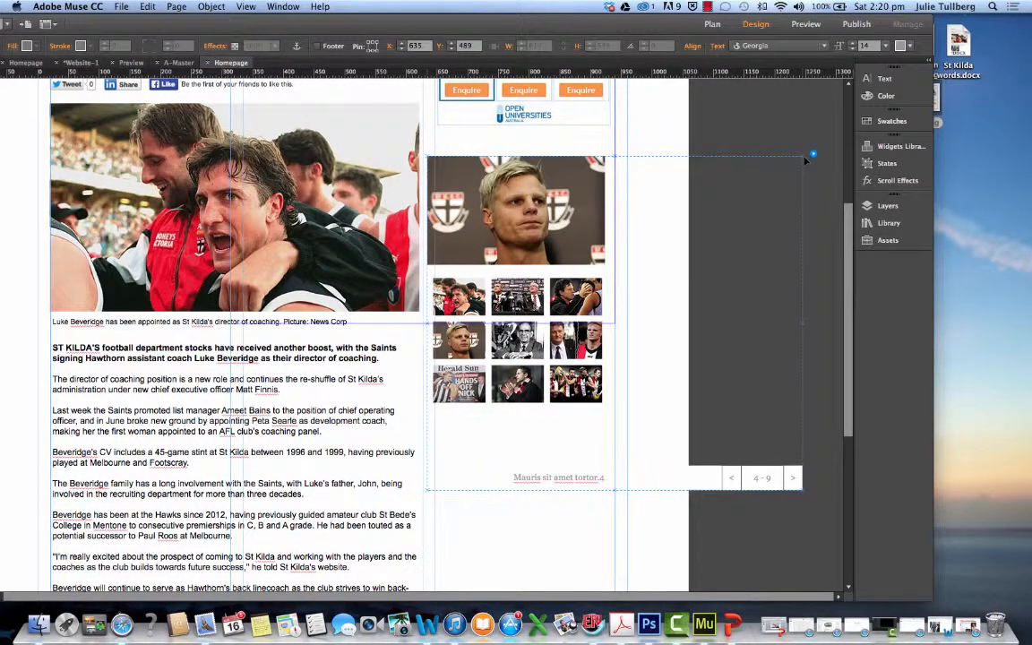
left_click_drag(806, 159, 816, 160)
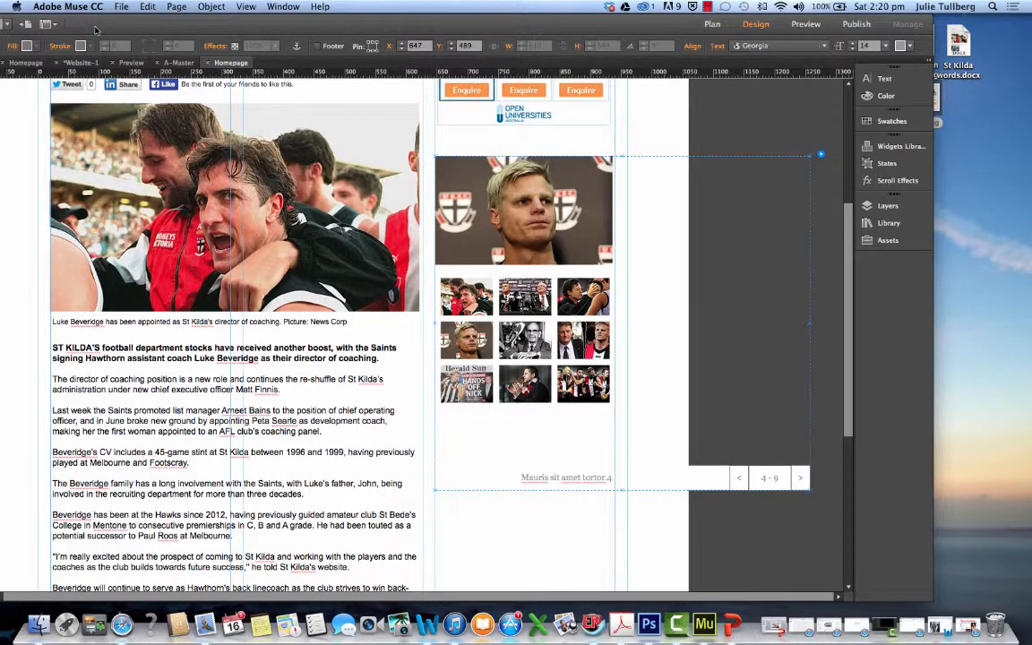
Turn off the slideshow's captions, counter, previous and next parts, keeping only the thumbnails with the main image
left_click_drag(96, 30, 232, 31)
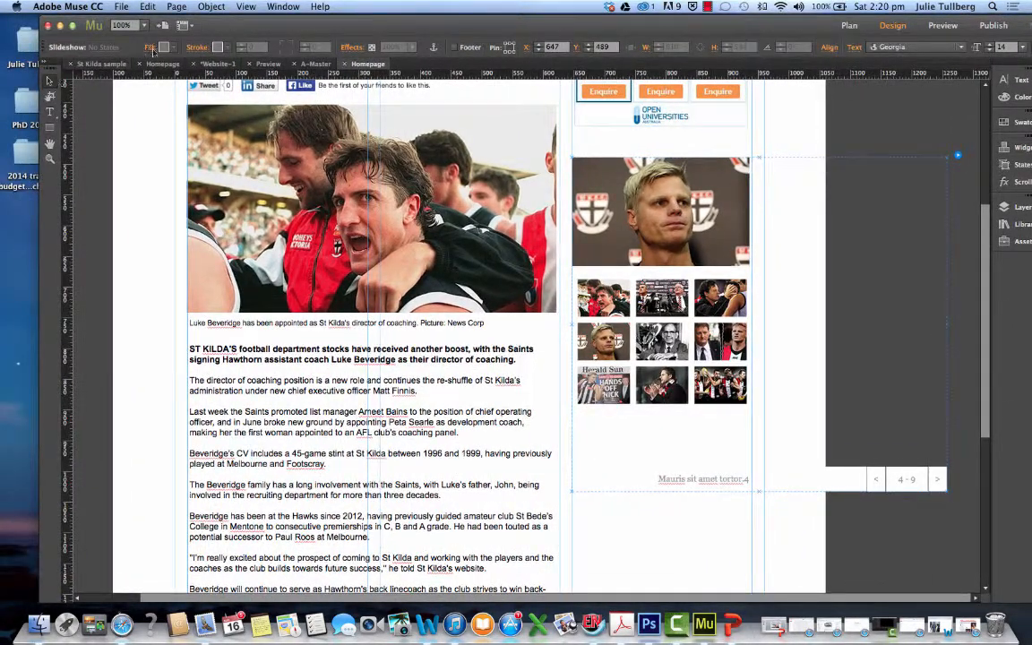
left_click_drag(619, 27, 436, 8)
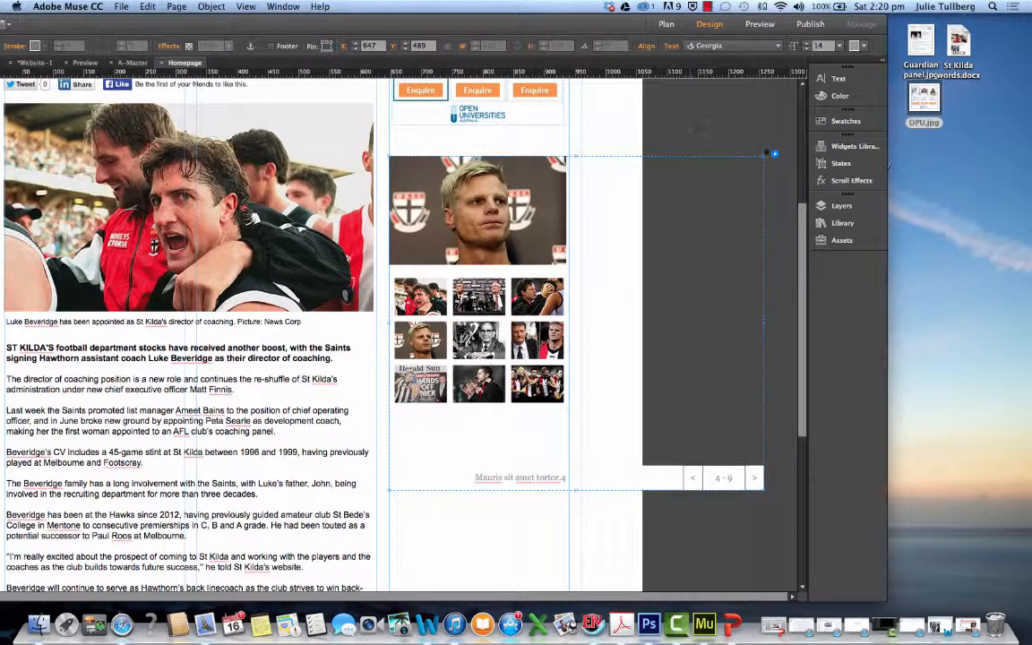
right_click(776, 155)
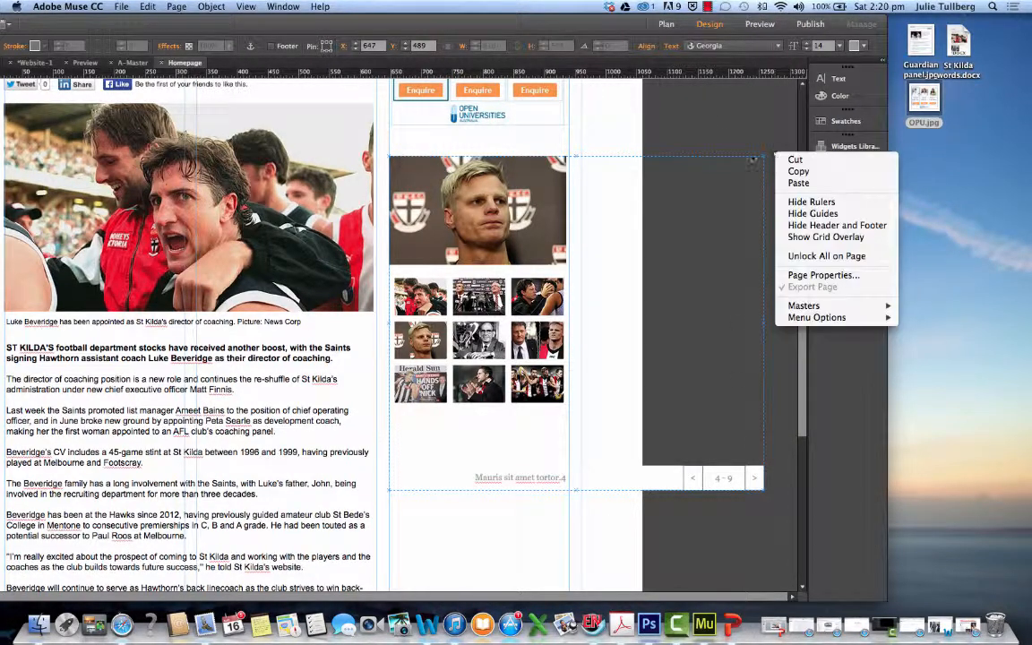
key("Escape")
left_click(776, 157)
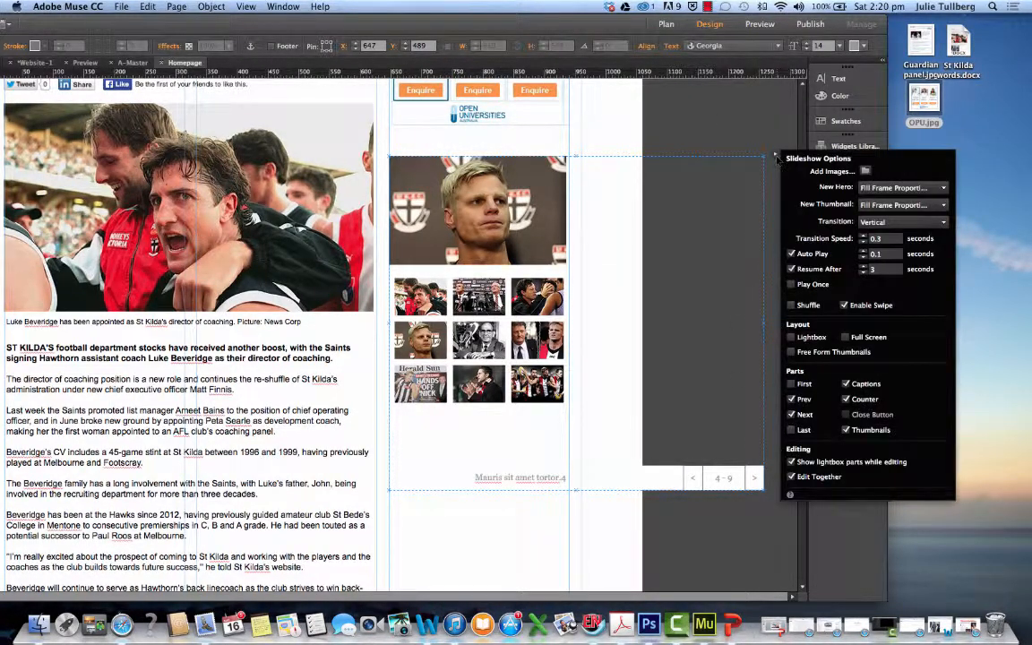
left_click(846, 383)
left_click(846, 400)
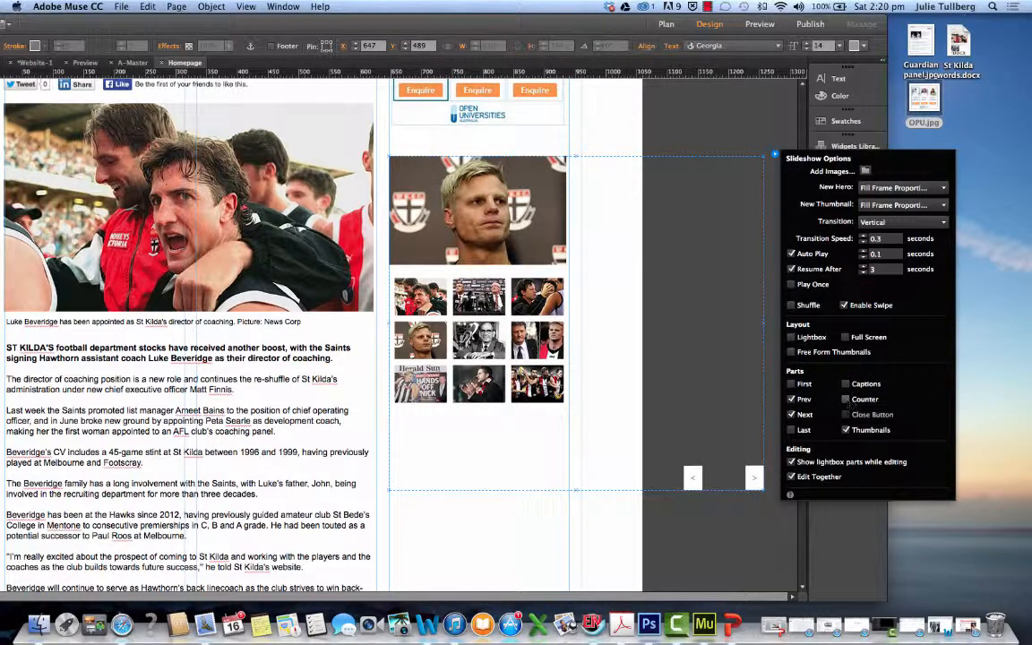
left_click(846, 430)
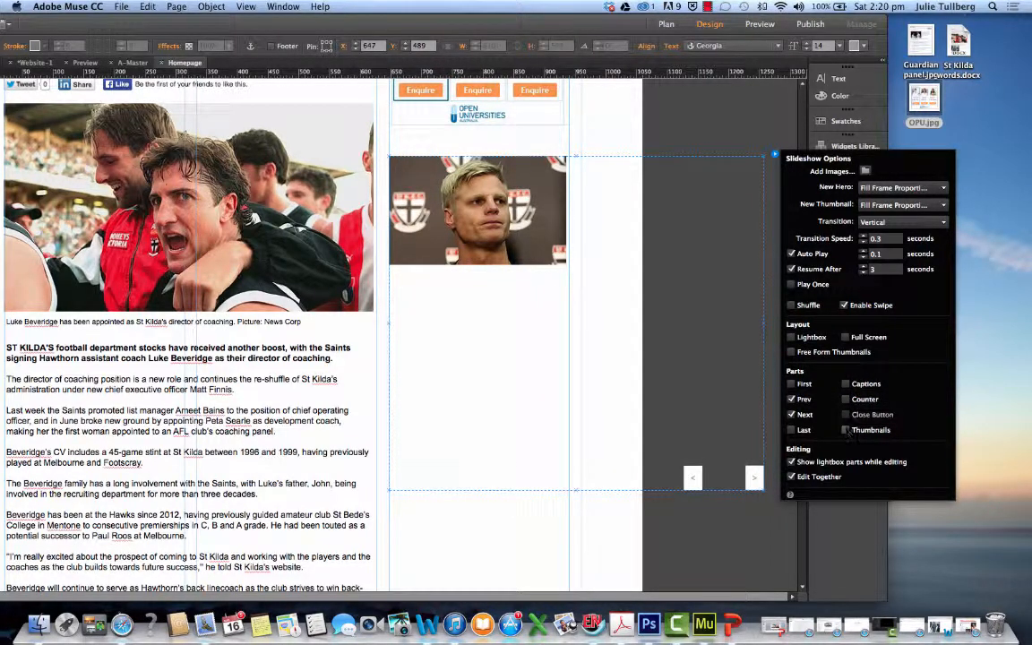
left_click(846, 430)
left_click(792, 415)
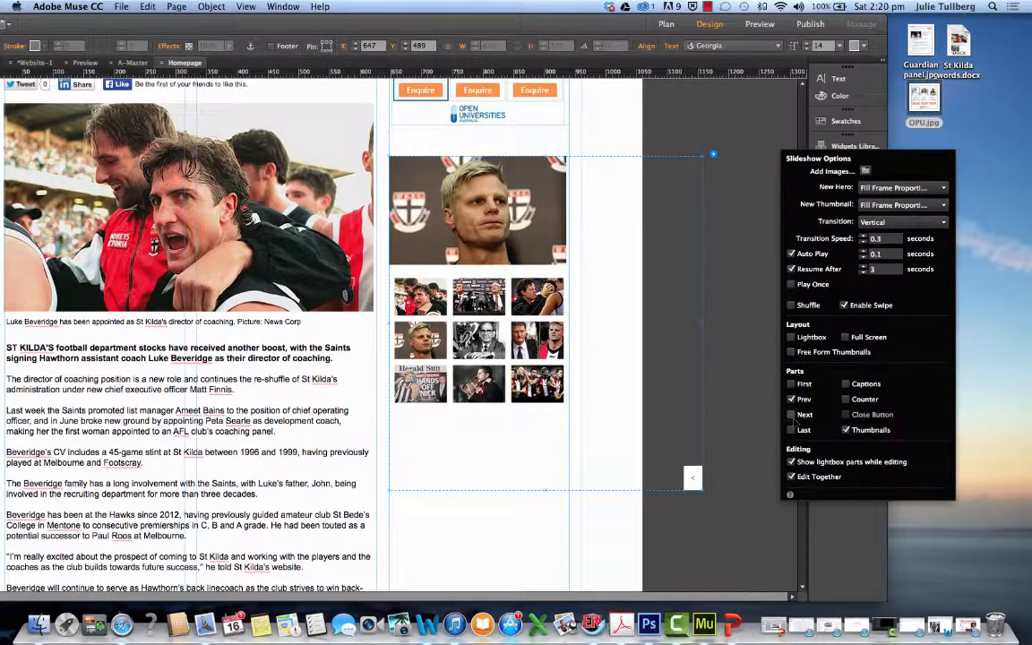
left_click(792, 400)
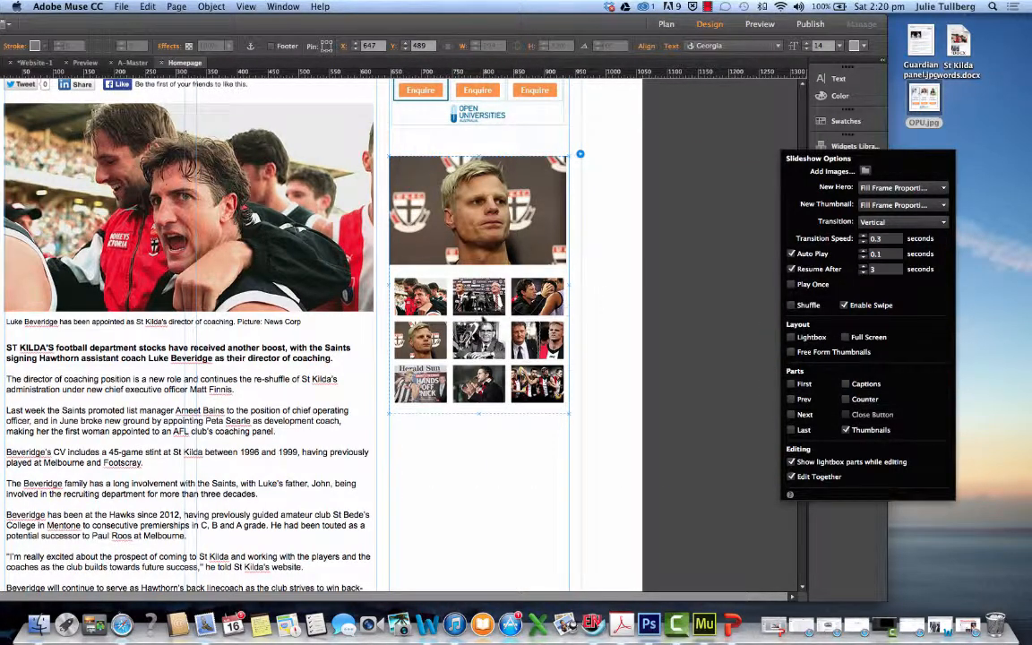
left_click(625, 146)
Switch to Safari, copy "football department stocks" from The Age article's opening paragraph, and minimise the browser window
left_click_drag(605, 25, 782, 28)
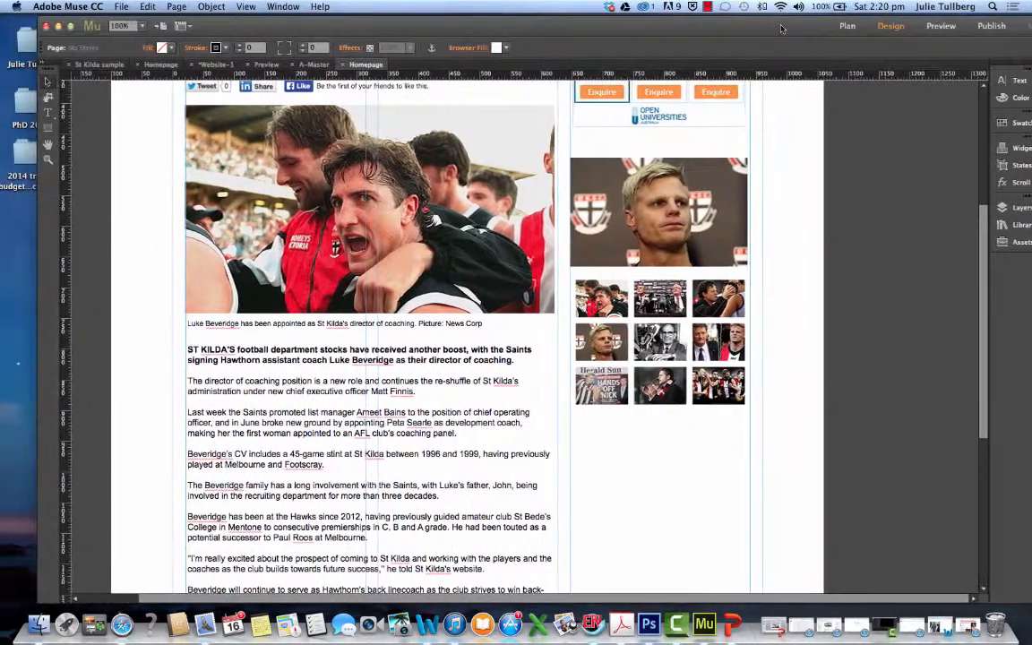
left_click_drag(718, 30, 737, 28)
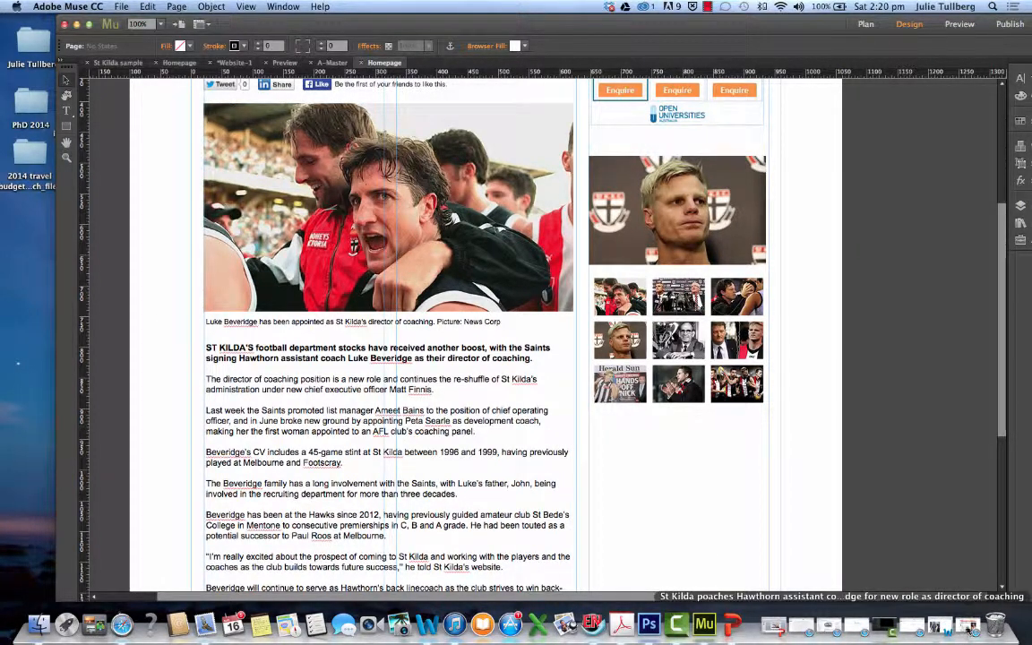
left_click(842, 625)
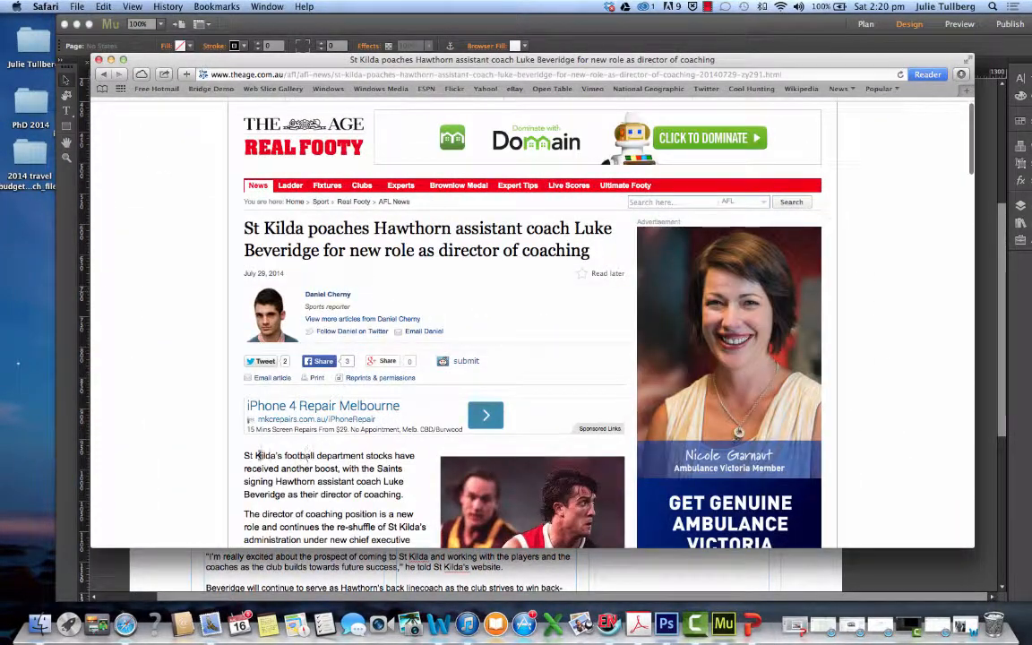
left_click_drag(285, 457, 366, 457)
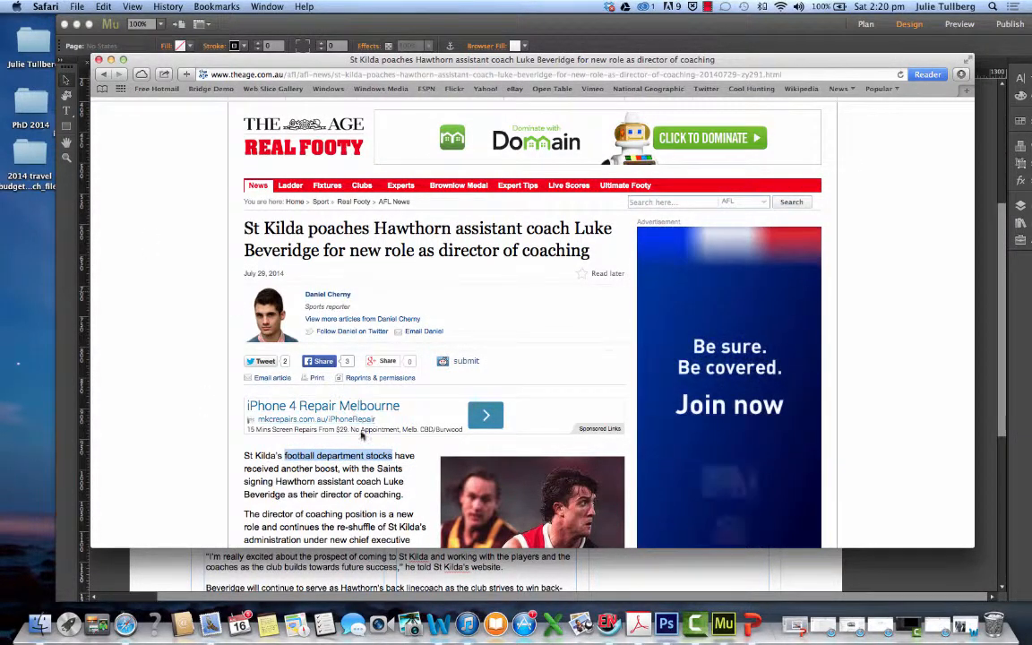
right_click(361, 459)
left_click(390, 491)
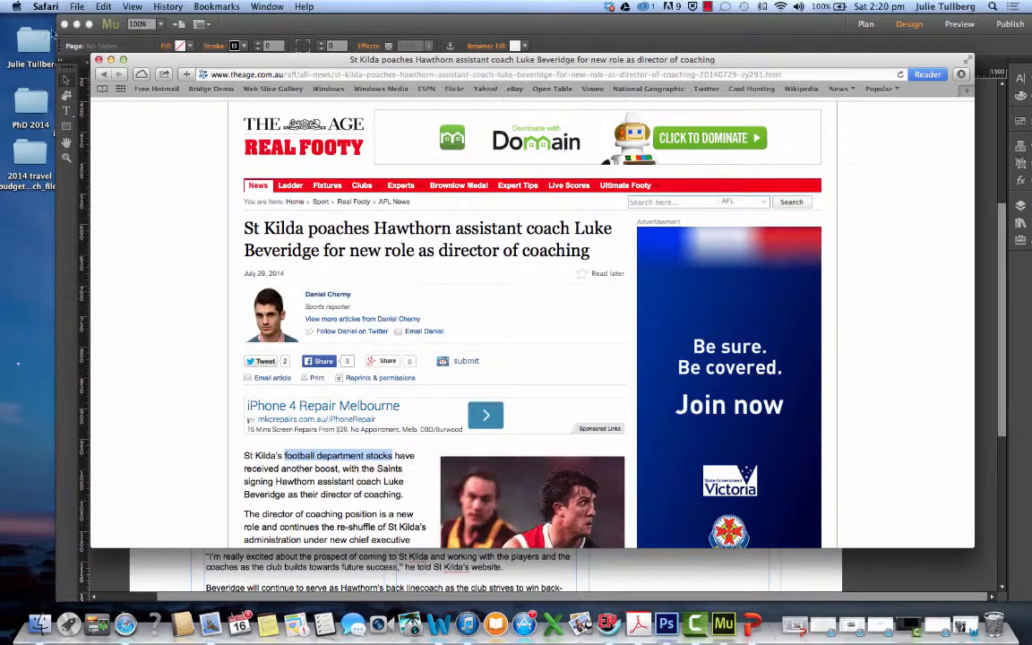
left_click(110, 59)
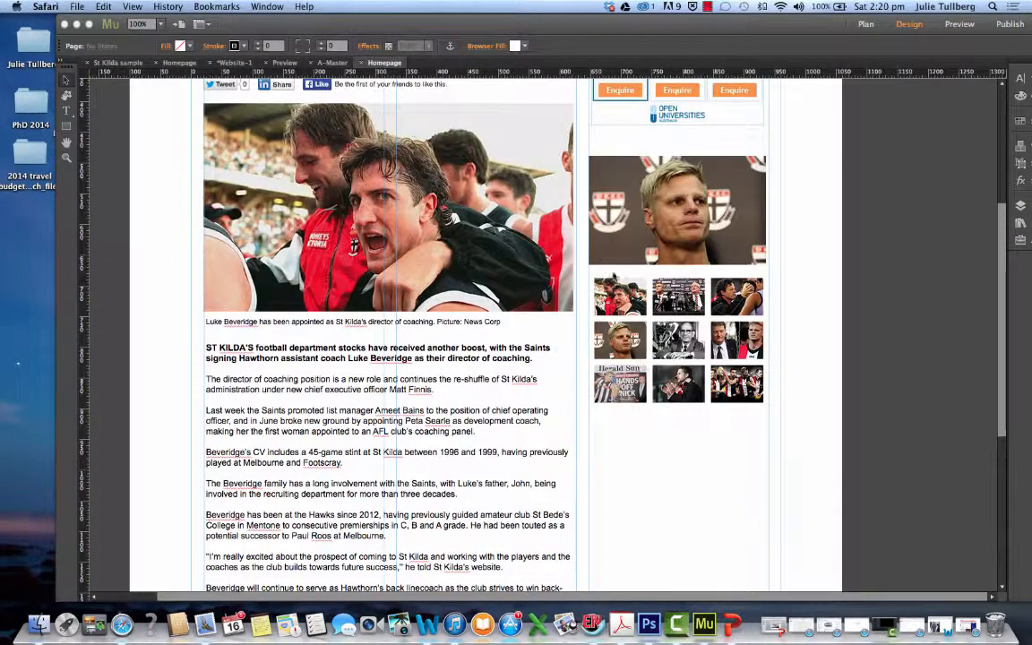
Paste the copied words onto the homepage and place their text frame above the slideshow at about X 653, Y 459
left_click(615, 142)
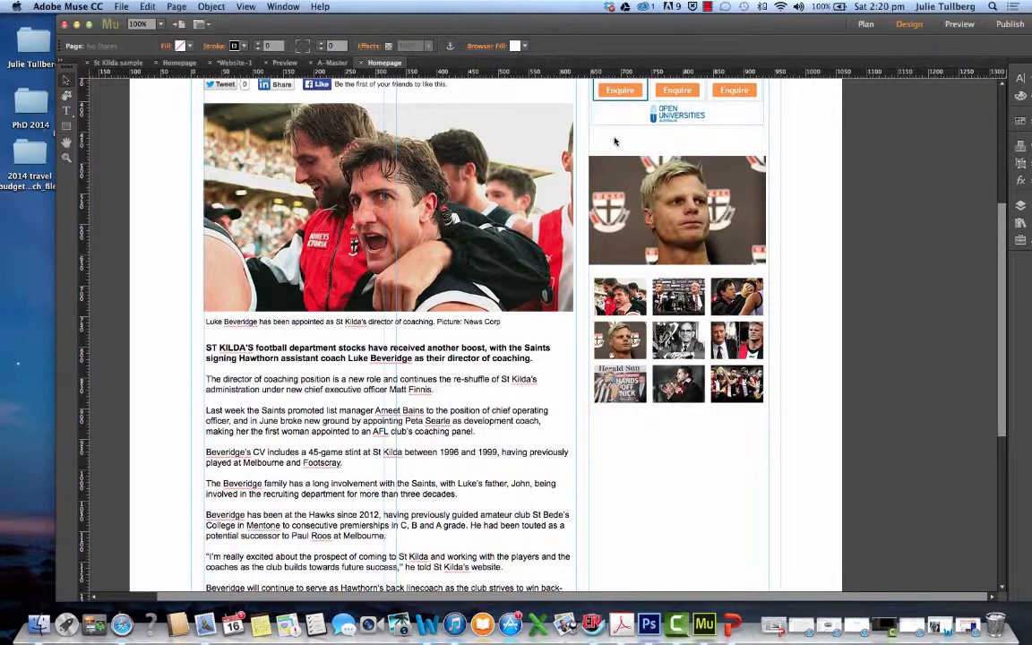
right_click(619, 457)
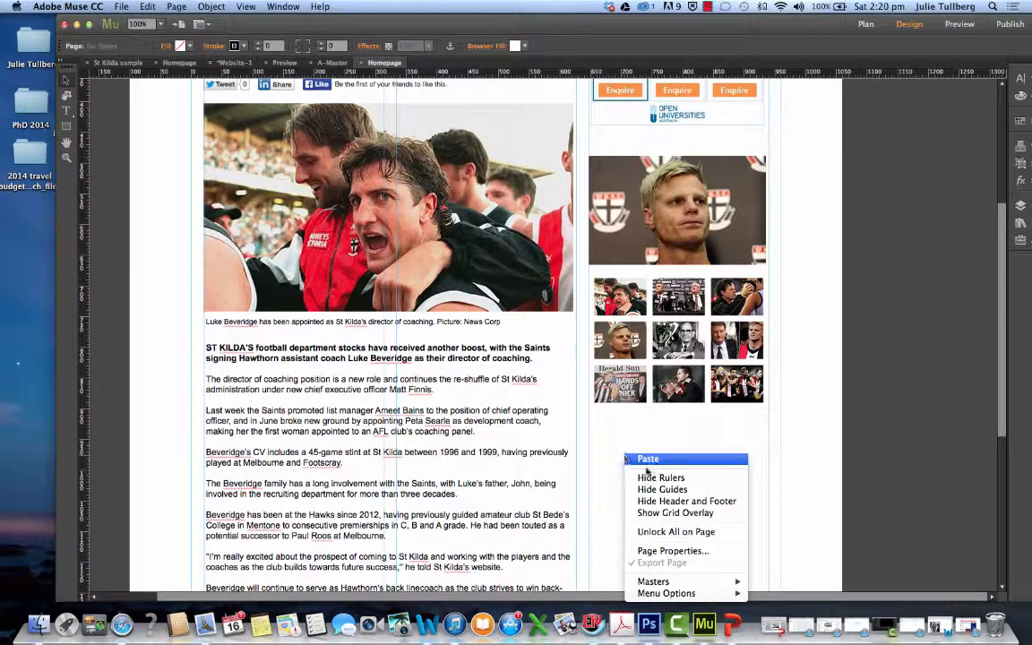
left_click(641, 462)
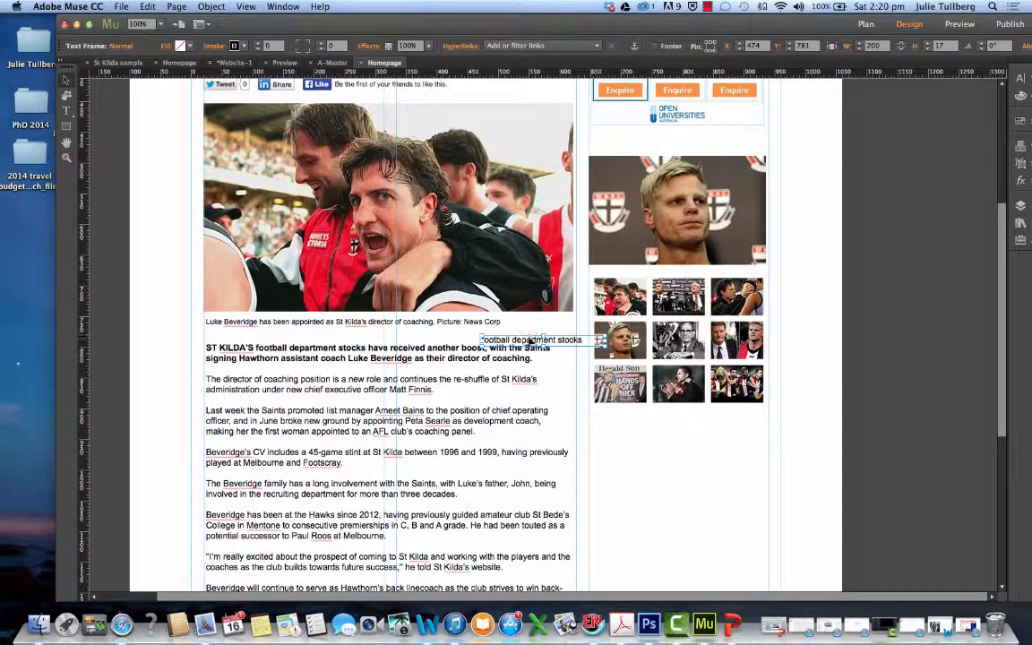
left_click_drag(531, 344, 638, 146)
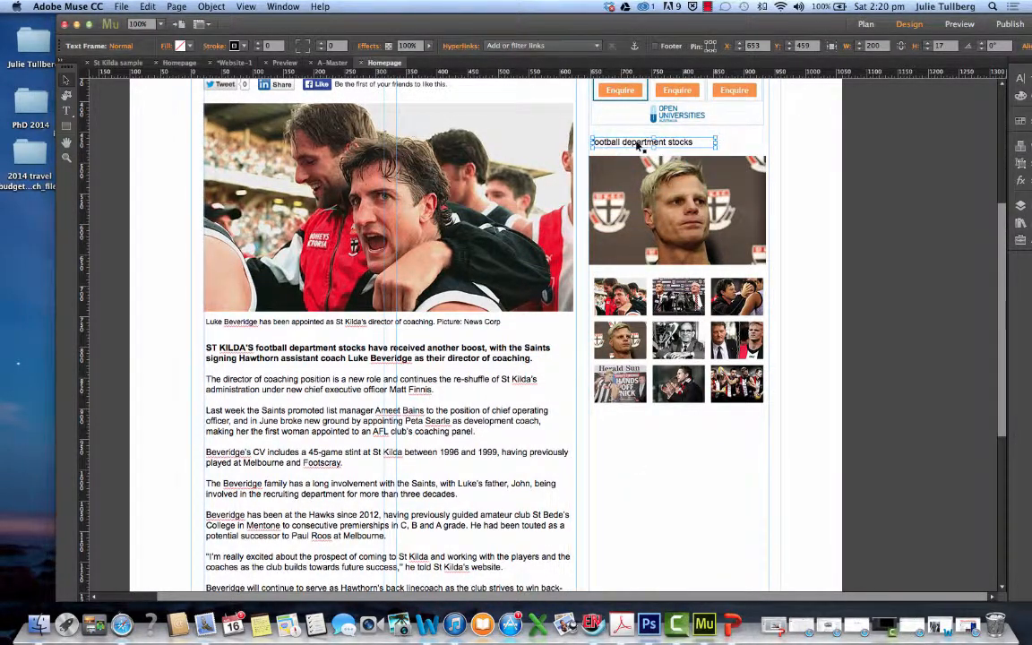
Replace the pasted words with the heading "Slideshow of the Day" and make it bold
left_click(66, 110)
left_click_drag(697, 143, 618, 143)
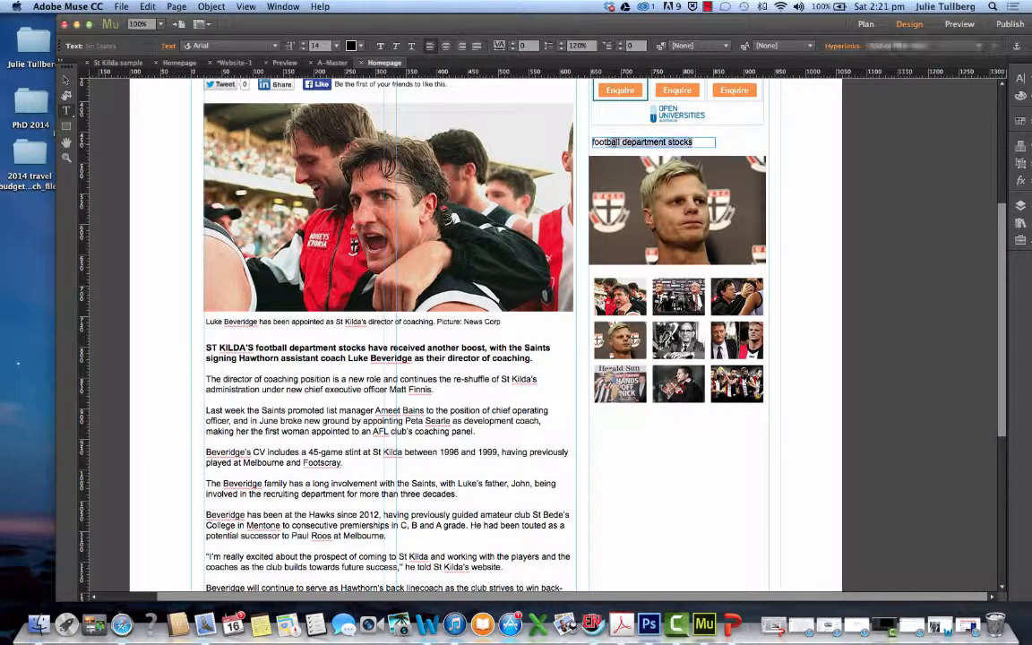
type("Slideshow of the Day")
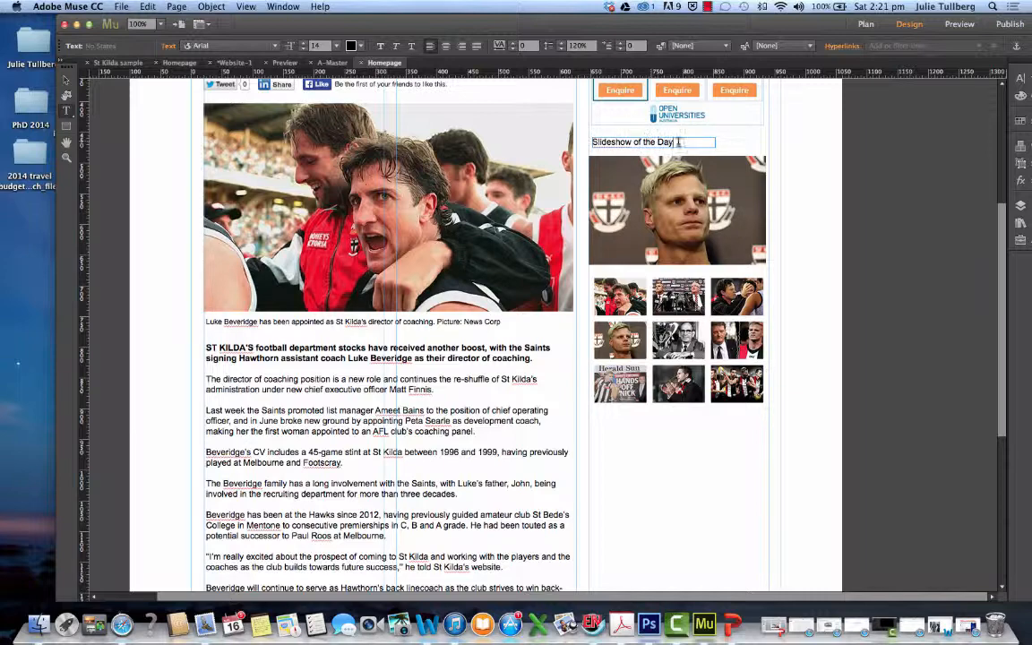
left_click_drag(679, 142, 592, 142)
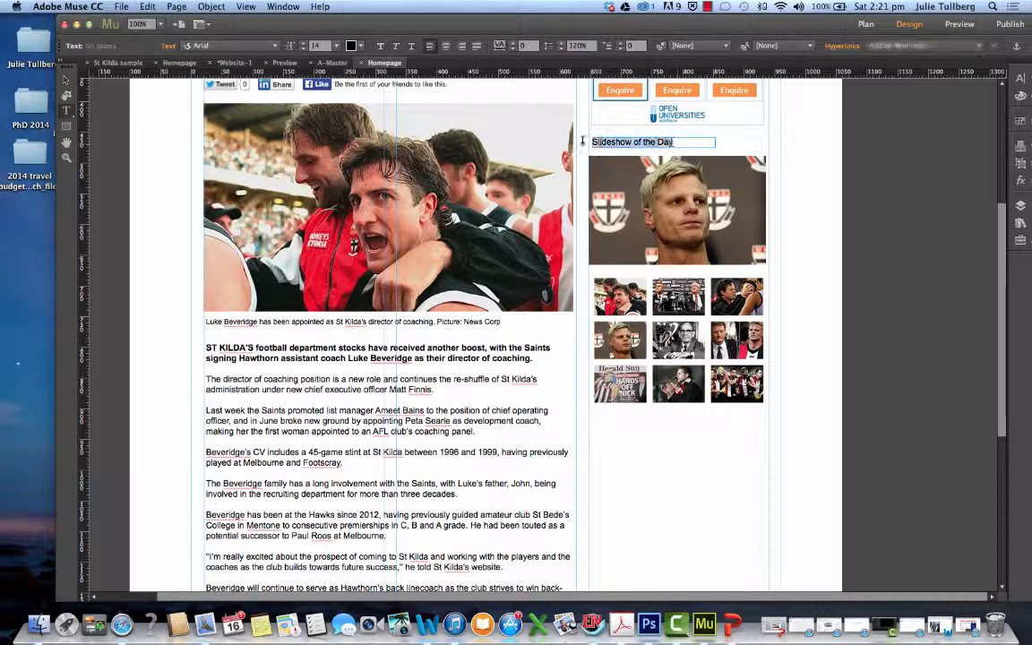
key("ctrl+Up")
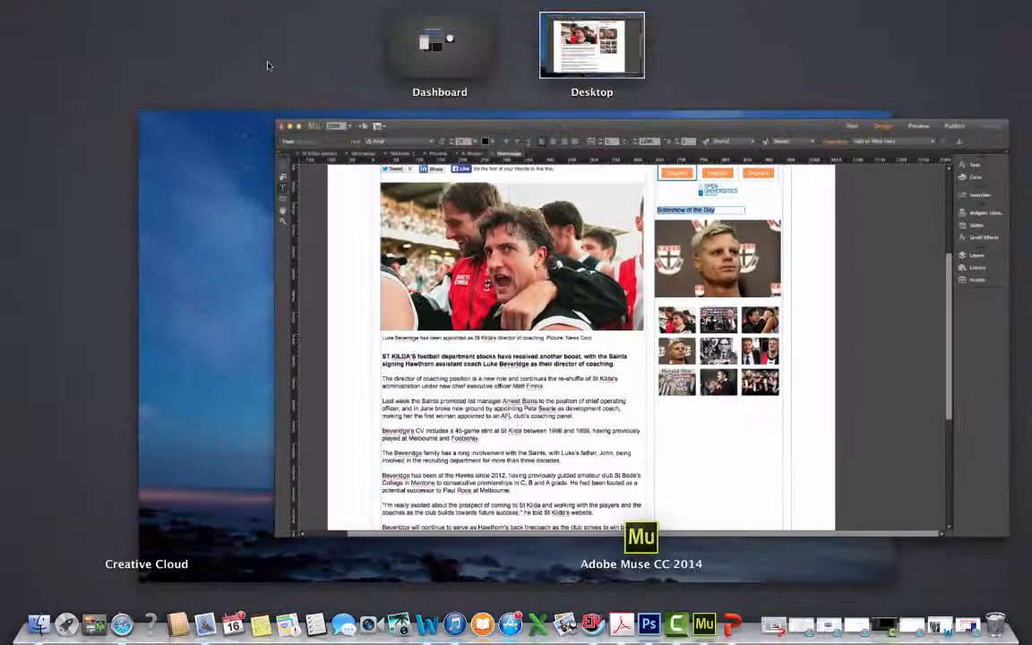
left_click(316, 88)
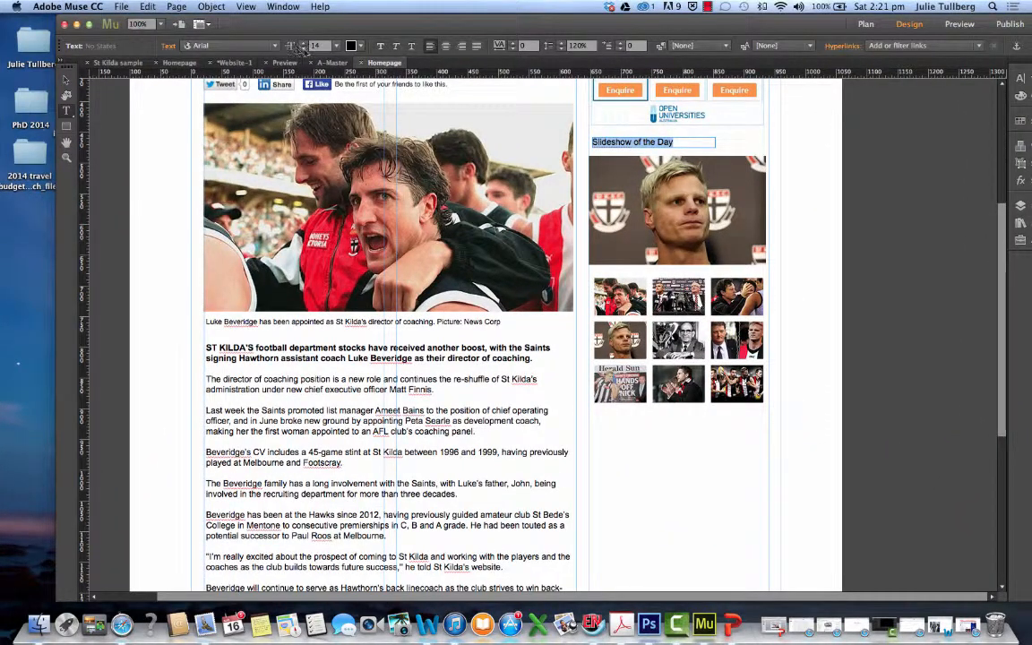
left_click(380, 46)
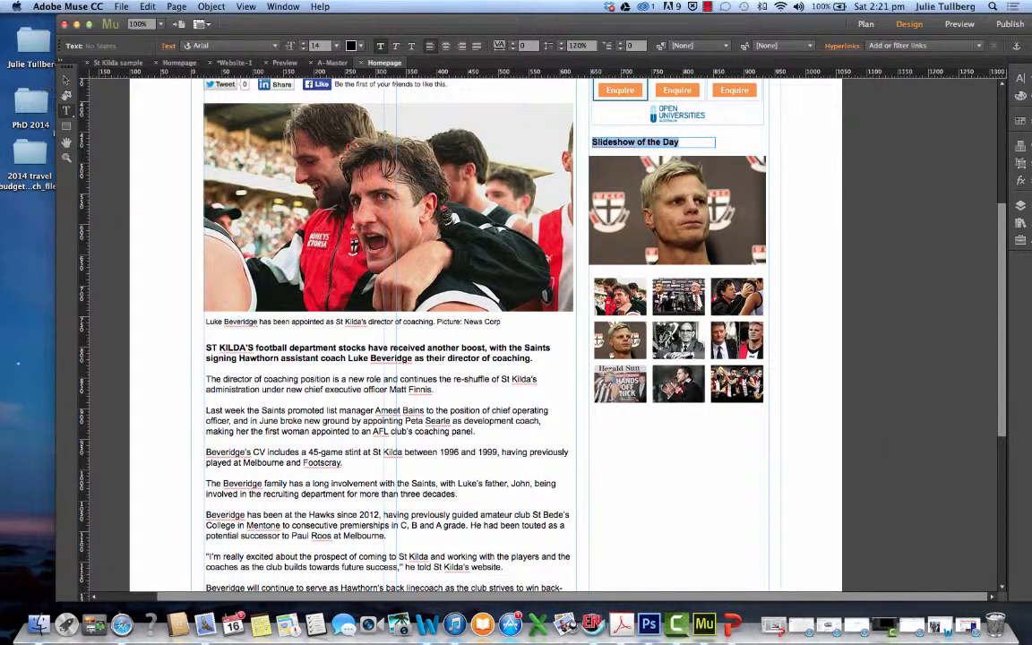
Shift the slideshow slightly down and place its heading evenly below the advertisement, aligned with the image's left edge
left_click(65, 80)
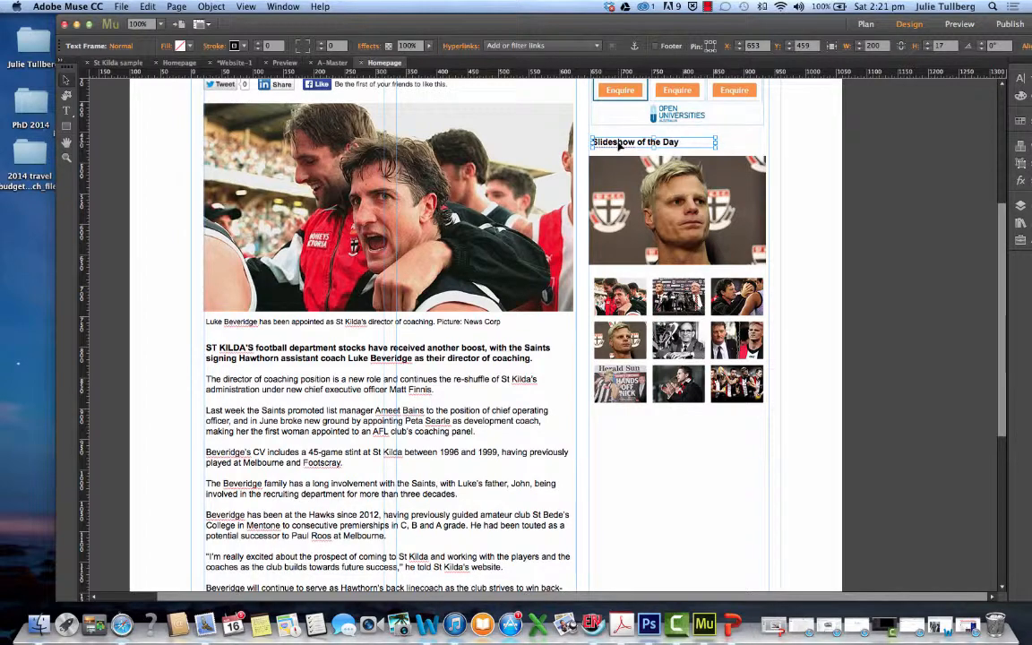
left_click_drag(618, 146, 618, 148)
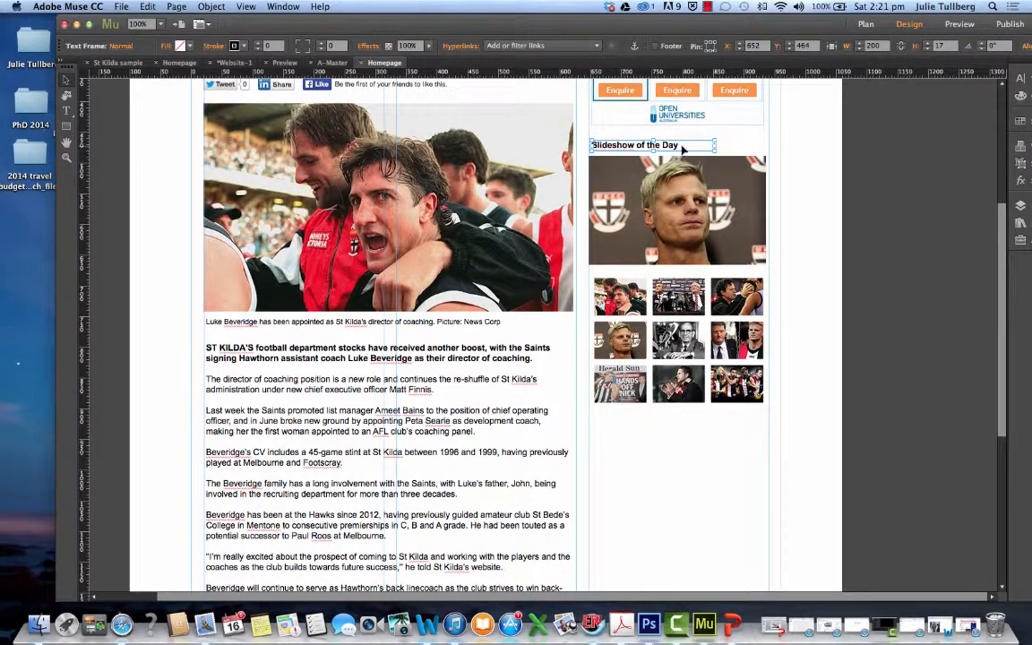
left_click(722, 152)
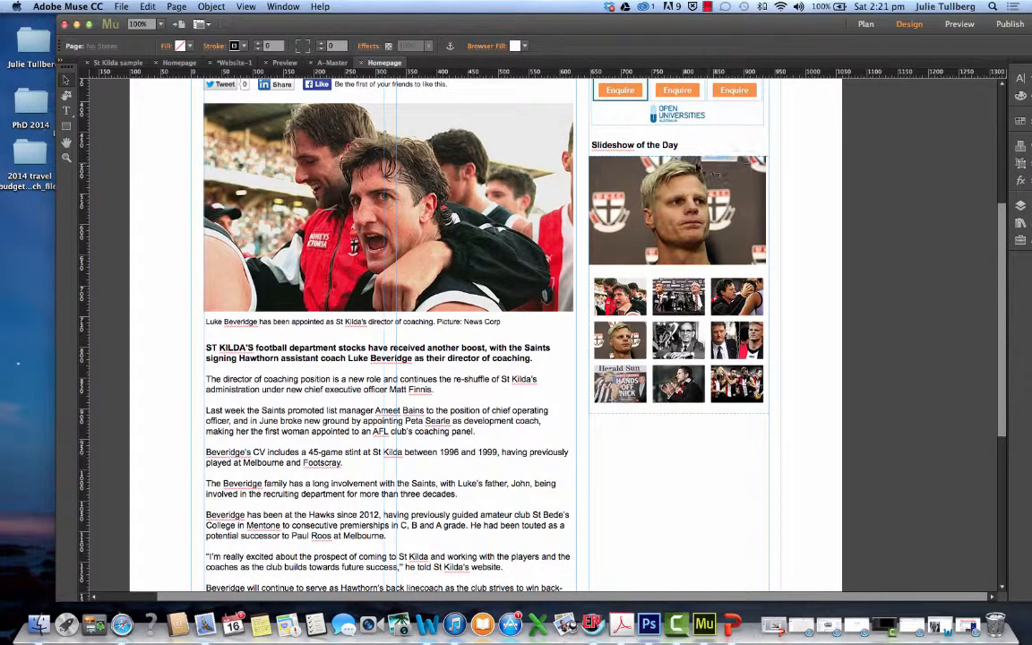
scroll(722, 157, "down", 5)
scroll(712, 170, "up", 9)
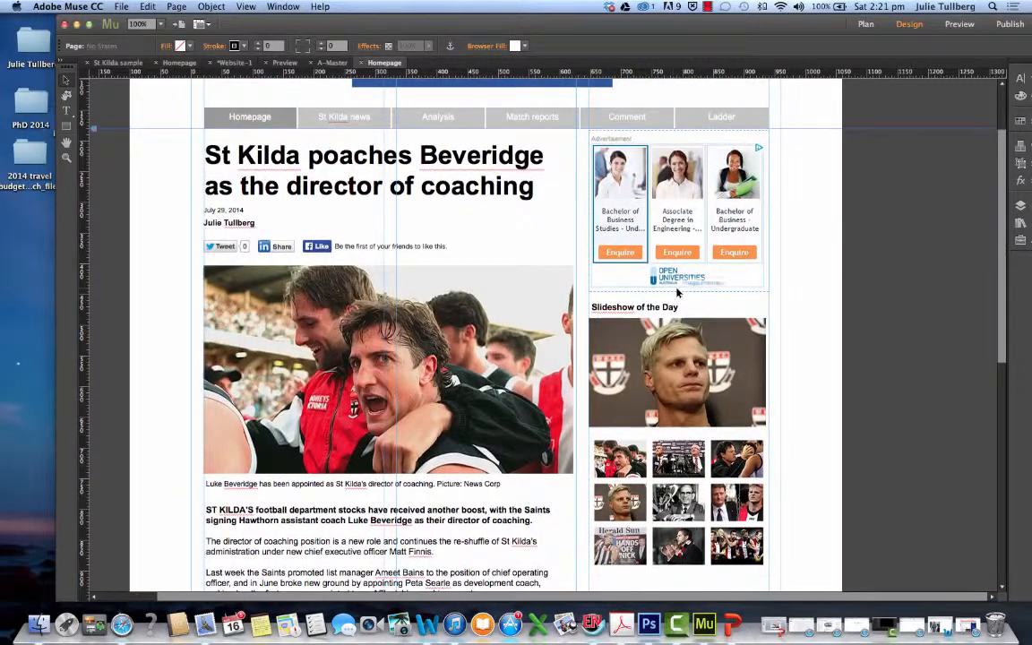
left_click_drag(678, 336, 678, 344)
left_click_drag(634, 312, 630, 314)
left_click(749, 317)
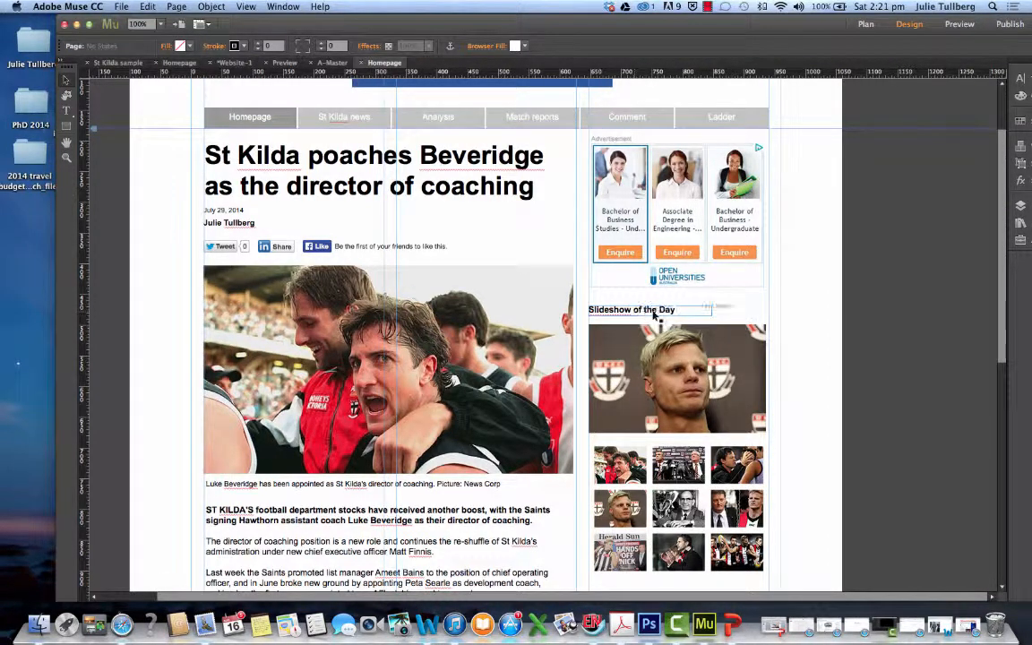
Place a YouTube widget in the empty space below the slideshow thumbnails, at about X 670, Y 1023
scroll(726, 357, "down", 7)
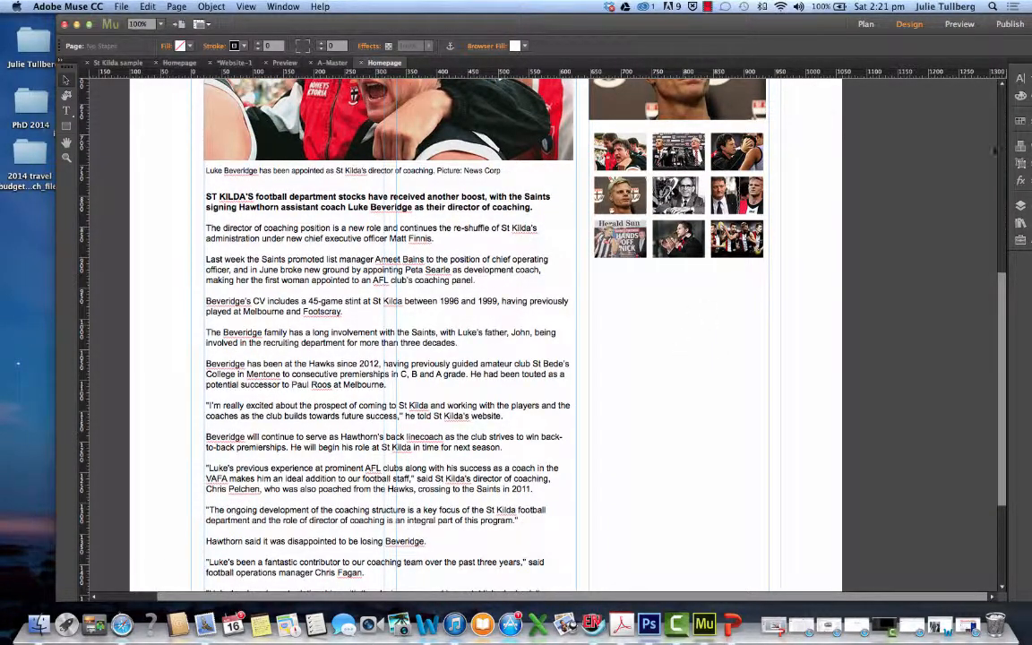
left_click_drag(819, 26, 779, 18)
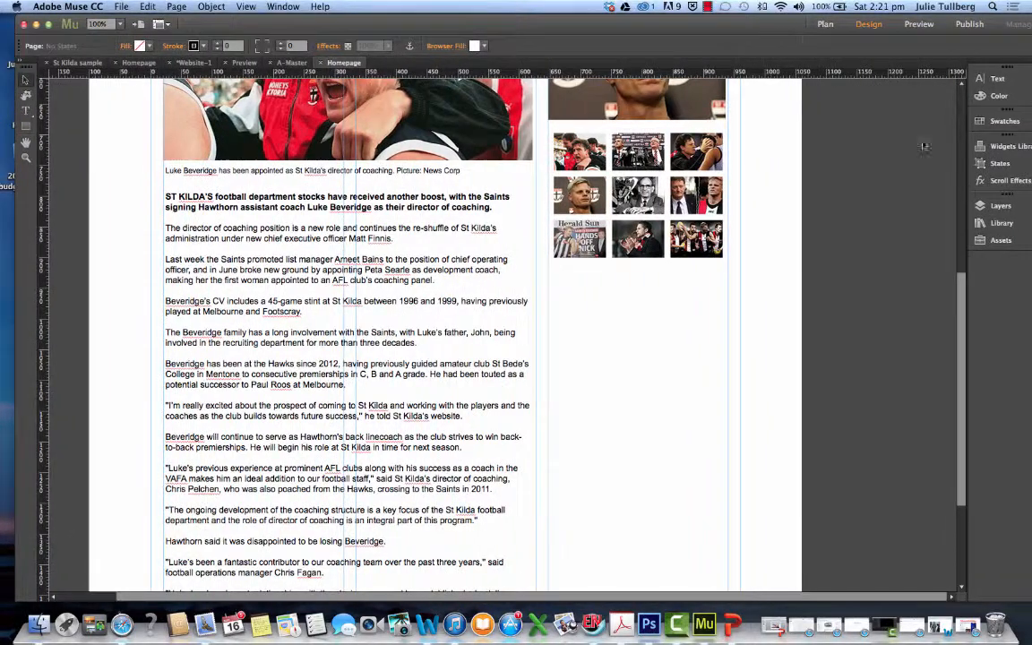
left_click(1004, 147)
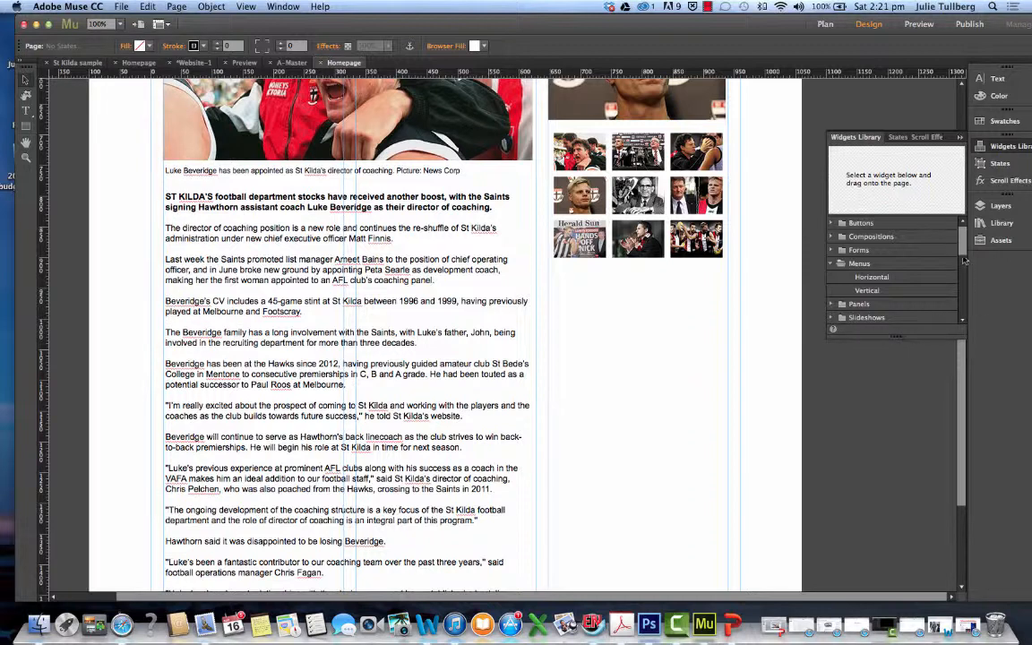
left_click_drag(962, 247, 962, 324)
left_click(874, 305)
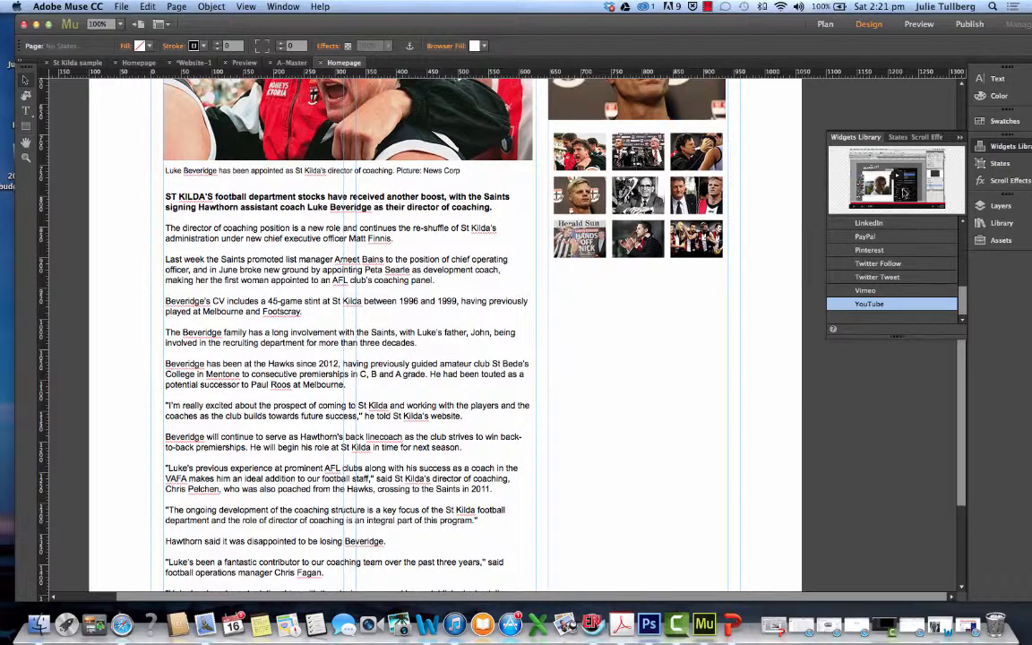
left_click_drag(906, 193, 562, 337)
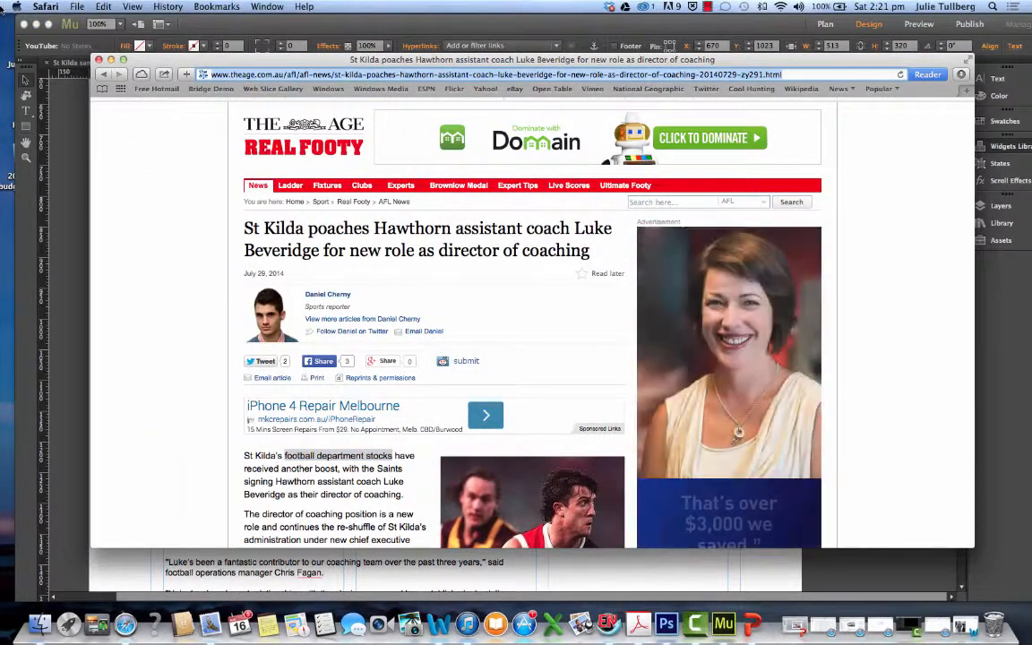
Go to youtube.com and search the site for "St Kilda TV"
type("youtube.com")
key("Return")
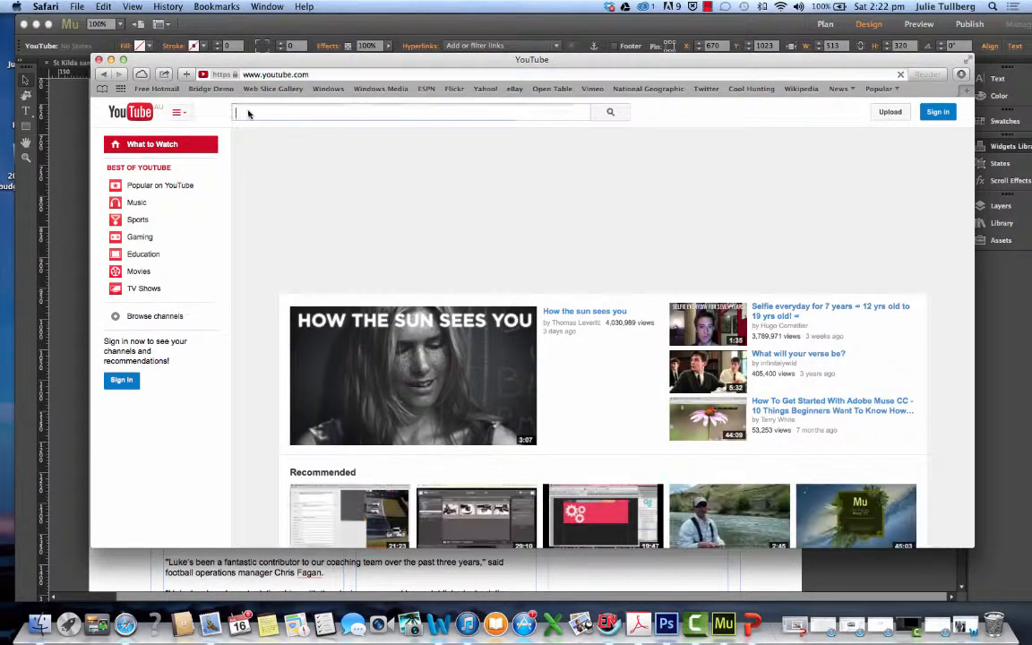
type("St Kil")
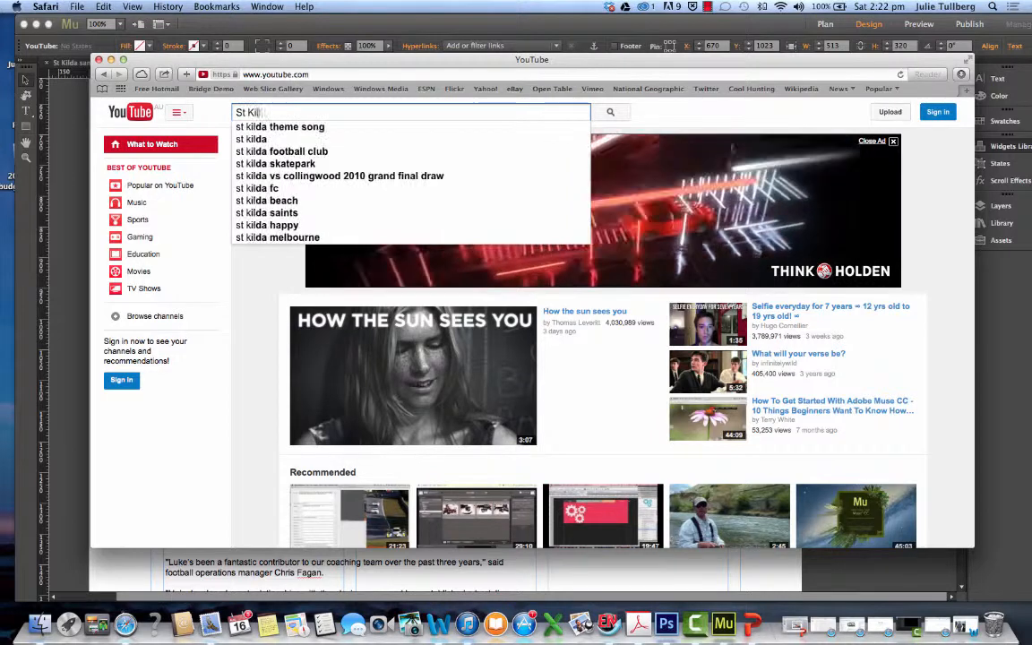
type("da ")
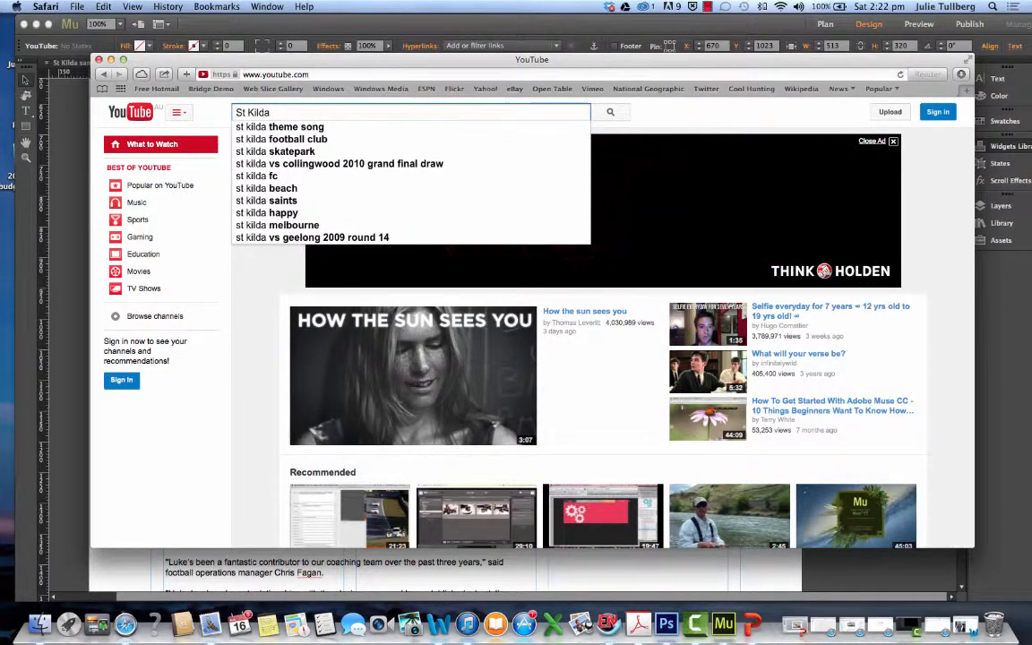
type("TV")
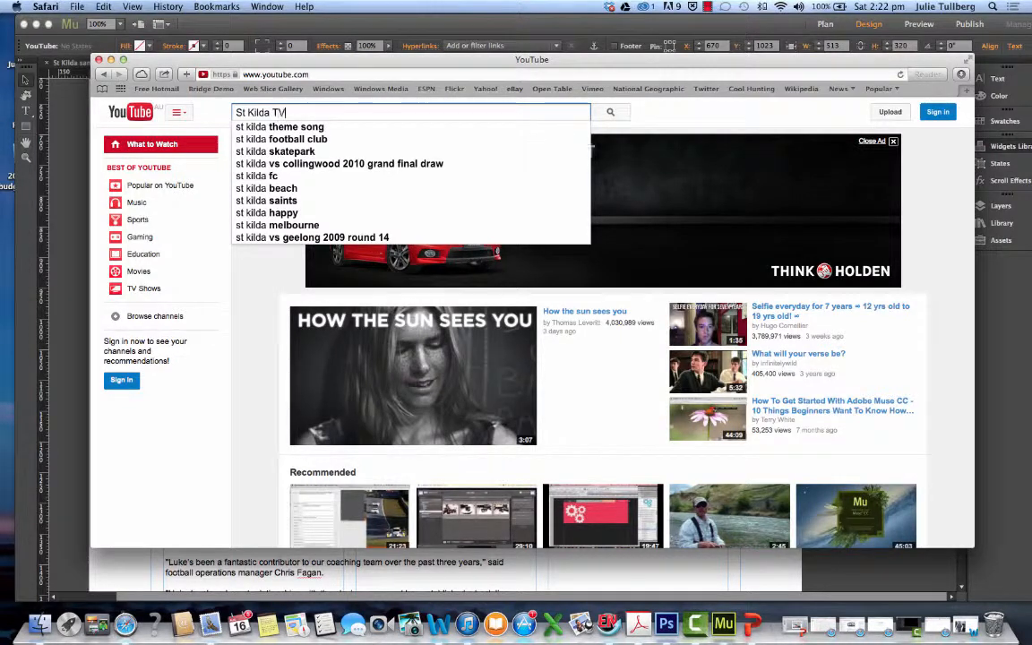
key("Return")
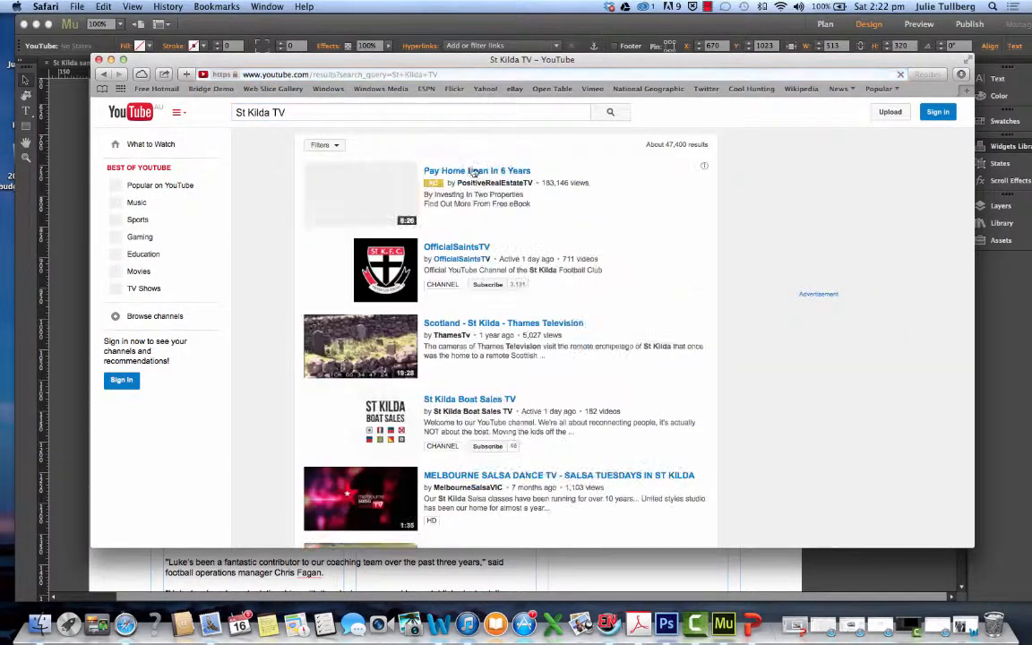
Open the OfficialSaintsTV channel and its video "Pre-season countdown: Heat training"
left_click(452, 249)
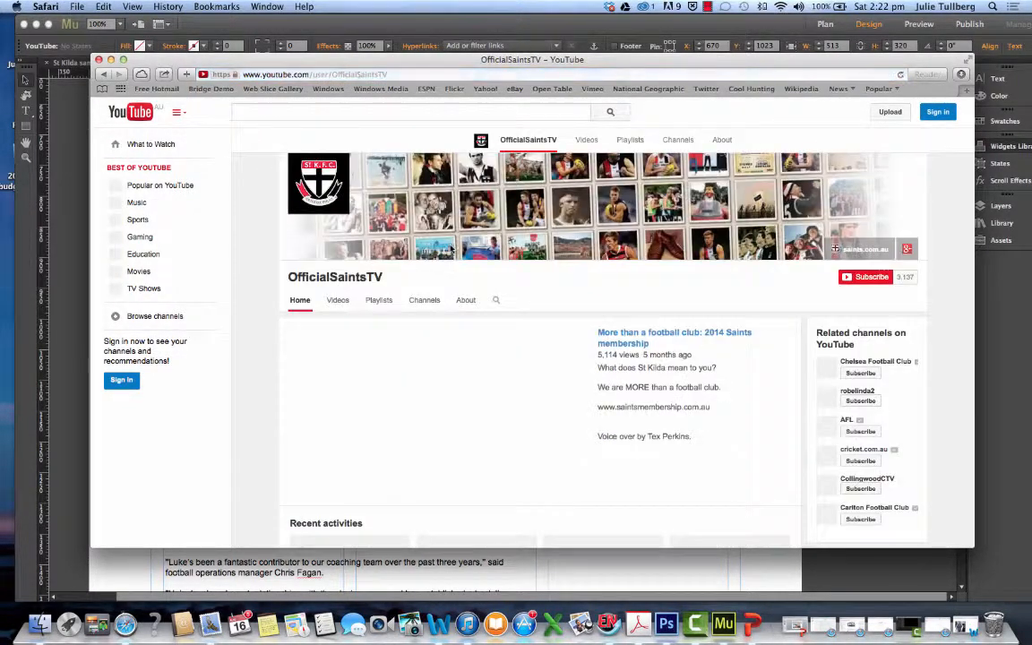
scroll(466, 269, "down", 8)
scroll(470, 287, "down", 5)
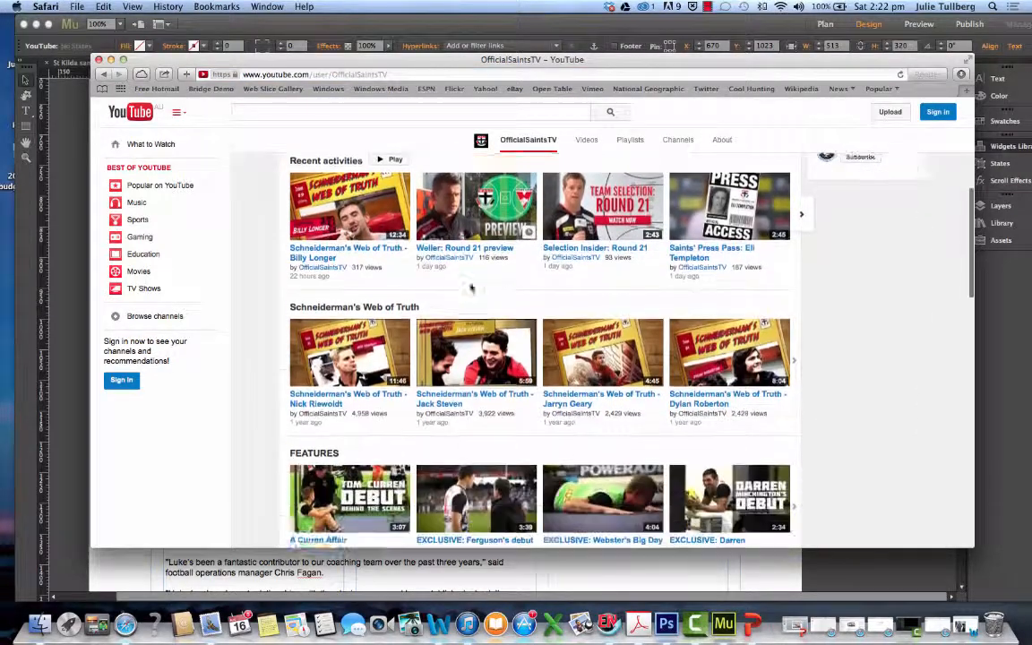
scroll(471, 287, "down", 4)
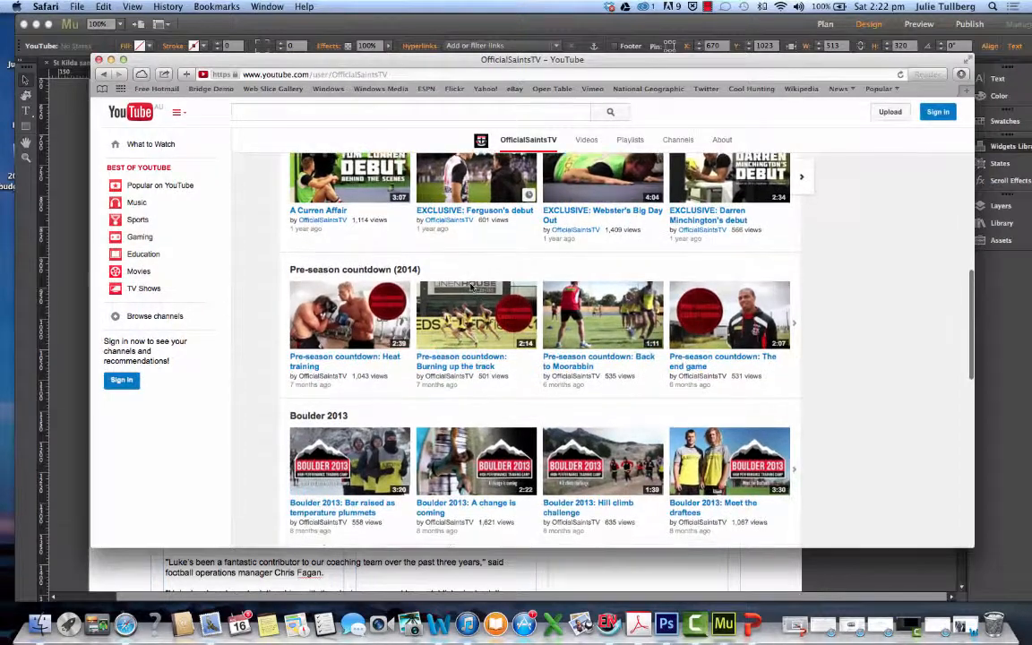
left_click(333, 336)
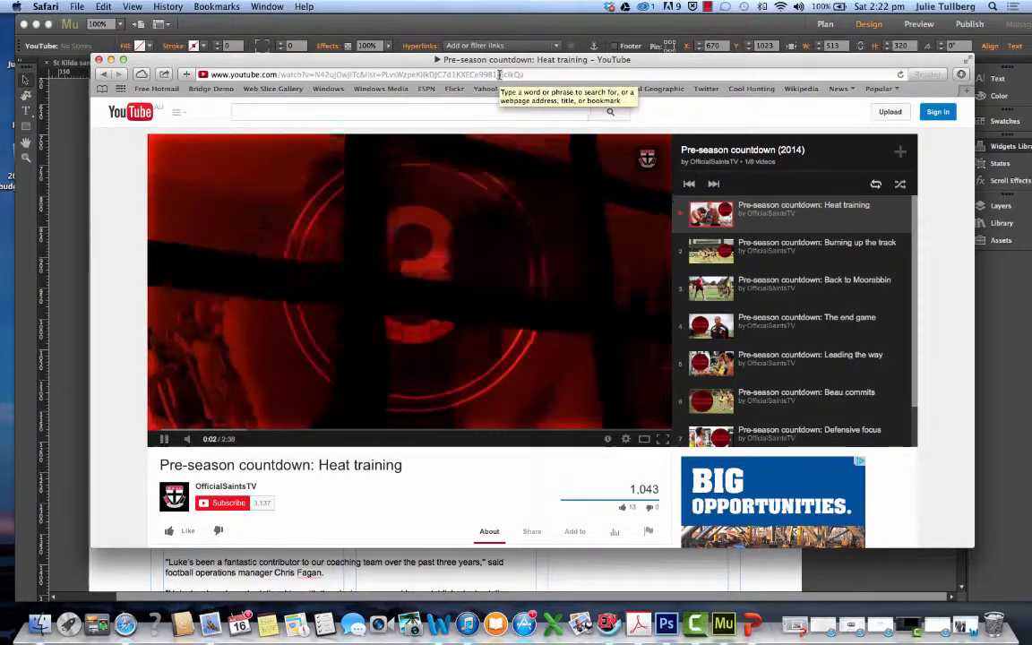
Copy everything after "youtu.be/" in the Heat training video's share link and pause the playback
scroll(495, 341, "down", 5)
left_click(532, 314)
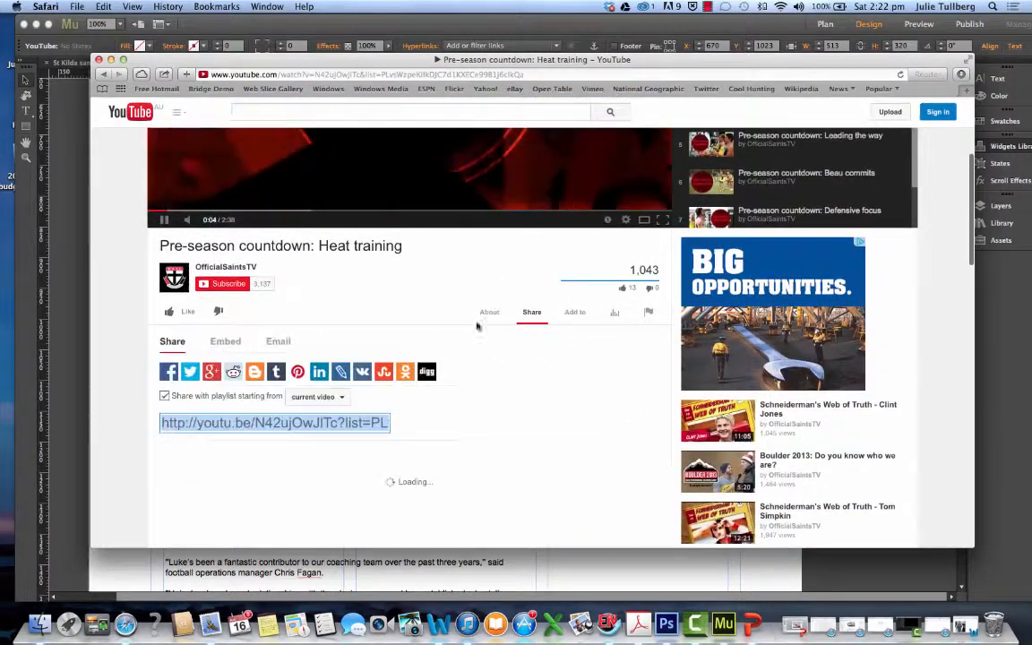
left_click(257, 424)
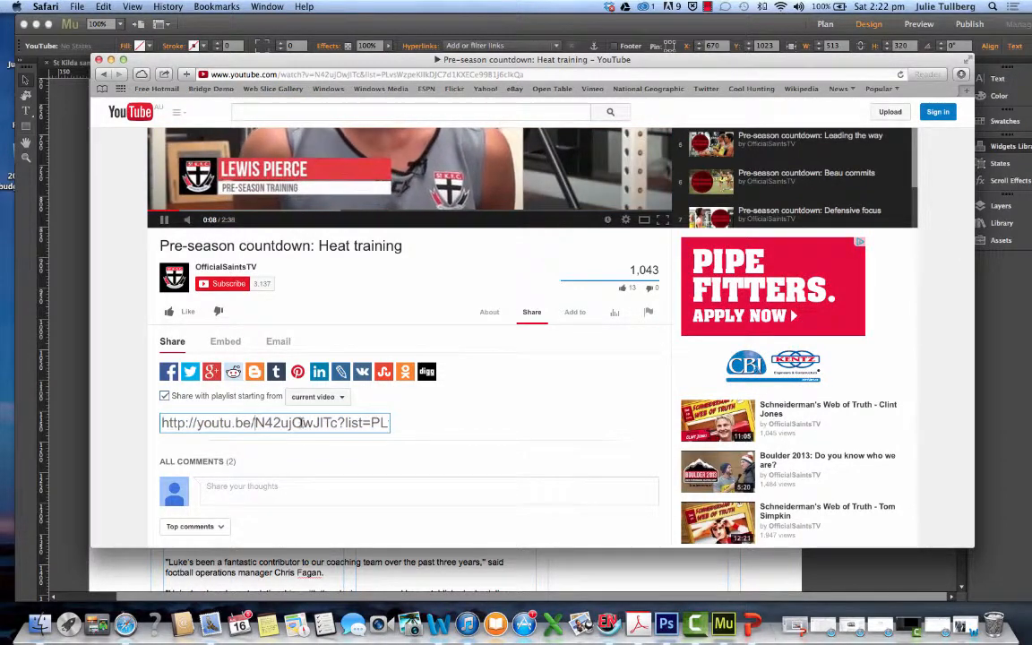
left_click_drag(258, 423, 486, 423)
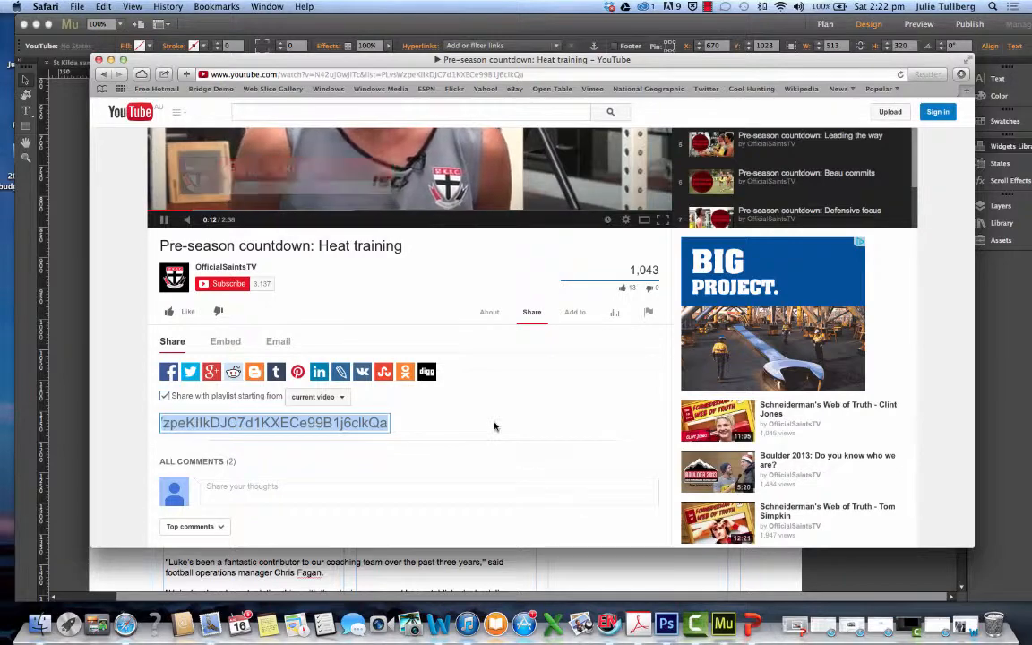
scroll(475, 423, "up", 2)
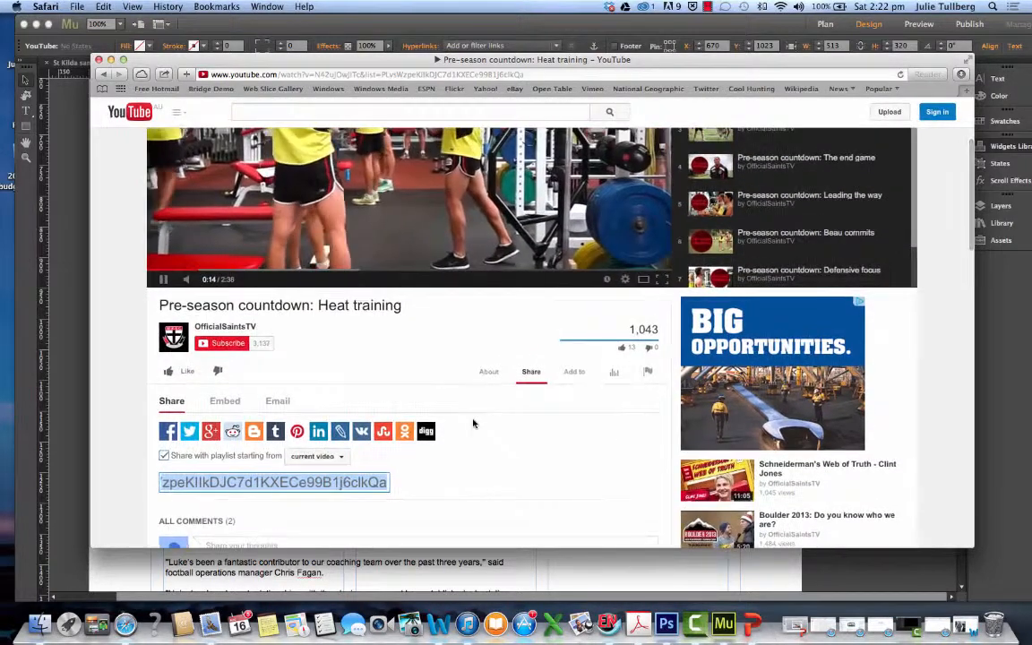
scroll(474, 423, "down", 1)
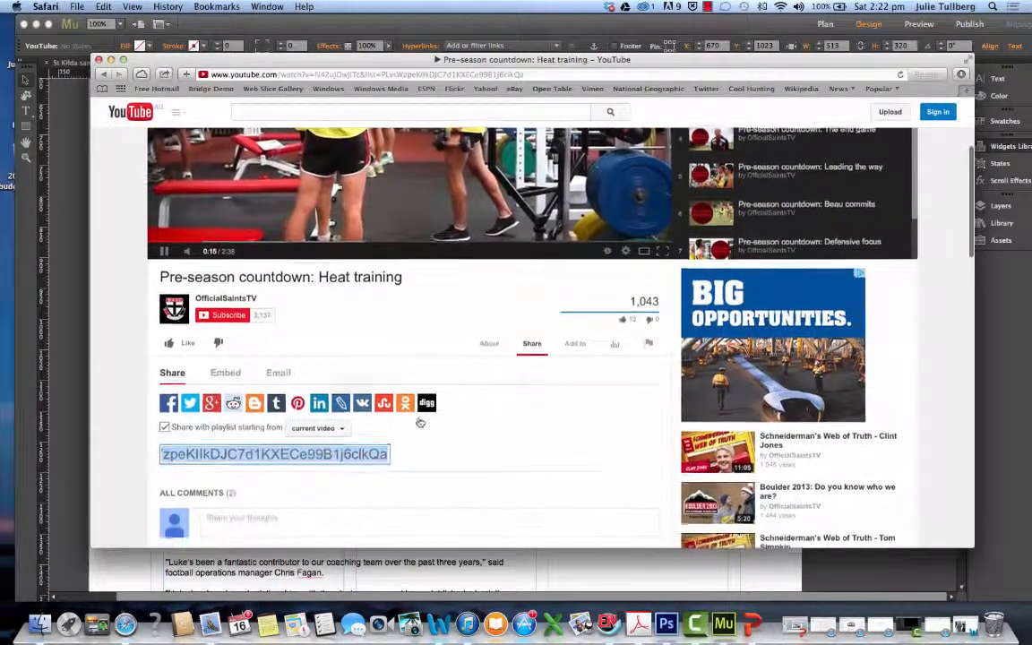
left_click(224, 377)
left_click(274, 373)
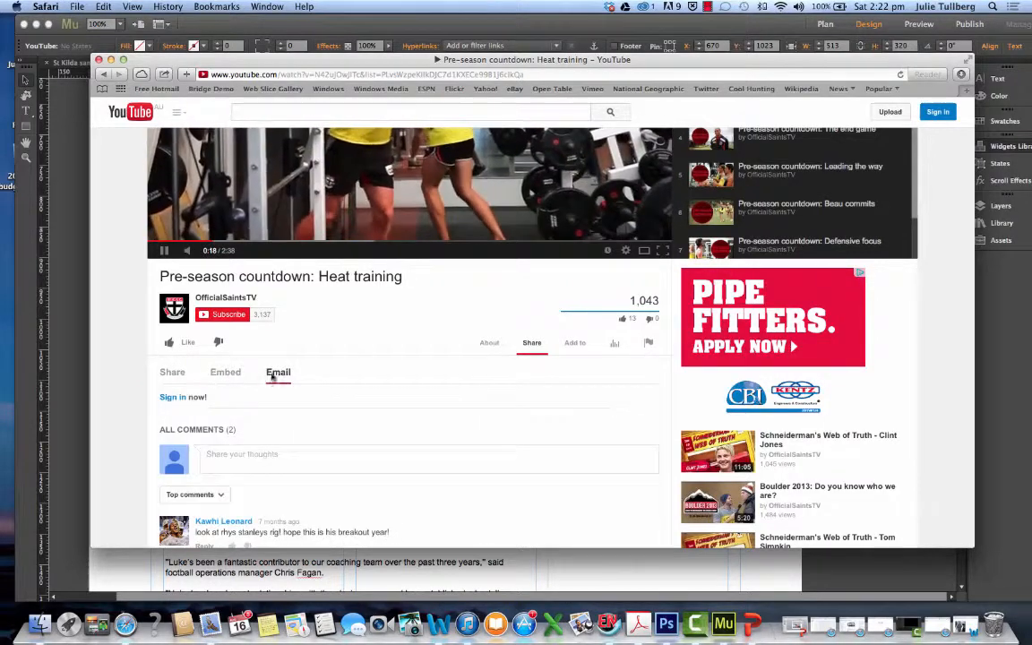
left_click(174, 373)
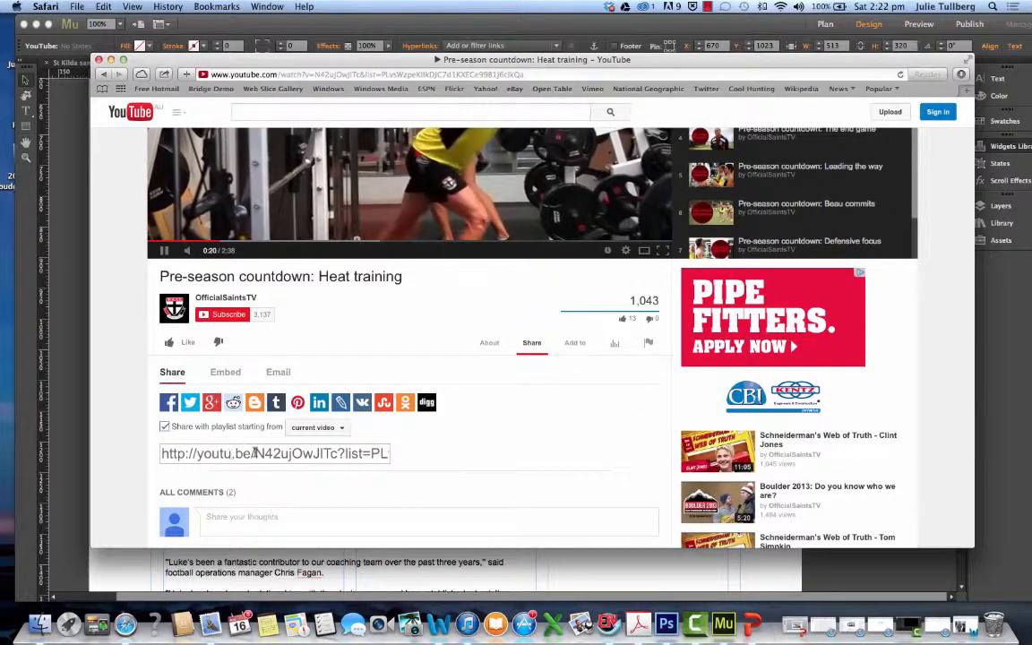
left_click(434, 455)
left_click_drag(433, 454, 570, 453)
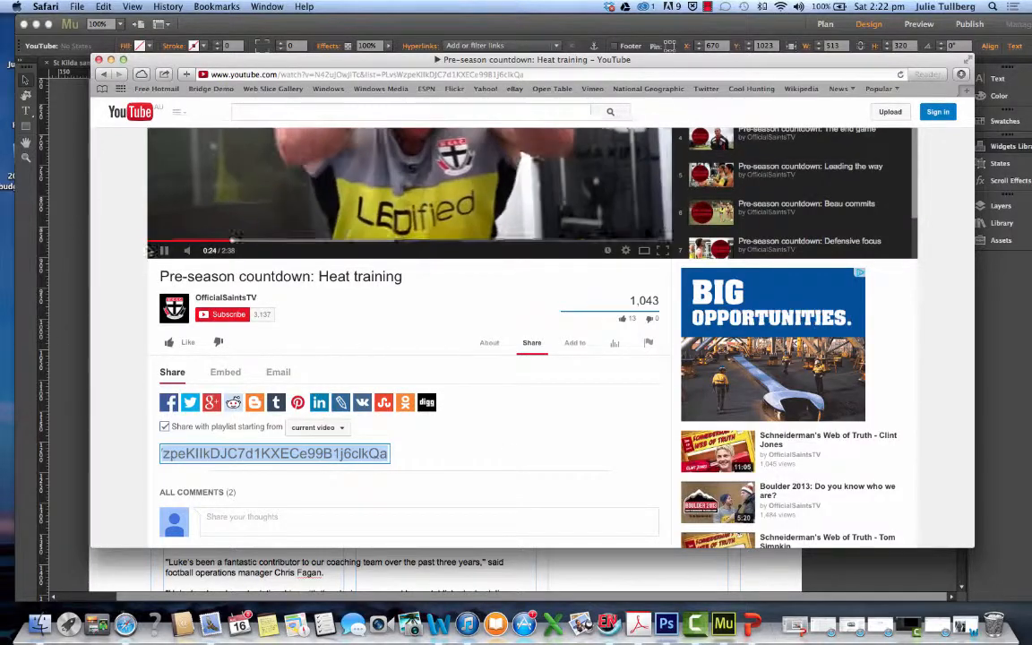
left_click(164, 251)
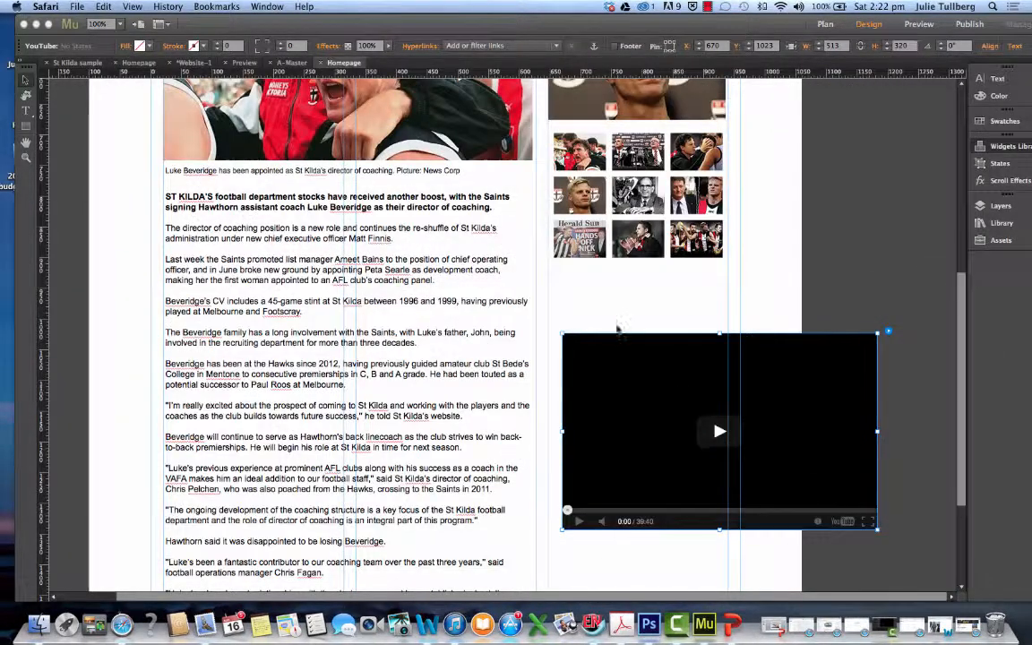
Switch to Adobe Muse and replace the Video ID in the YouTube widget's options with the copied link portion
left_click(911, 397)
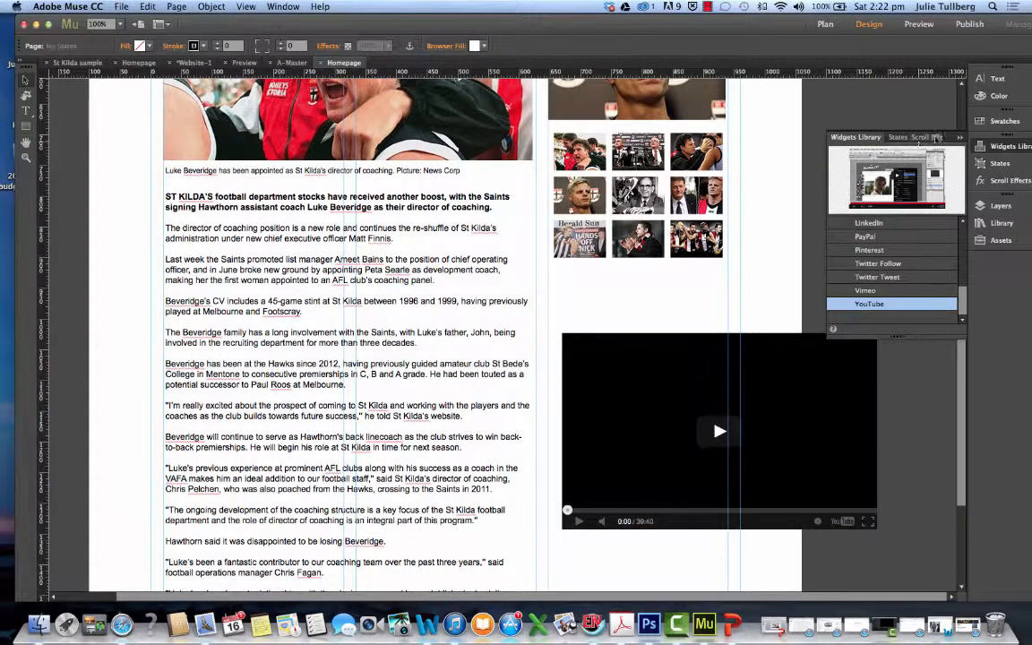
left_click(962, 138)
left_click(841, 359)
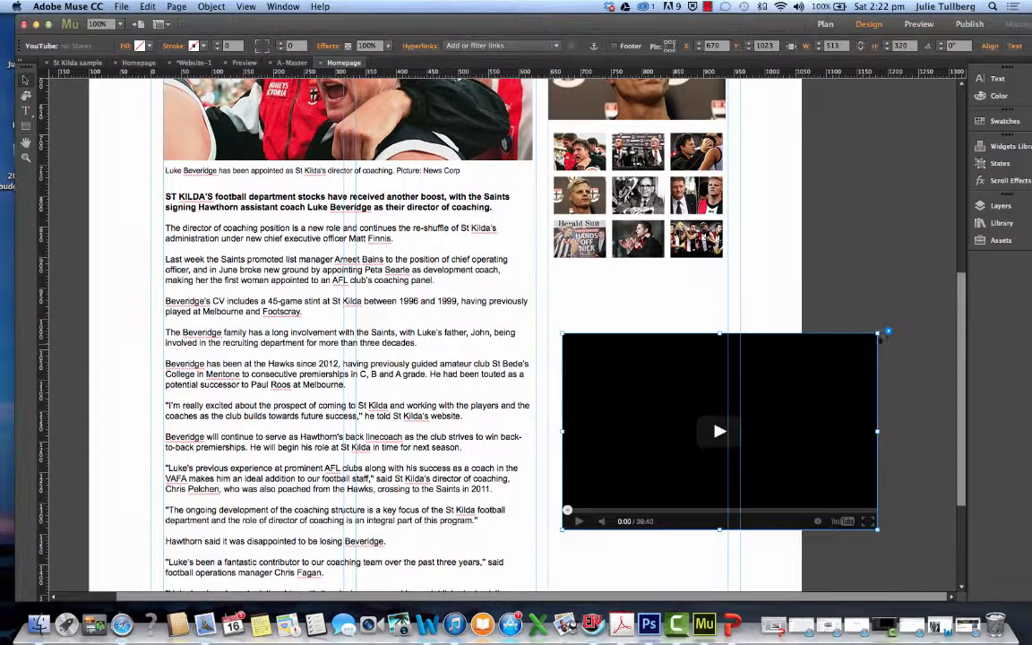
left_click(890, 334)
left_click_drag(952, 351, 838, 344)
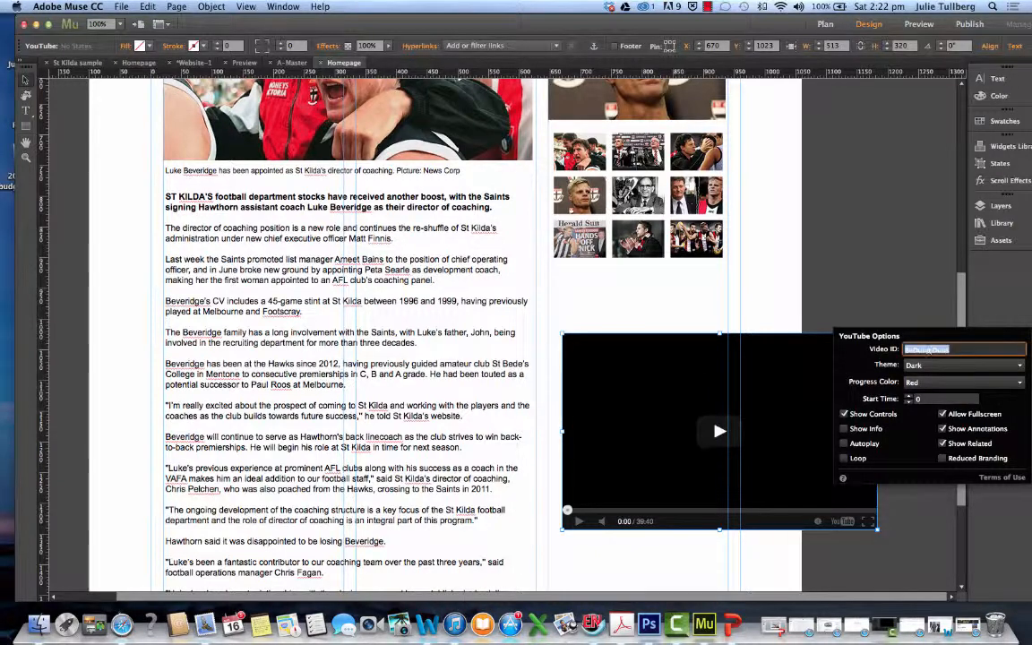
key("super+v")
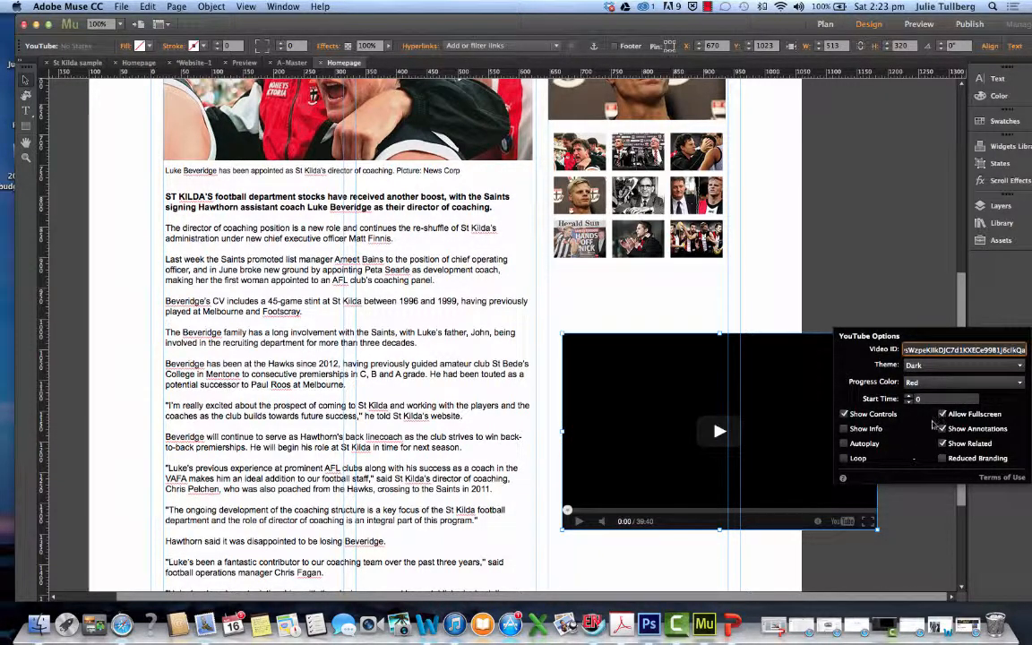
left_click(941, 415)
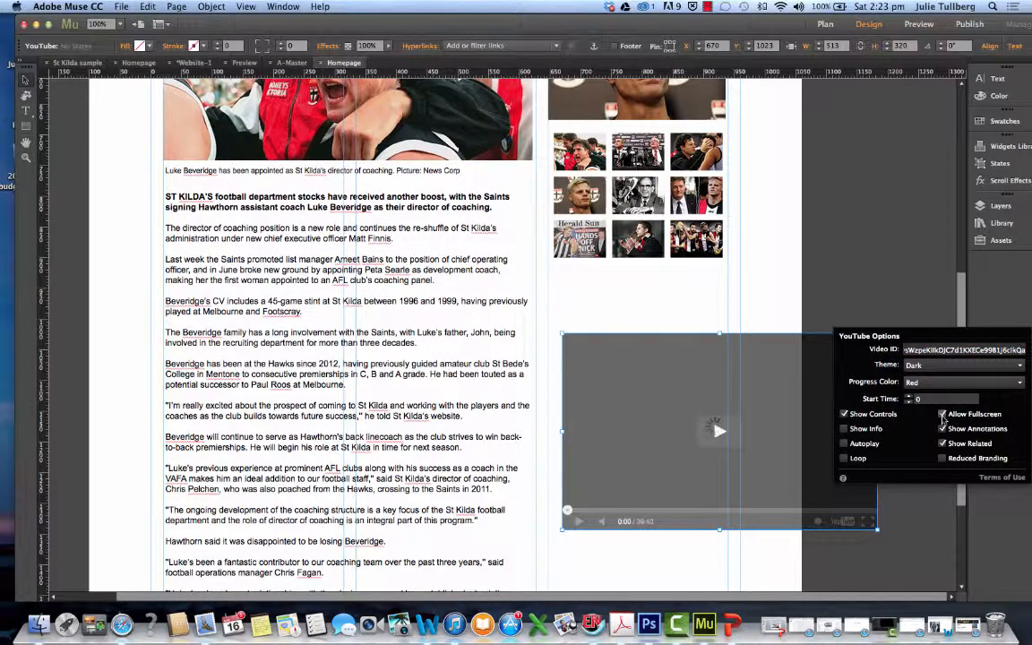
Shrink the YouTube video to the width of the homepage's narrow column and place it just below the slideshow thumbnails
left_click(889, 529)
scroll(879, 526, "down", 1)
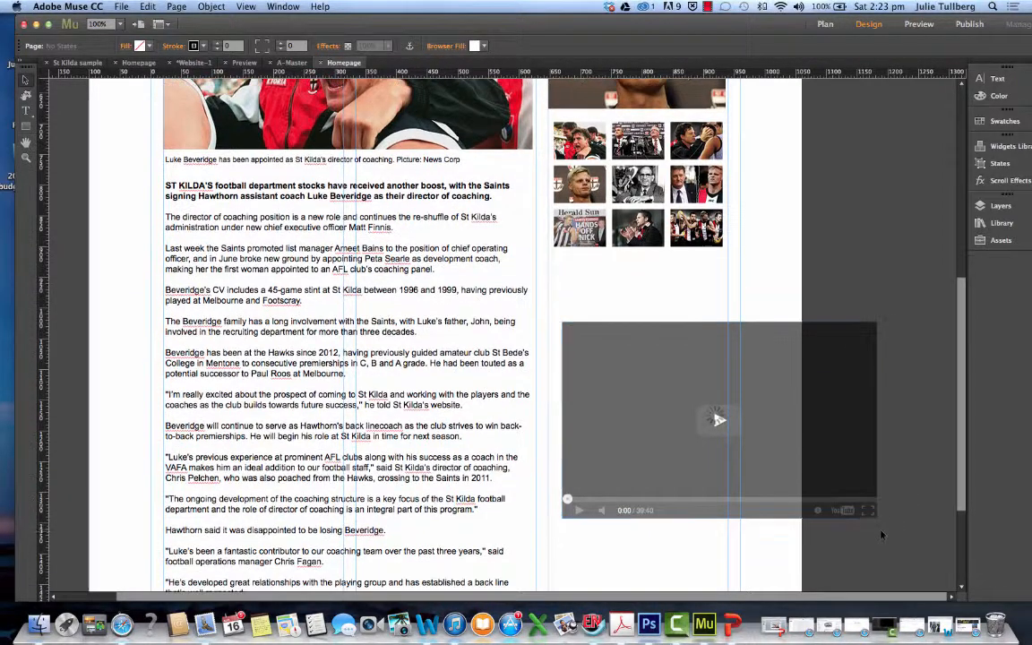
left_click_drag(876, 524, 728, 427)
left_click(618, 265)
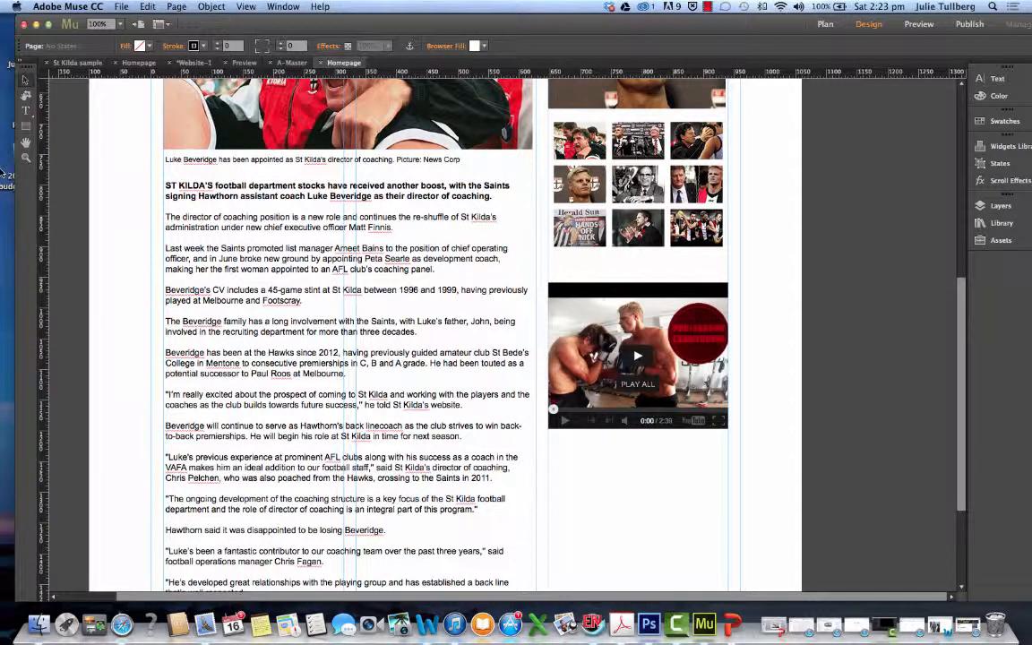
Select and copy the text of the "Slideshow of the Day" heading above the slideshow
scroll(538, 224, "up", 5)
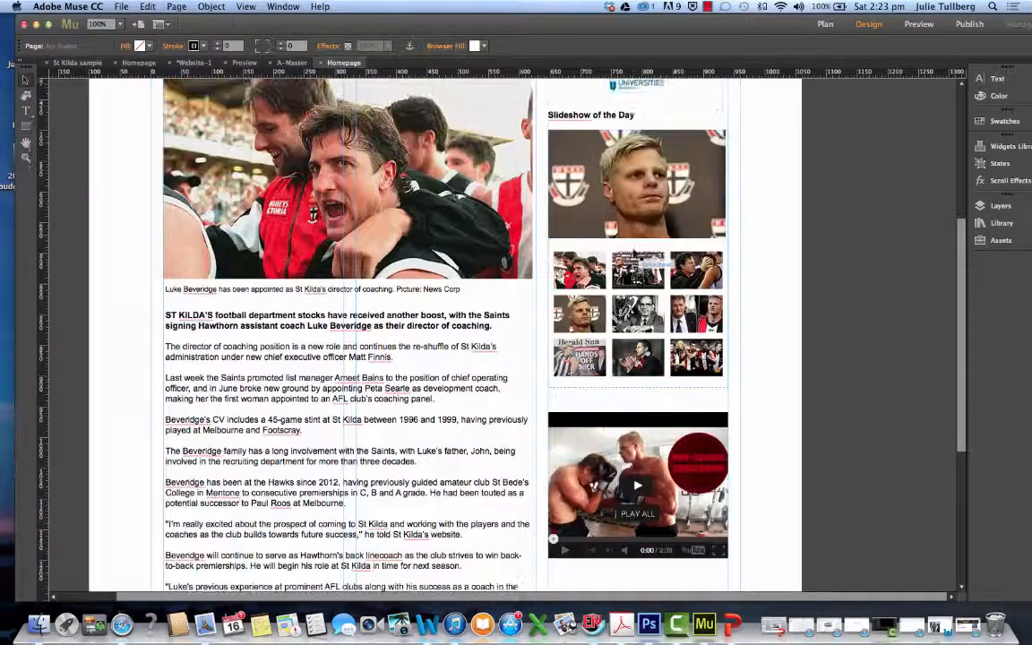
left_click(563, 195)
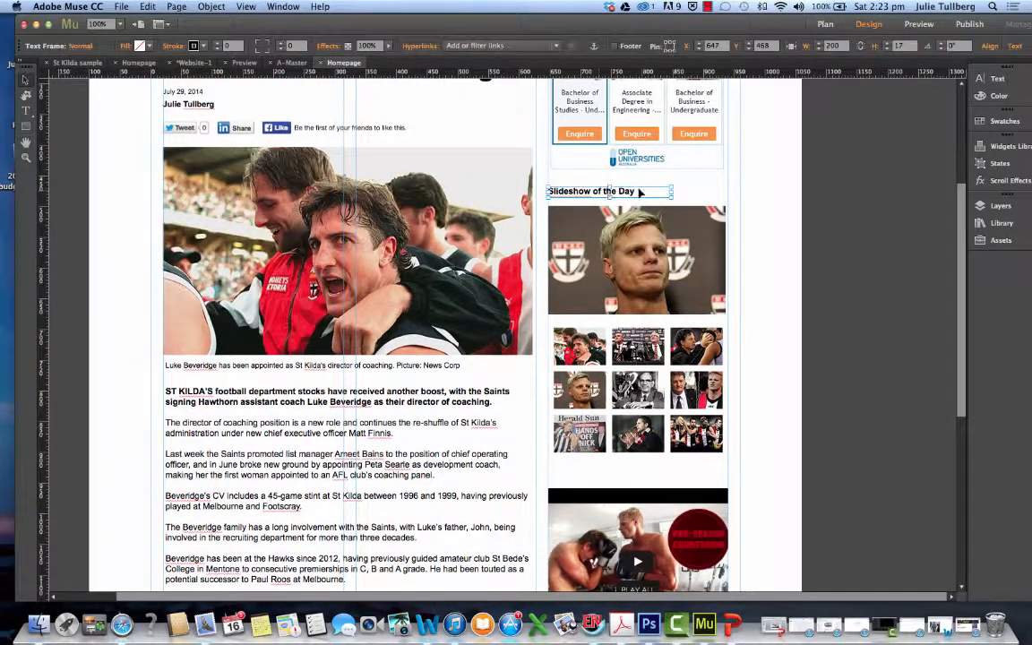
left_click(25, 109)
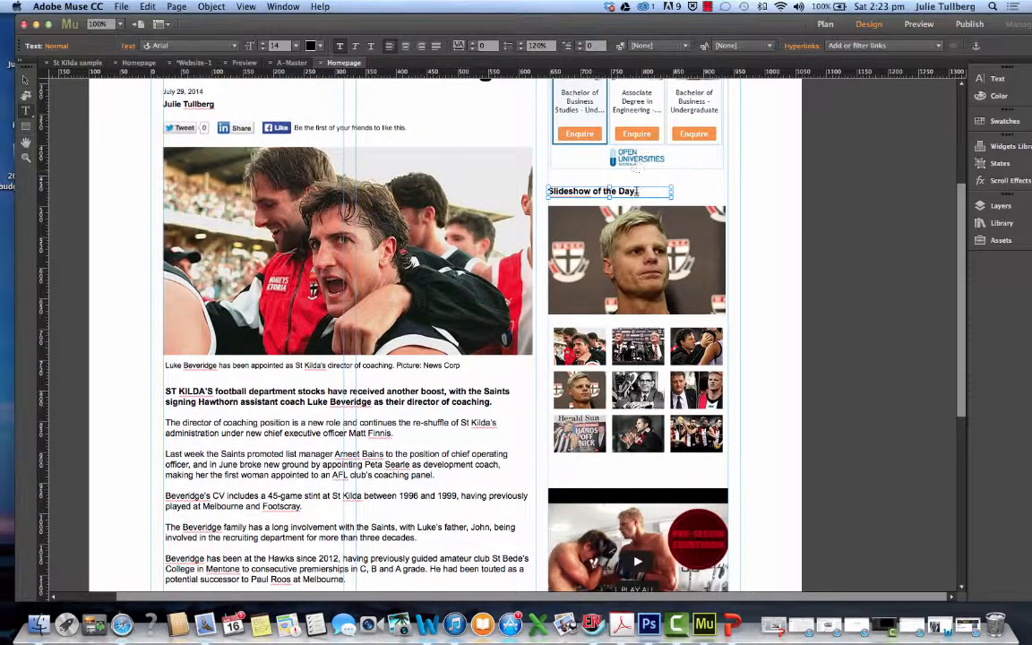
left_click_drag(638, 191, 573, 183)
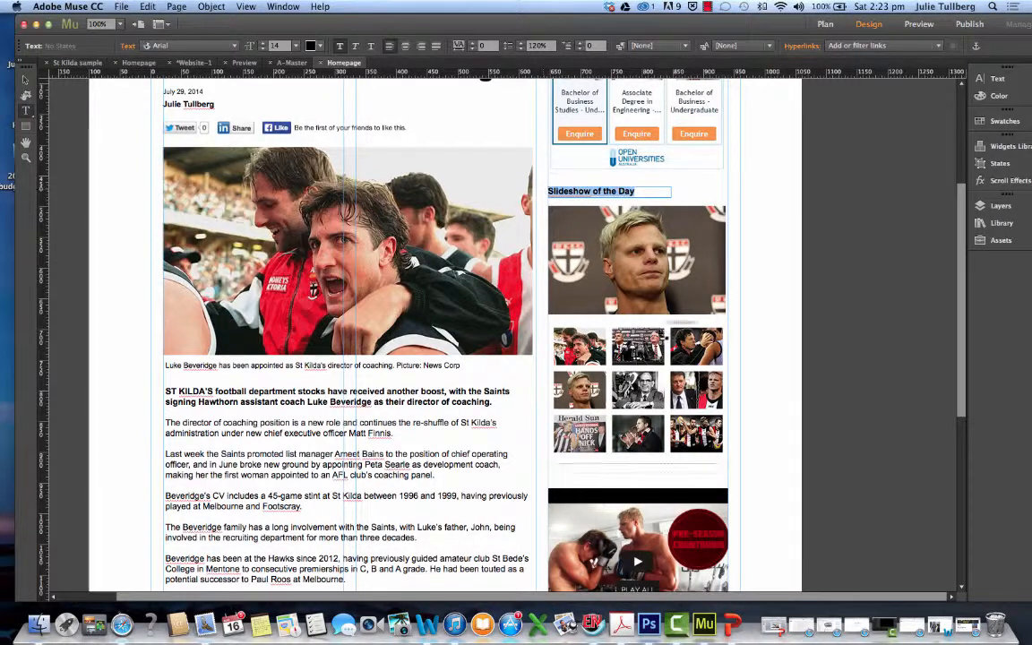
Paste the copied heading onto the homepage and move it into the gap above the video, aligned with the video's left edge
scroll(614, 379, "down", 5)
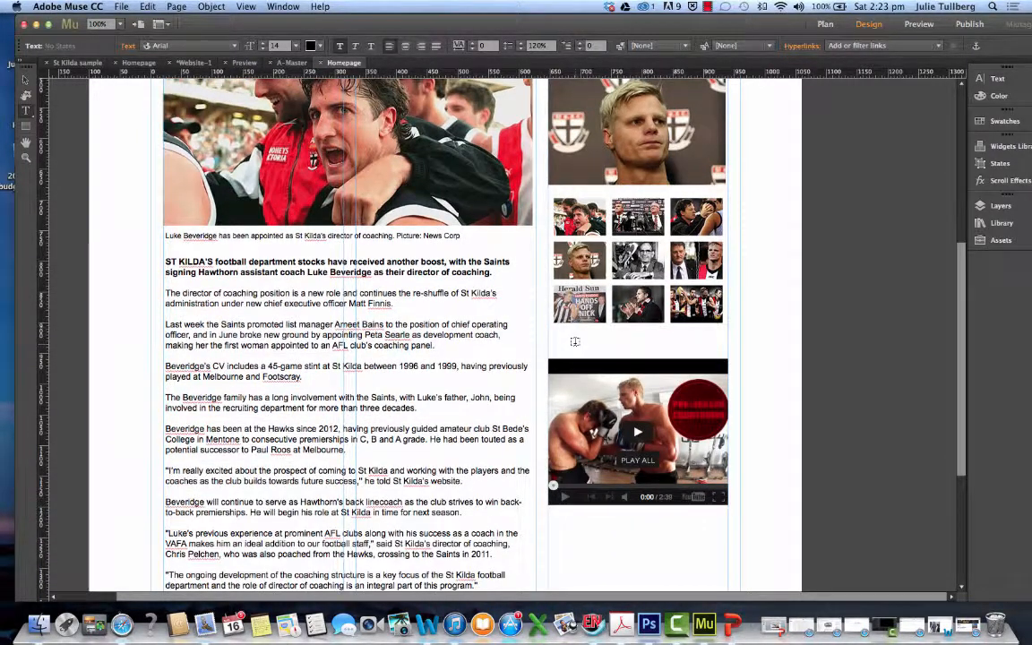
scroll(576, 347, "down", 2)
right_click(576, 348)
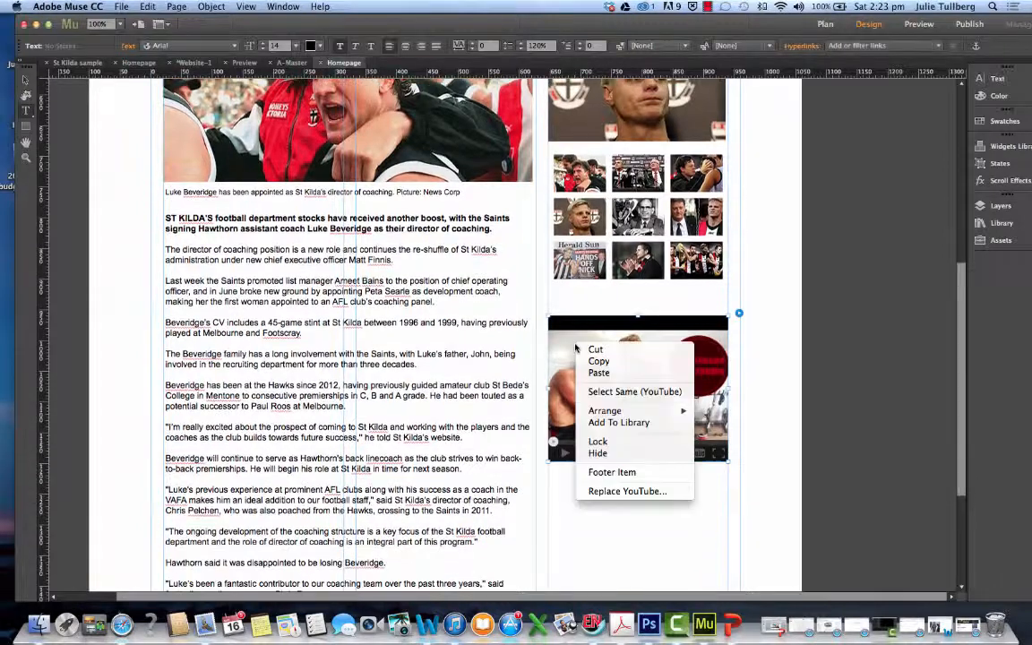
left_click(577, 303)
right_click(576, 299)
left_click(587, 495)
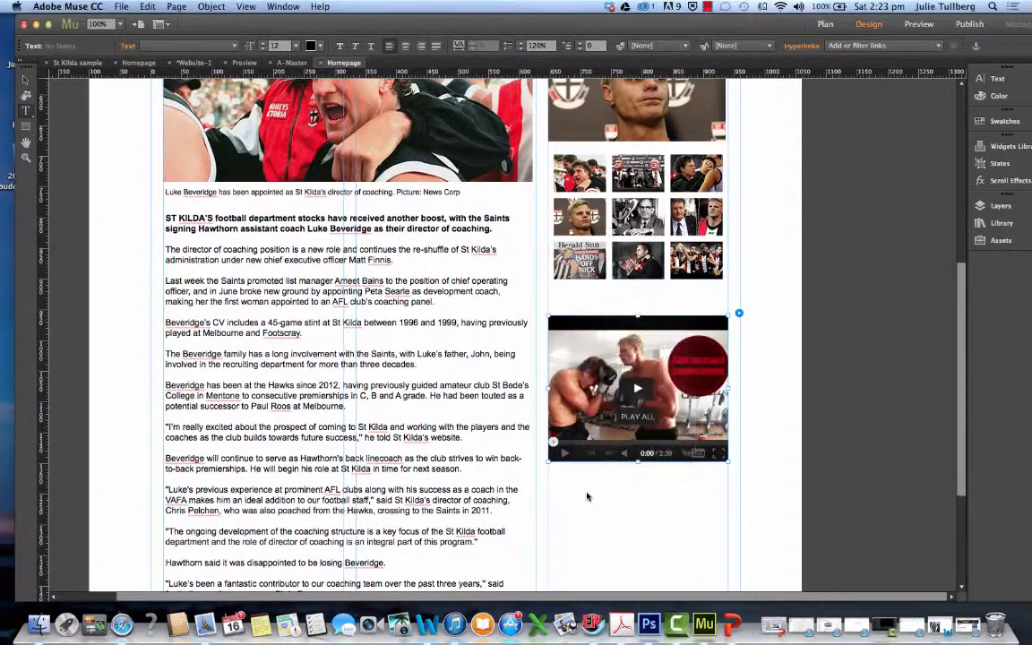
scroll(587, 495, "down", 3)
right_click(602, 484)
left_click(612, 459)
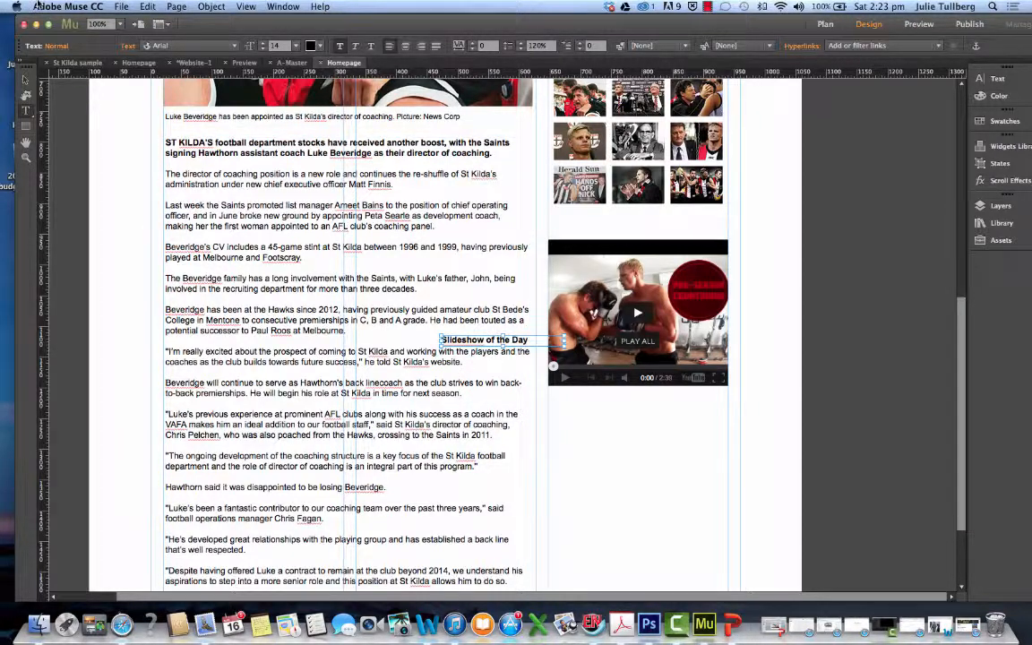
left_click(26, 80)
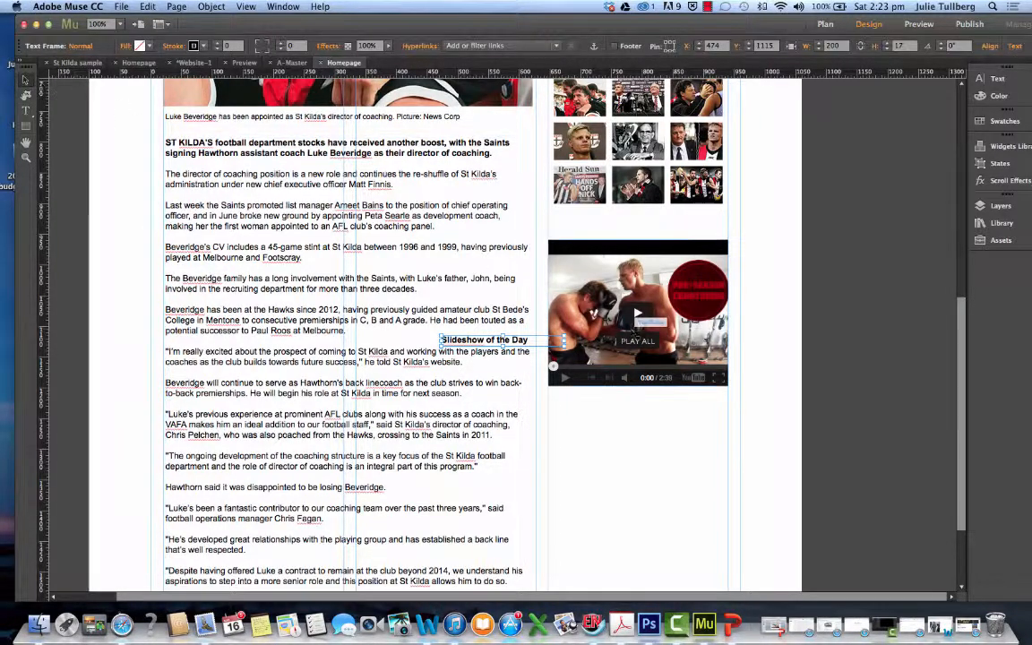
left_click_drag(531, 345, 638, 231)
Change the copied heading above the YouTube video to read "Video of the Day"
left_click(26, 110)
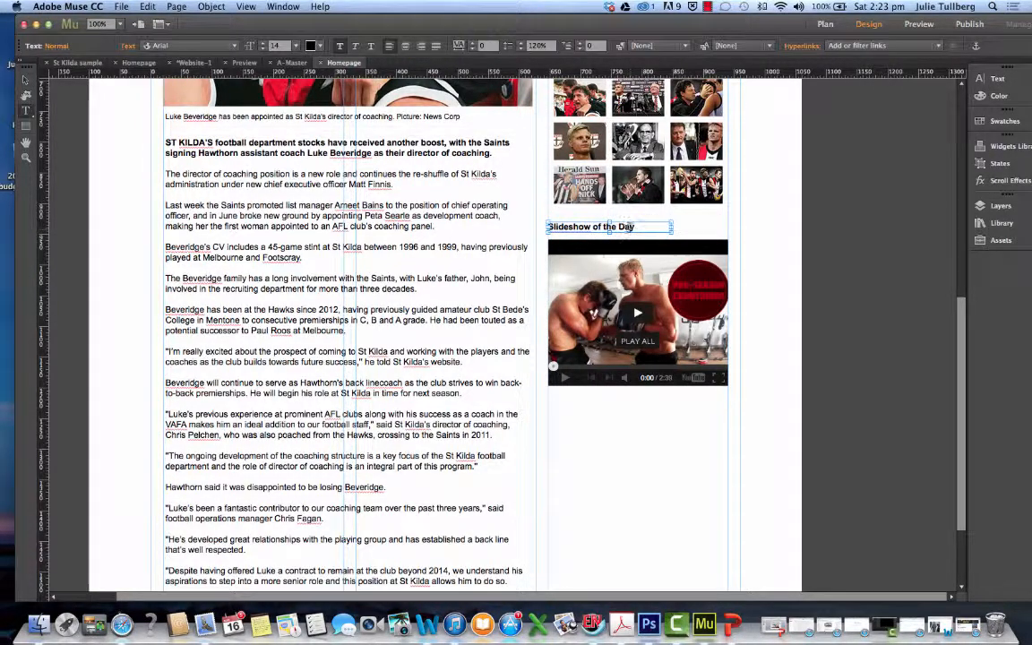
left_click(633, 227)
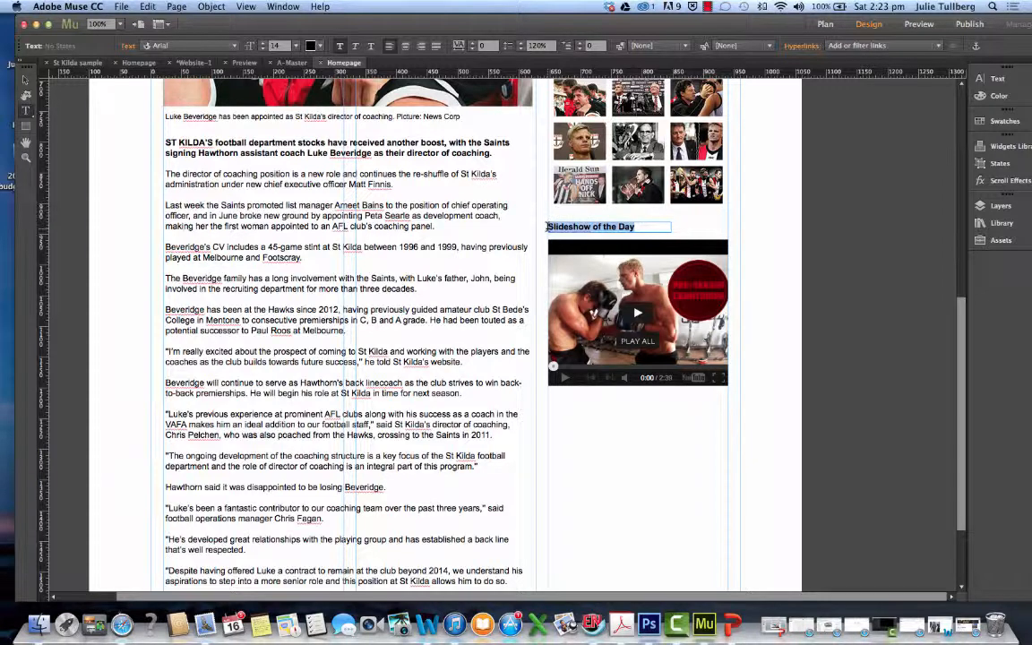
type("Vid")
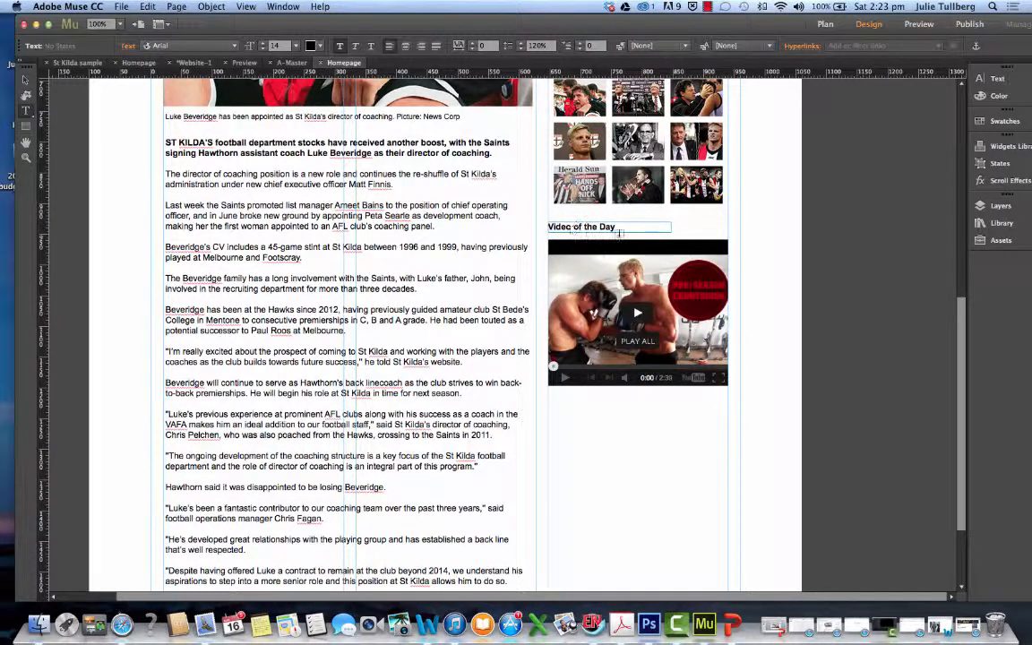
left_click(25, 81)
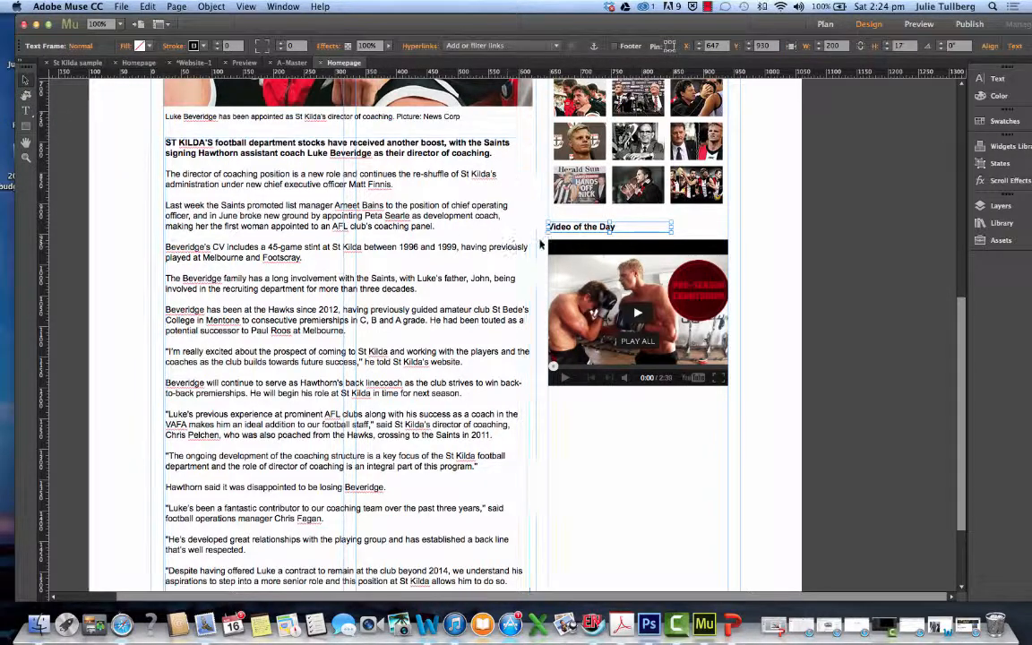
left_click_drag(604, 231, 652, 261)
scroll(657, 435, "up", 10)
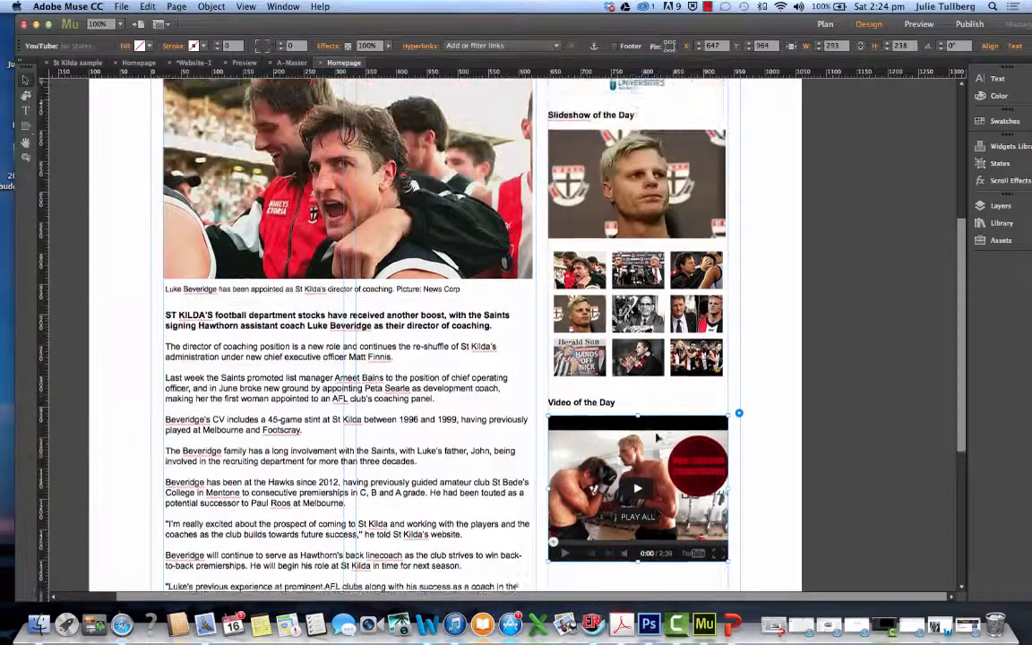
scroll(658, 438, "down", 12)
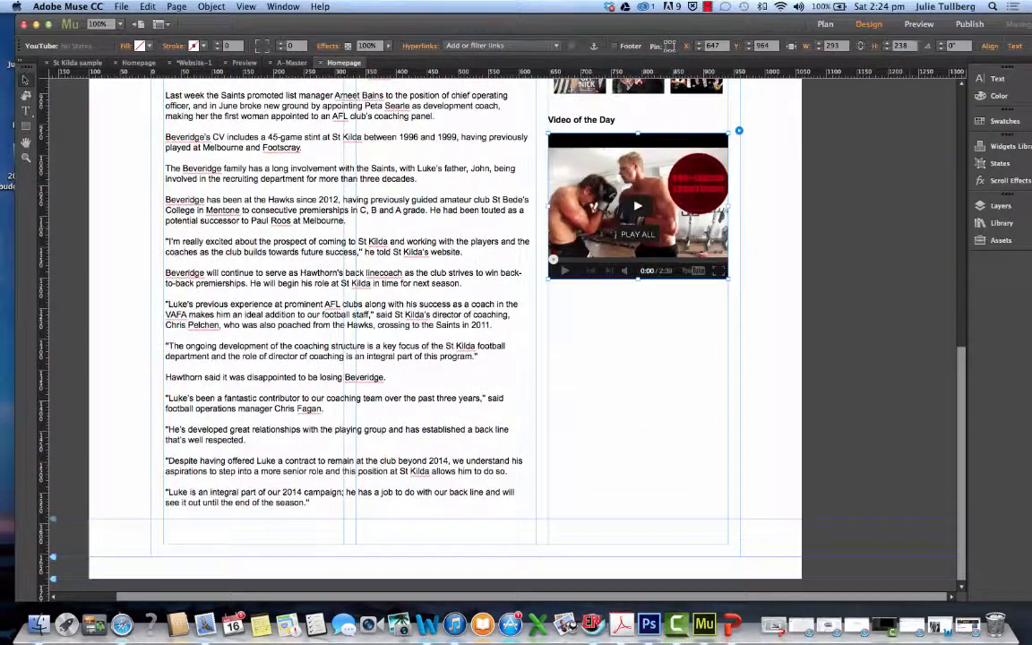
Preview the homepage, play the embedded YouTube video, check the slideshow and both headings, and return to the design view
left_click(917, 24)
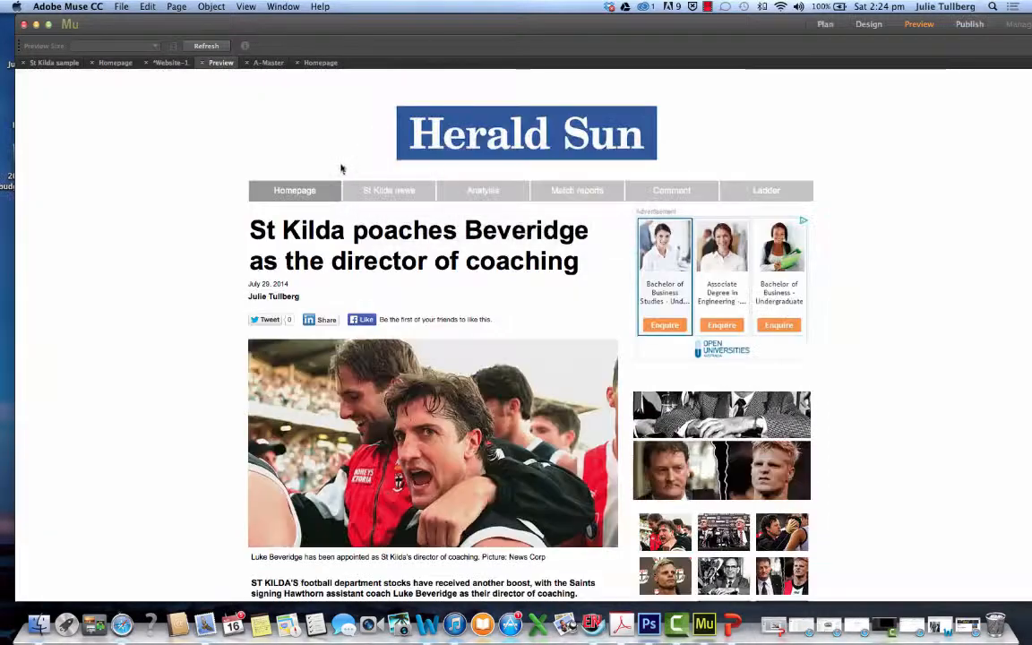
scroll(768, 444, "down", 7)
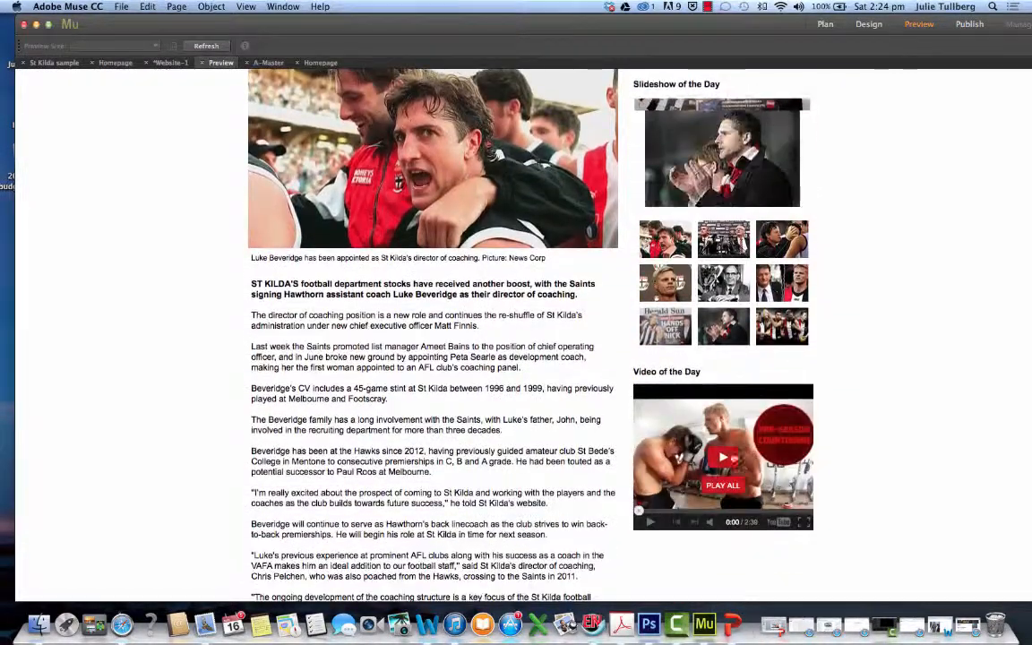
left_click(722, 459)
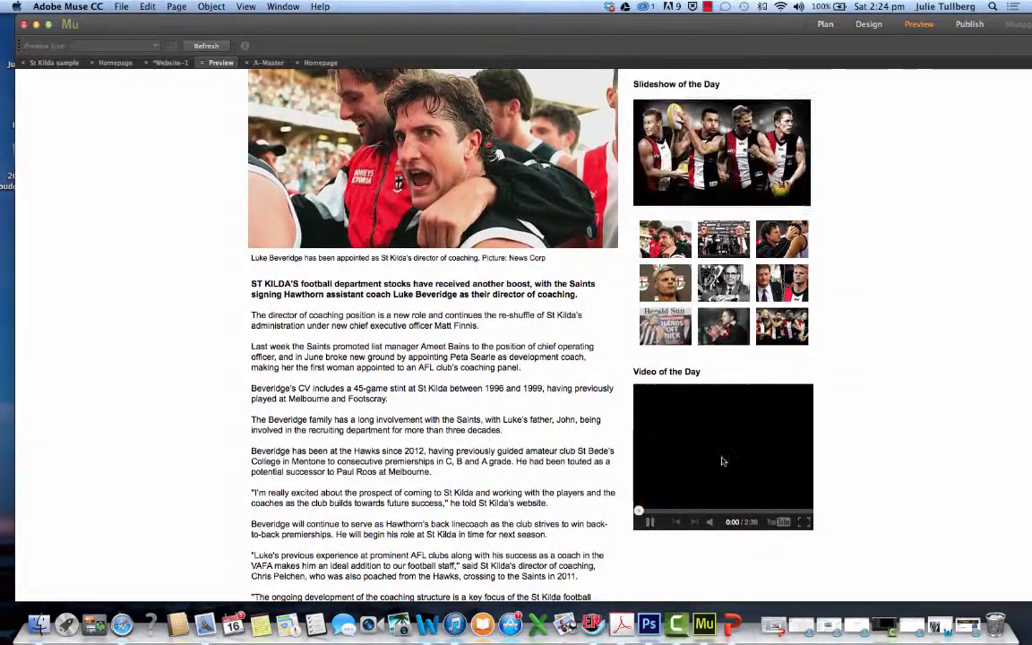
scroll(566, 446, "down", 2)
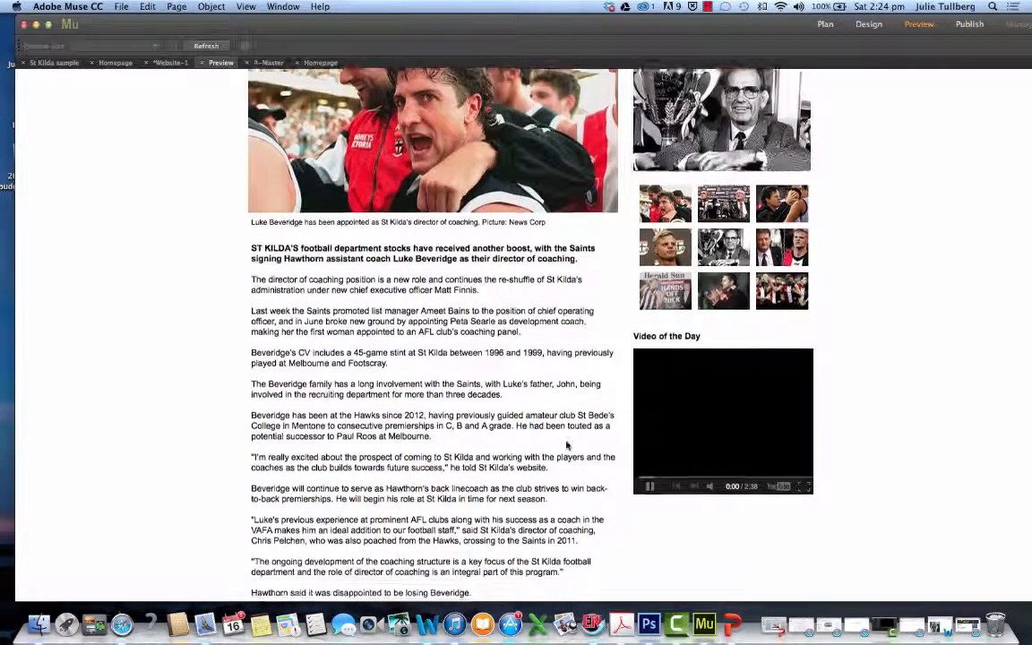
scroll(566, 445, "down", 3)
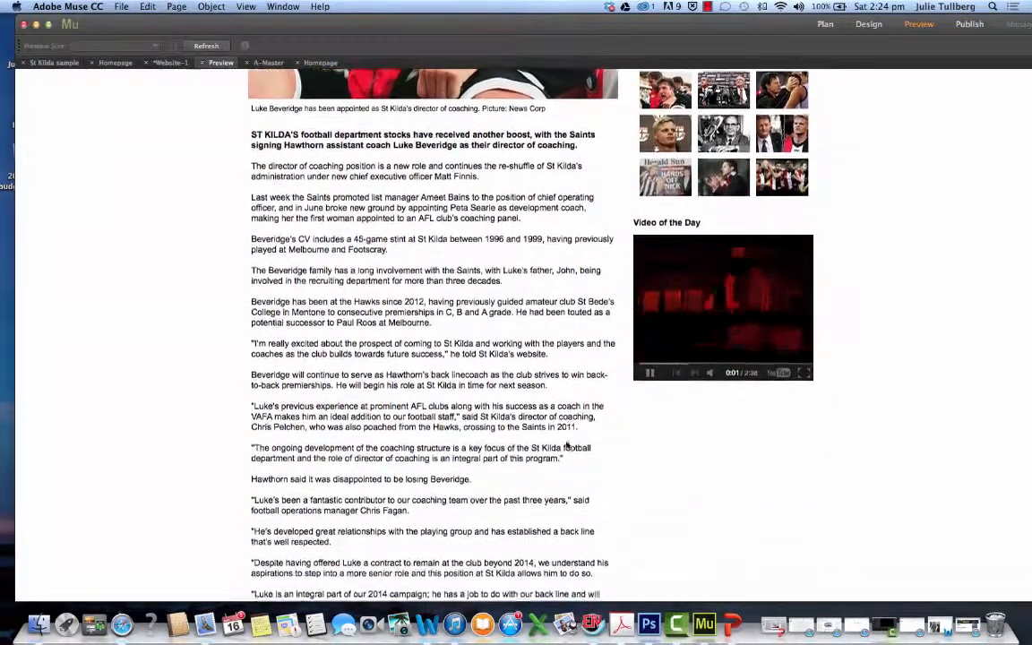
scroll(567, 445, "up", 9)
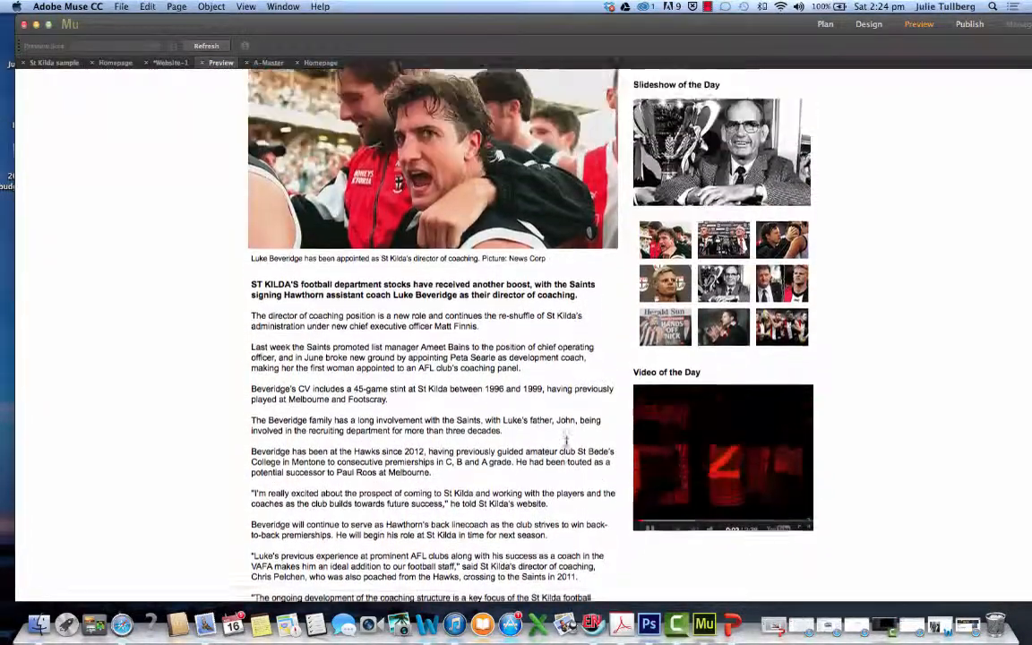
scroll(566, 445, "down", 12)
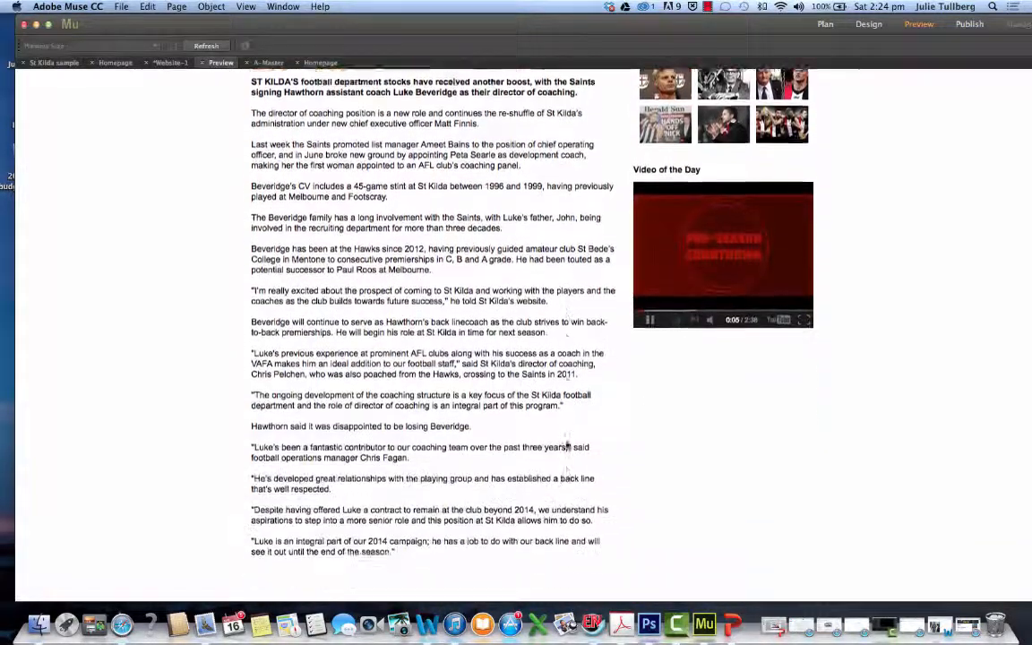
scroll(566, 445, "up", 12)
scroll(567, 445, "up", 6)
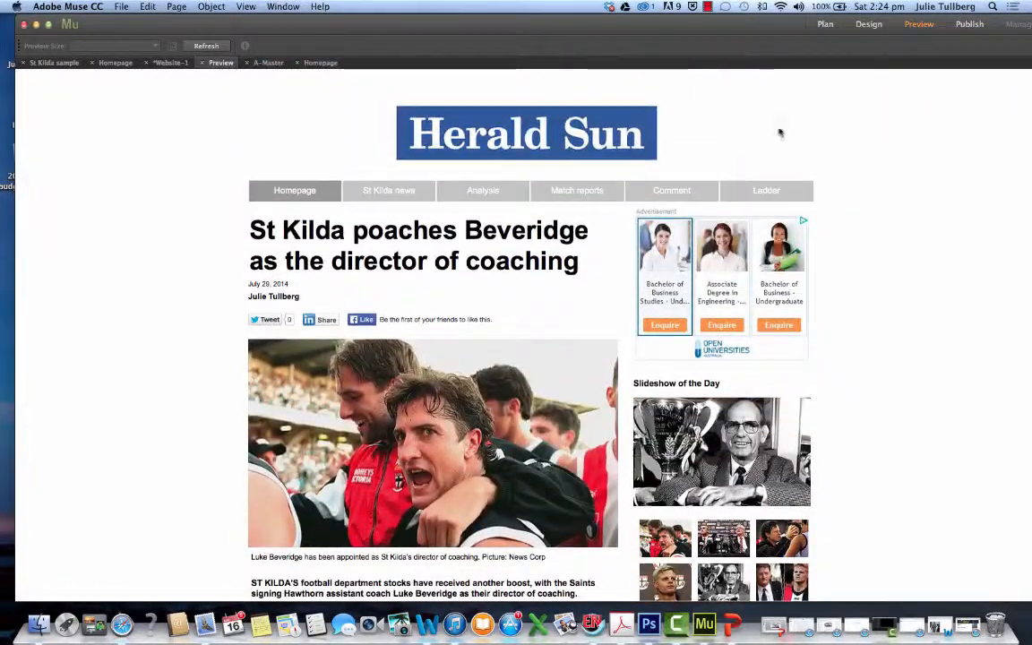
left_click(868, 25)
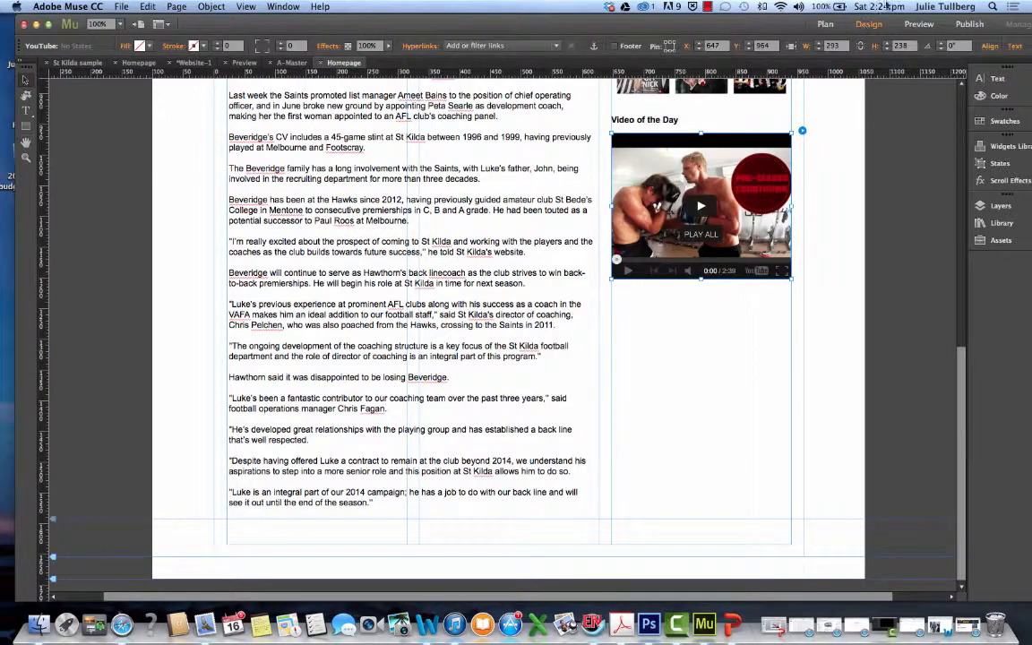
Place Guardian panel.jpg from the desktop below the YouTube video and scale it to the narrow column's width of 293
left_click_drag(776, 32, 602, 40)
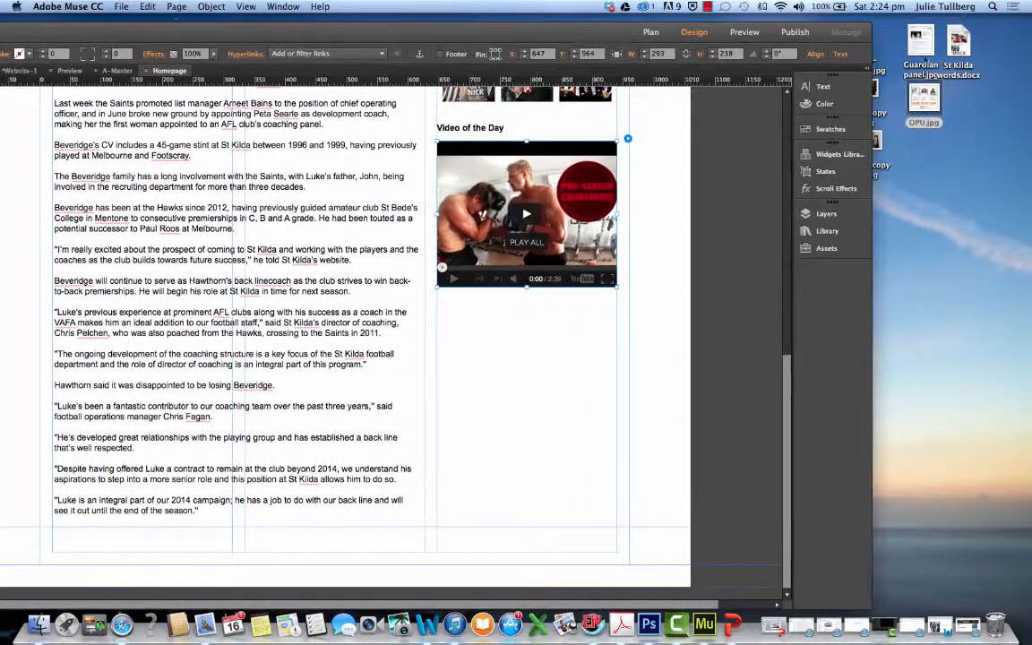
left_click_drag(928, 71, 466, 346)
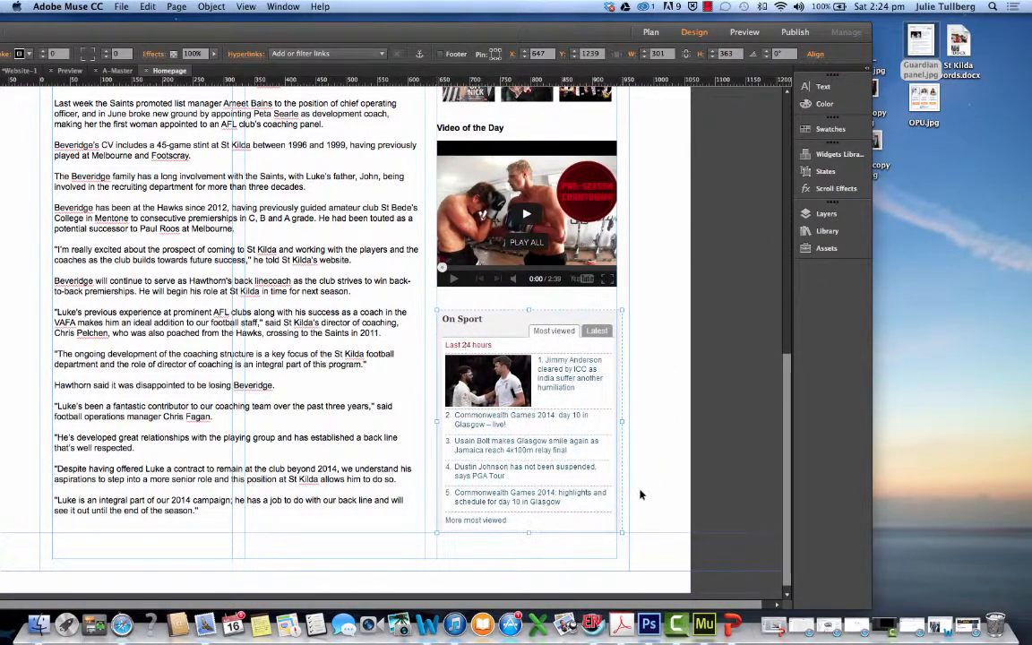
left_click_drag(621, 533, 614, 527)
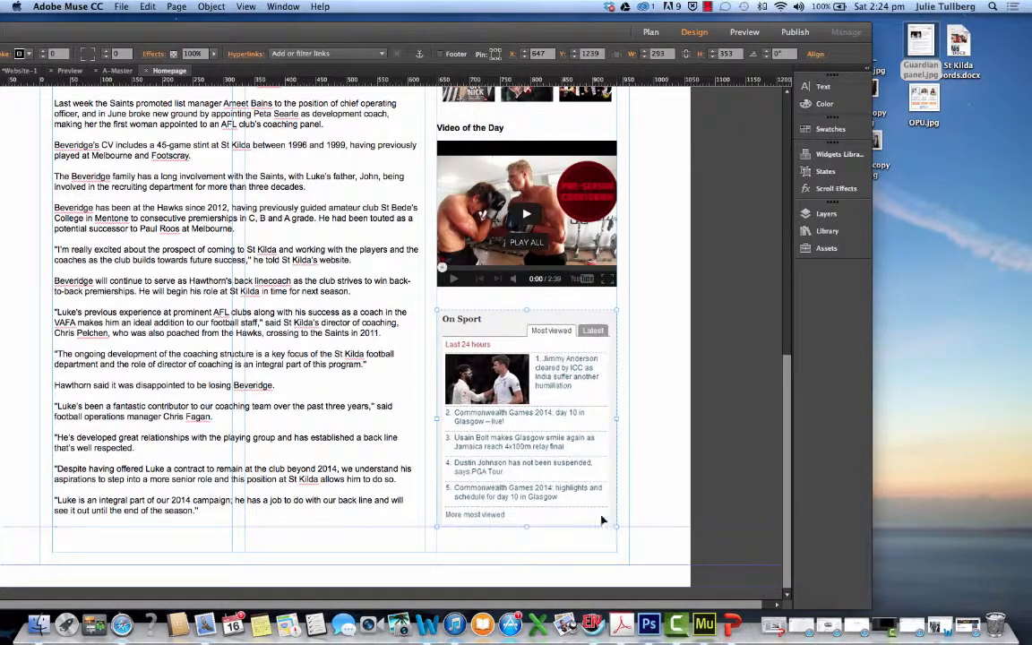
scroll(215, 295, "up", 10)
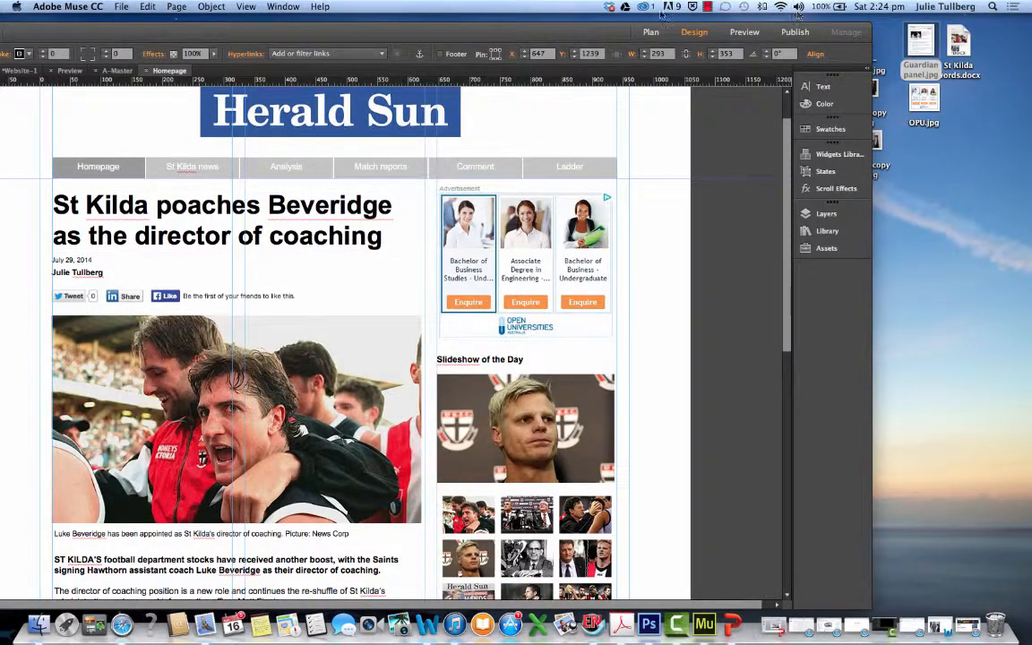
left_click_drag(518, 31, 704, 24)
scroll(729, 432, "down", 10)
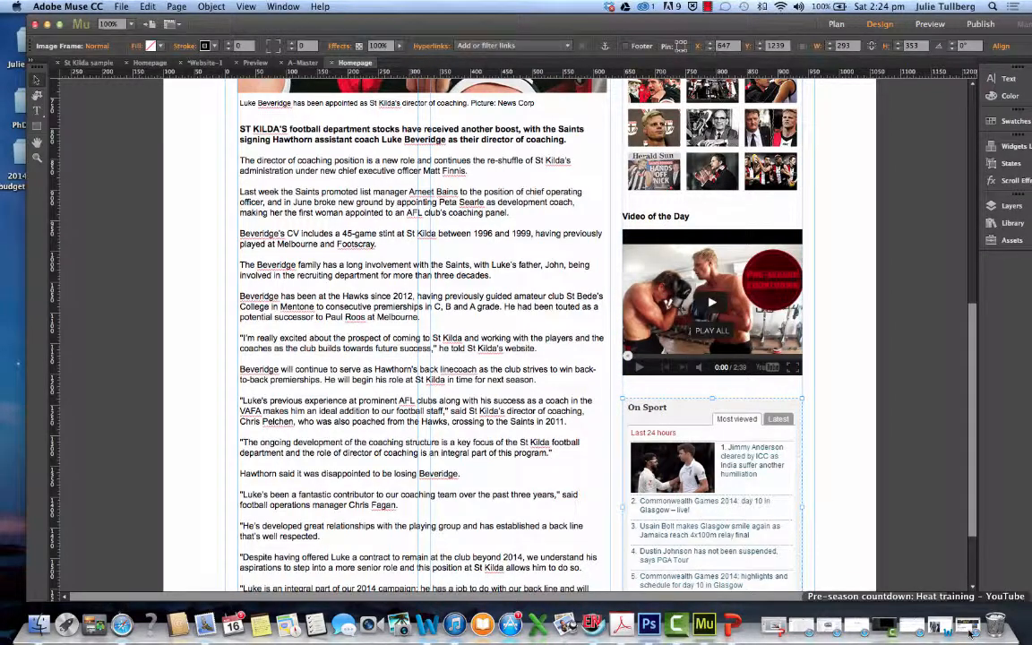
Bring up and close the Safari YouTube window and the St Kilda words.docx document in Word
left_click(968, 629)
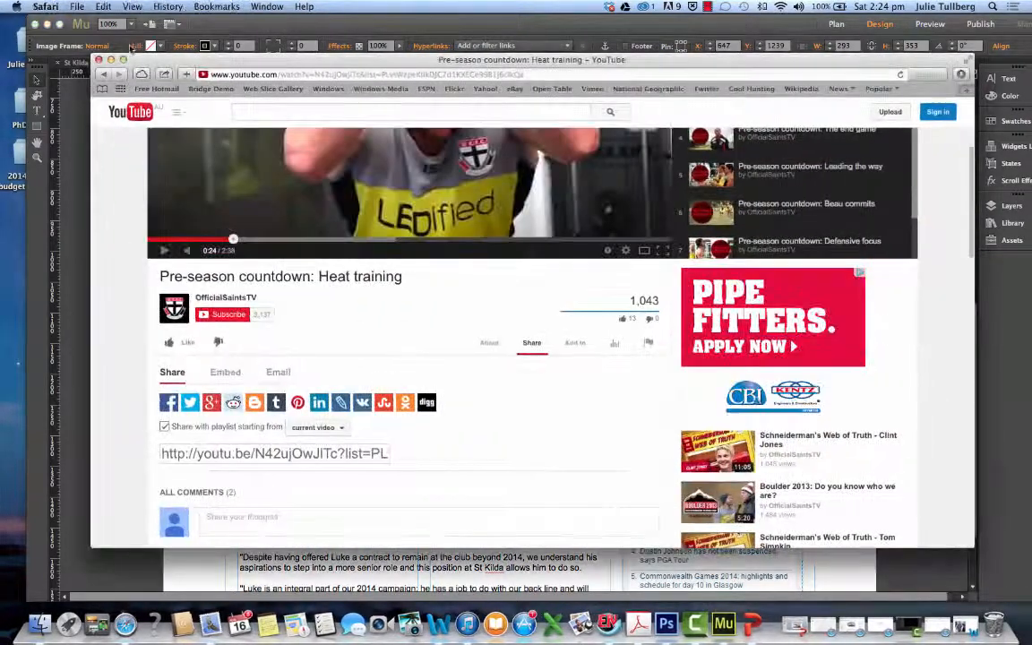
left_click(99, 59)
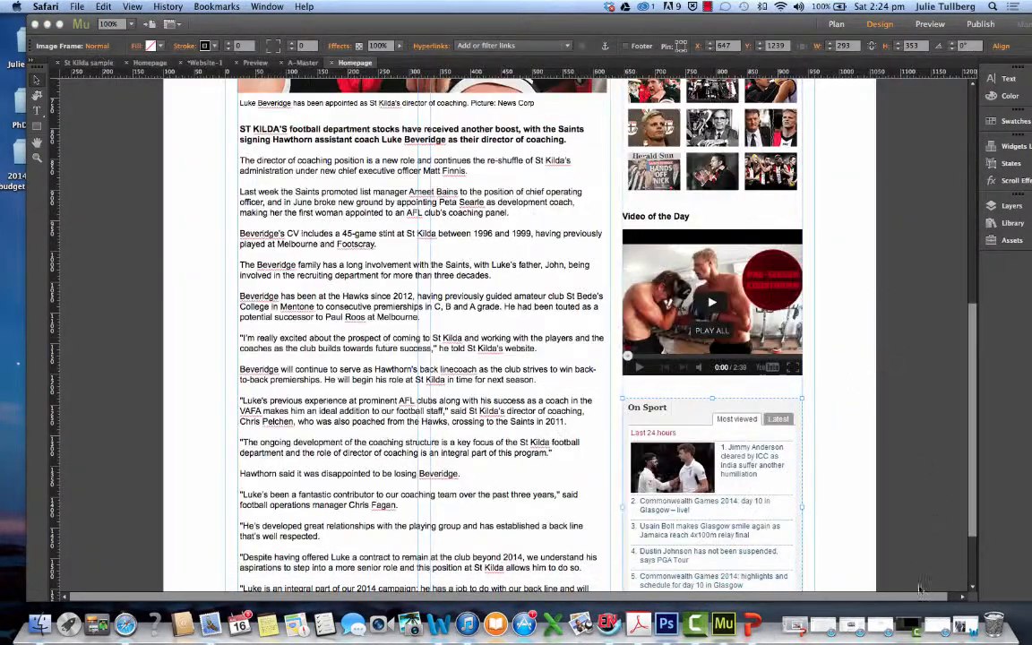
left_click(966, 627)
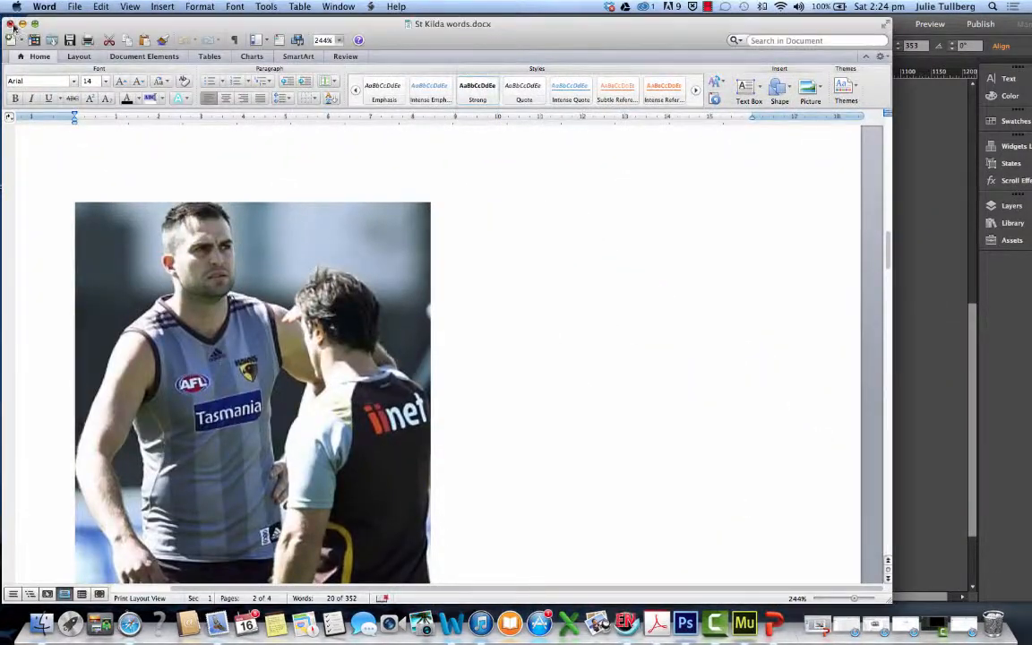
left_click(12, 24)
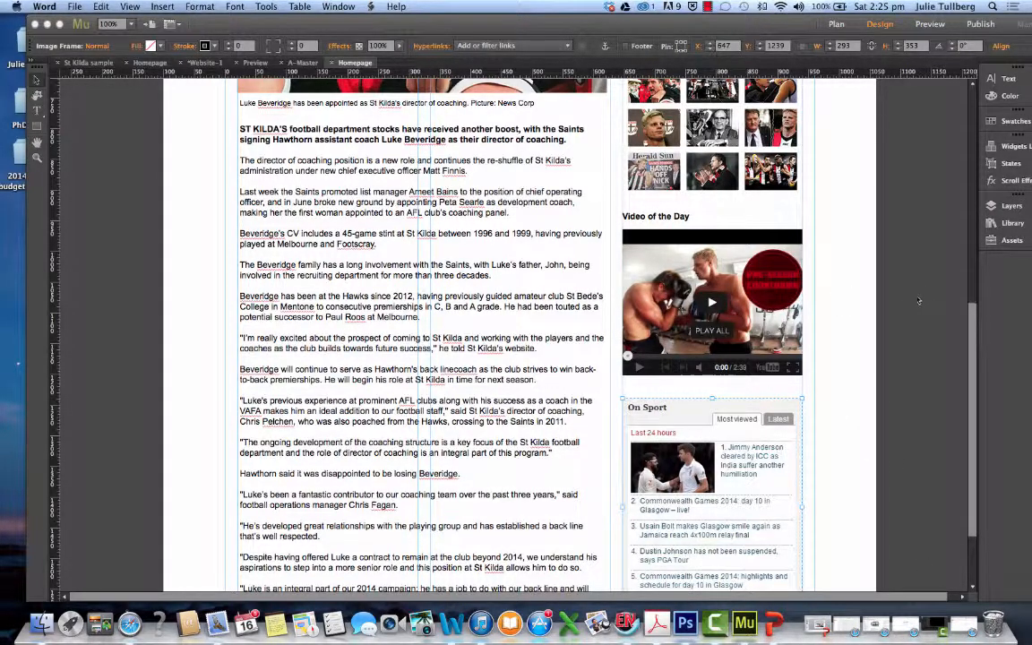
Preview the finished homepage, review it from the masthead down to the On Sport panel, and look it over again in the design view
left_click(939, 29)
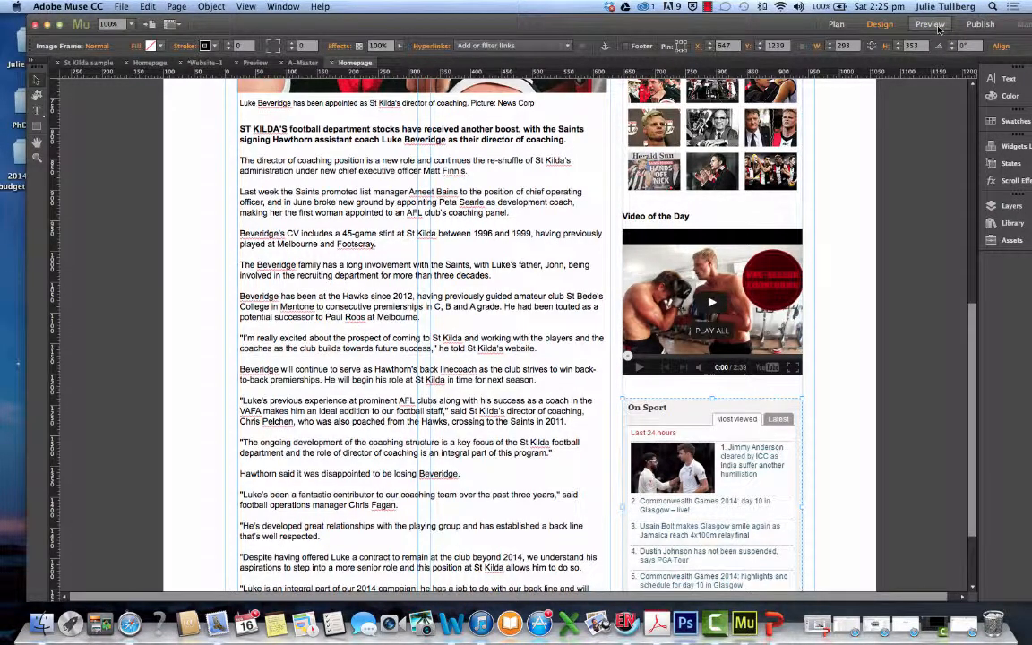
left_click(932, 25)
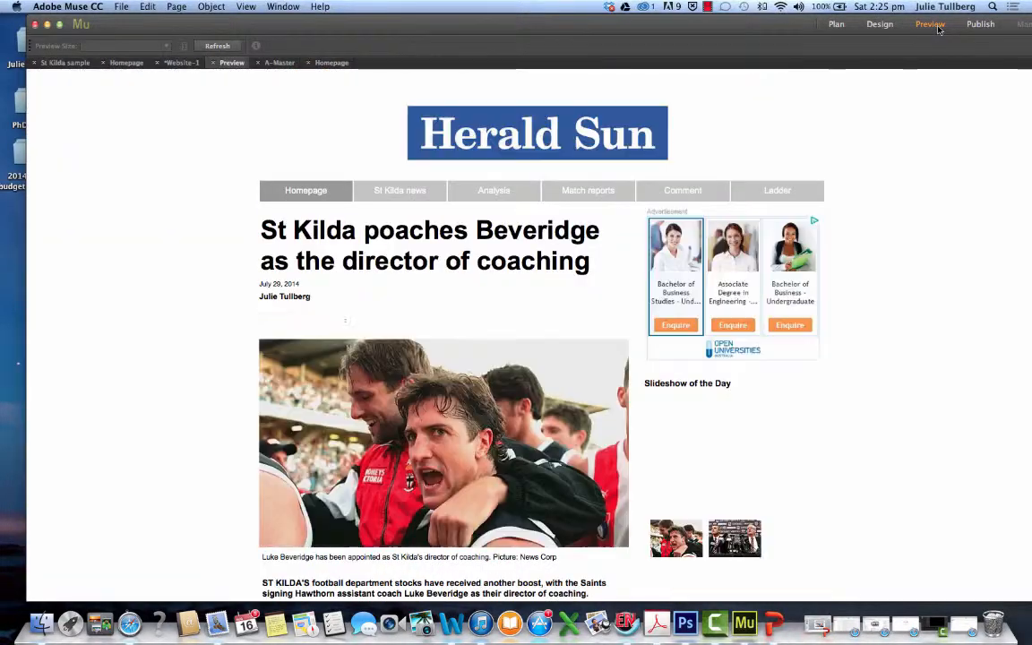
scroll(901, 337, "down", 3)
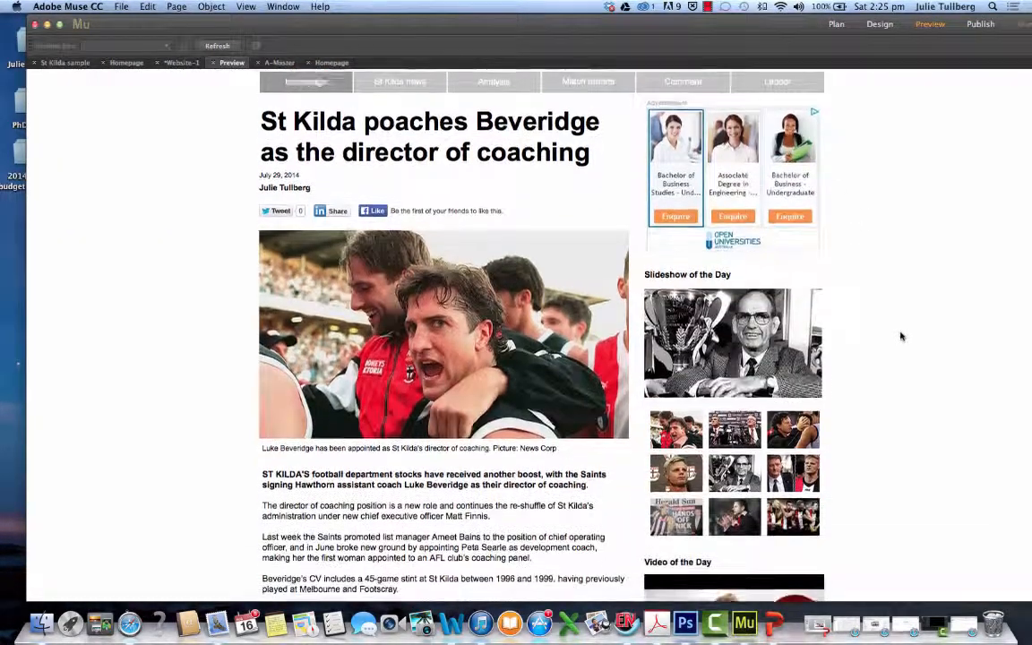
scroll(901, 337, "down", 10)
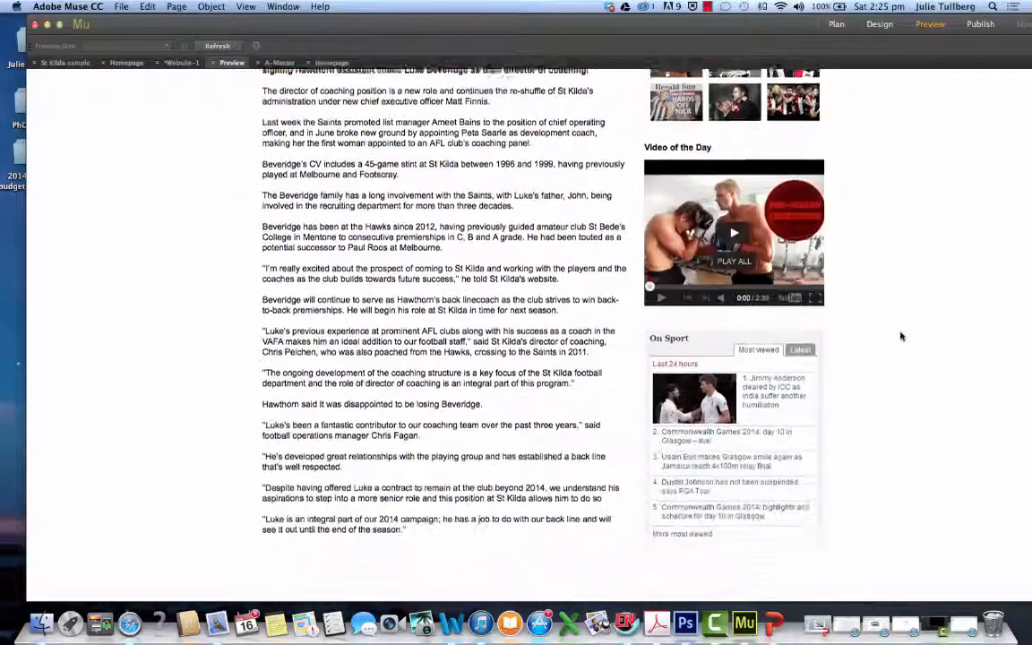
scroll(901, 337, "up", 6)
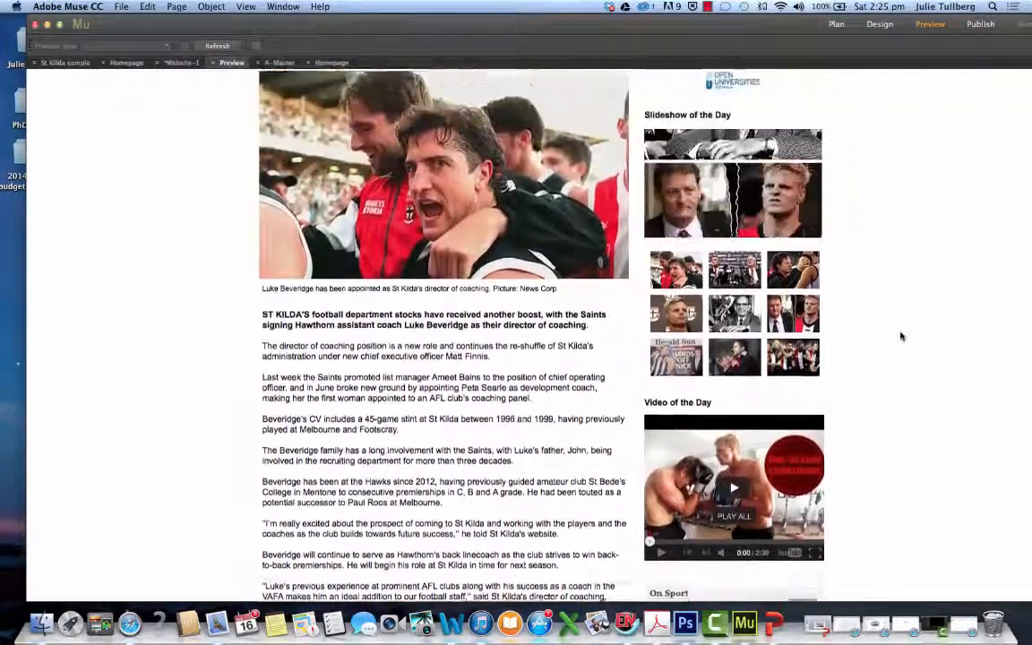
scroll(902, 336, "up", 6)
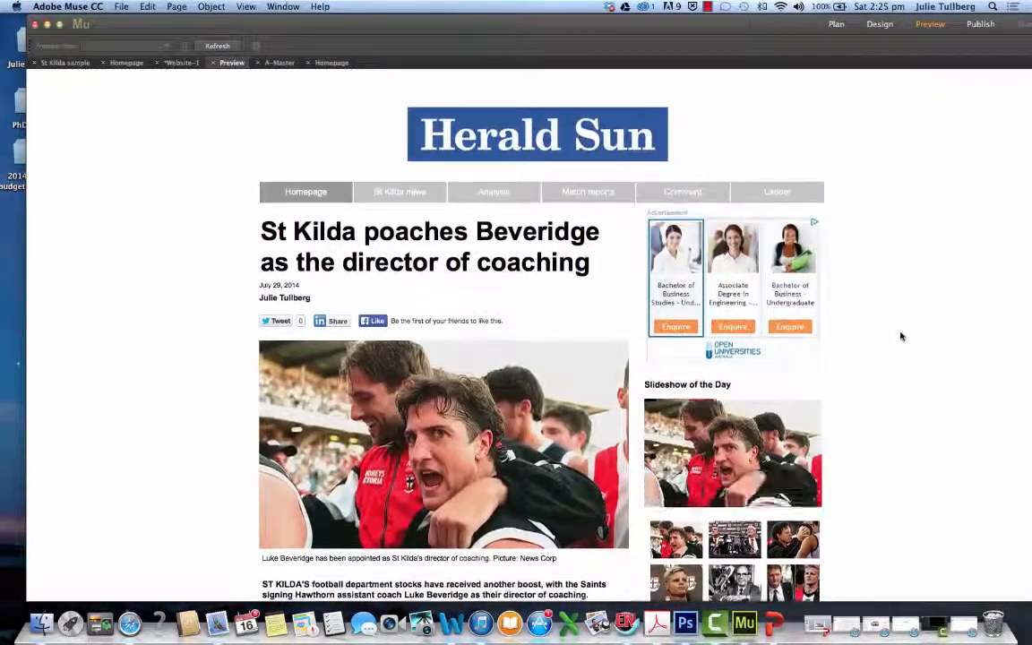
scroll(901, 337, "down", 10)
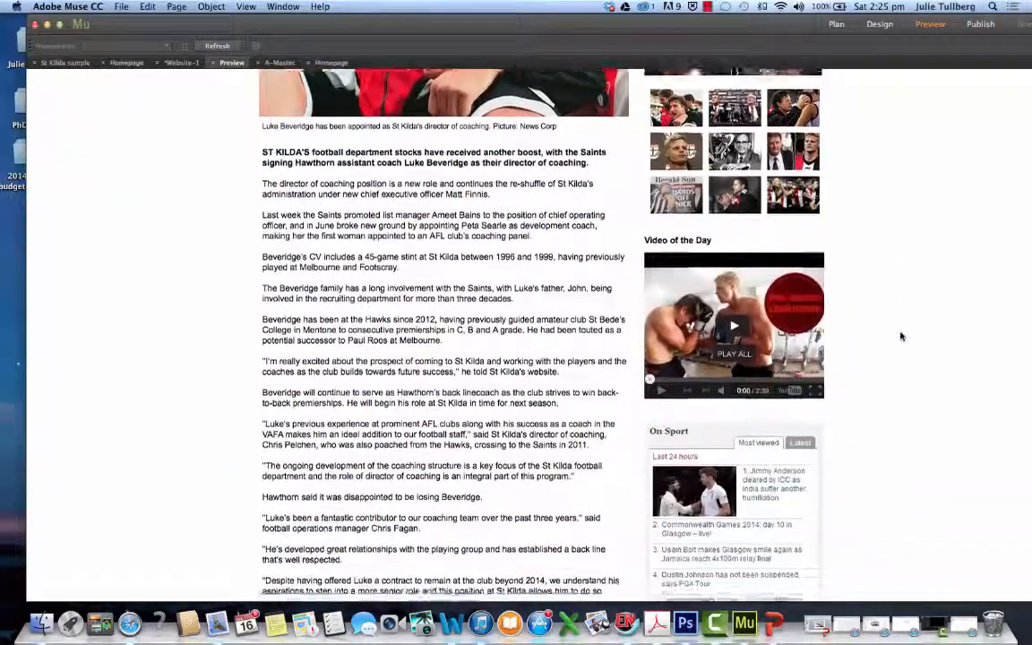
scroll(902, 337, "down", 4)
scroll(901, 336, "up", 14)
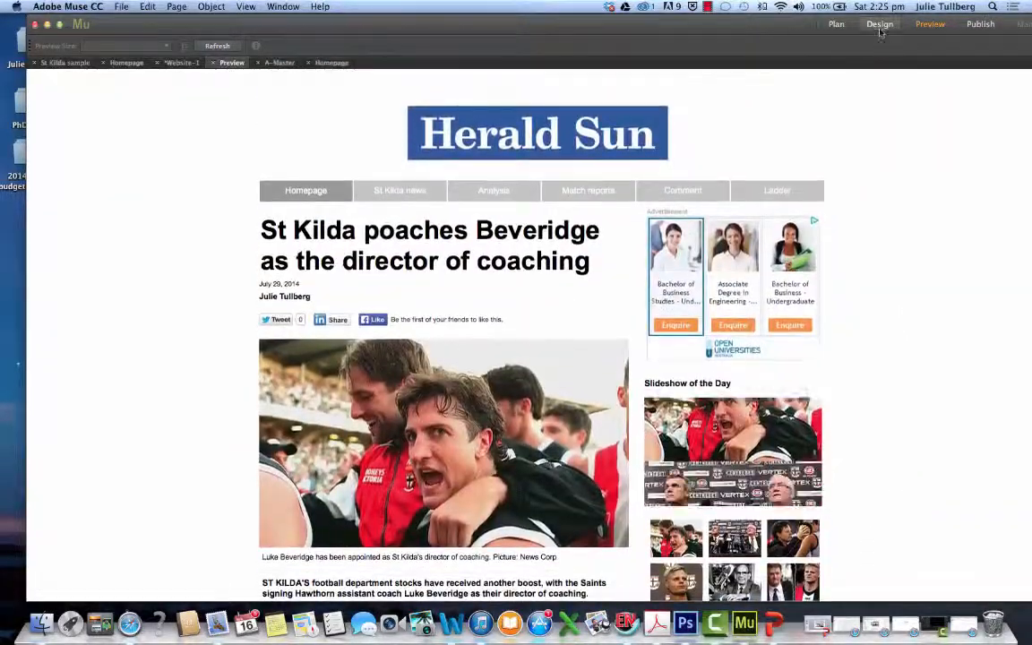
left_click(880, 24)
scroll(874, 356, "down", 3)
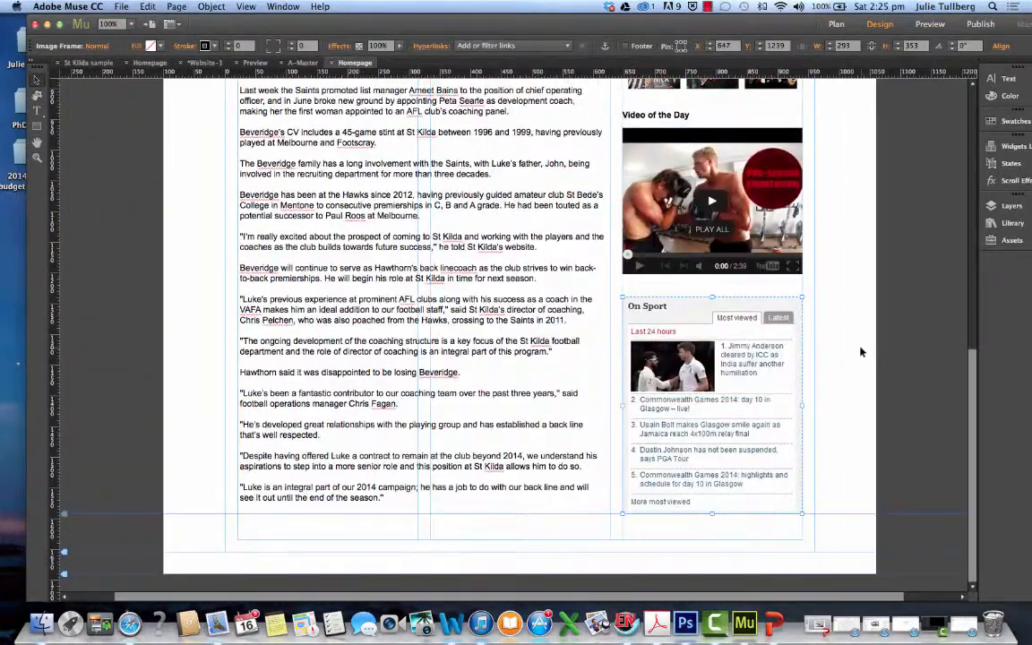
scroll(861, 352, "up", 14)
scroll(861, 351, "down", 12)
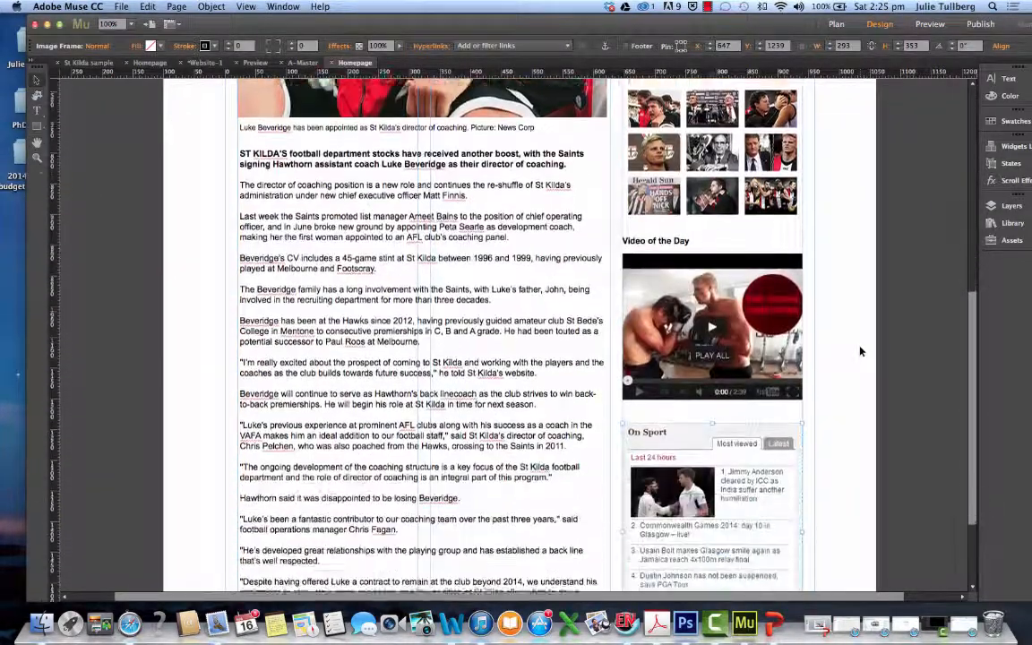
scroll(860, 351, "up", 12)
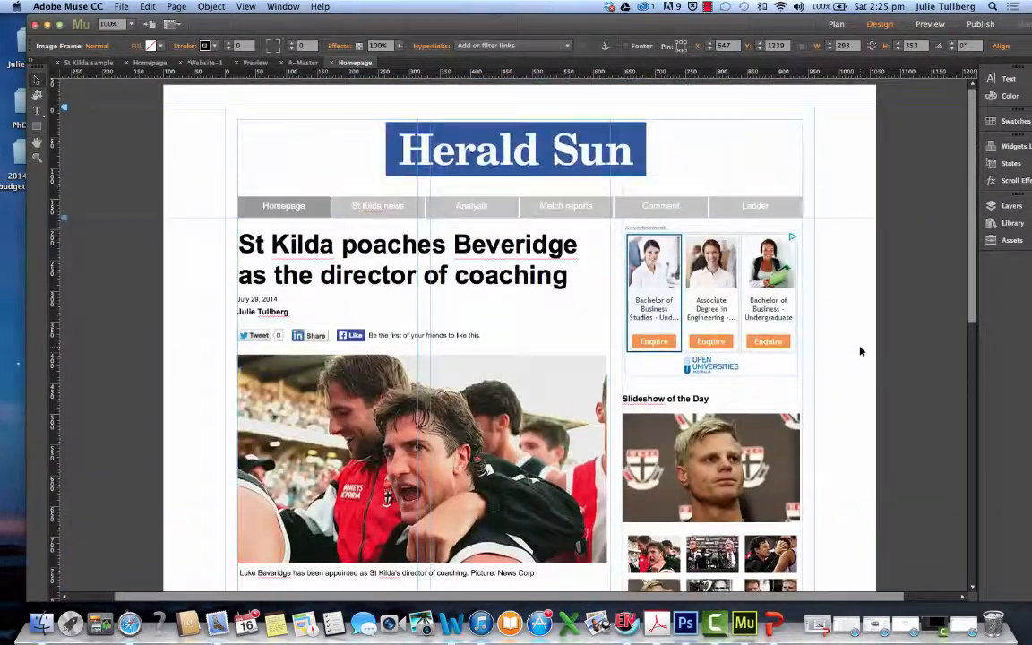
Preview the homepage, check the article, slideshow, video and On Sport panel down the page, and go back to the design view
scroll(860, 352, "down", 13)
scroll(860, 351, "up", 13)
left_click(917, 24)
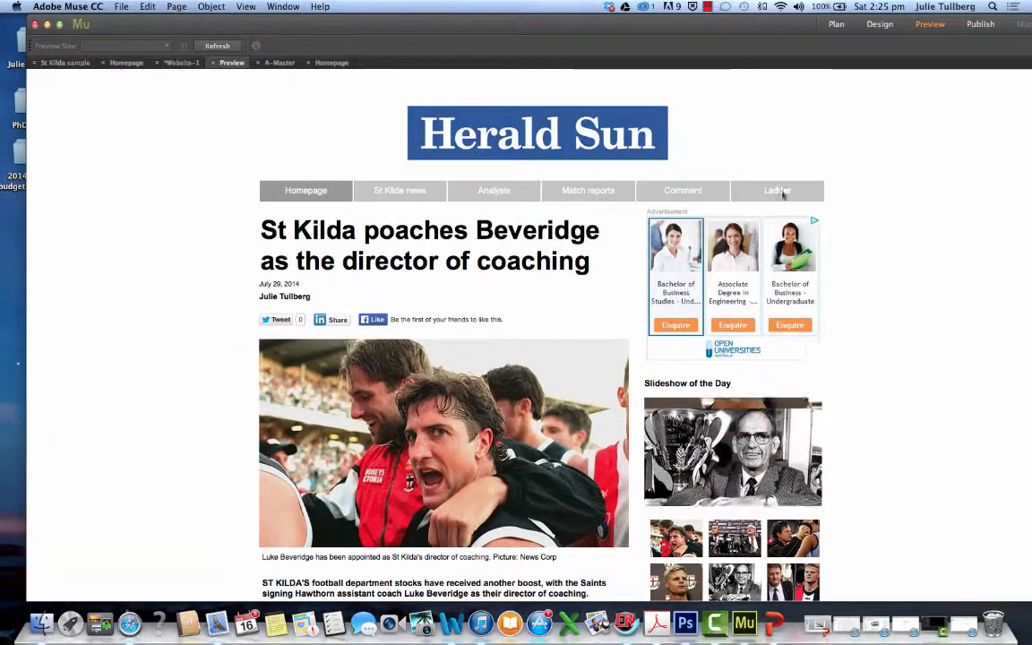
scroll(878, 403, "down", 2)
scroll(836, 416, "down", 10)
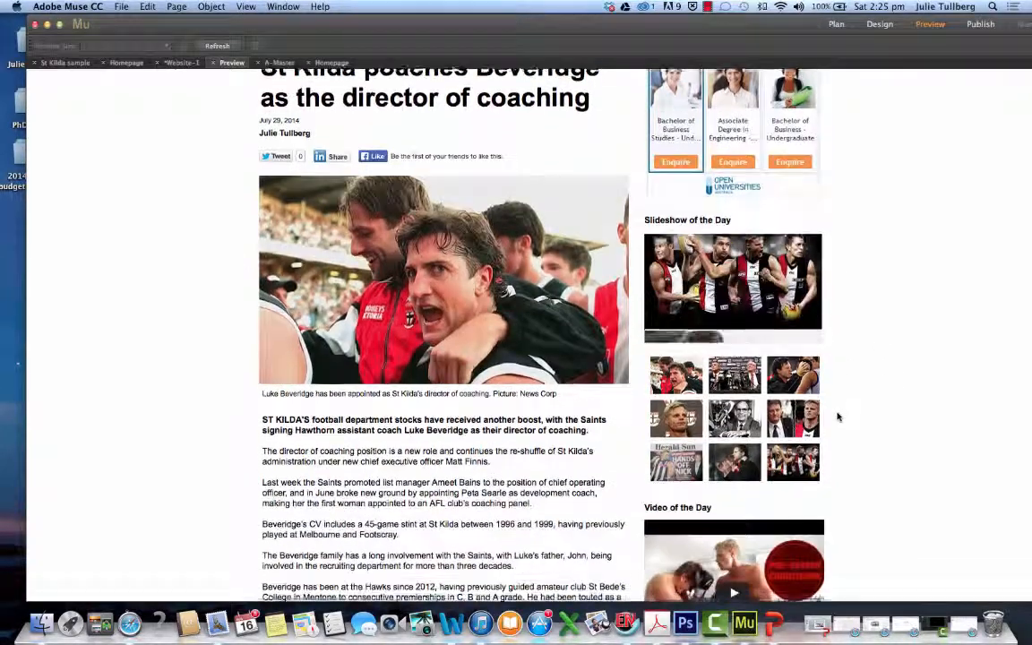
scroll(836, 419, "up", 11)
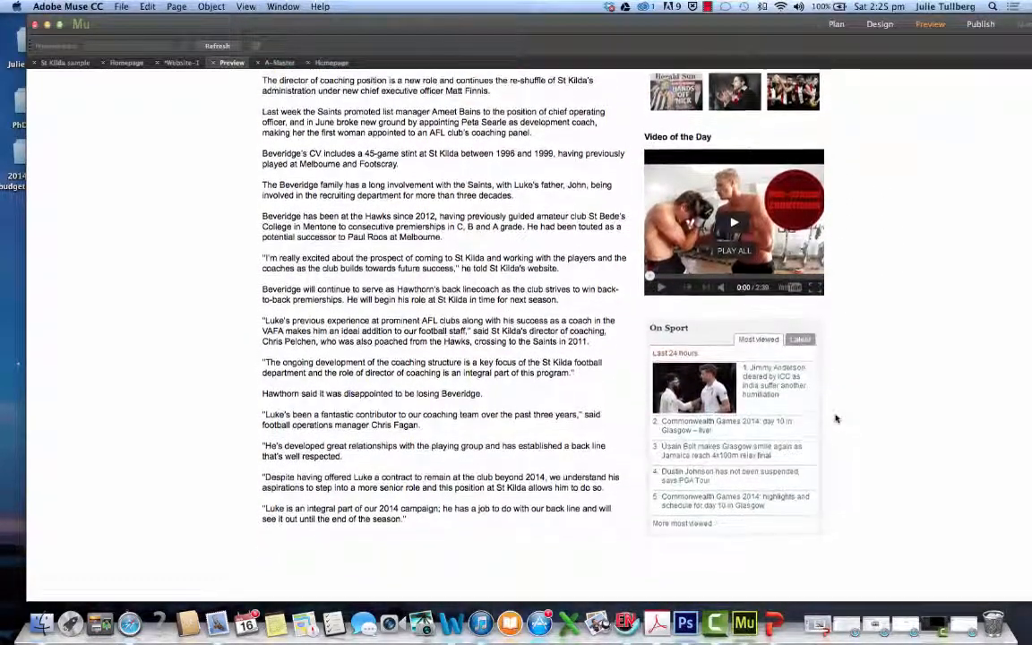
scroll(836, 419, "down", 1)
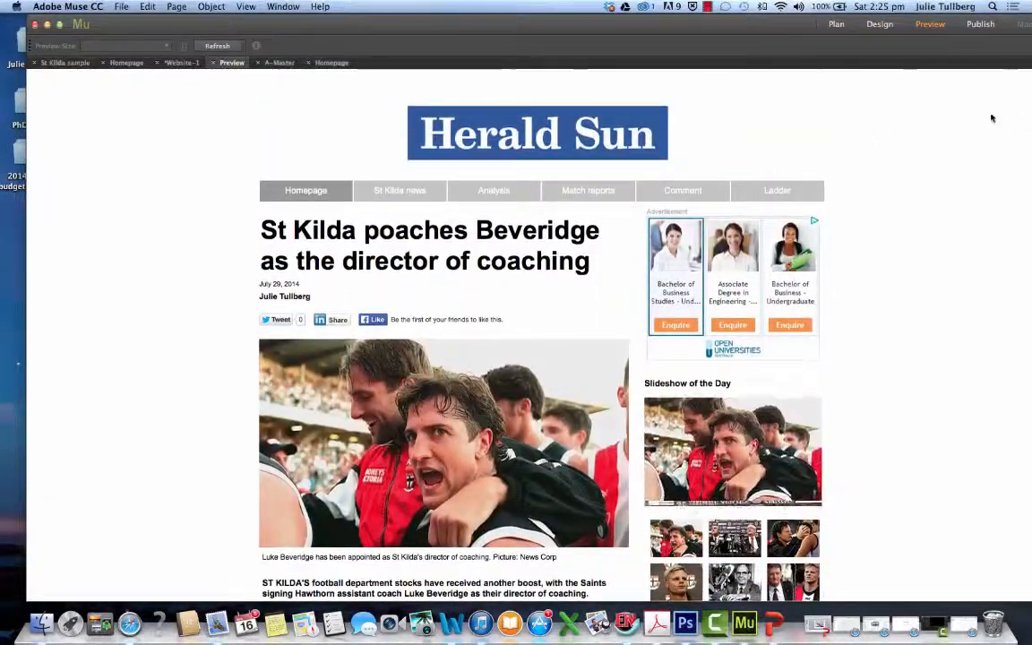
left_click(879, 24)
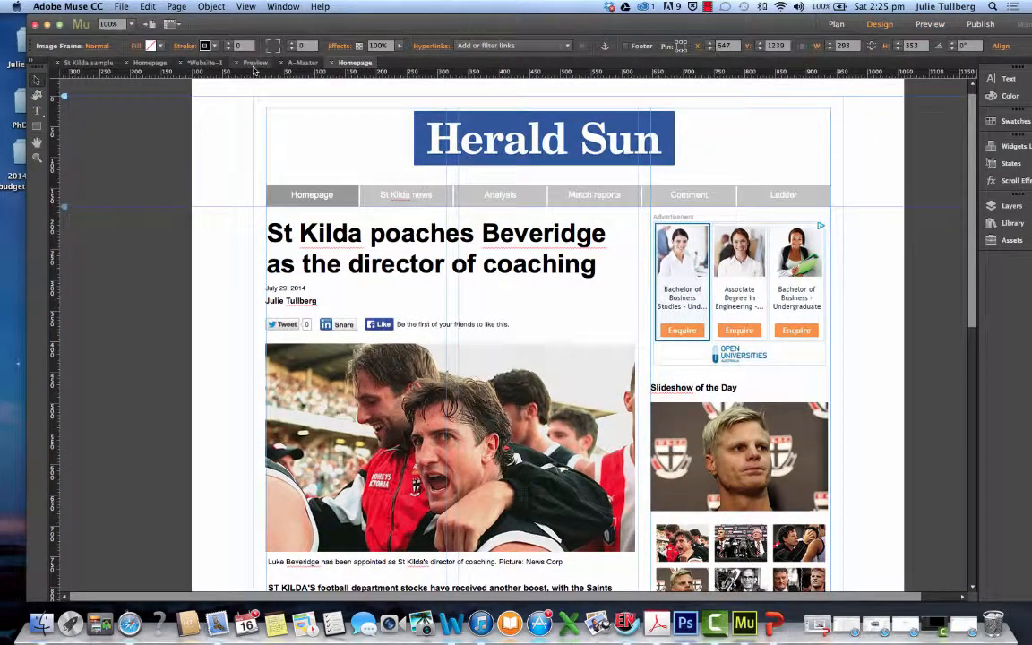
Check the A-Master page, close the open preview, and reopen the Homepage for design from the Website-1 site plan
left_click(295, 64)
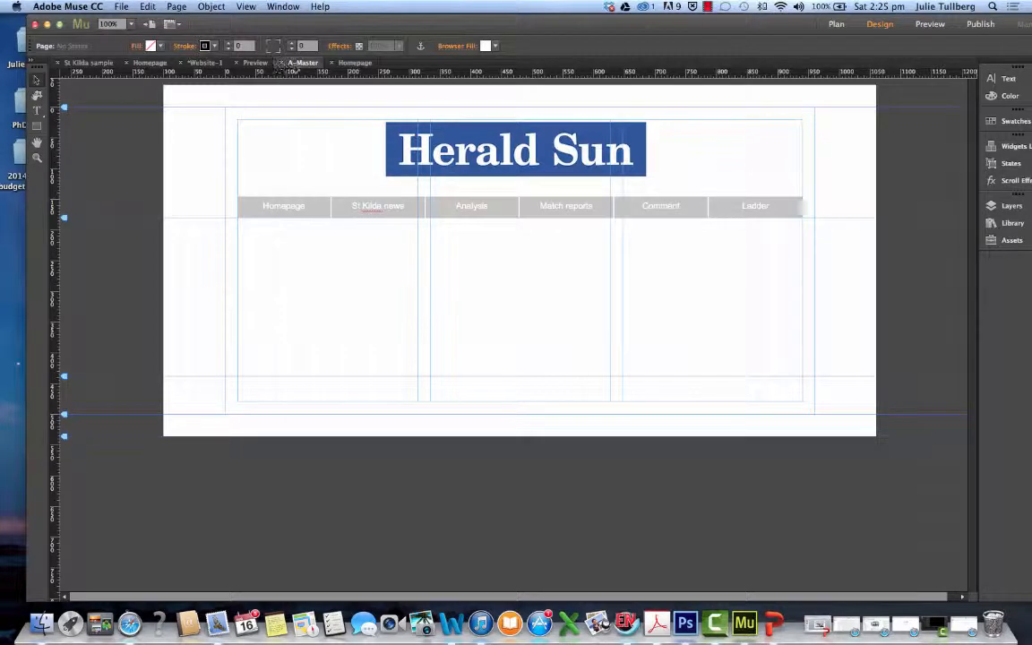
left_click(255, 64)
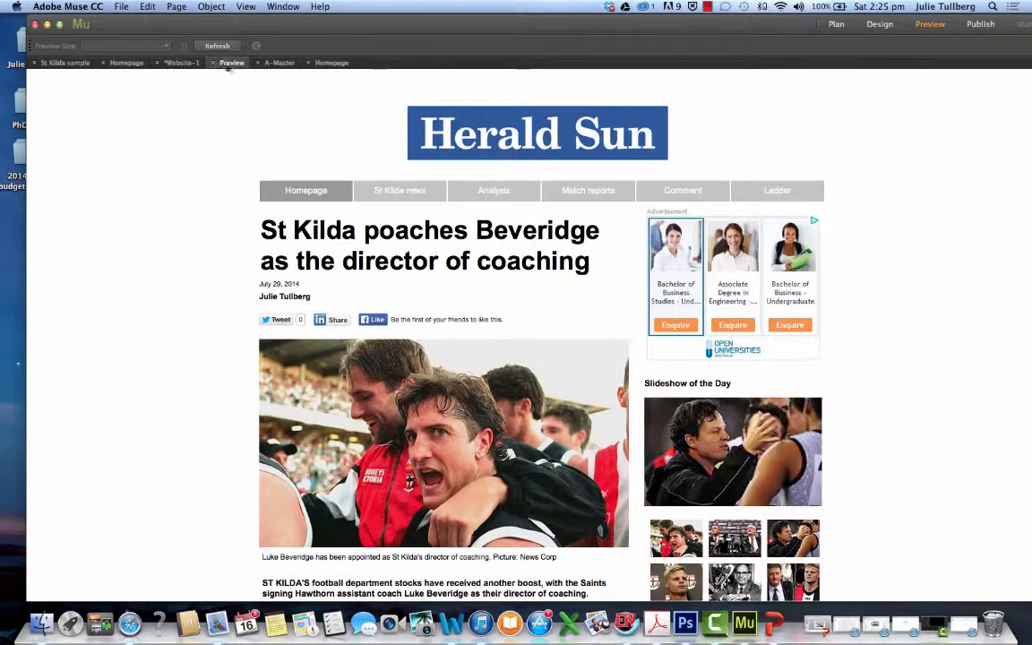
left_click(213, 65)
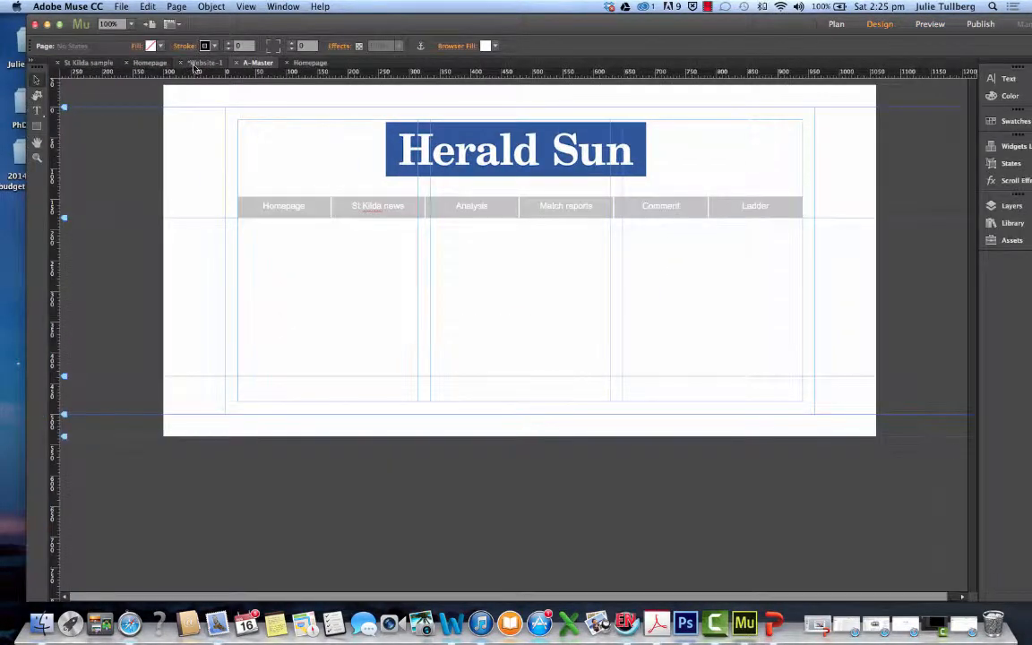
left_click(193, 64)
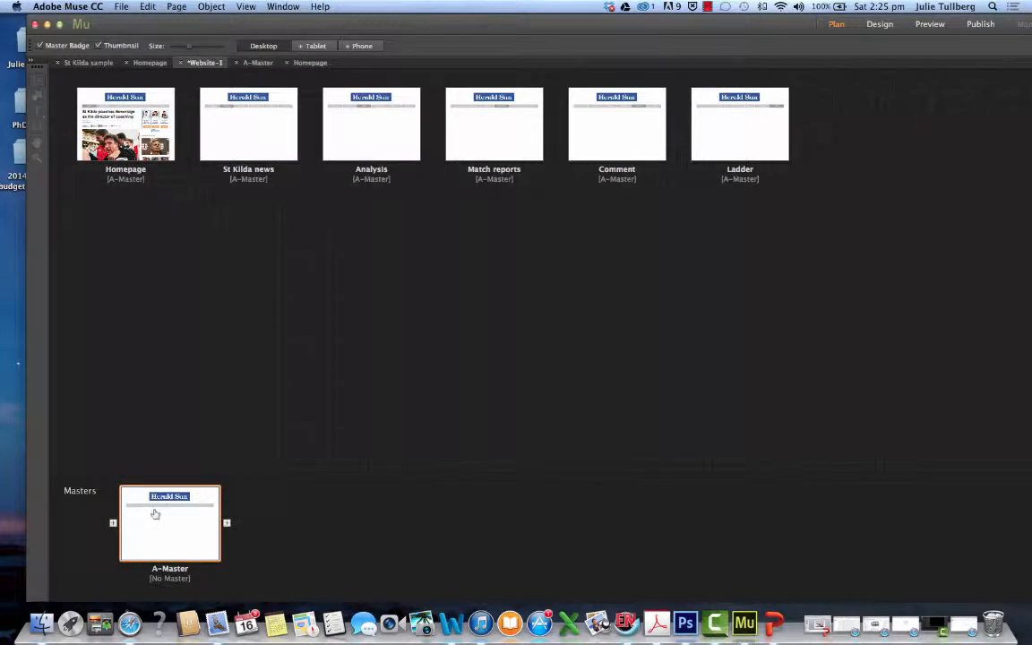
double_click(124, 140)
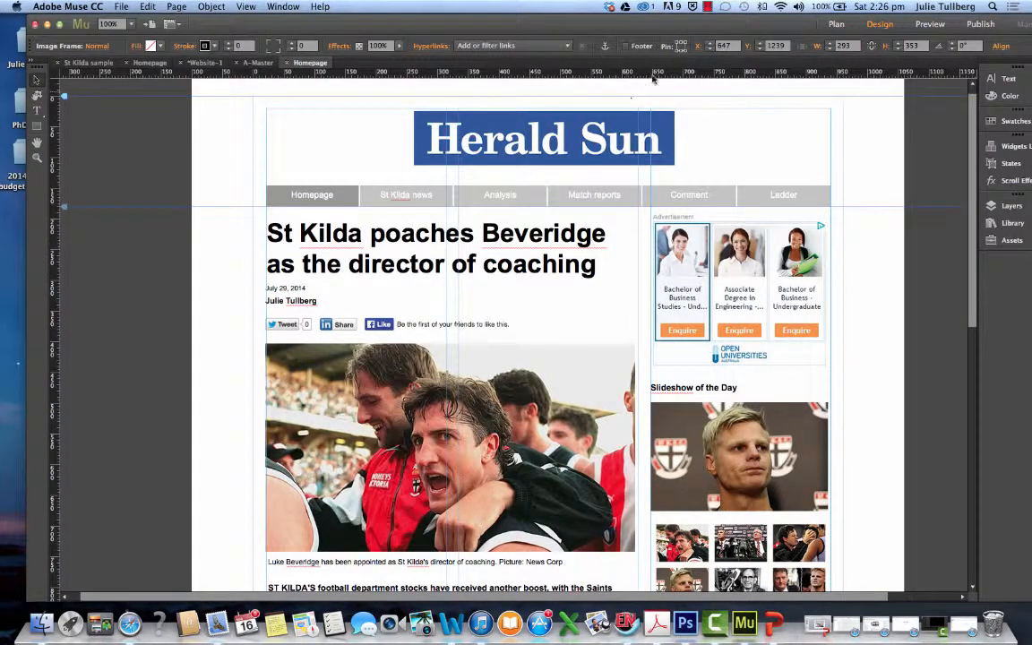
Preview the reopened homepage and review its full length, from the Herald Sun masthead to the end of the article and sidebar
left_click(928, 24)
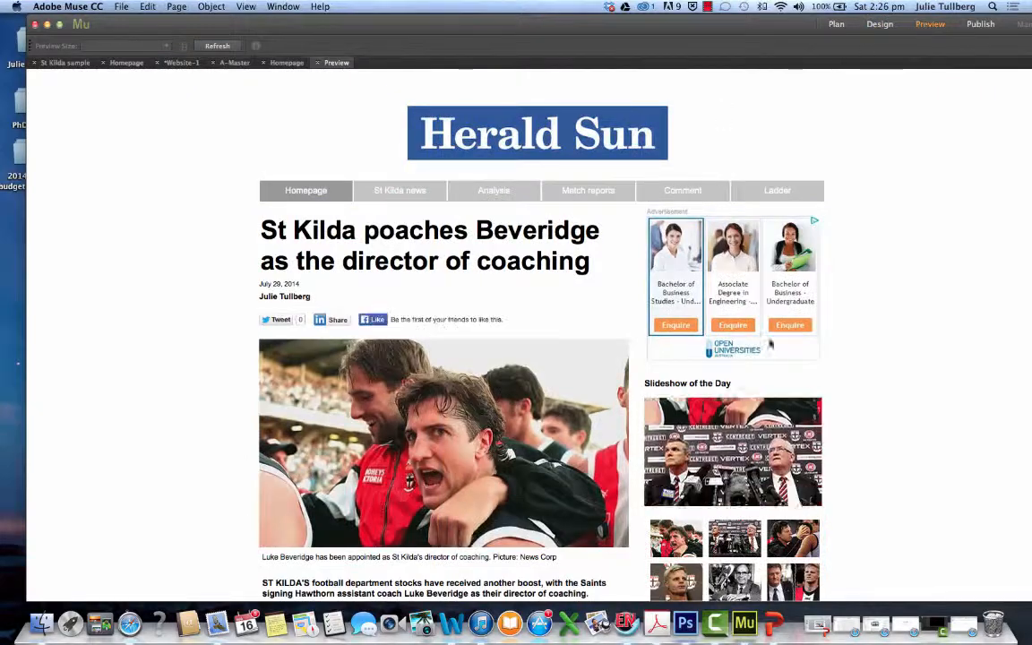
scroll(847, 437, "down", 5)
scroll(844, 438, "down", 10)
scroll(841, 437, "up", 15)
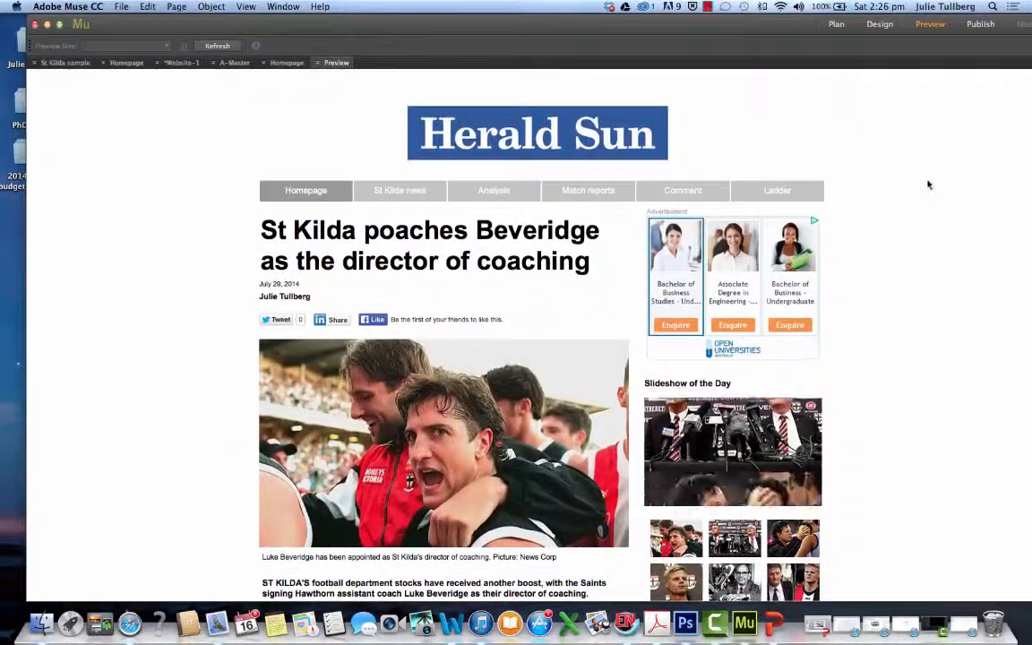
scroll(892, 201, "down", 4)
scroll(887, 207, "down", 15)
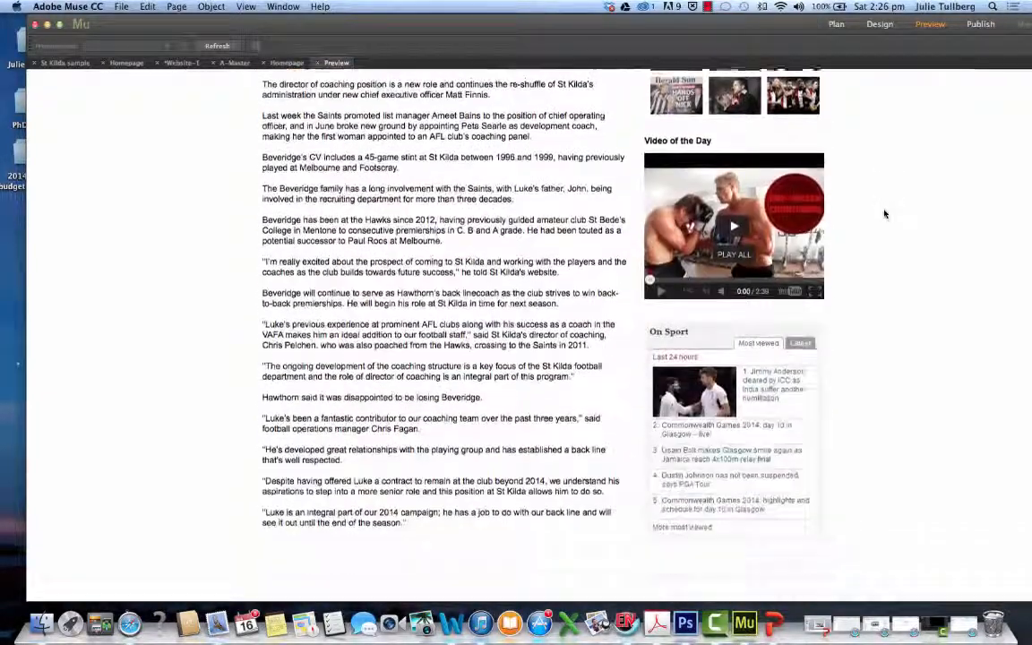
scroll(884, 214, "up", 18)
scroll(885, 214, "up", 3)
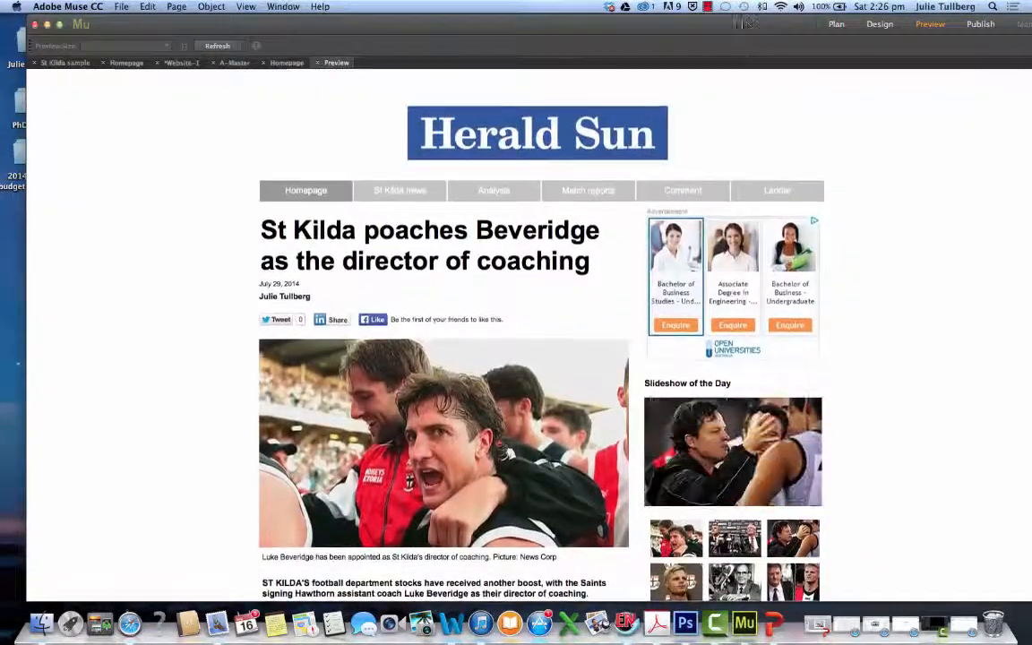
left_click(708, 8)
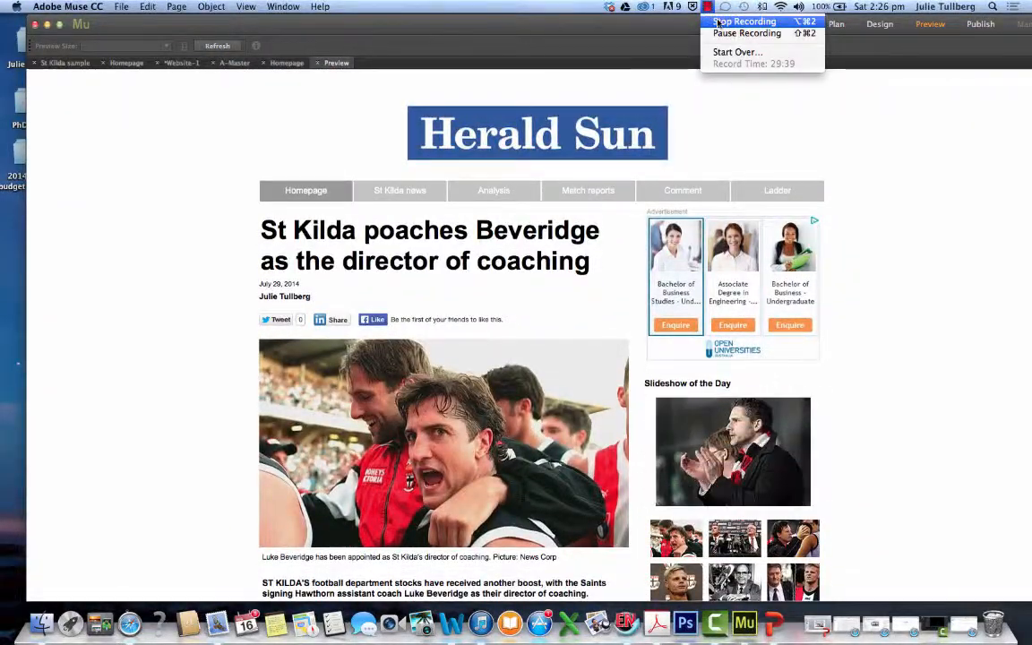